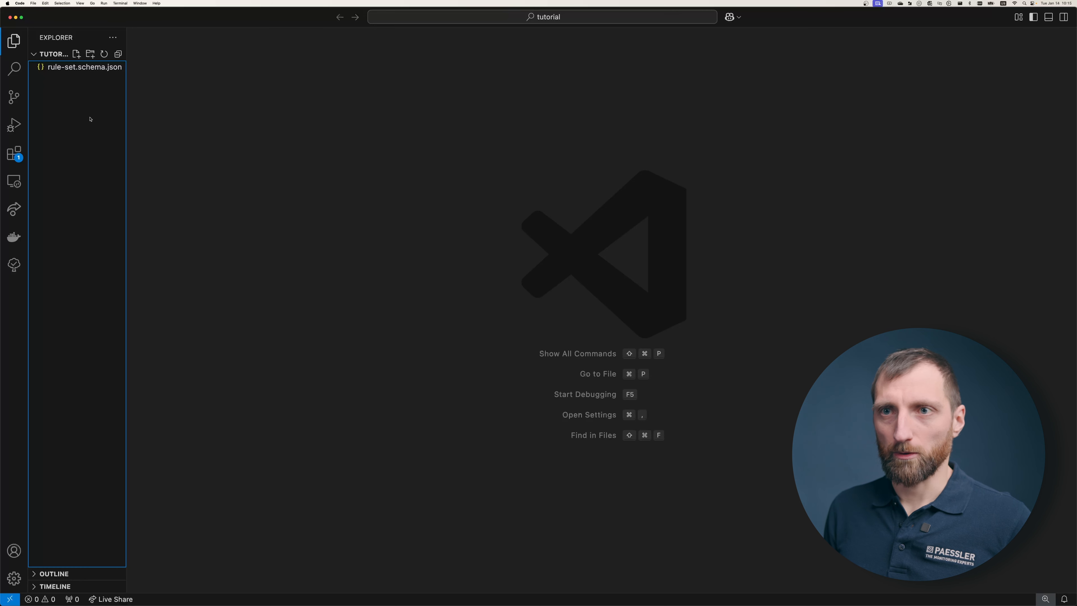
# - Create a new file named 1-syslog-to-prtg.yaml in the tutorial folder
pyautogui.rightClick(90, 120)
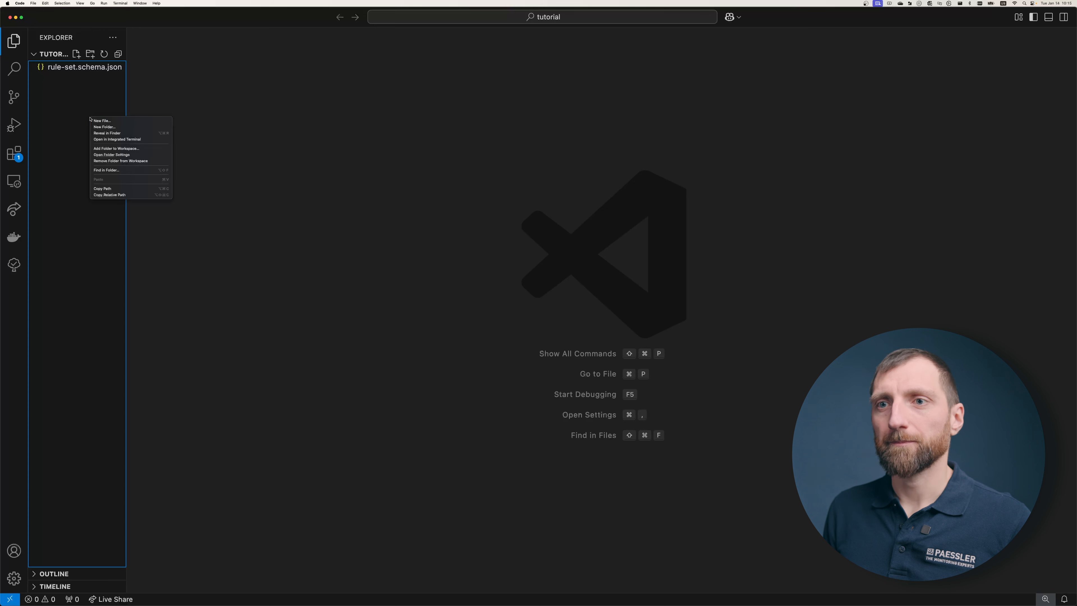
pyautogui.click(109, 122)
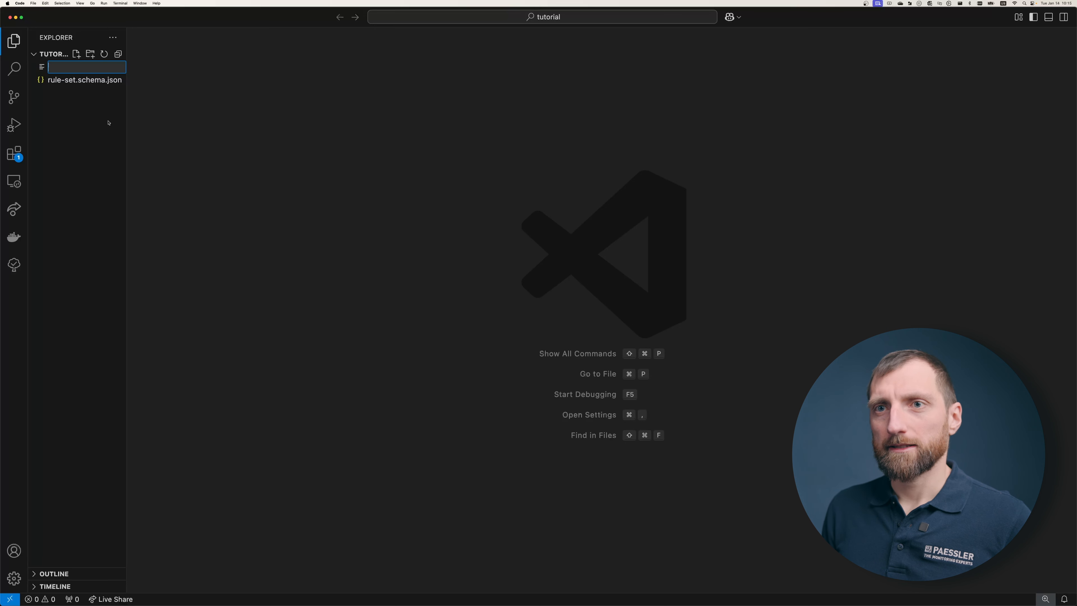
pyautogui.write('1-')
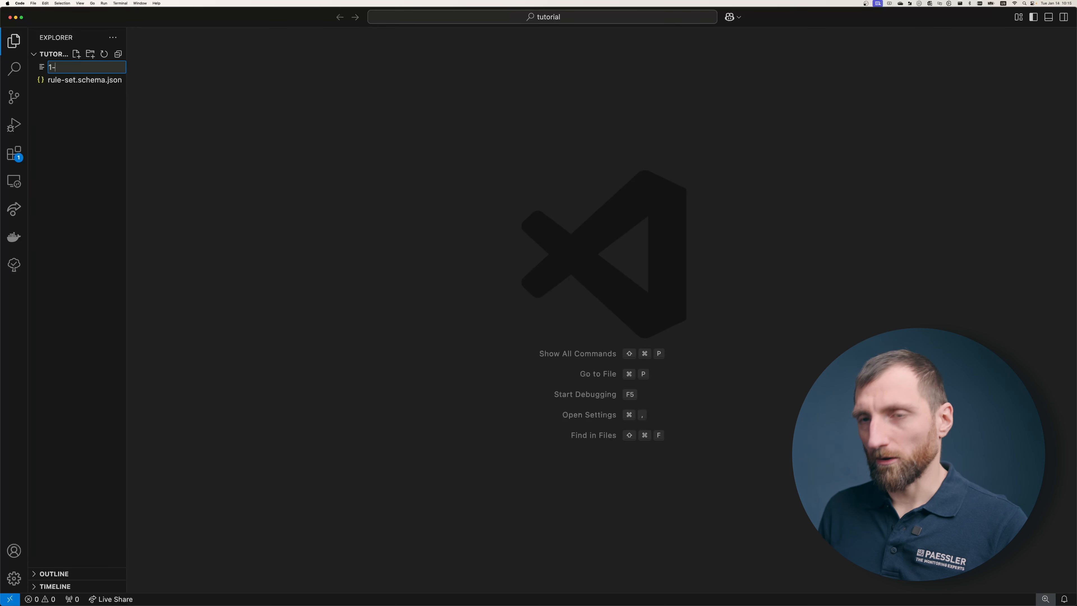
pyautogui.write('syslog')
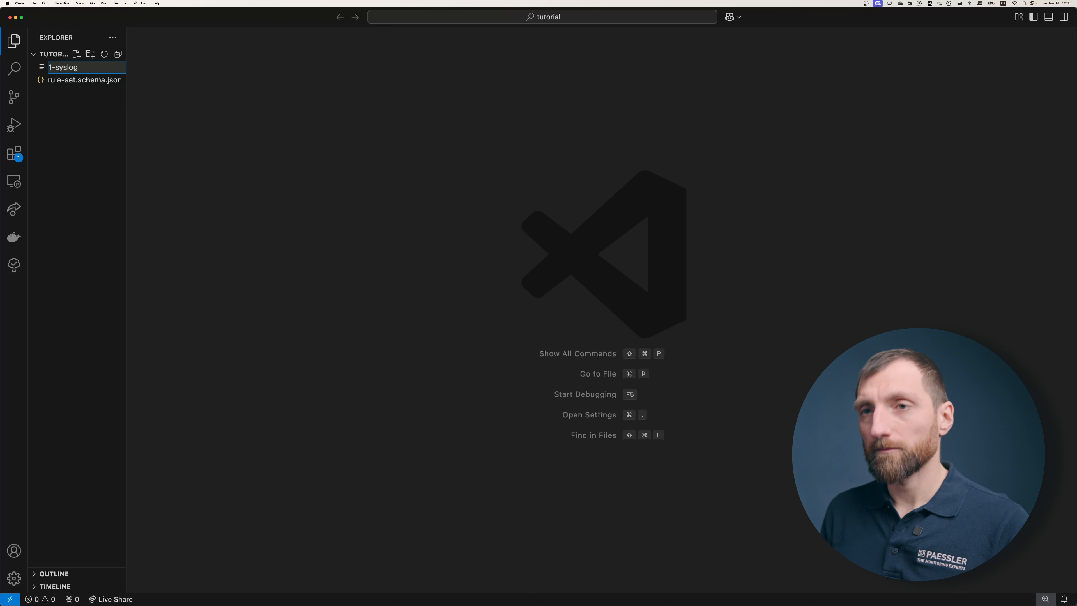
pyautogui.write('-to-prtg.yaml')
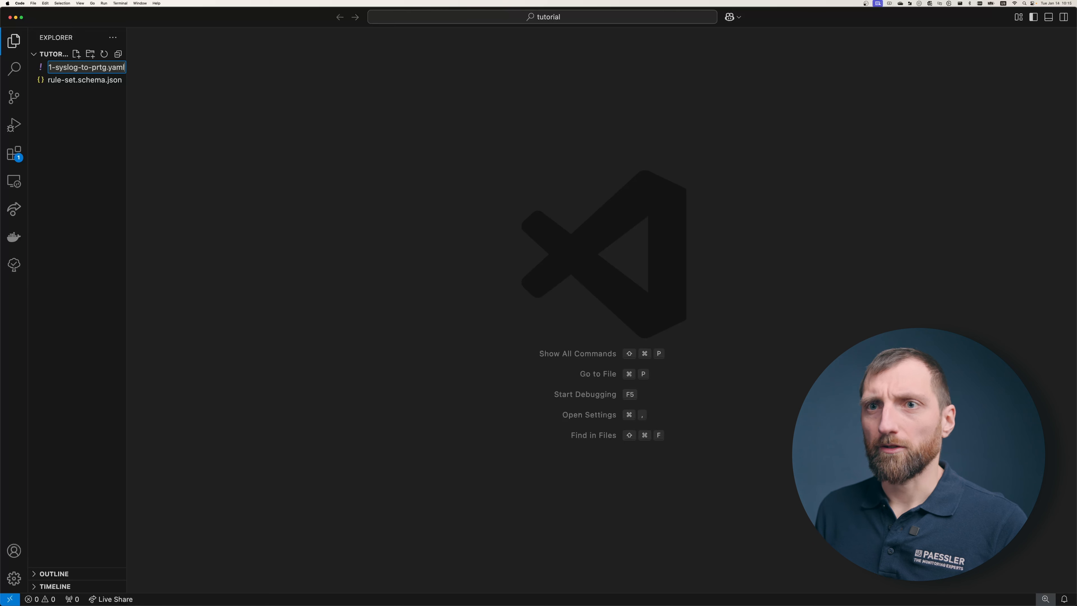
pyautogui.press('Return')
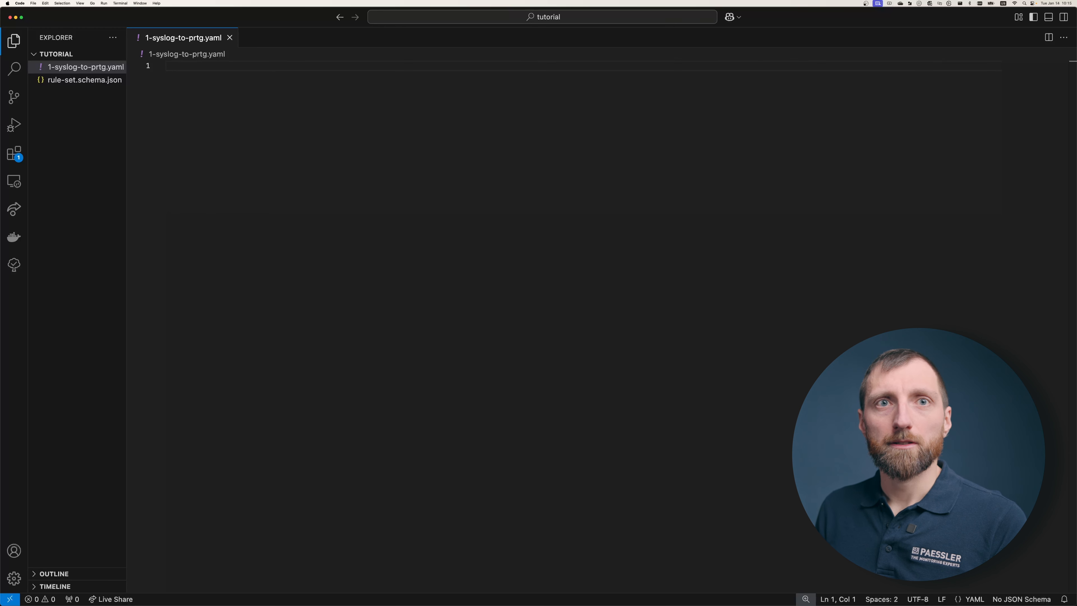
# - Insert the schema comment "# yaml-language-server: $schema=rule-set.schema.json" as the first line of the YAML file
pyautogui.click(219, 144)
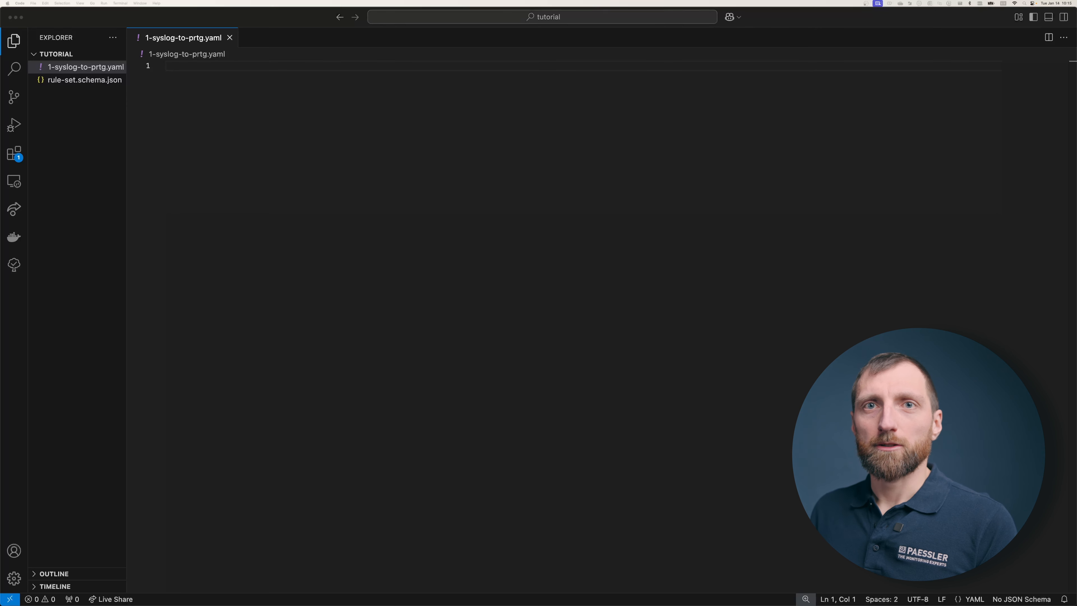
pyautogui.click(208, 155)
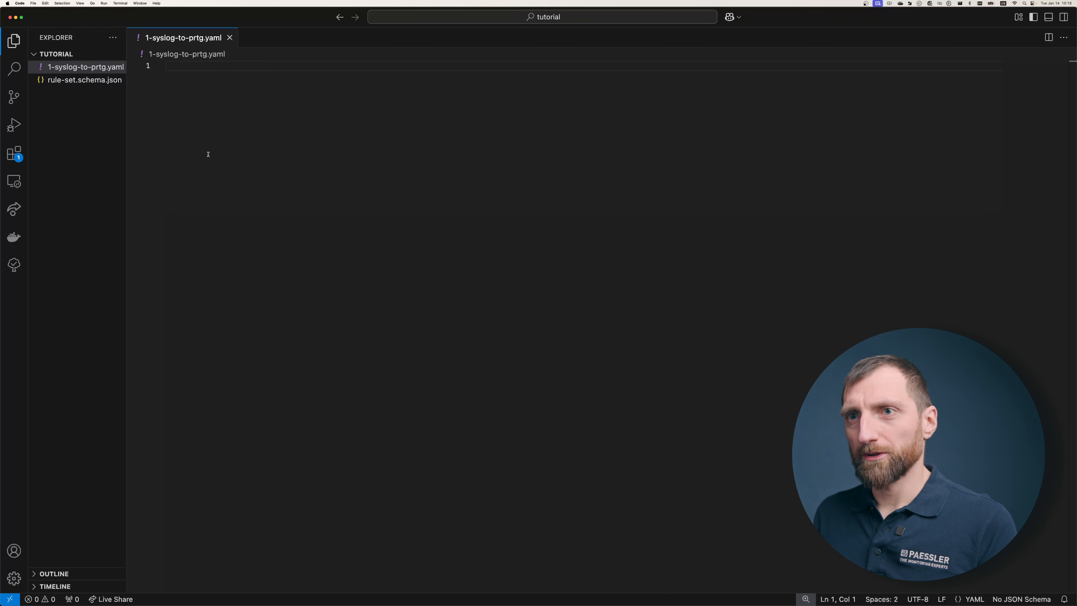
pyautogui.write('# yaml-language-server: $schema=rule-set.schema.json')
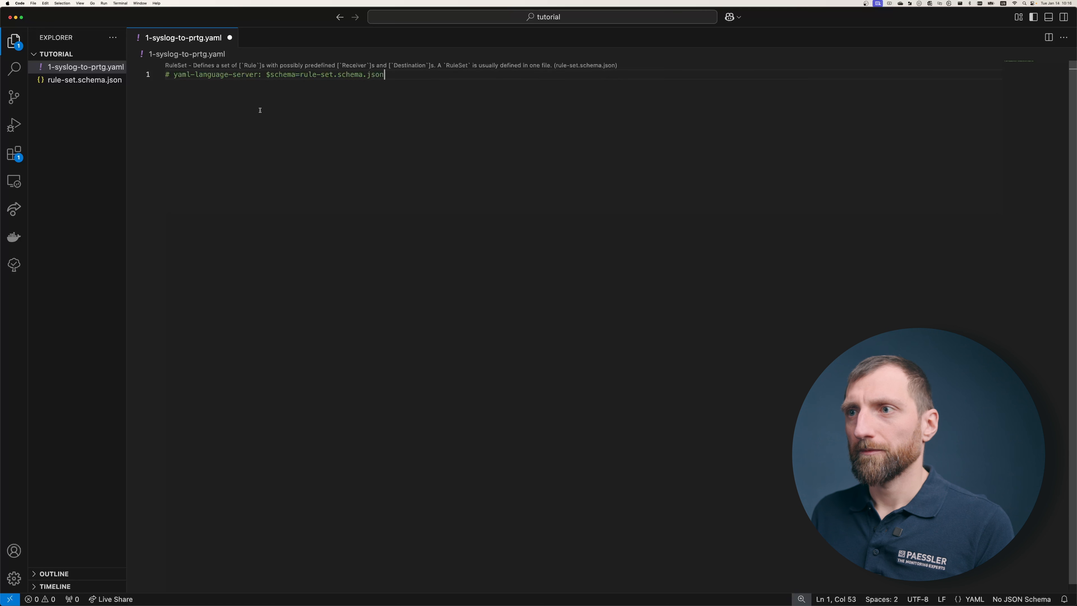
pyautogui.moveTo(384, 75); pyautogui.dragTo(280, 70)
pyautogui.click(199, 75)
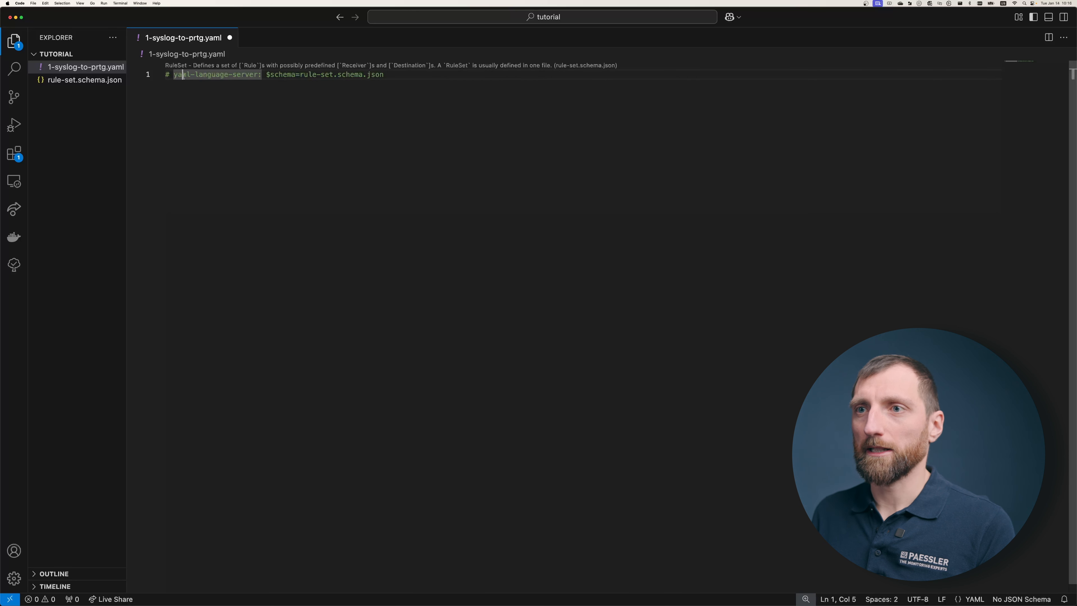
pyautogui.moveTo(301, 75); pyautogui.dragTo(372, 75)
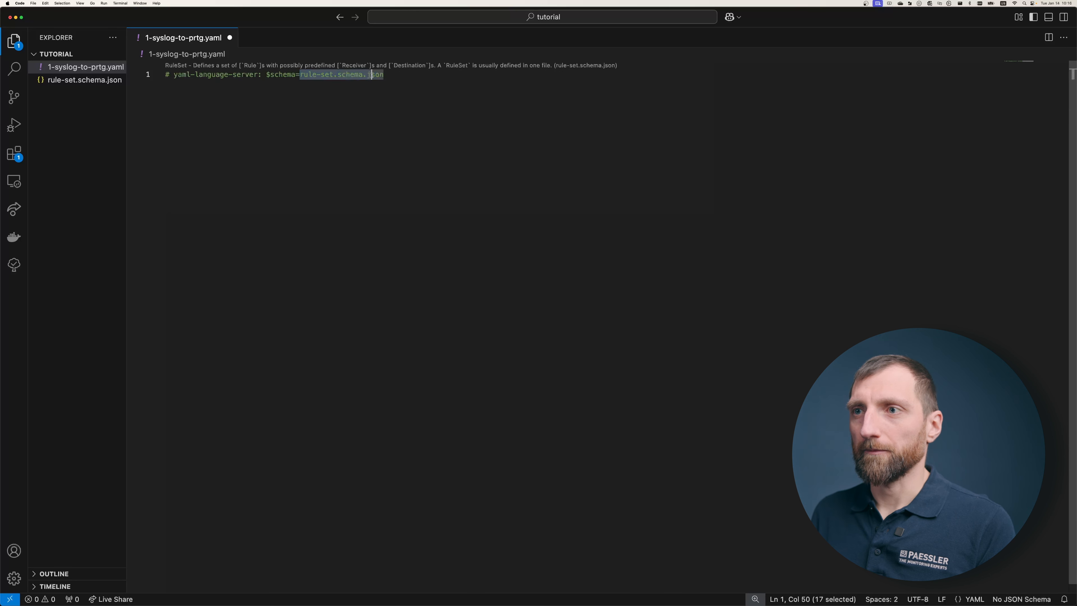
pyautogui.click(393, 92)
# - Add a receivers section below the schema comment, separated by a blank line, with an entry named syslog-input
pyautogui.press('Return')
pyautogui.press('Return')
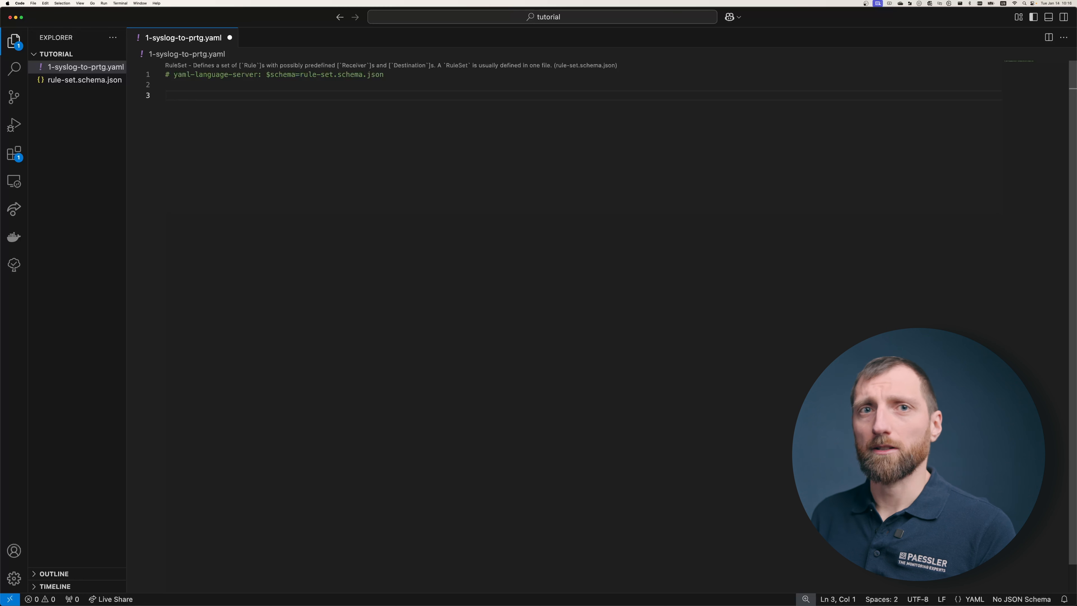
pyautogui.write('rec')
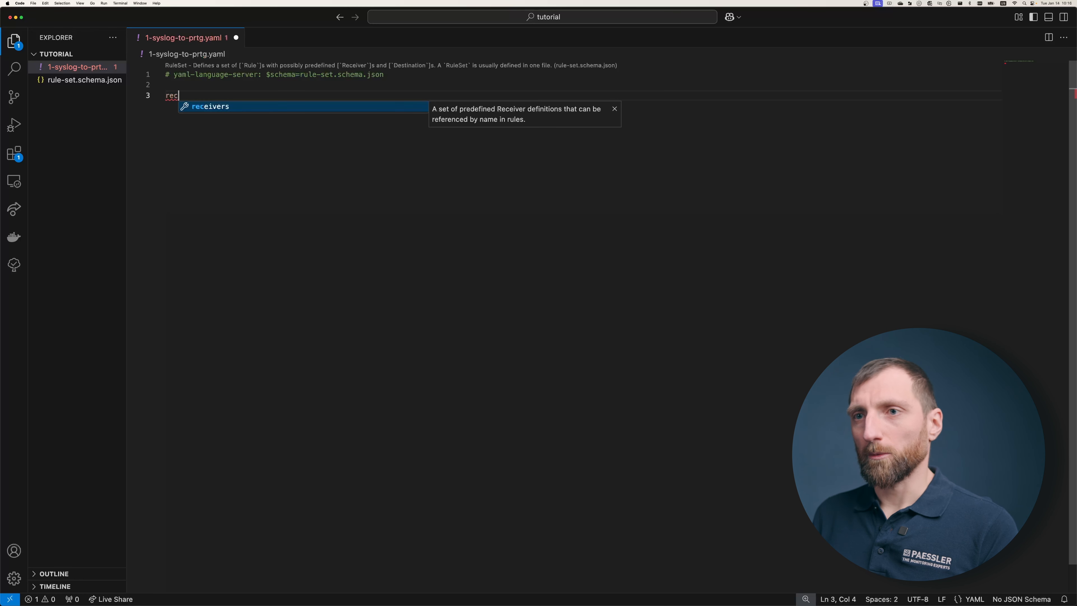
pyautogui.press('Return')
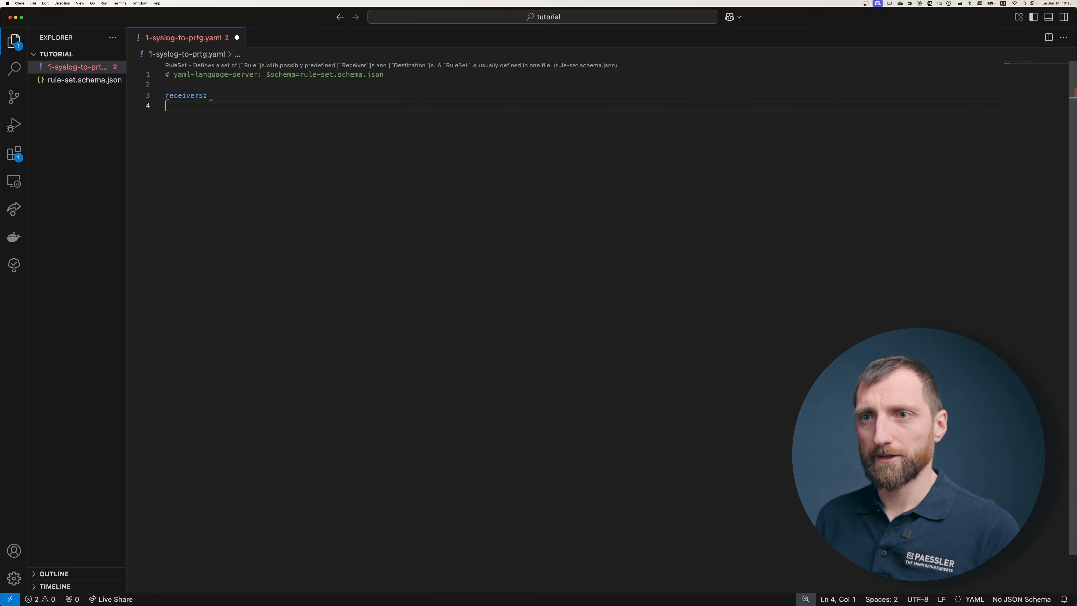
pyautogui.write('s')
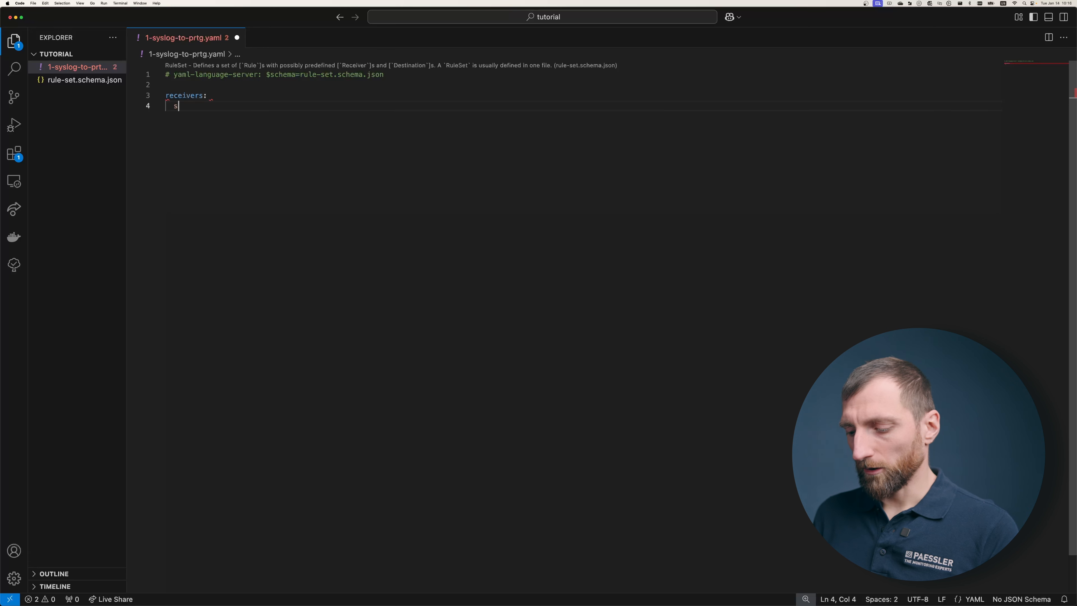
pyautogui.write('yslog-')
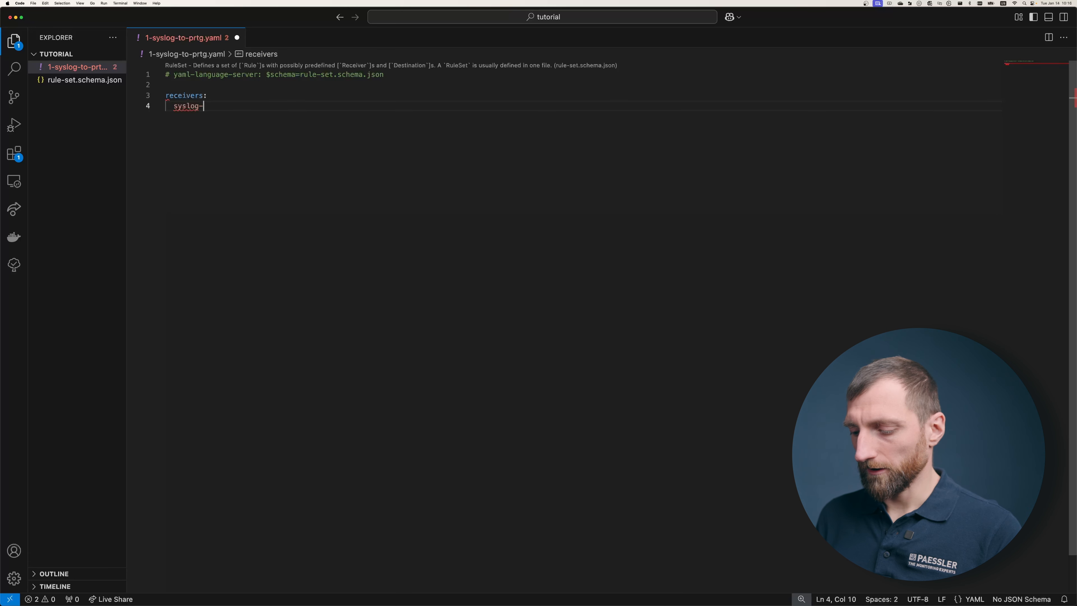
pyautogui.write('input:')
pyautogui.press('Return')
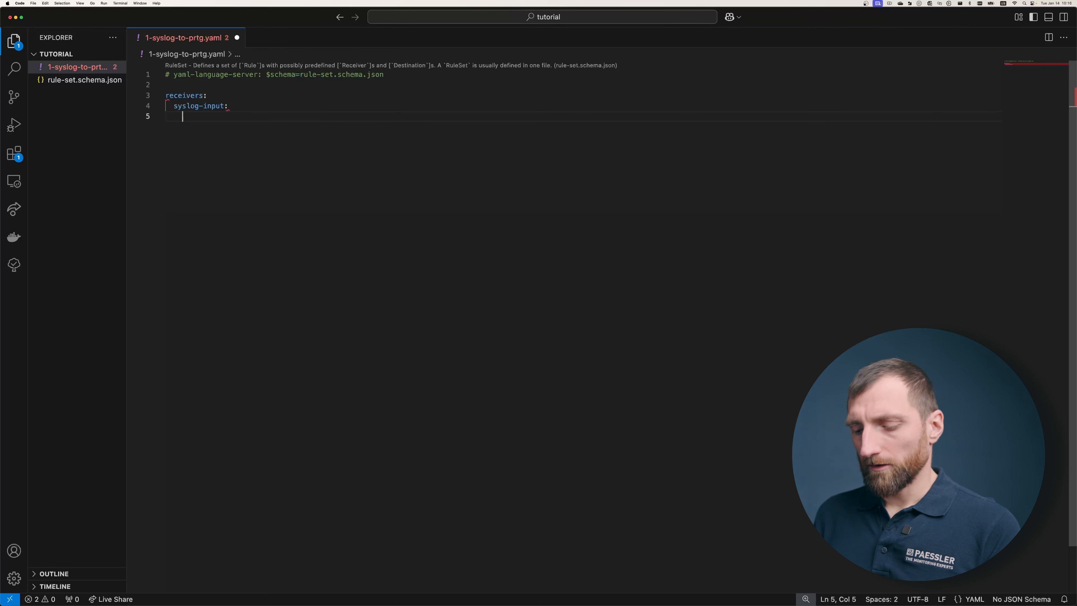
# - Give the syslog-input receiver a type property set to syslog
pyautogui.write('ty')
pyautogui.press('Return')
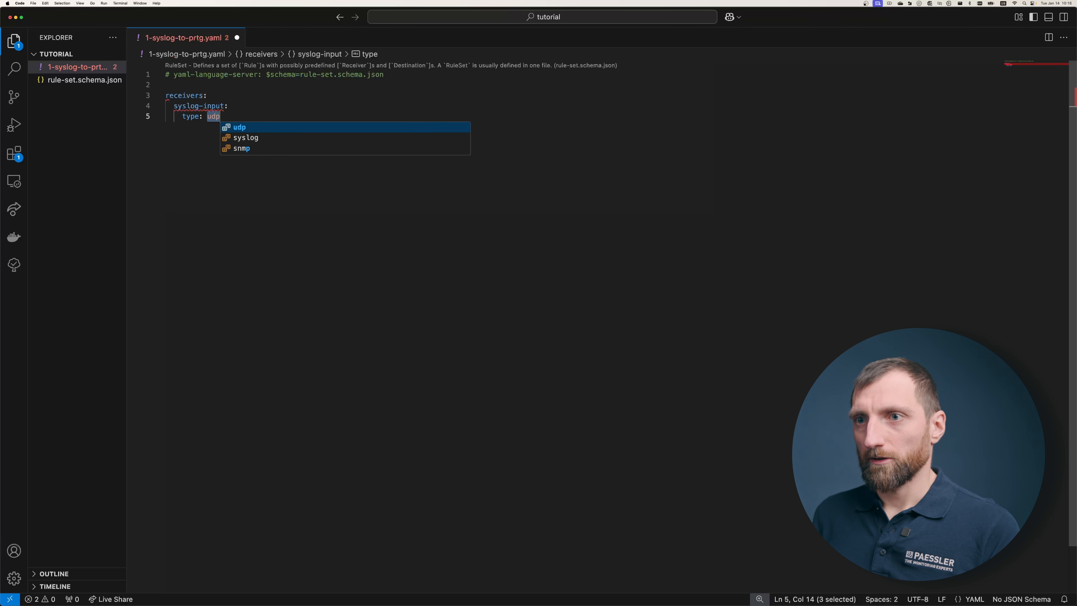
pyautogui.press('Down')
pyautogui.press('Down')
pyautogui.press('Up')
pyautogui.press('Up')
pyautogui.press('Down')
pyautogui.press('Down')
pyautogui.press('Up')
pyautogui.press('Down')
pyautogui.press('Up')
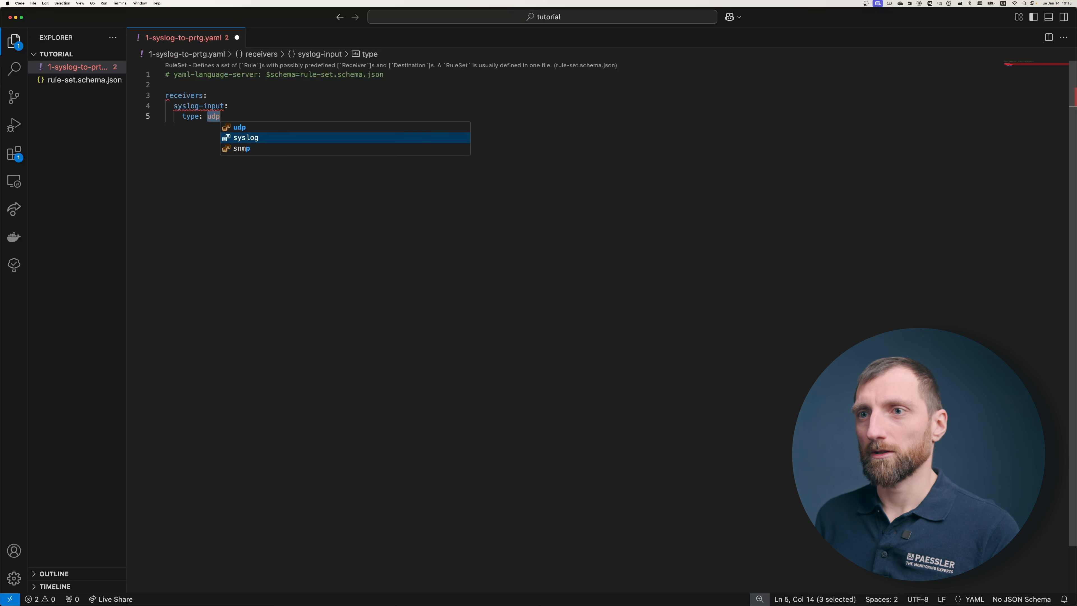
pyautogui.press('Return')
# - Add an interface_address of "0.0.0.0" to the syslog-input receiver and save the file
pyautogui.press('Return')
pyautogui.write('i')
pyautogui.press('Return')
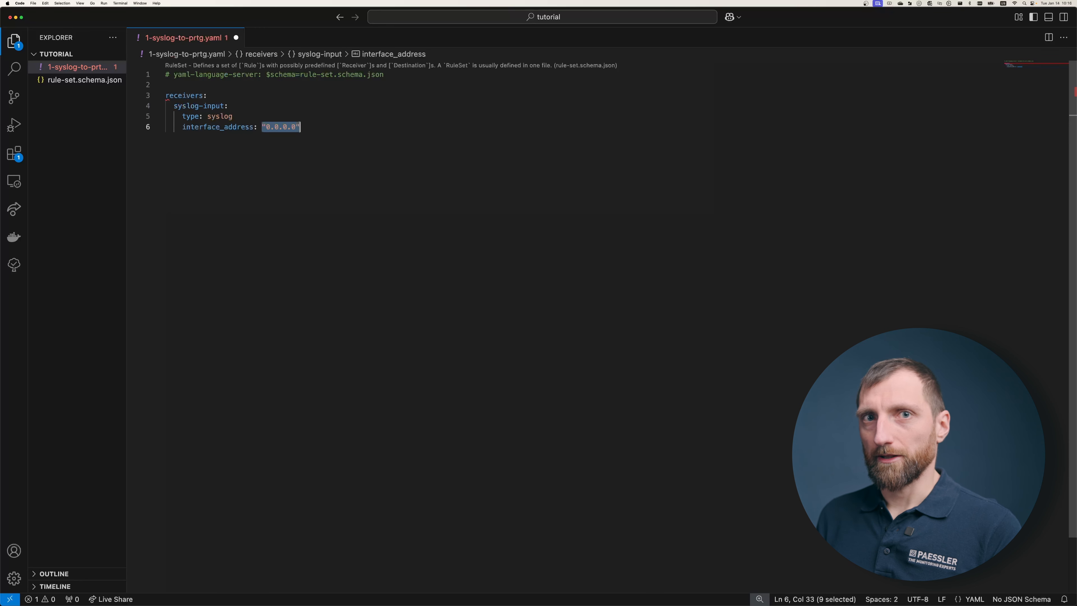
pyautogui.press('Escape')
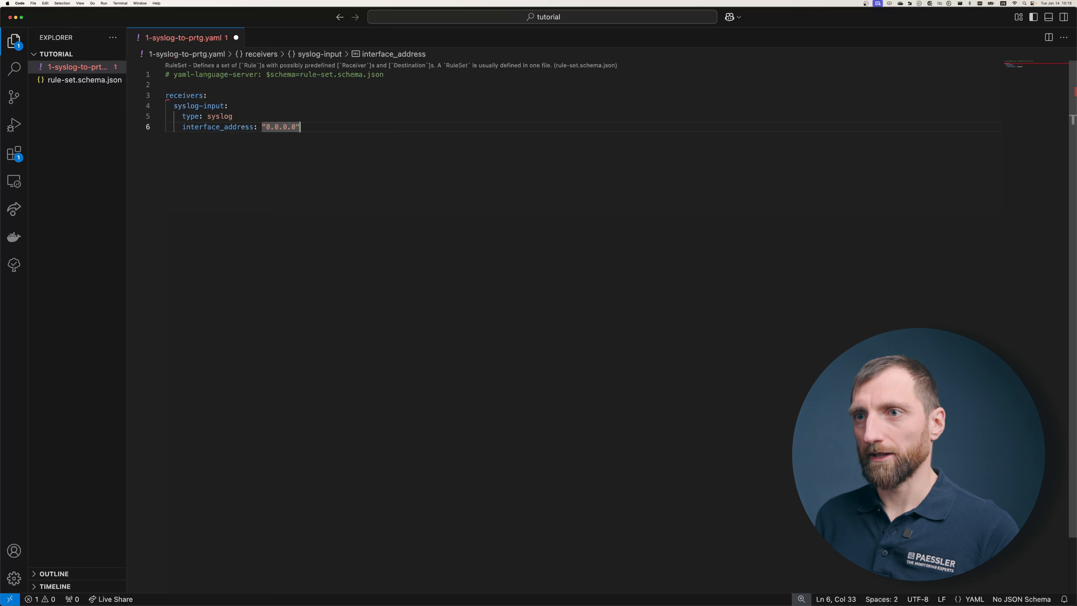
pyautogui.press('super+s')
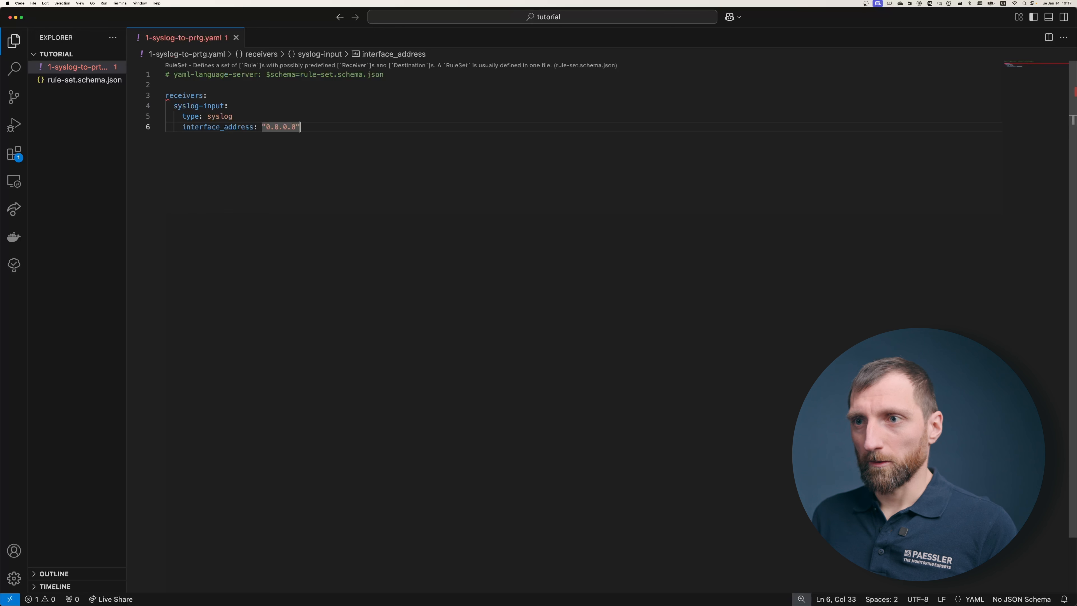
# - Add a top-level destinations section after a blank line below the receivers, with an entry named prtg
pyautogui.press('Return')
pyautogui.press('Return')
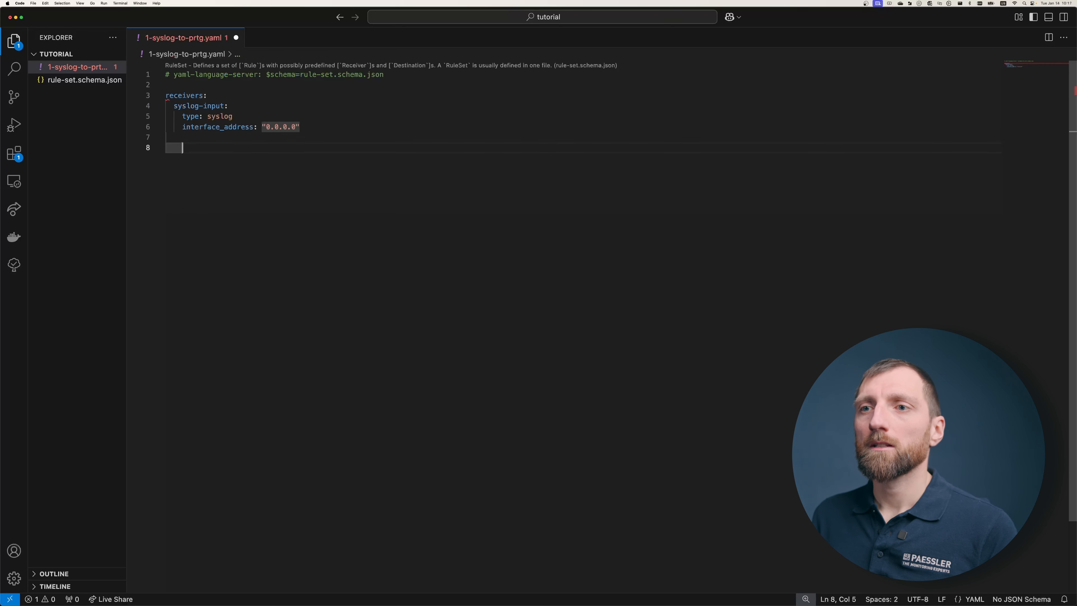
pyautogui.press('BackSpace')
pyautogui.press('BackSpace')
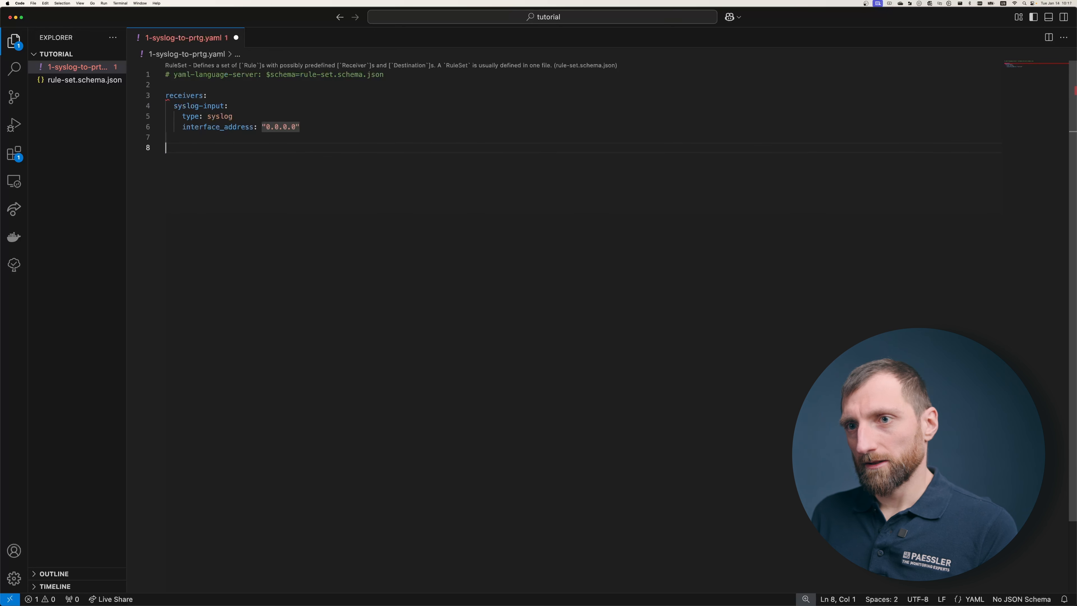
pyautogui.write('d')
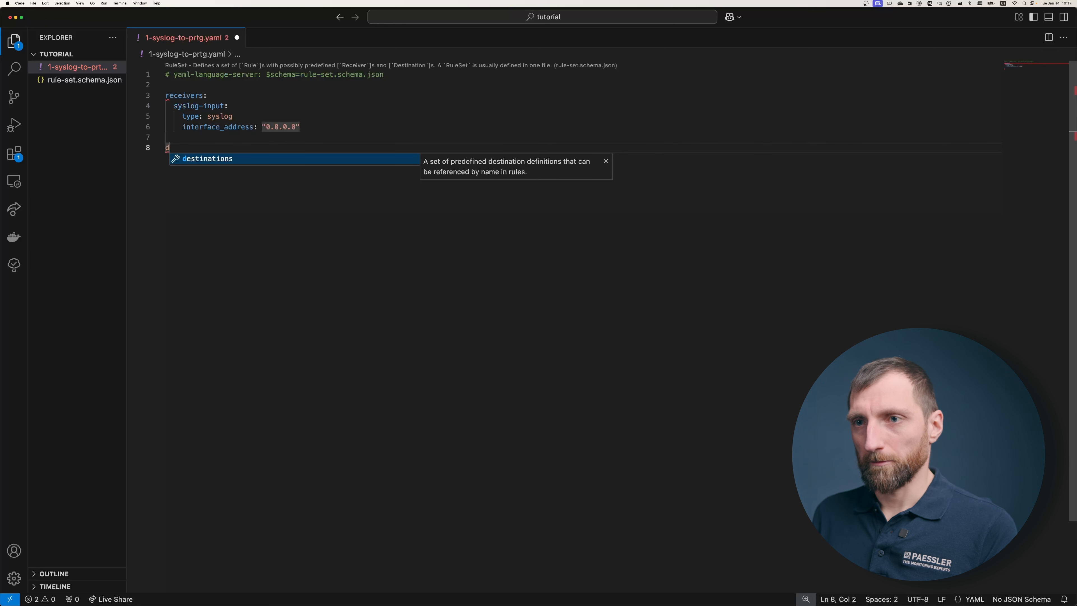
pyautogui.press('Return')
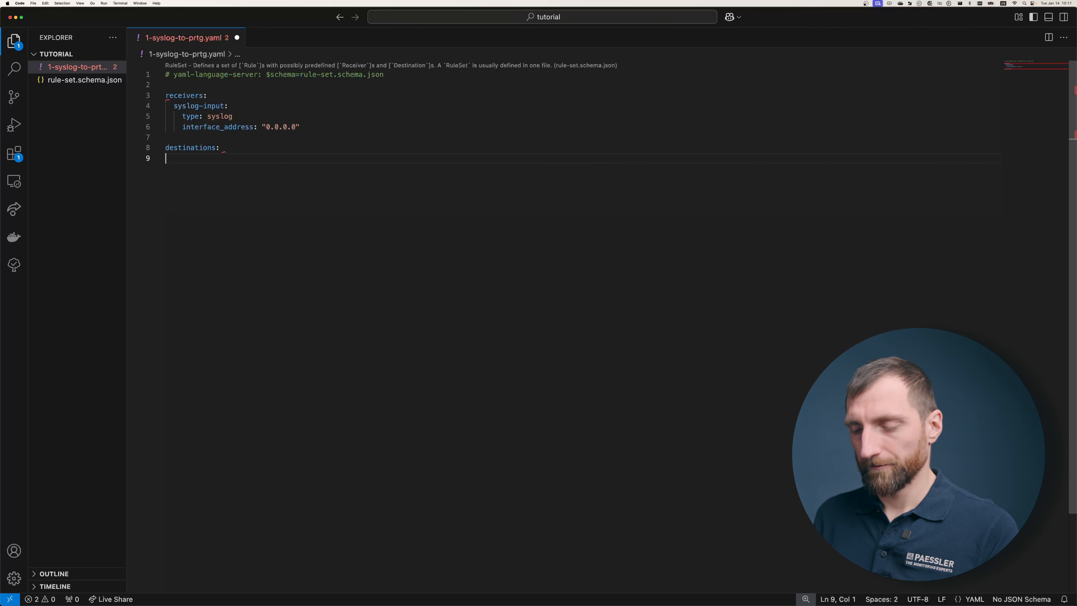
pyautogui.write('prtg:')
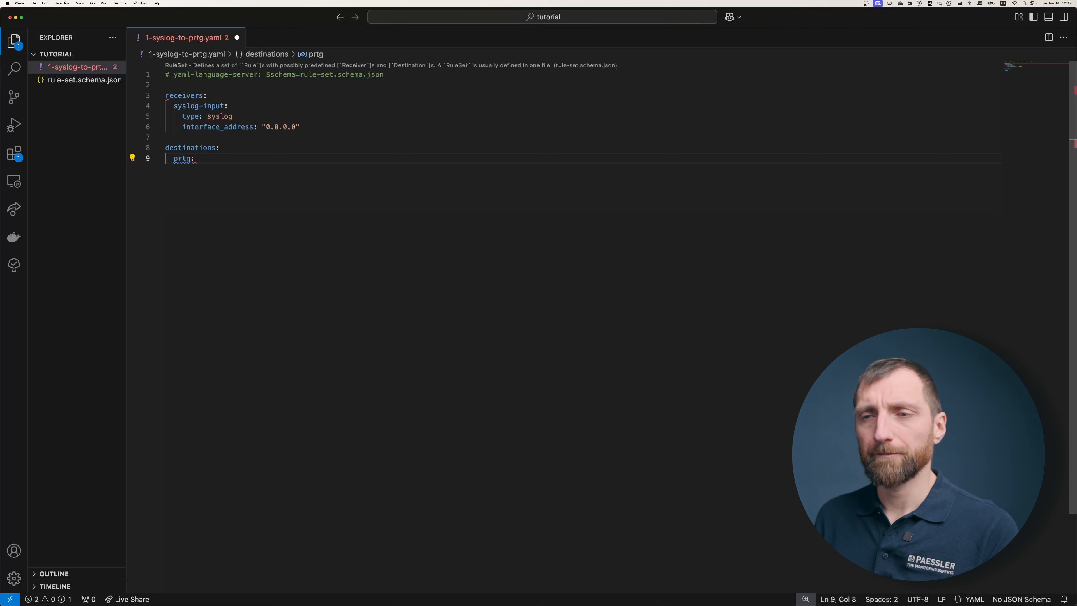
pyautogui.press('Return')
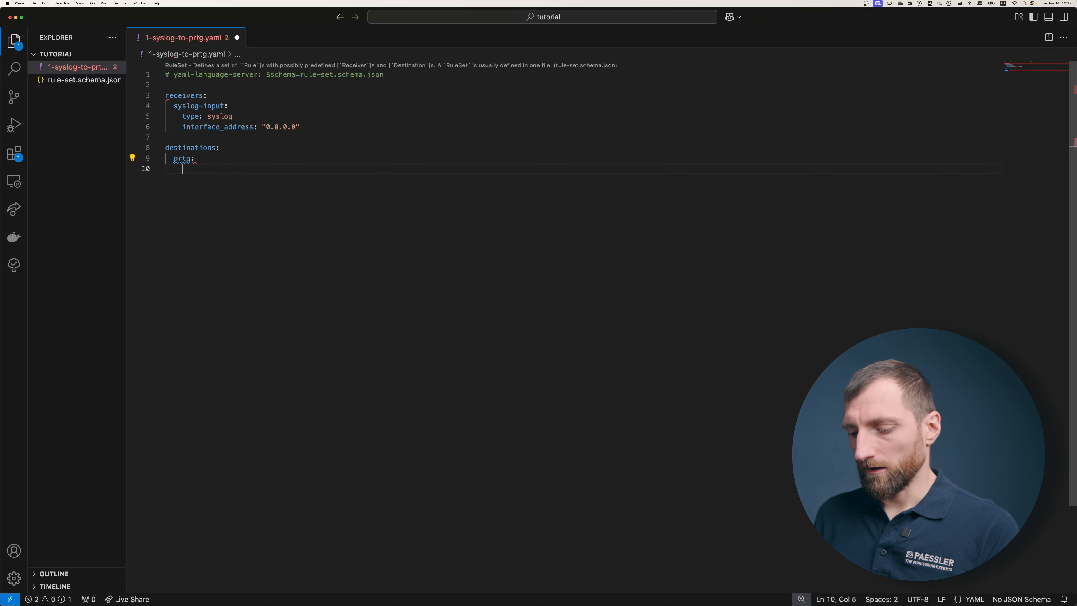
# - Give the prtg destination a type property set to udp
pyautogui.write('type')
pyautogui.press('Return')
pyautogui.press('BackSpace')
pyautogui.press('BackSpace')
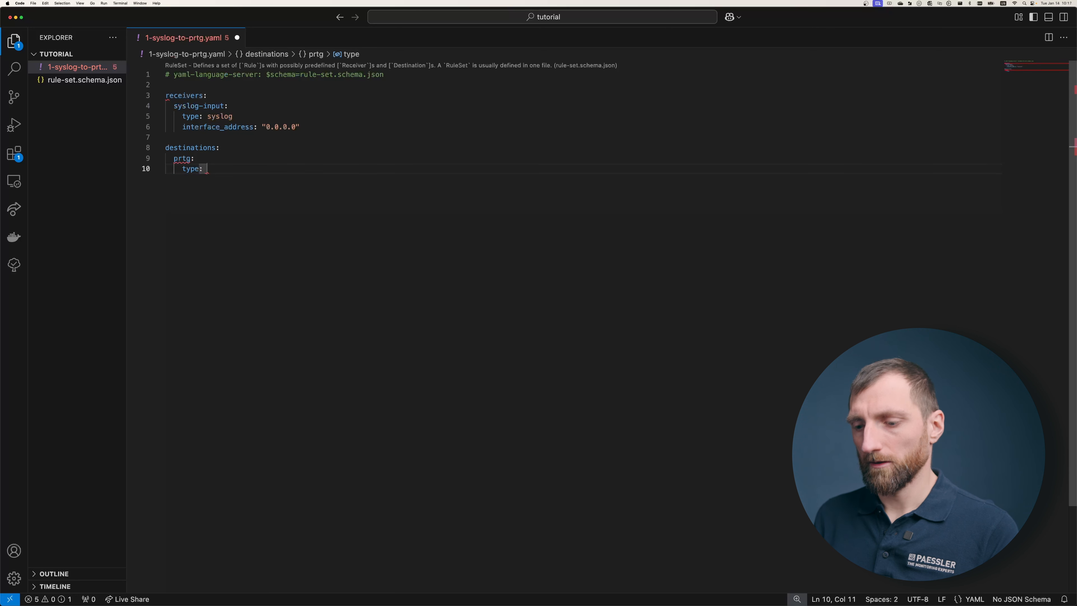
pyautogui.write('udp')
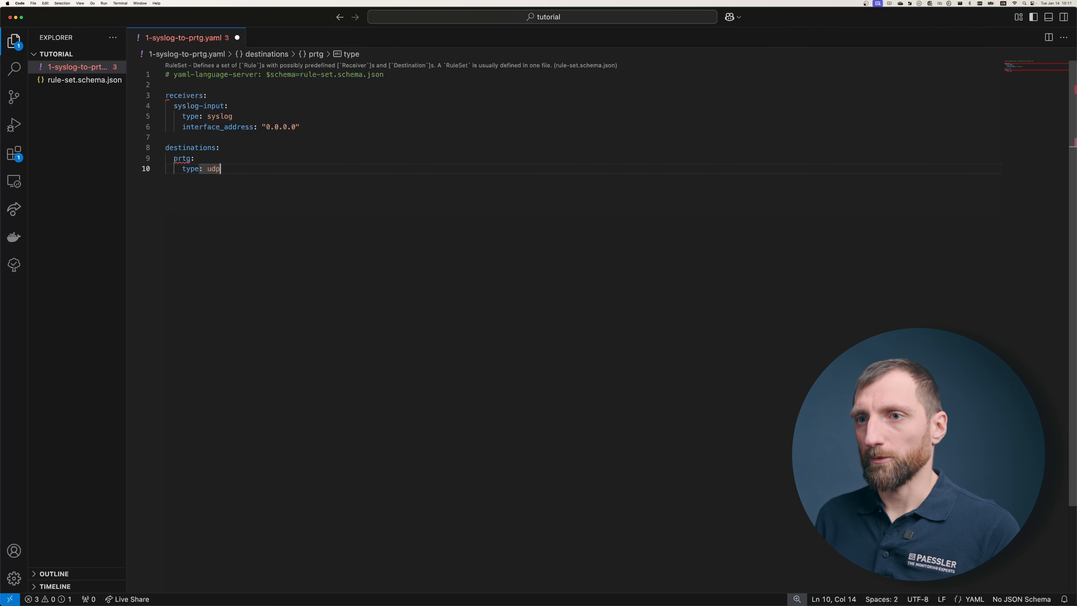
# - Give the prtg destination a host property of prtg.lan and a port property of 514
pyautogui.press('Return')
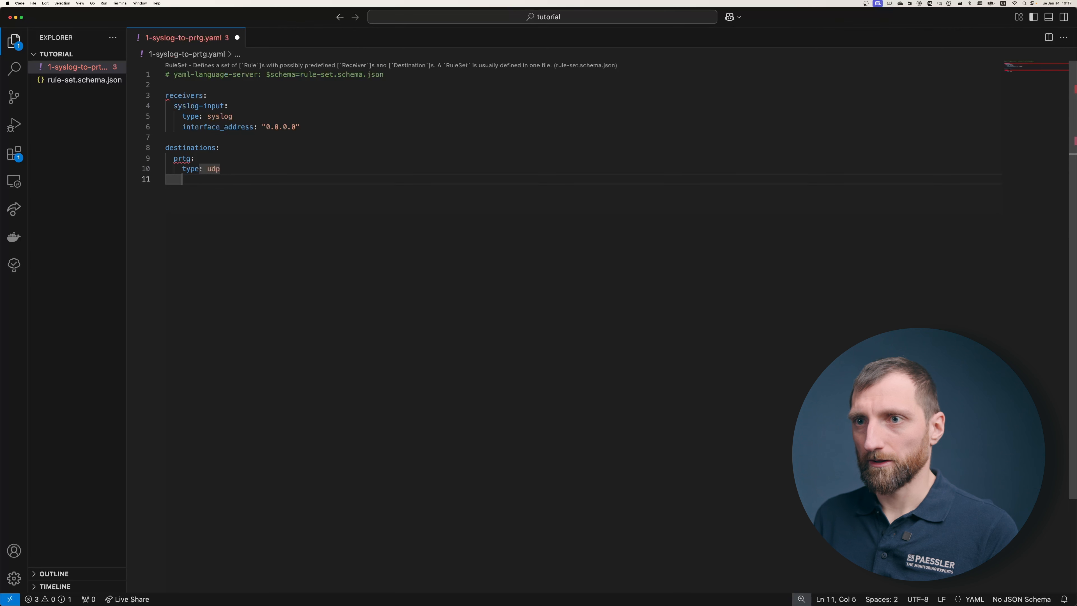
pyautogui.write('host: prtg')
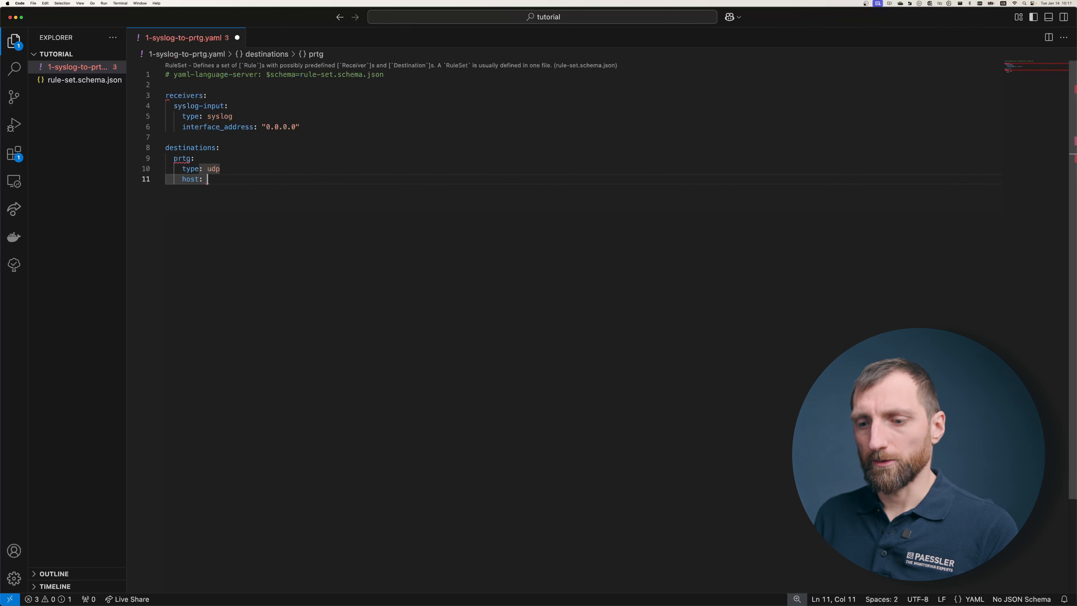
pyautogui.write('.lan')
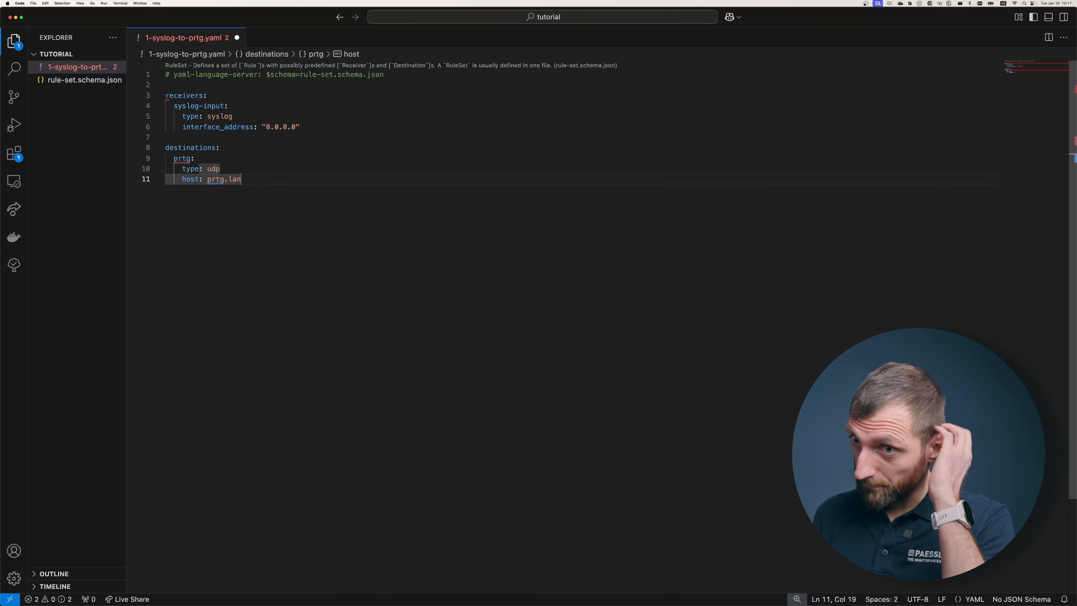
pyautogui.press('Return')
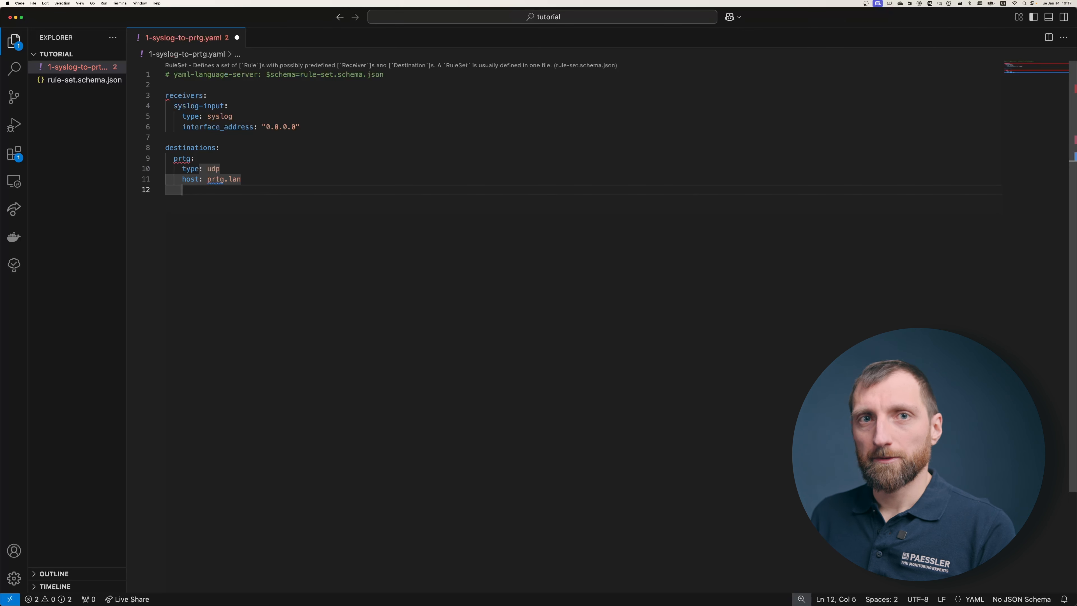
pyautogui.write('port: ')
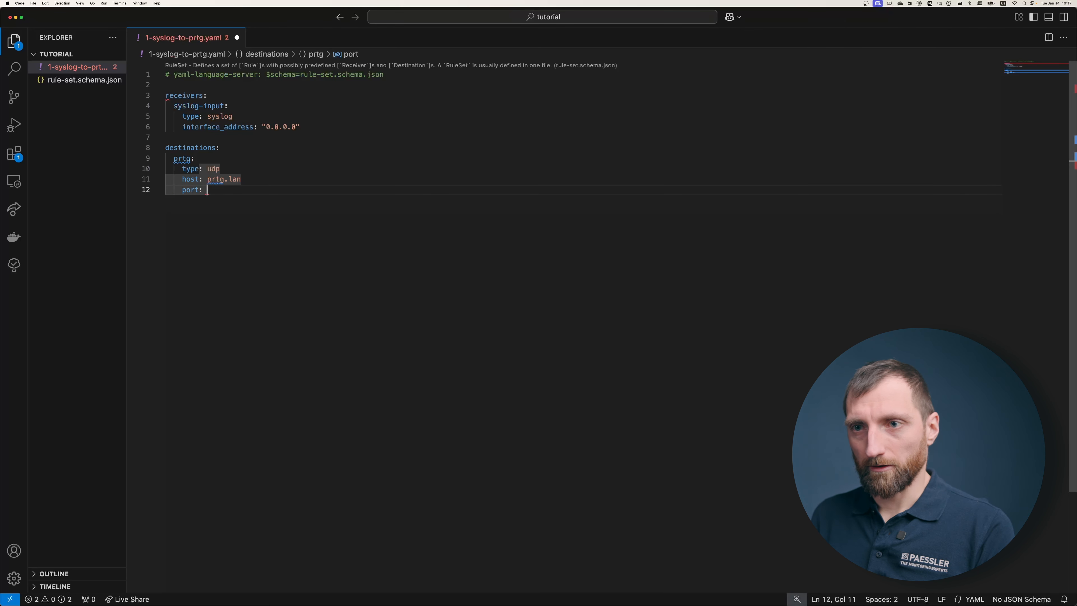
pyautogui.write('514')
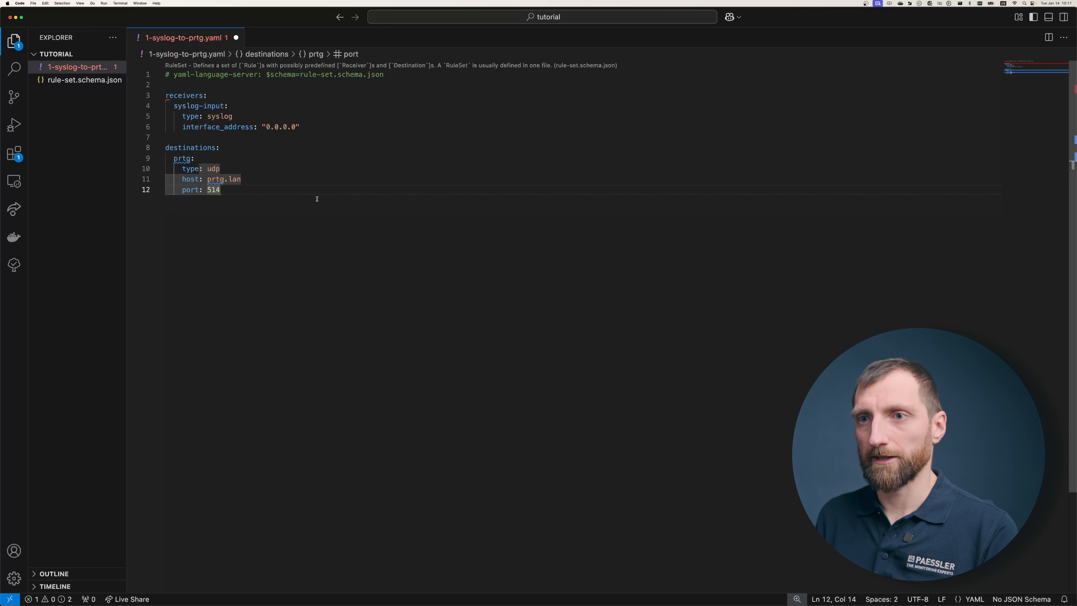
# - Add a top-level rules section after a blank line below the destinations
pyautogui.press('Return')
pyautogui.press('Return')
pyautogui.press('BackSpace')
pyautogui.press('BackSpace')
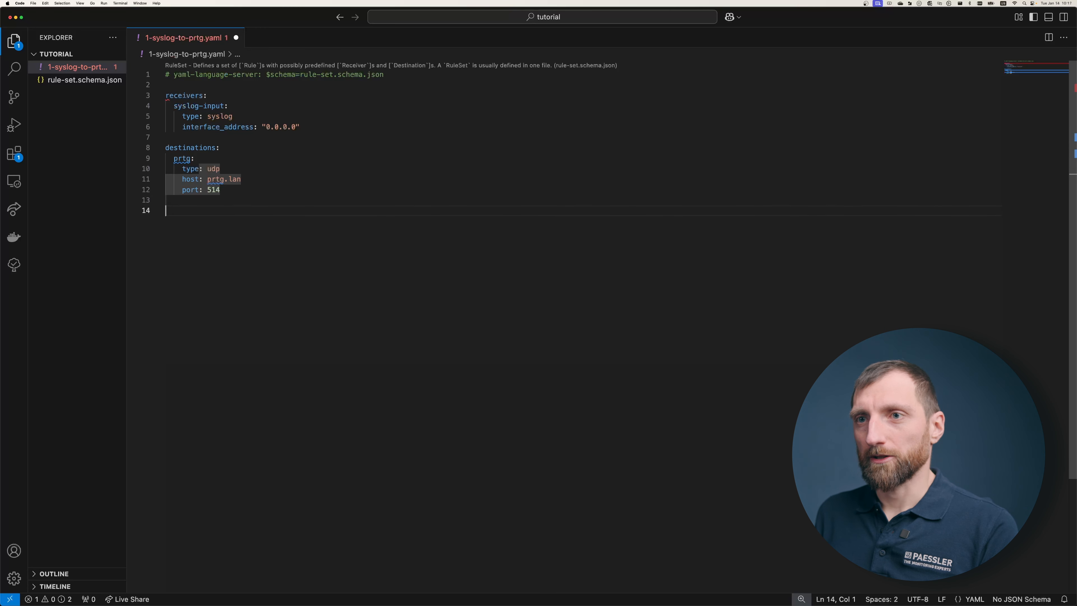
pyautogui.moveTo(180, 156)
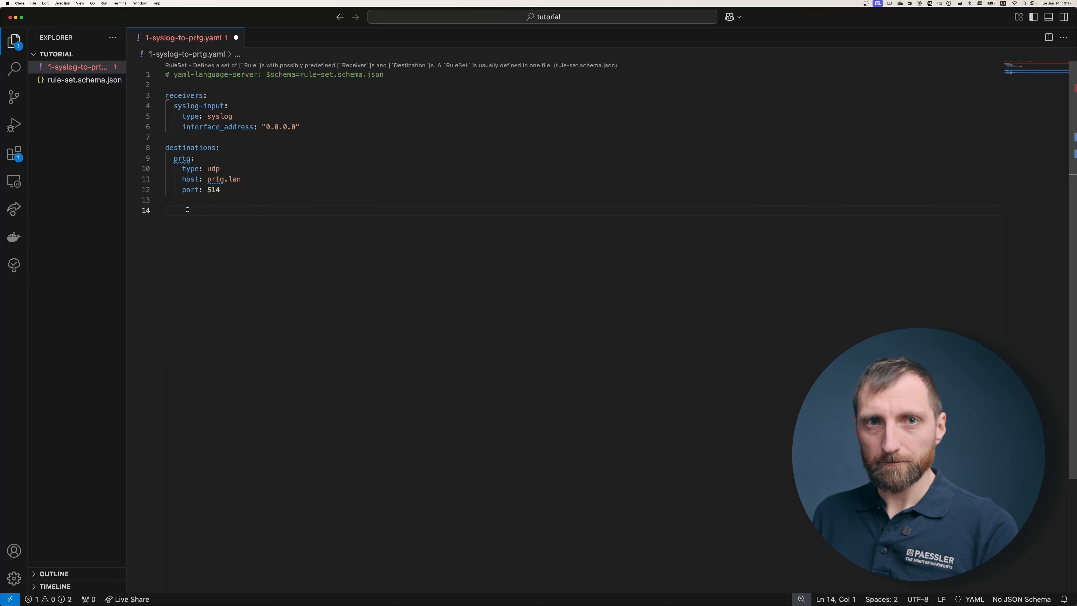
pyautogui.write('rules:')
pyautogui.press('Return')
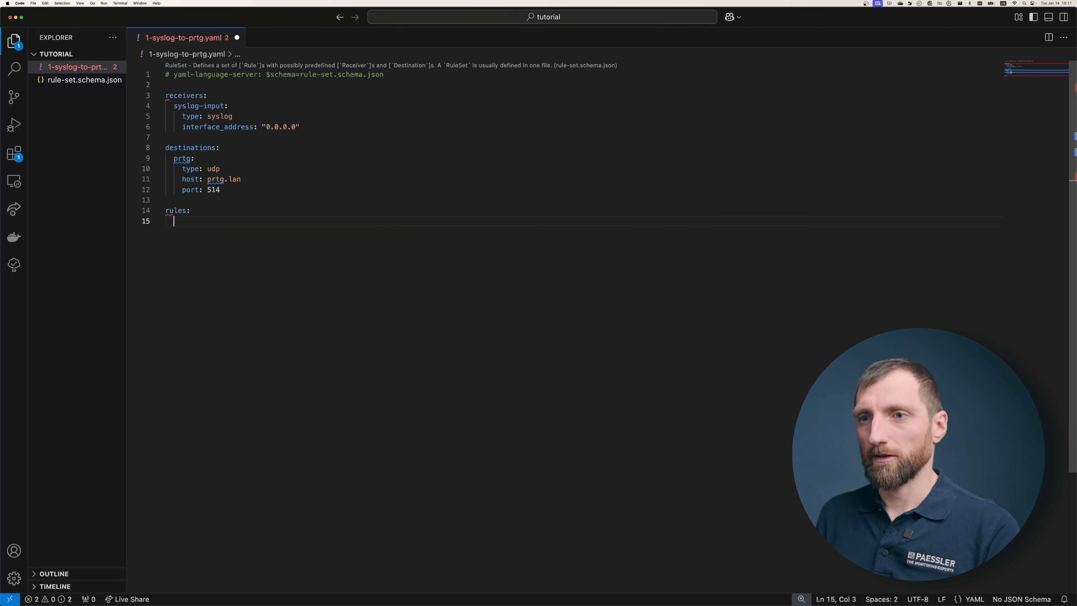
# - Add an entry named syslog-to-prtg under the rules section
pyautogui.write('sys')
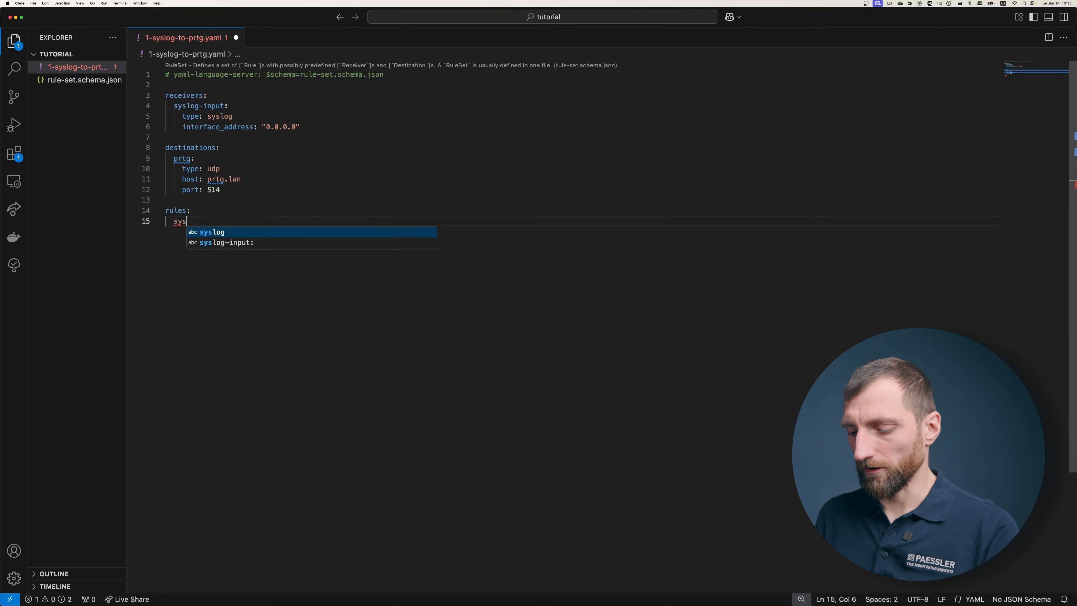
pyautogui.write('log-to')
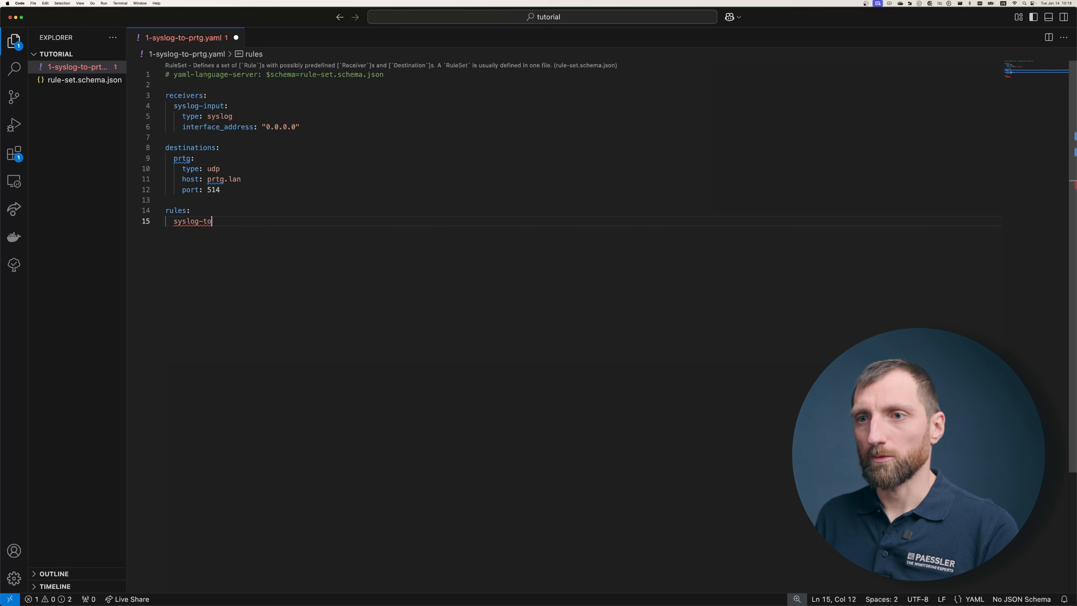
pyautogui.write('-ortg:')
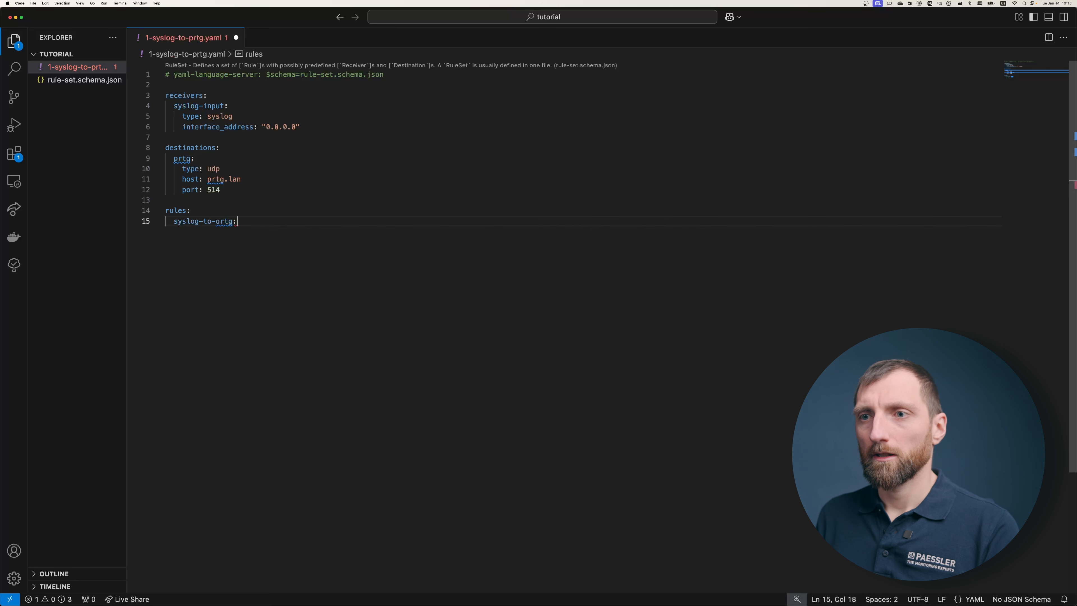
pyautogui.press('Left')
pyautogui.press('Left')
pyautogui.press('Left')
pyautogui.press('Left')
pyautogui.press('BackSpace')
pyautogui.write('p')
pyautogui.press('End')
# - Give the syslog-to-prtg rule a receiver property set to syslog-input
pyautogui.press('Return')
pyautogui.write('receiver:')
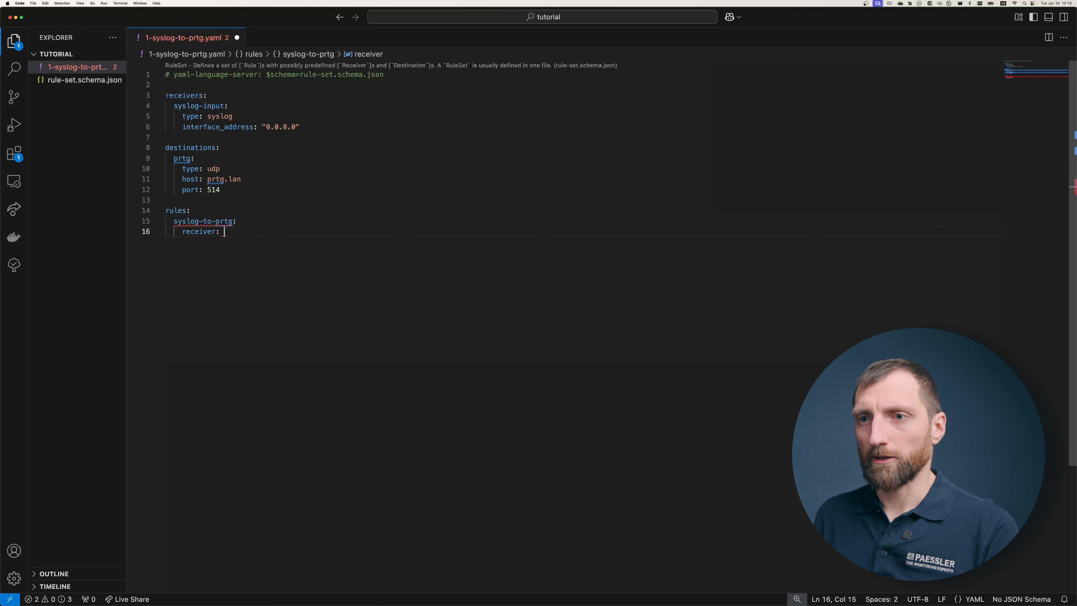
pyautogui.write(' syslog-input:')
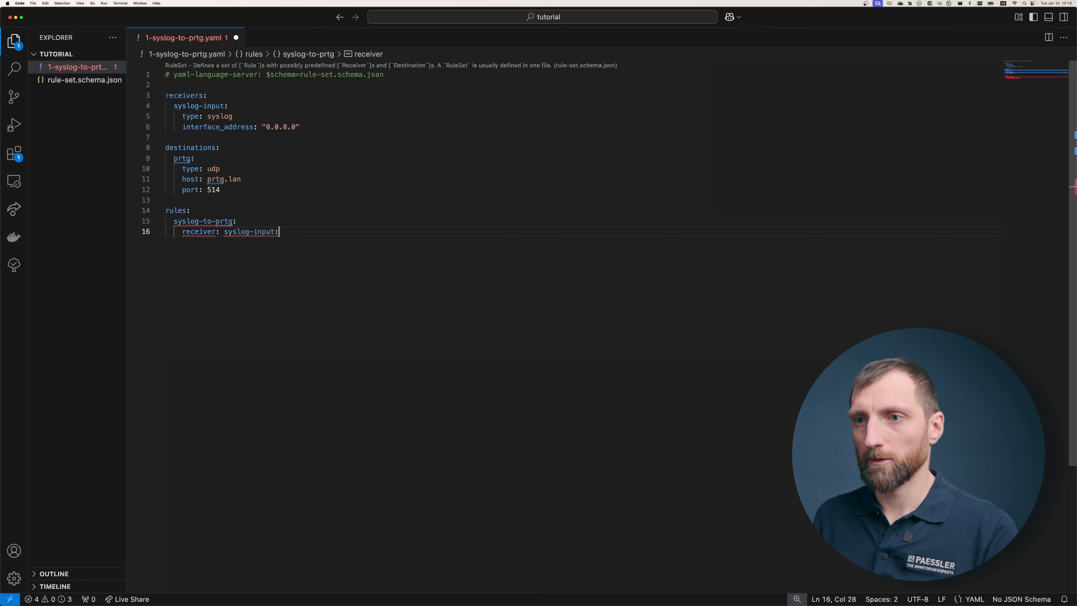
pyautogui.press('BackSpace')
pyautogui.press('Return')
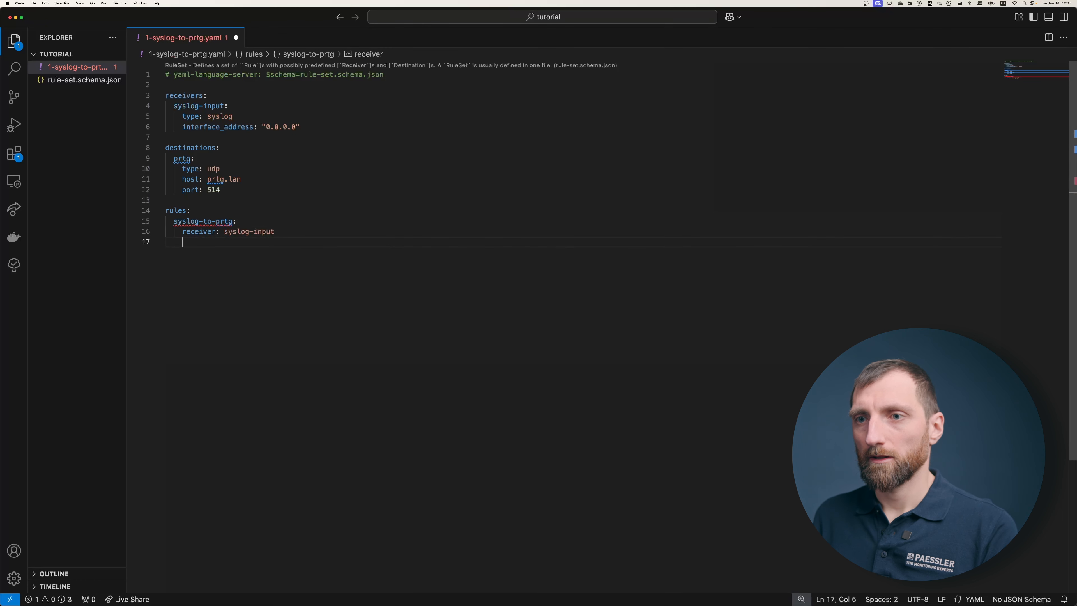
# - Add a destinations list containing prtg to the syslog-to-prtg rule and save the file
pyautogui.write('de')
pyautogui.press('Return')
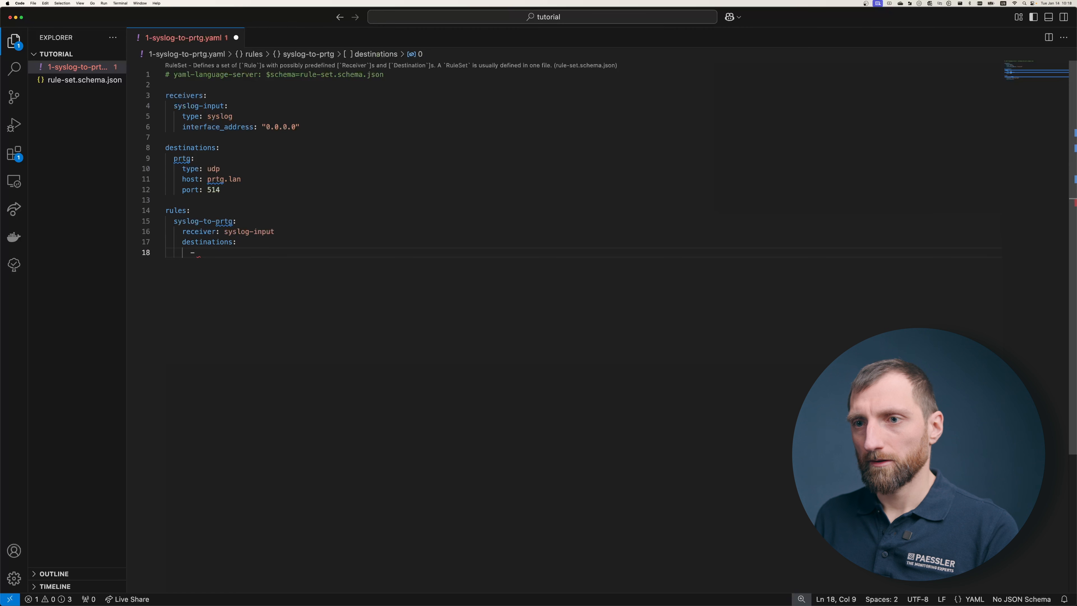
pyautogui.write('prtg')
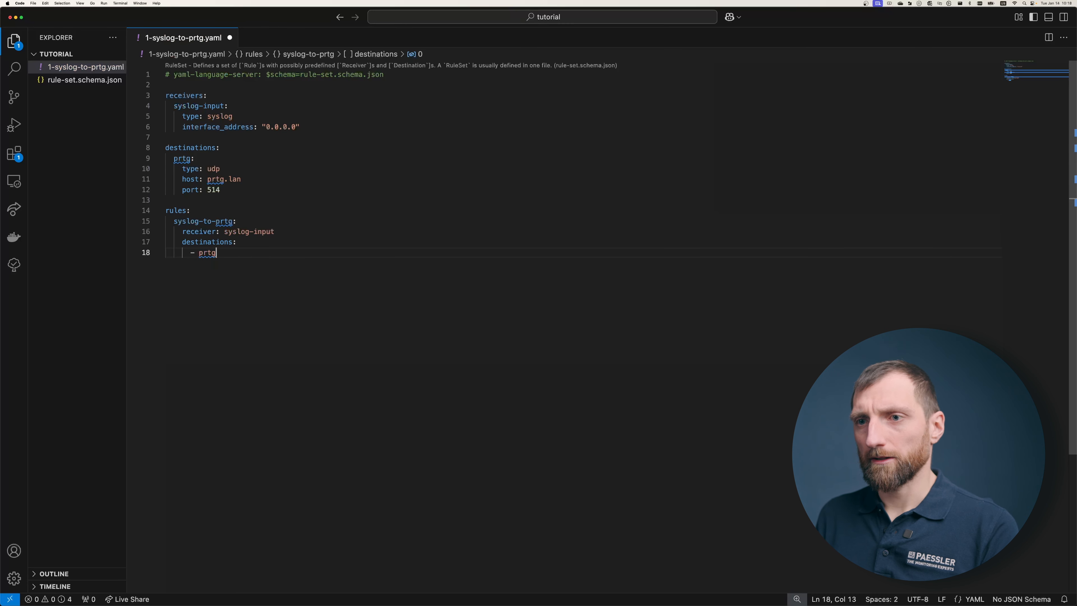
pyautogui.press('Left')
pyautogui.press('Left')
pyautogui.press('Left')
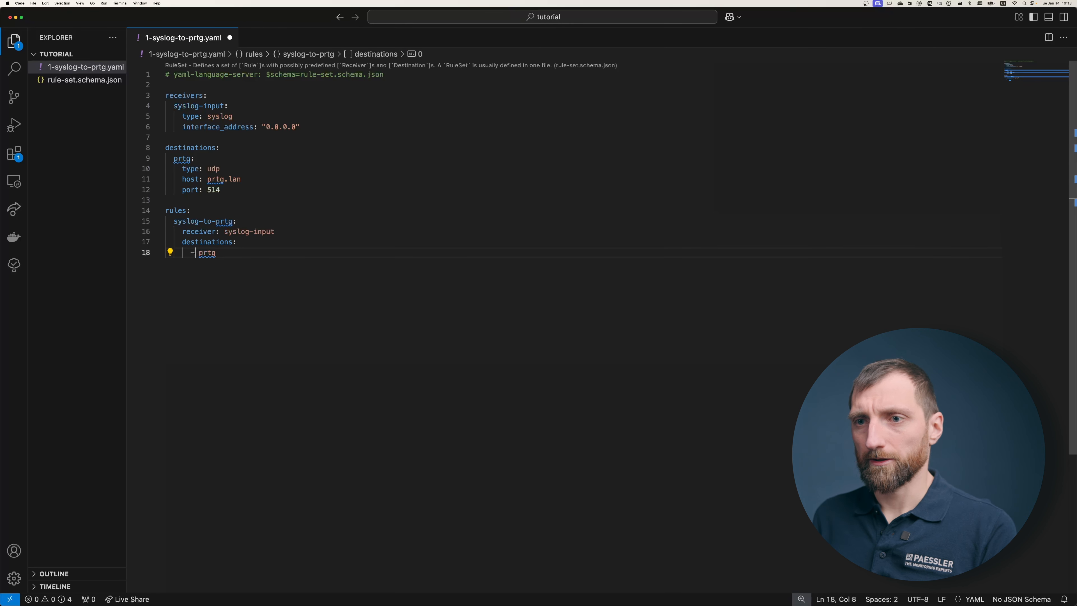
pyautogui.press('Right')
pyautogui.press('Right')
pyautogui.press('Right')
pyautogui.press('Right')
pyautogui.press('Right')
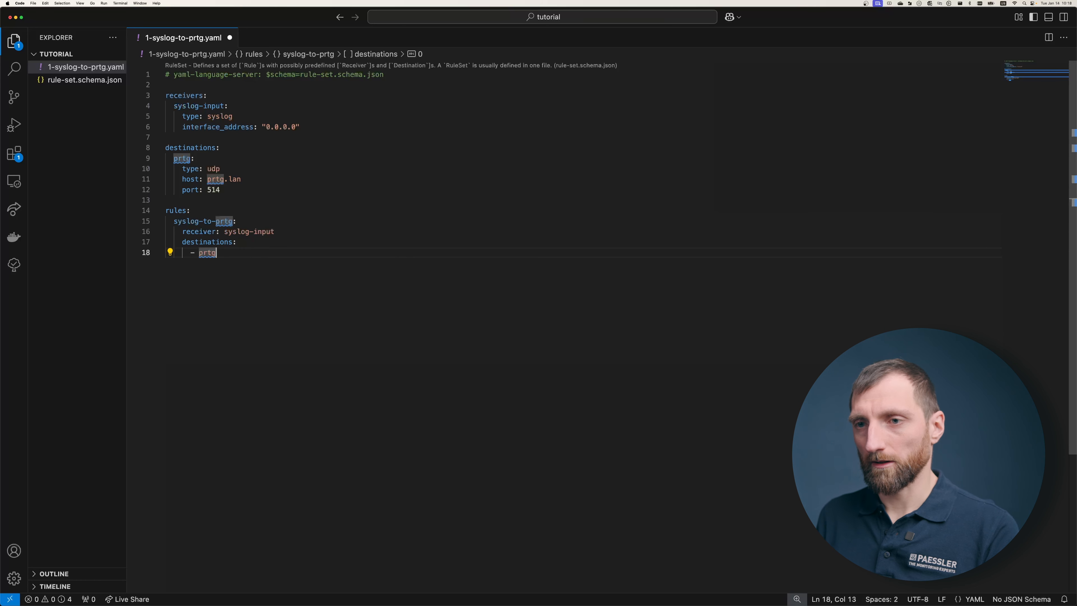
pyautogui.press('super+s')
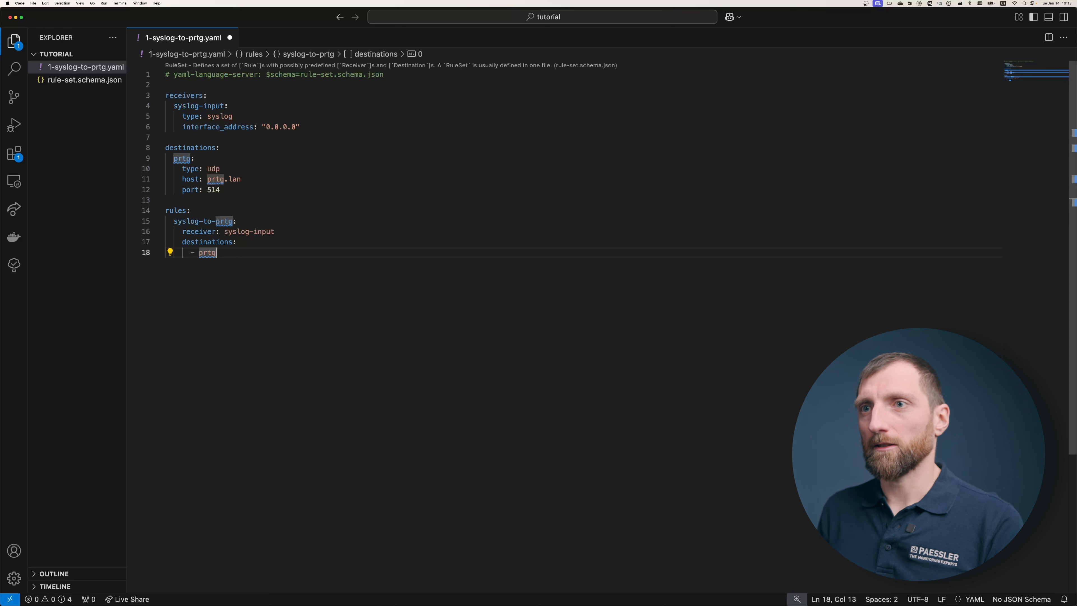
pyautogui.click(313, 216)
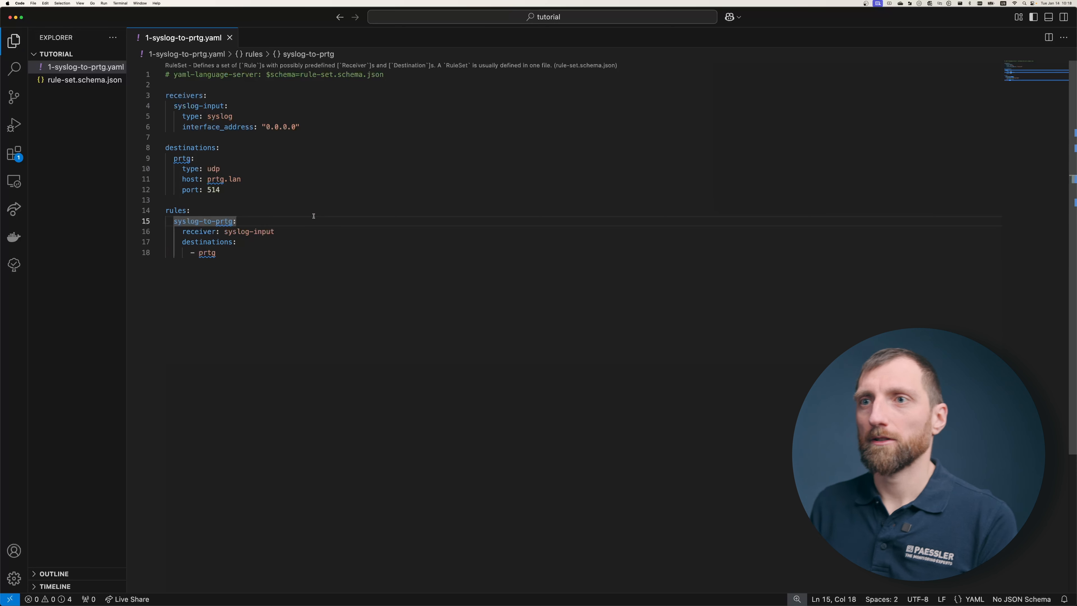
pyautogui.click(297, 249)
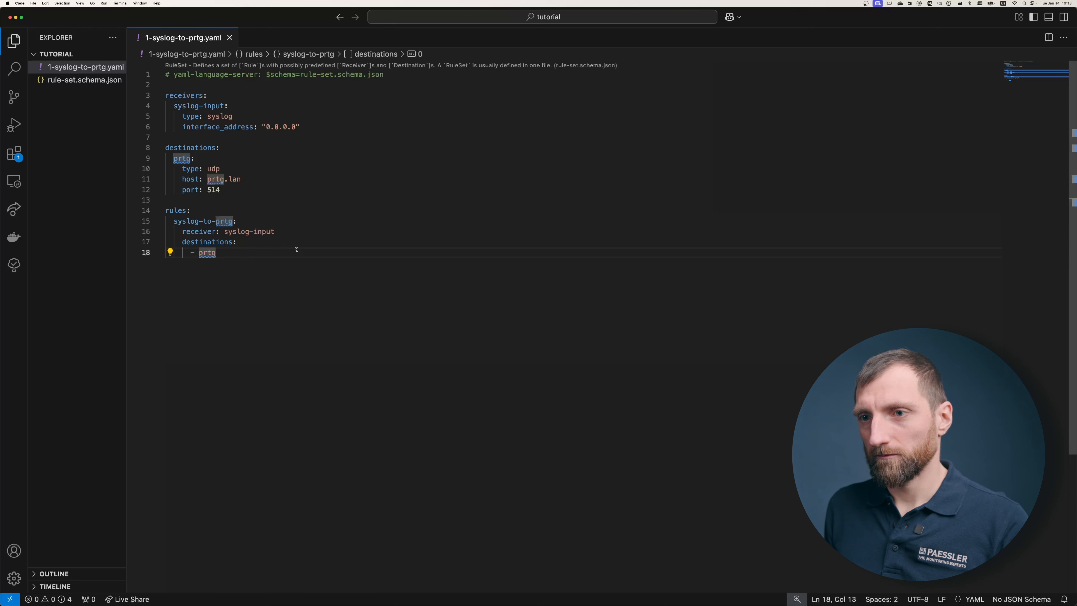
# - Switch to the terminal and list the tutorial folder's files, including the detailed listing
pyautogui.hotkey('ctrl', 'Right')
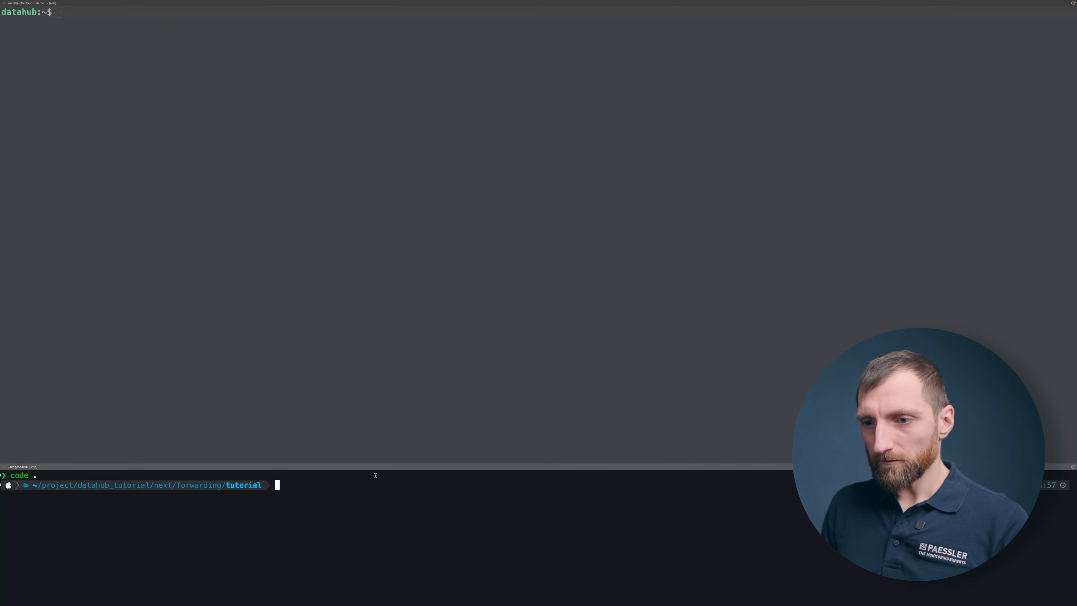
pyautogui.write('ls')
pyautogui.press('Return')
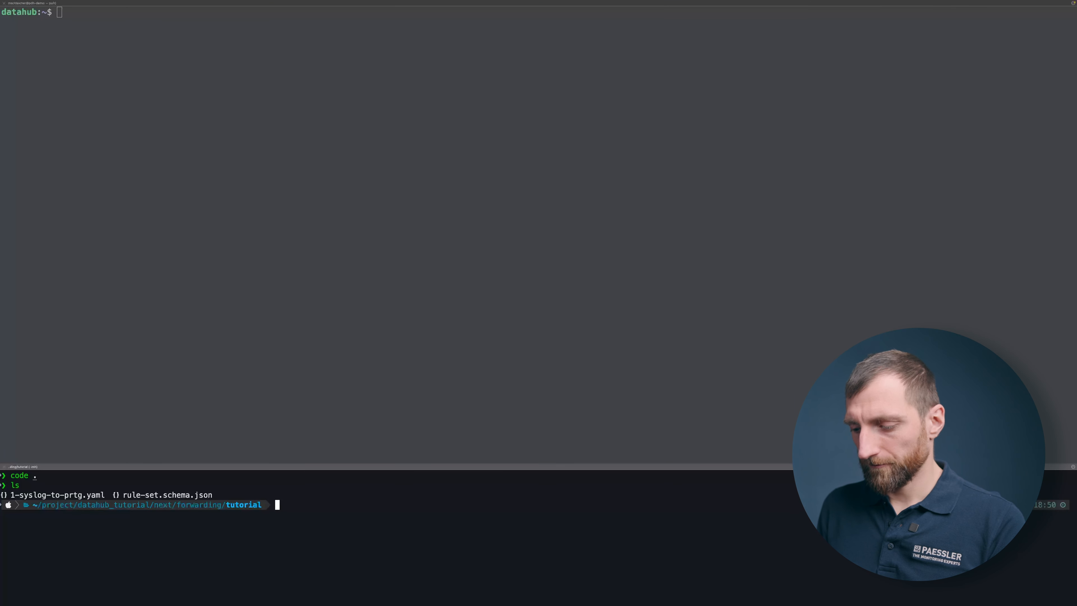
pyautogui.write('ls')
pyautogui.press('Return')
pyautogui.write('ll')
pyautogui.press('Return')
pyautogui.write('clear')
pyautogui.press('Return')
pyautogui.write('ll')
pyautogui.press('Return')
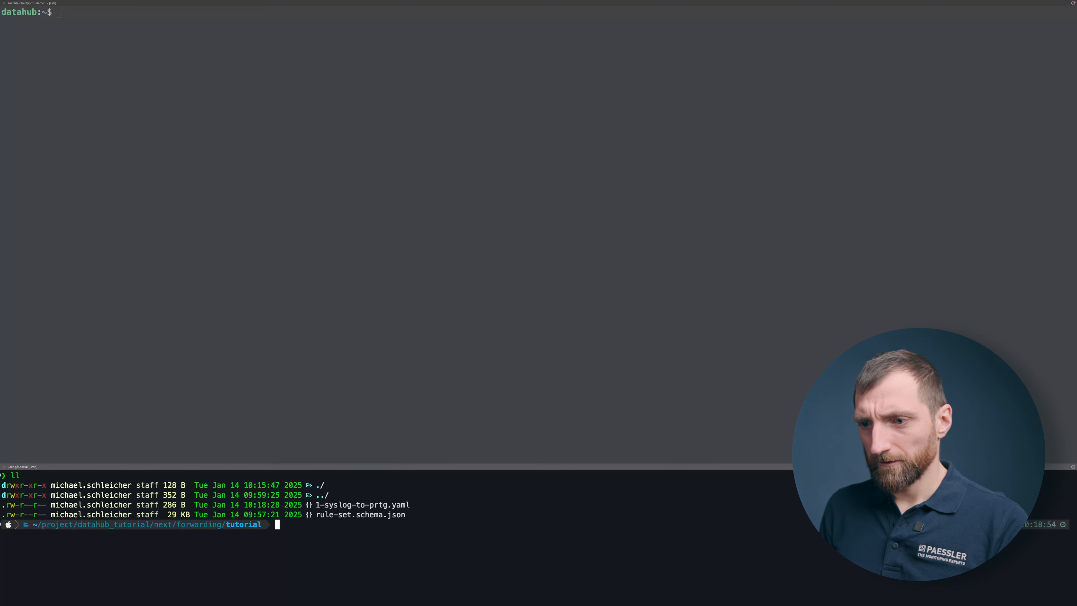
# - Clear the local shell and copy 1-syslog-to-prtg.yaml to the home directory on the datahub host with scp
pyautogui.hotkey('ctrl', 'l')
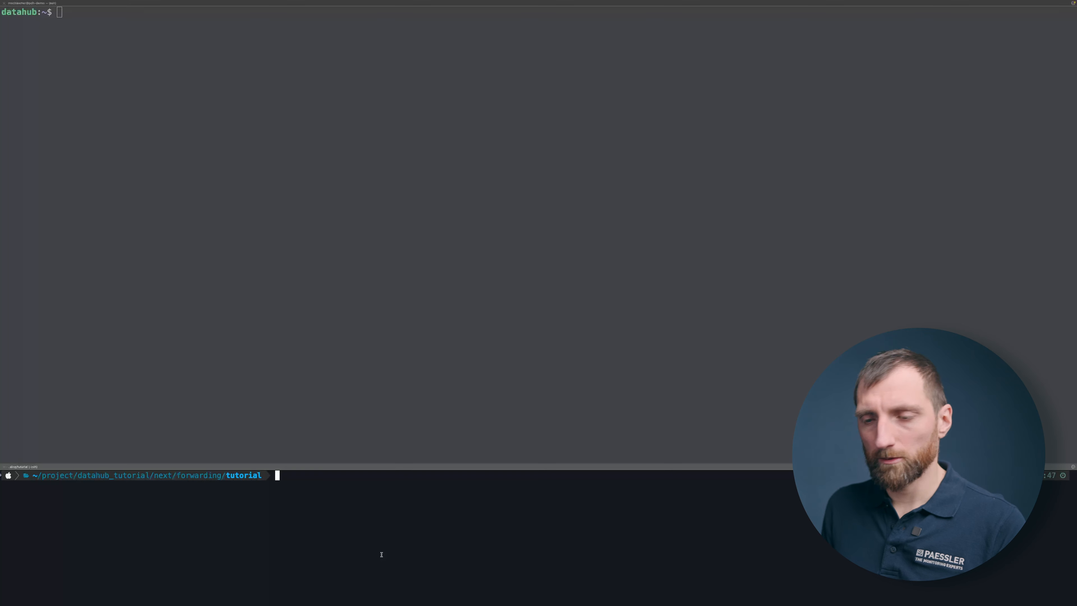
pyautogui.write('scp 1-syslog-to-prtg.yaml datahub:~')
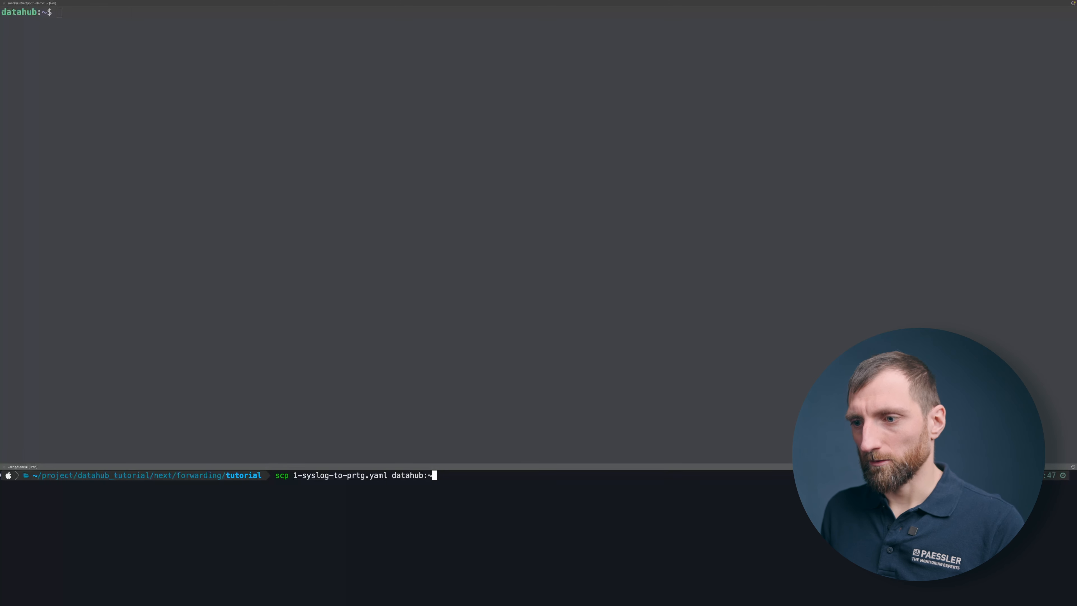
pyautogui.press('Return')
# - In the datahub host's shell, show the datahub command's help and examine its validate command
pyautogui.click(412, 344)
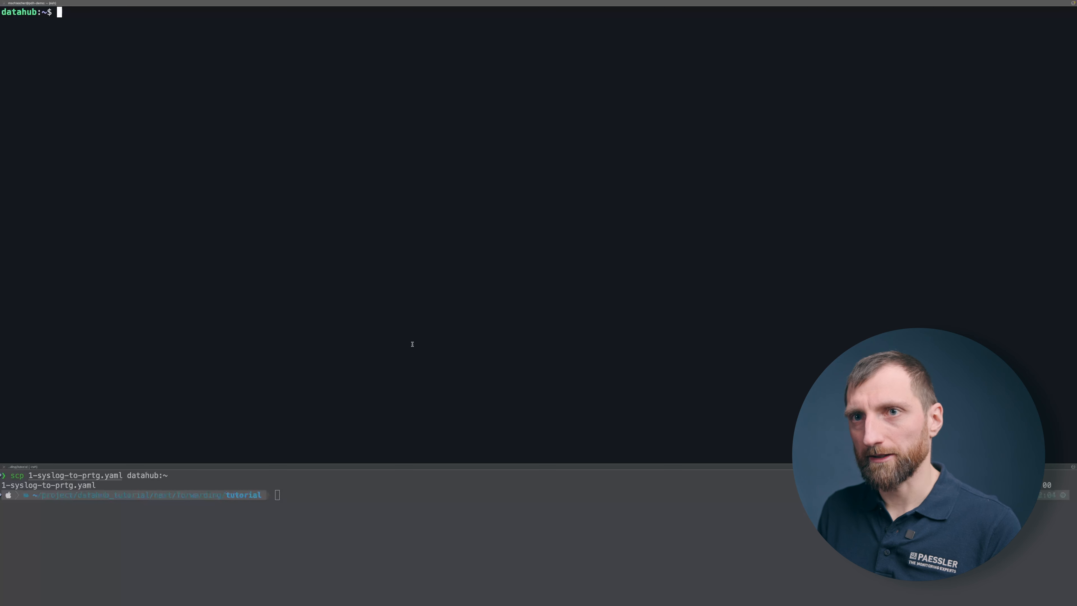
pyautogui.write('datahuh')
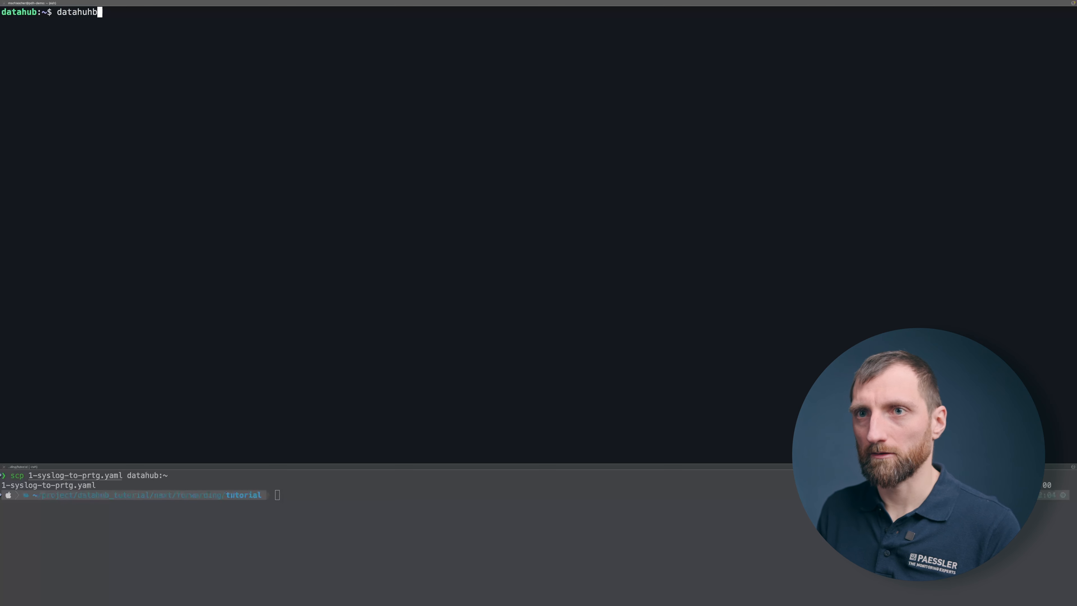
pyautogui.press('BackSpace')
pyautogui.write('b -')
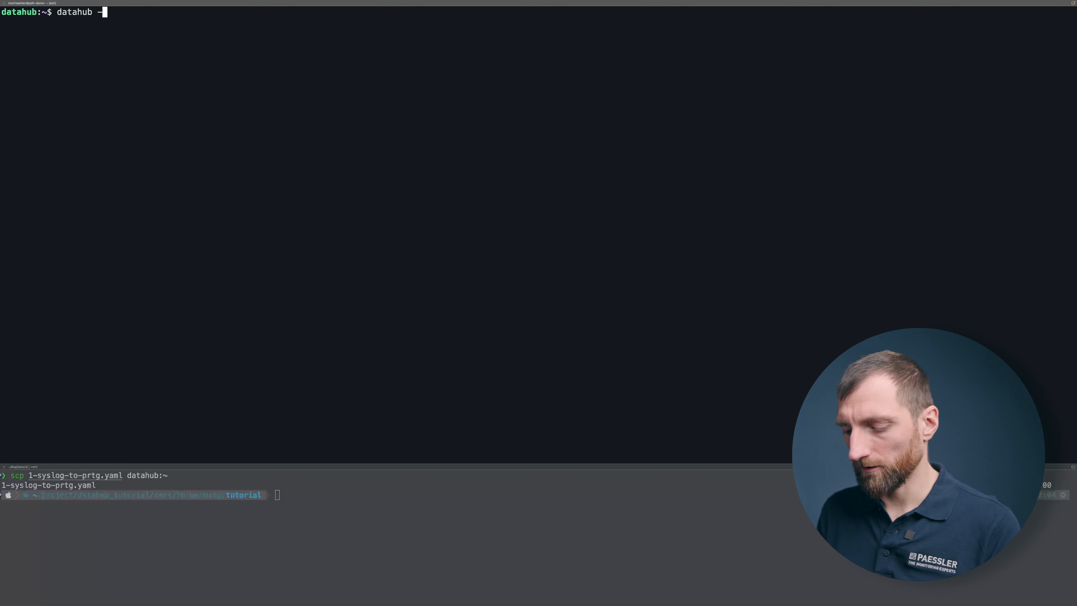
pyautogui.write('-help')
pyautogui.press('Return')
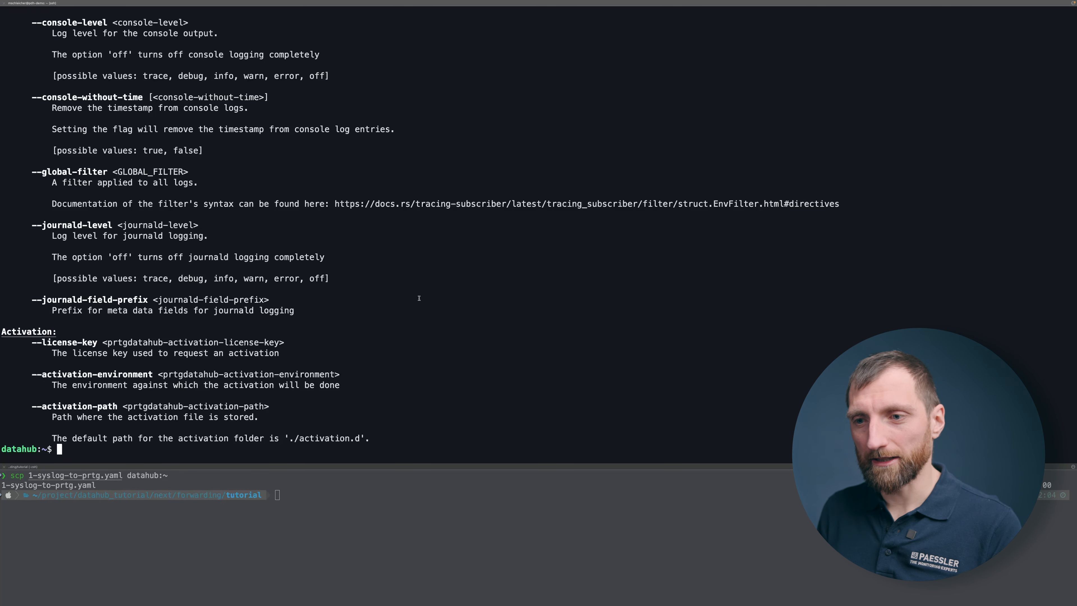
pyautogui.scroll(15, 419, 298)
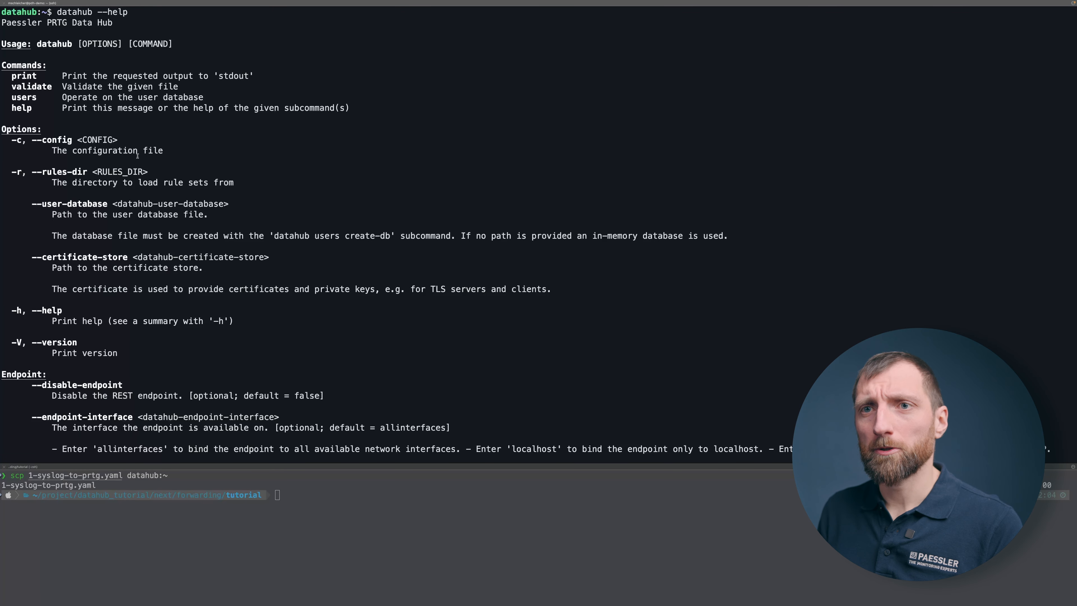
pyautogui.moveTo(13, 86); pyautogui.dragTo(58, 87)
pyautogui.click(60, 89)
# - Show the help for the datahub validate subcommand
pyautogui.scroll(-15, 87, 109)
pyautogui.write('datahub validate --help')
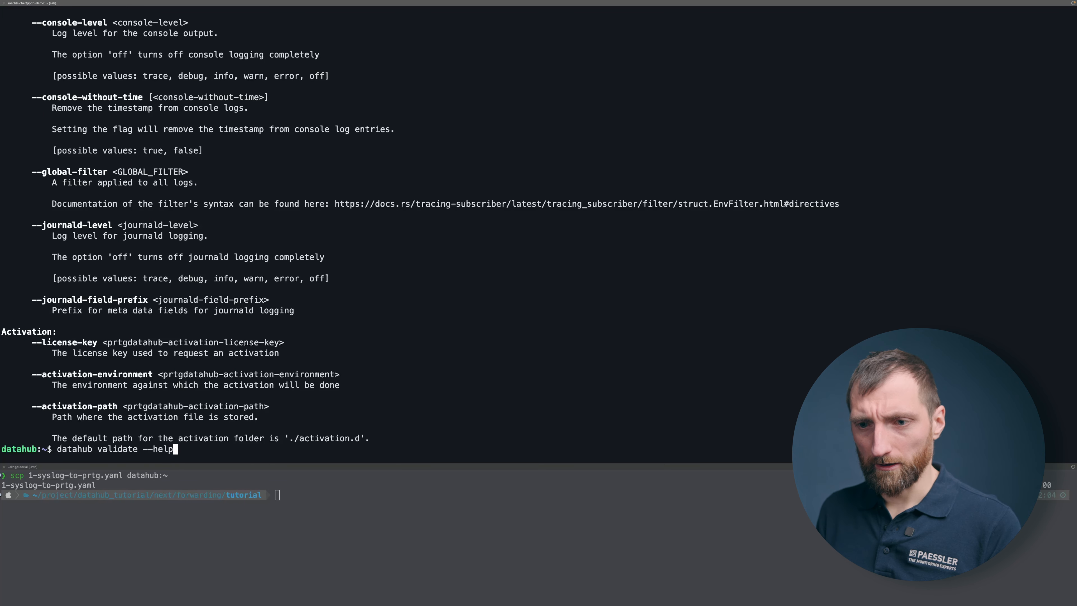
pyautogui.press('Return')
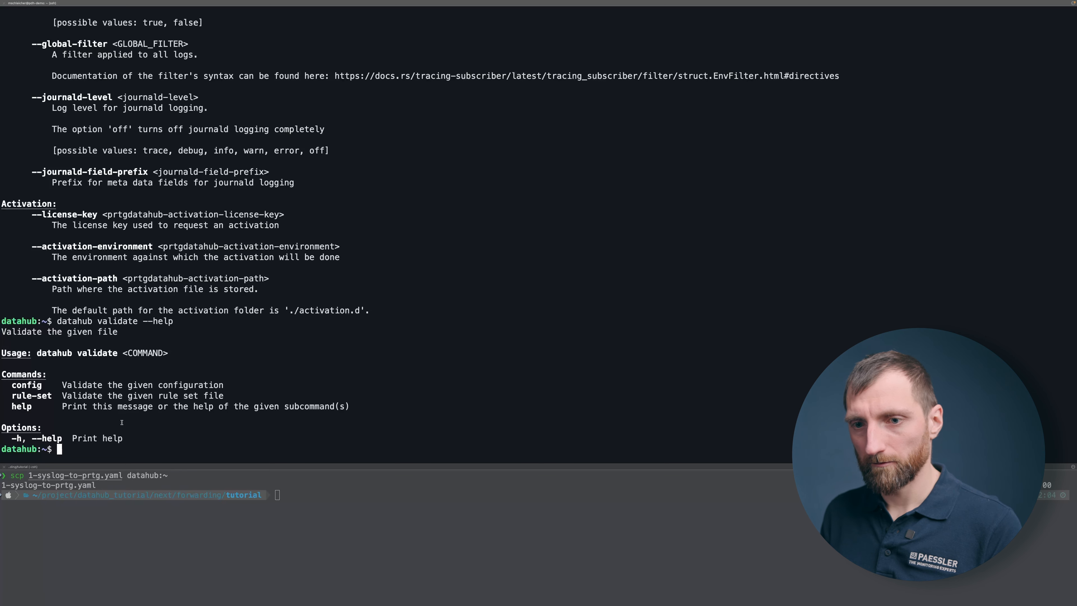
# - Validate the rule set file 1-syslog-to-prtg.yaml with the datahub validate rule-set command
pyautogui.press('Up')
pyautogui.press('BackSpace')
pyautogui.press('BackSpace')
pyautogui.press('BackSpace')
pyautogui.press('BackSpace')
pyautogui.press('BackSpace')
pyautogui.press('BackSpace')
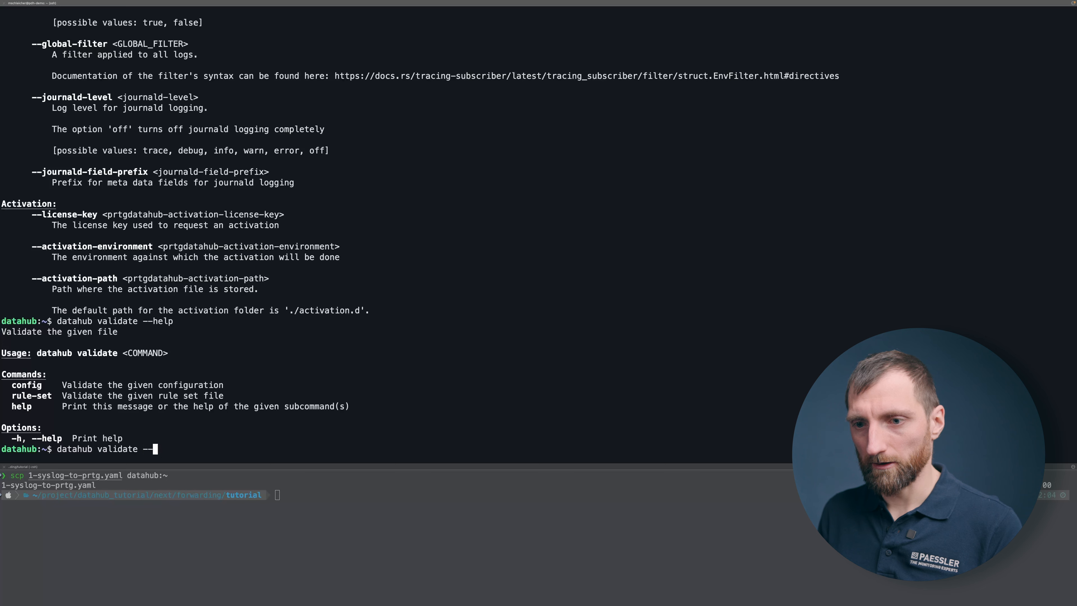
pyautogui.write('rule-set 1')
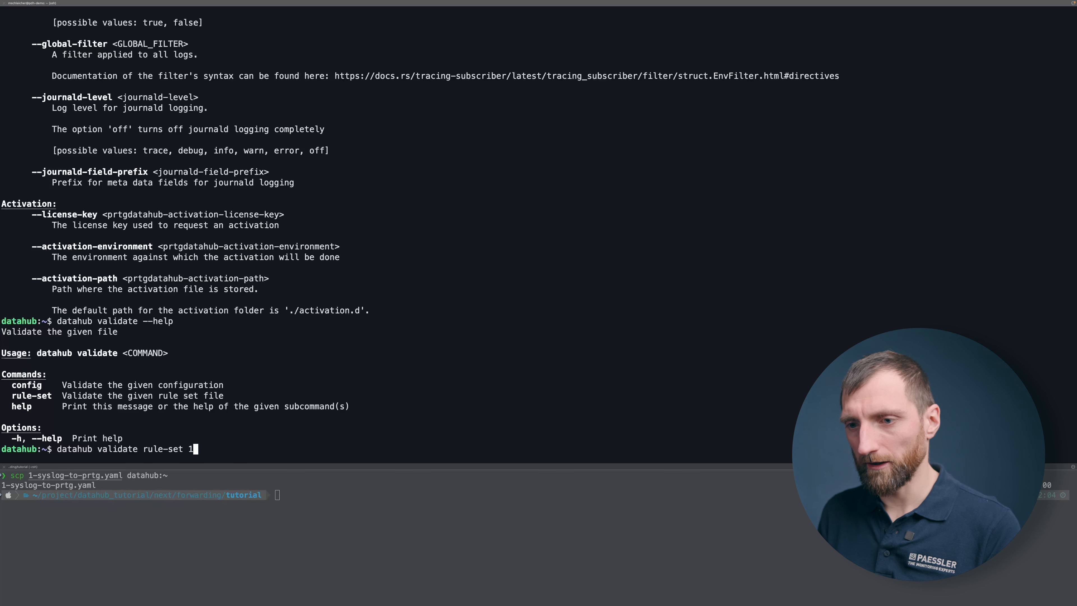
pyautogui.press('Tab')
pyautogui.press('Return')
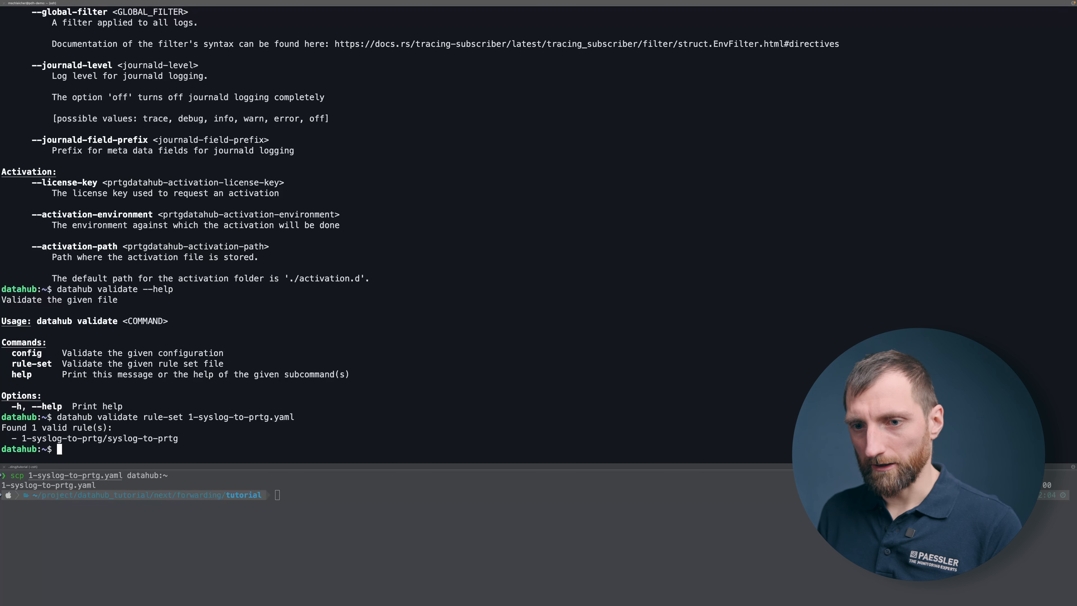
# - Copy 1-syslog-to-prtg.yaml into /etc/paessler/datahub/rules.d/ with superuser rights
pyautogui.write('su')
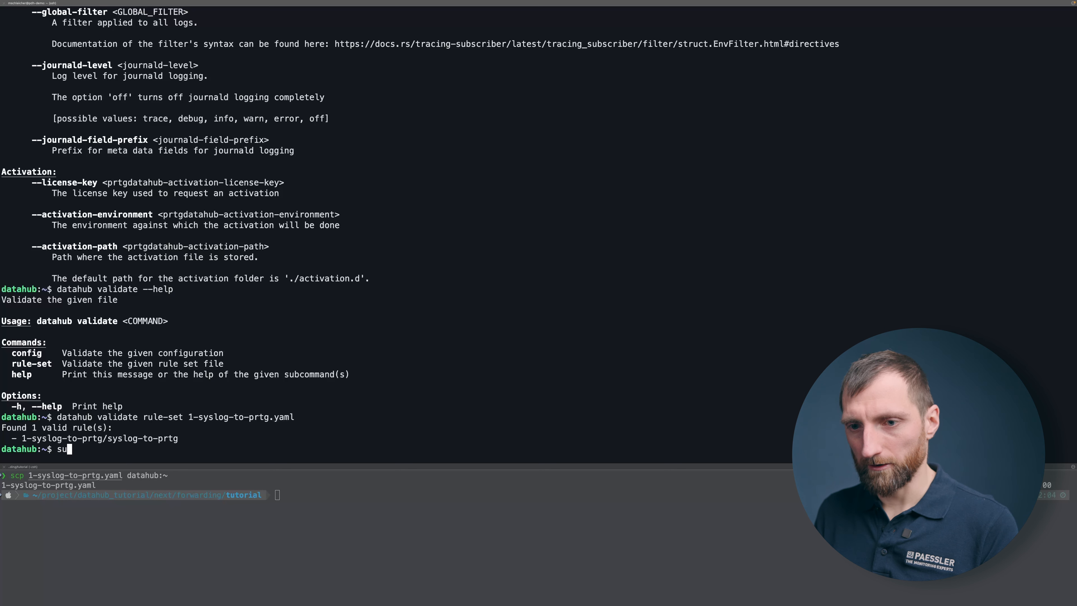
pyautogui.write('do cp /')
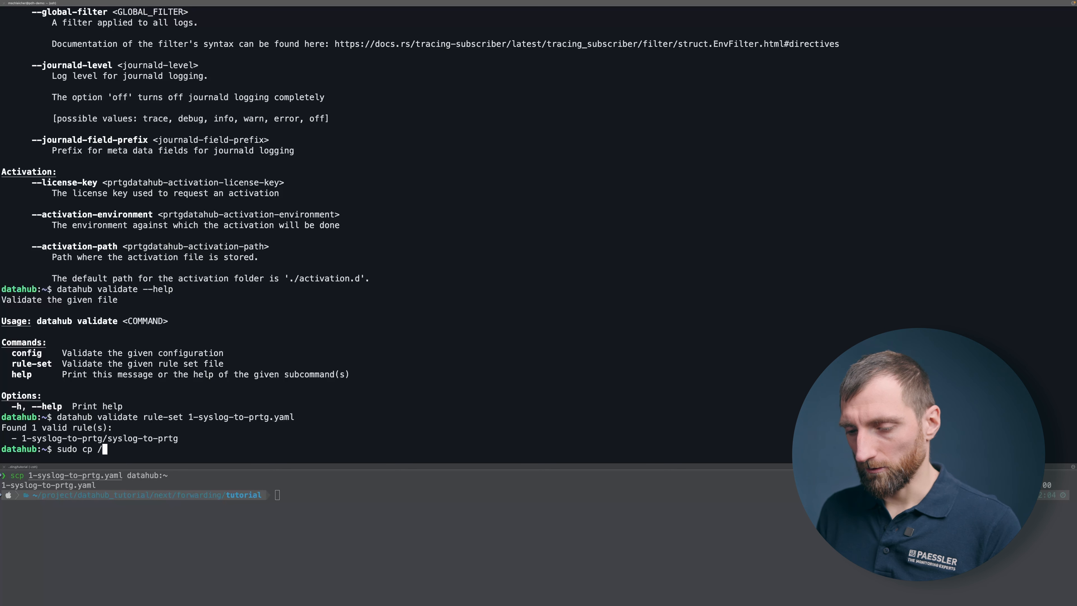
pyautogui.press('BackSpace')
pyautogui.write('1')
pyautogui.press('Tab')
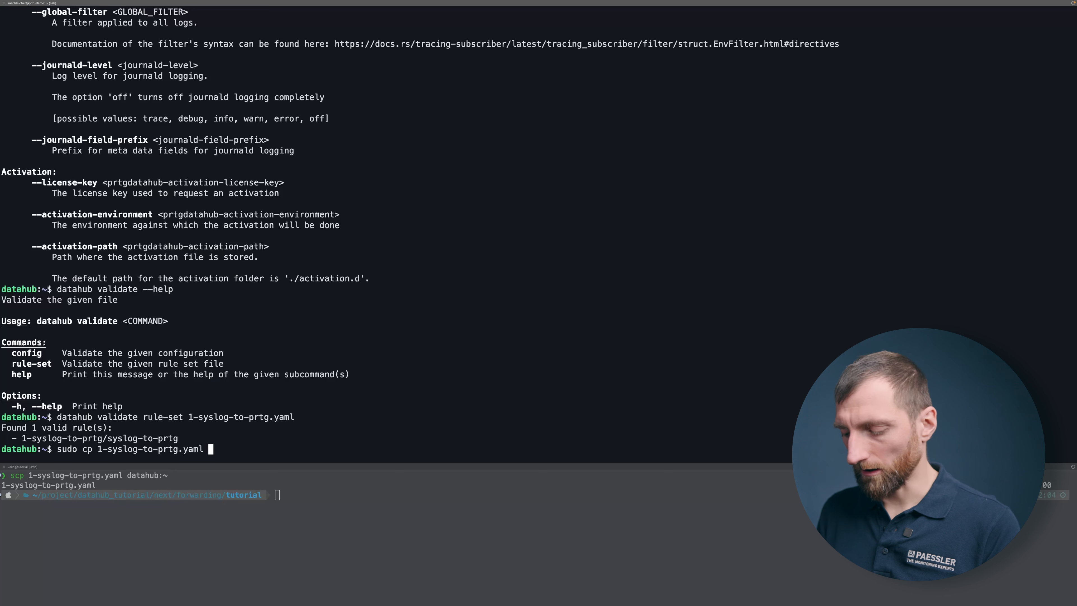
pyautogui.write('/etc/')
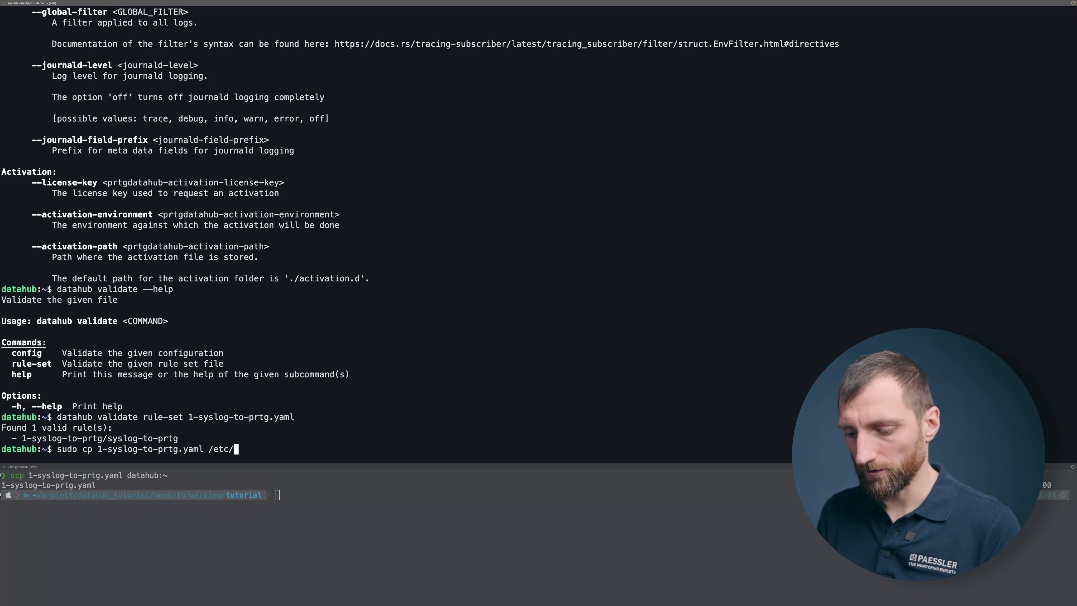
pyautogui.write('pa')
pyautogui.press('Tab')
pyautogui.write('data')
pyautogui.press('Tab')
pyautogui.write('rul')
pyautogui.press('Tab')
pyautogui.press('Return')
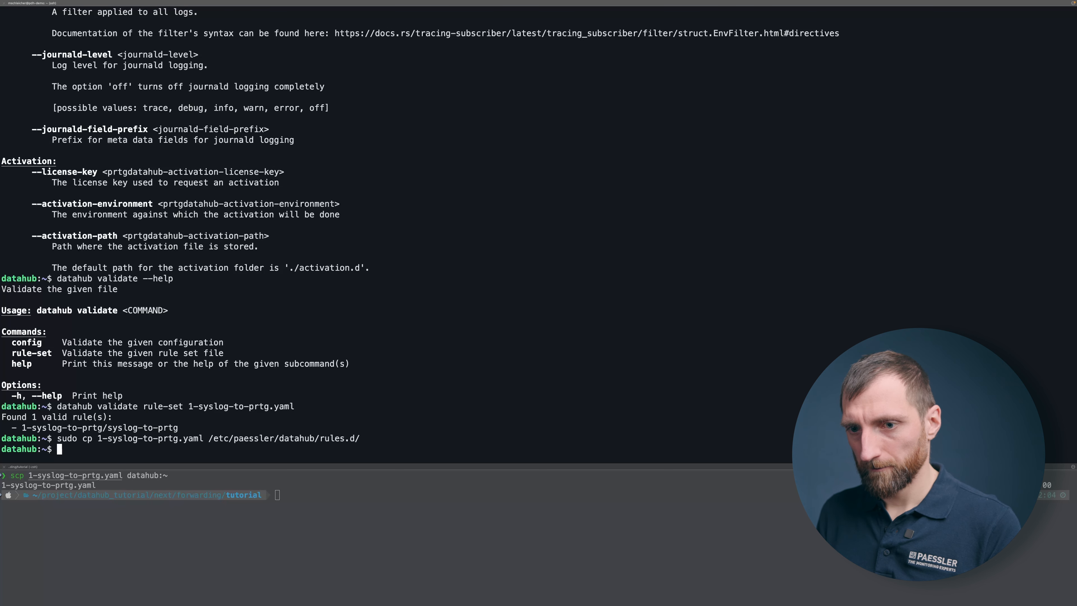
# - Clear the datahub host's shell and restart paessler.datahub.service through systemctl with superuser rights
pyautogui.write('sudo')
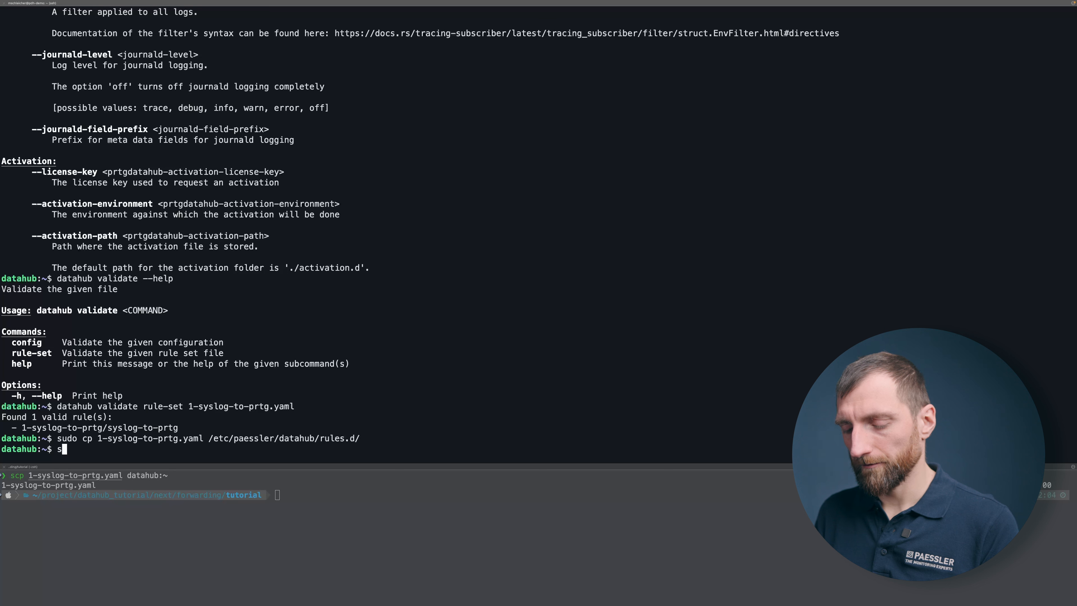
pyautogui.press('BackSpace')
pyautogui.press('BackSpace')
pyautogui.press('BackSpace')
pyautogui.press('BackSpace')
pyautogui.write('clear')
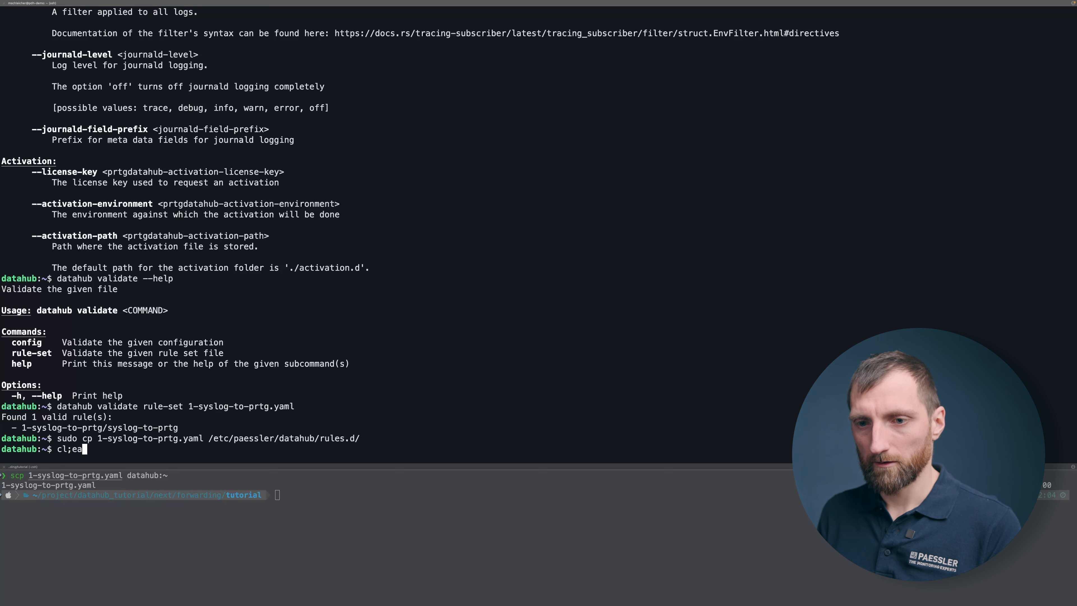
pyautogui.press('Return')
pyautogui.write('s')
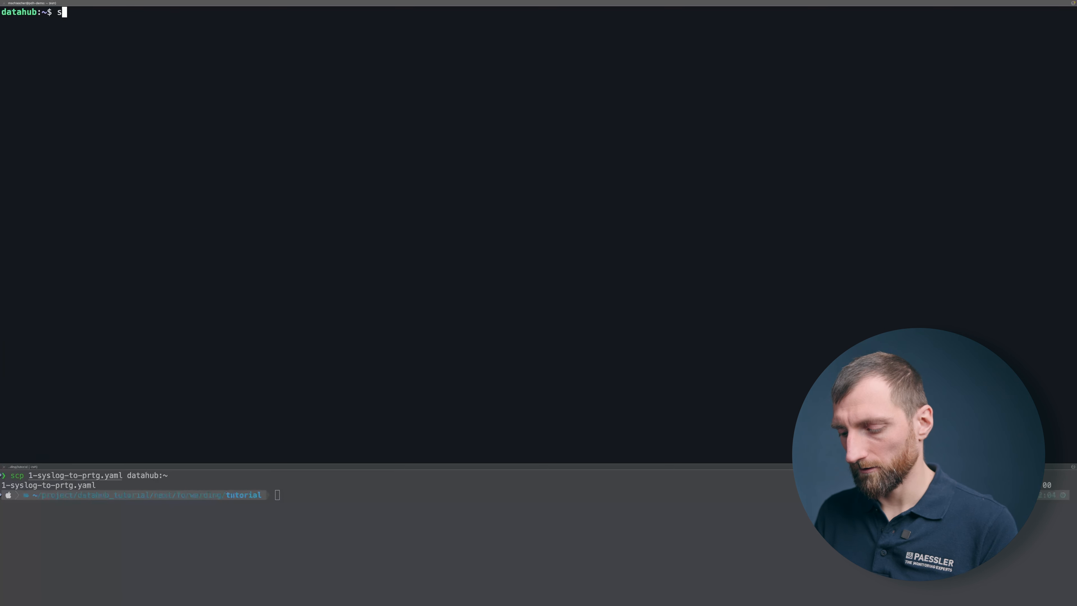
pyautogui.write('udo system')
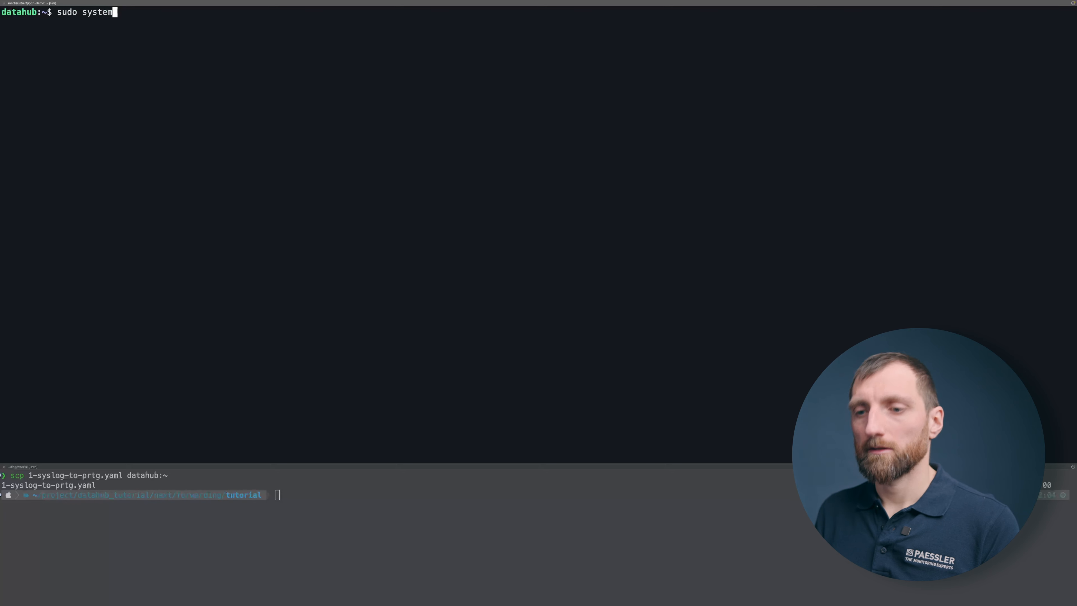
pyautogui.write('ctl restart paessler.datahub.service')
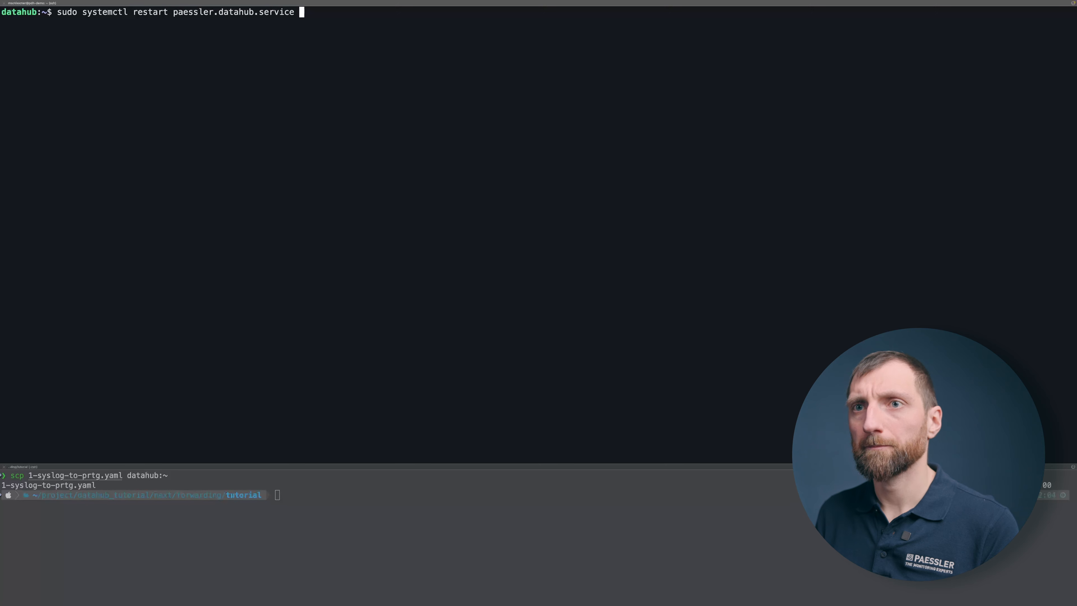
pyautogui.press('Return')
# - Show the systemctl status of paessler.datahub.service and examine the log lines about started and running rules
pyautogui.press('Up')
pyautogui.hotkey('alt', 'Left')
pyautogui.hotkey('alt', 'Left')
pyautogui.hotkey('alt', 'Left')
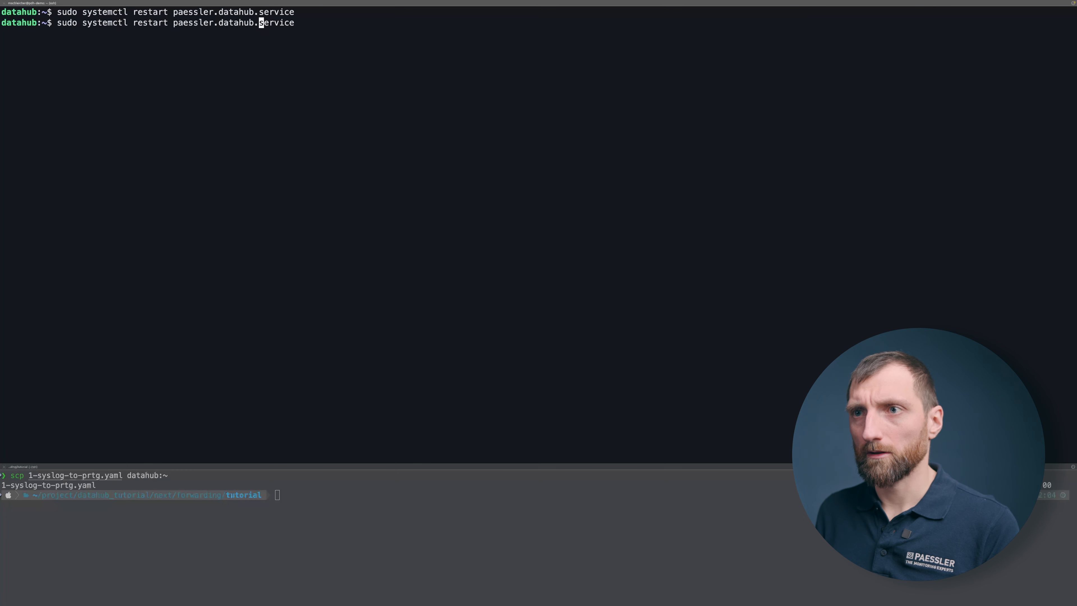
pyautogui.press('Left')
pyautogui.press('BackSpace')
pyautogui.press('BackSpace')
pyautogui.press('BackSpace')
pyautogui.press('BackSpace')
pyautogui.press('BackSpace')
pyautogui.press('BackSpace')
pyautogui.press('BackSpace')
pyautogui.write('status')
pyautogui.press('Return')
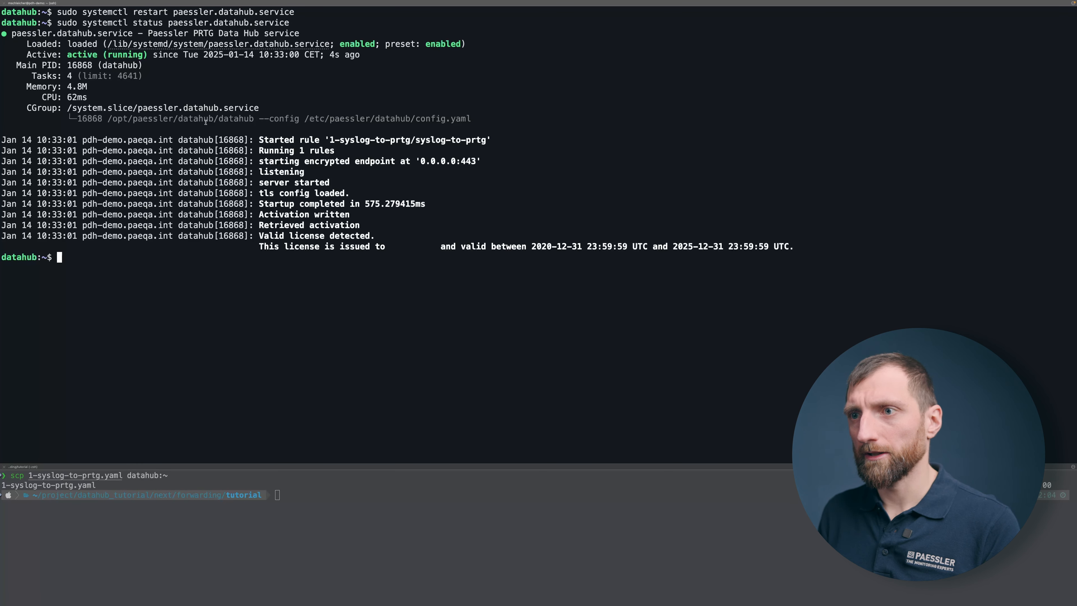
pyautogui.moveTo(265, 139); pyautogui.dragTo(349, 147)
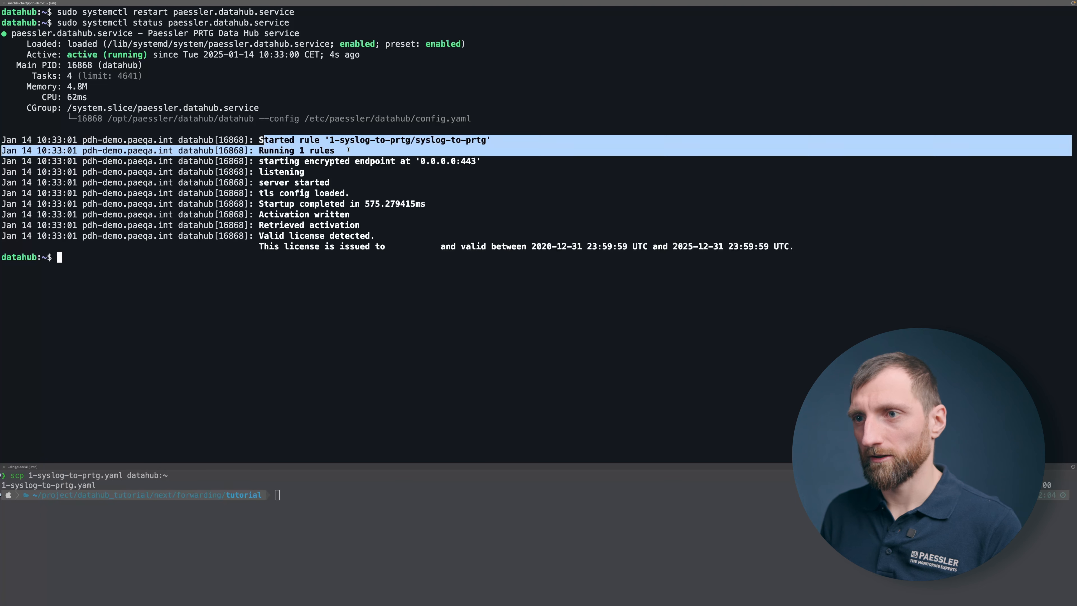
pyautogui.click(349, 149)
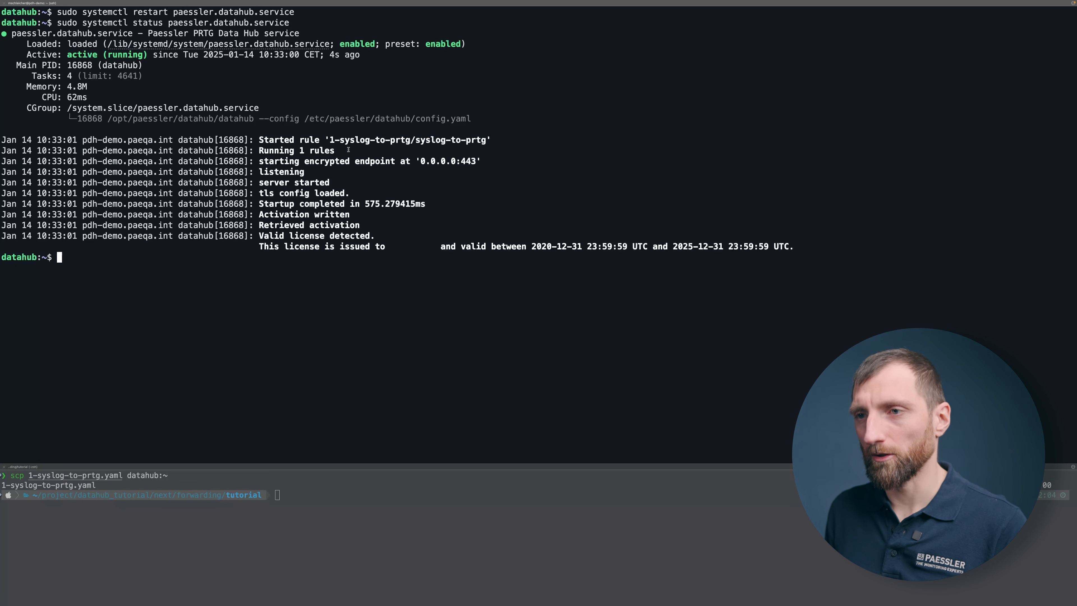
# - Switch to the browser's Data Hub API page and authorize as operational_user with the account password
pyautogui.hotkey('ctrl', 'Right')
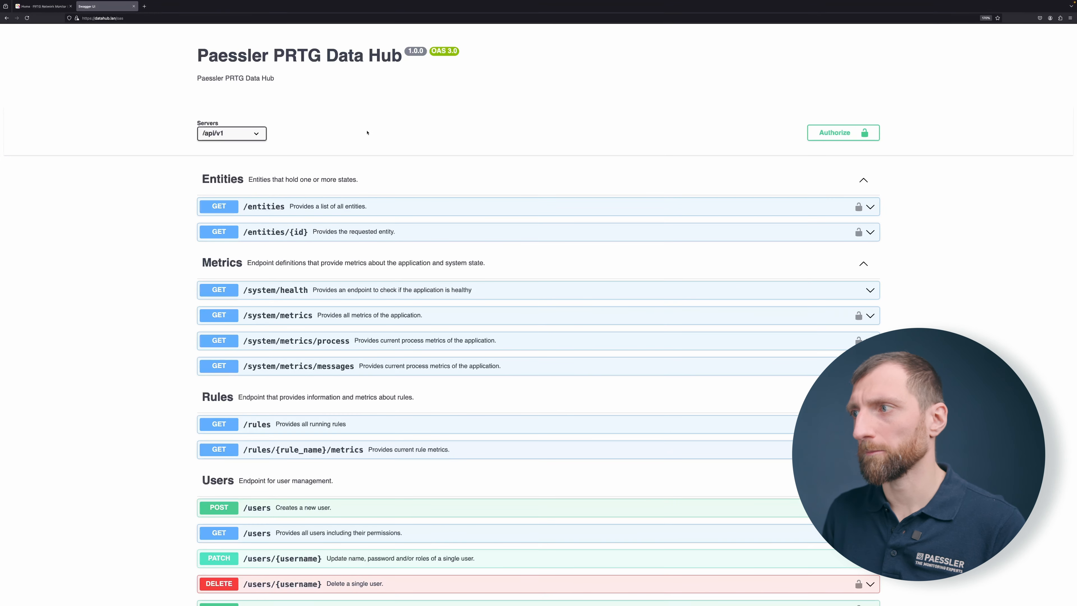
pyautogui.click(855, 136)
pyautogui.write('operational_user')
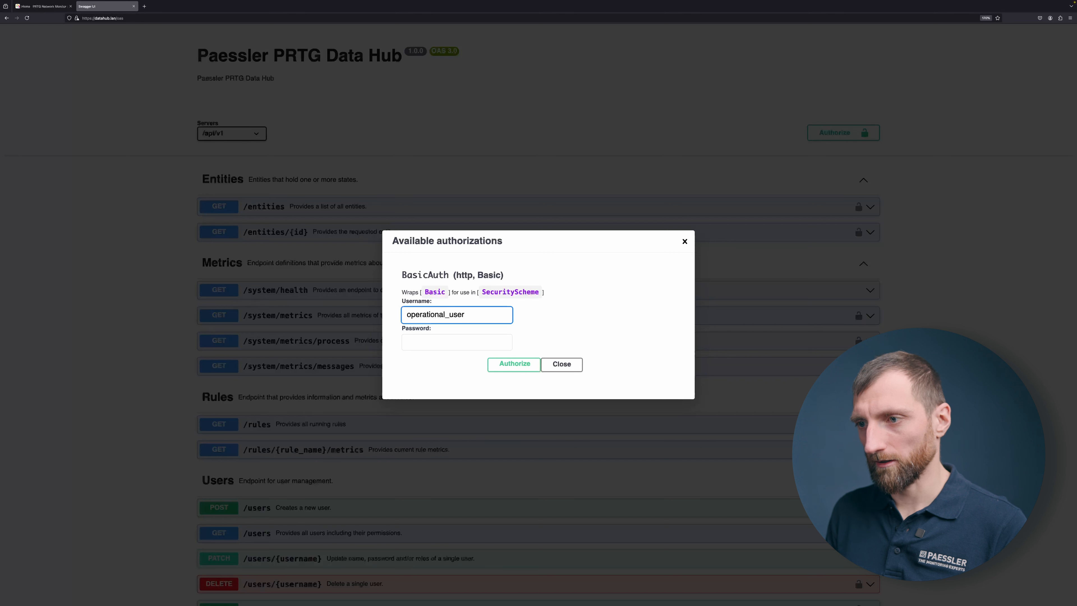
pyautogui.press('super+a')
pyautogui.press('Tab')
pyautogui.press('super+v')
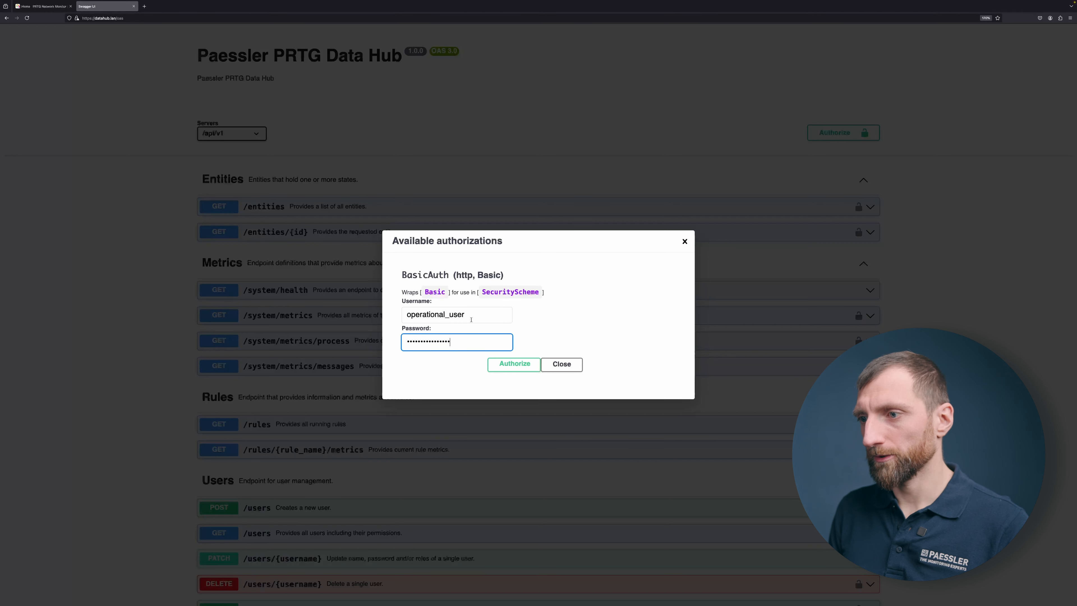
pyautogui.click(514, 364)
pyautogui.click(566, 359)
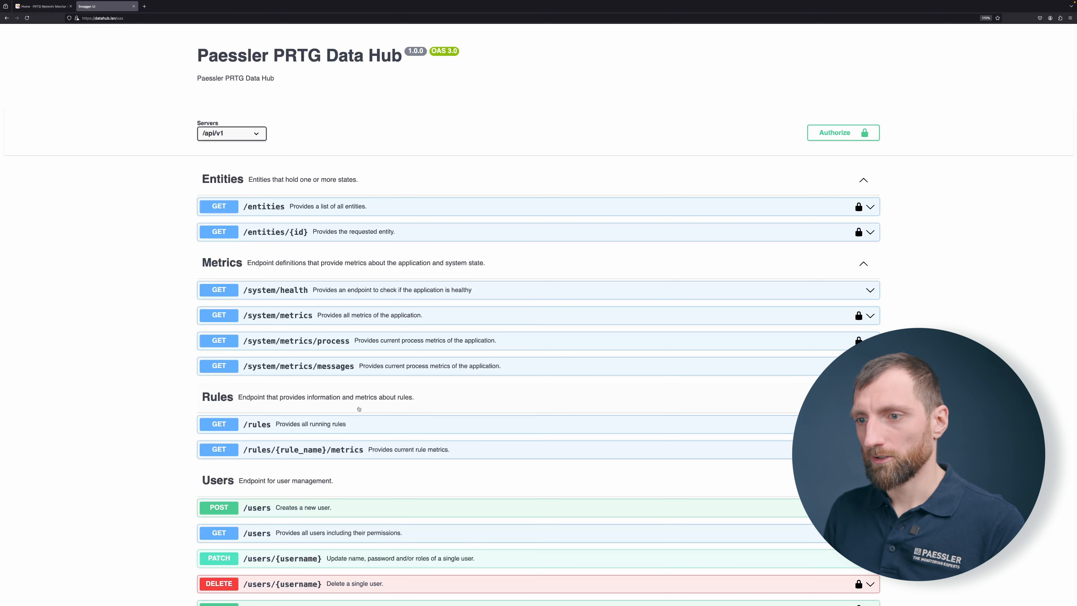
# - Execute the GET /rules request and examine the rule name and rule set in its response body
pyautogui.click(686, 424)
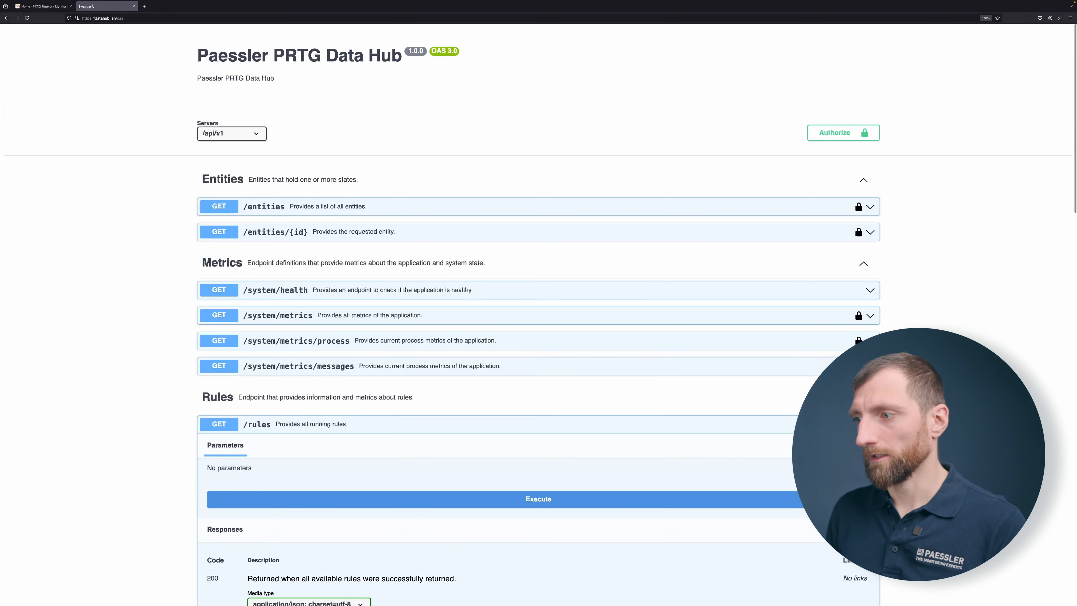
pyautogui.scroll(-2, 588, 481)
pyautogui.click(518, 431)
pyautogui.scroll(-2, 519, 434)
pyautogui.scroll(-3, 518, 434)
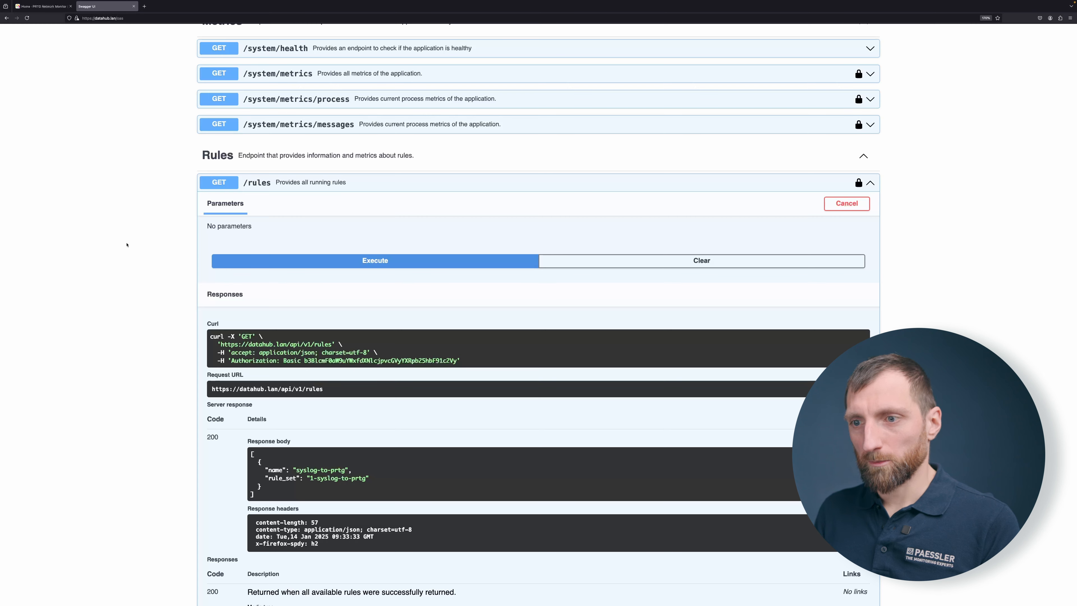
pyautogui.scroll(3, 151, 333)
pyautogui.scroll(-3, 152, 334)
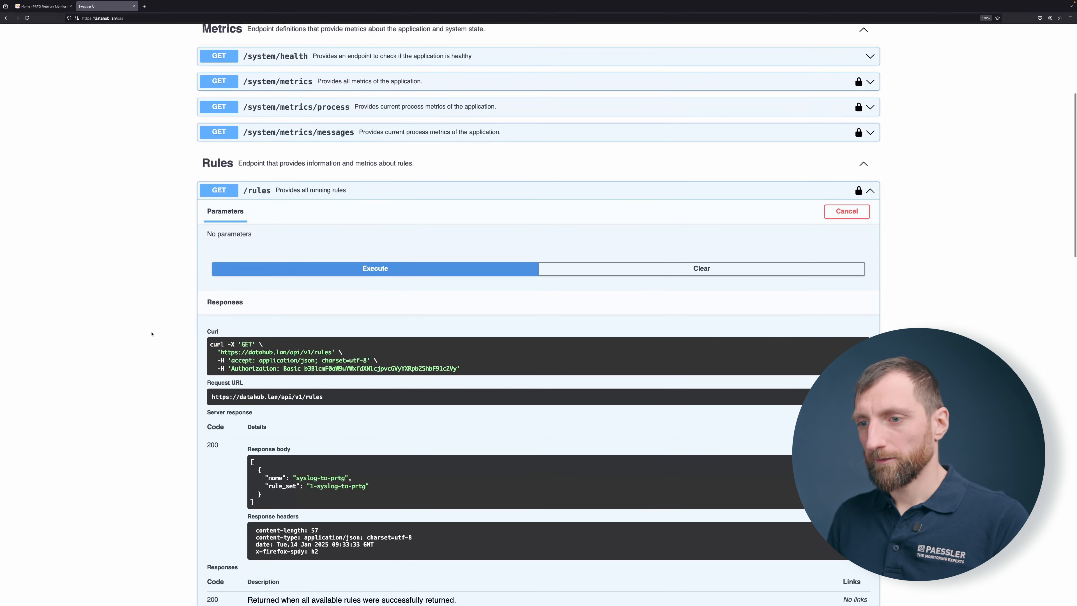
pyautogui.moveTo(296, 475); pyautogui.dragTo(346, 476)
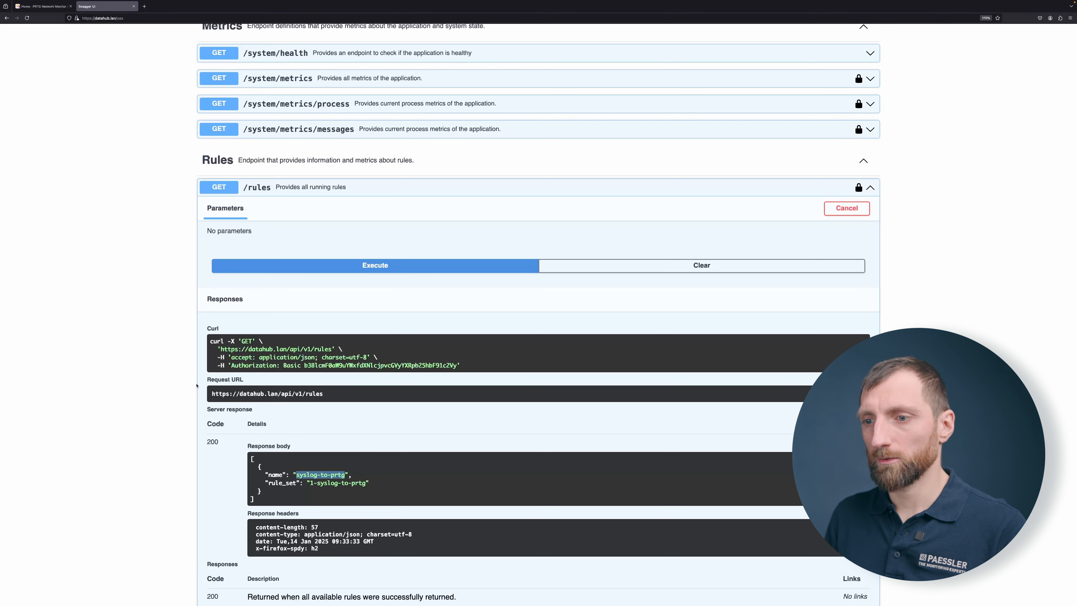
pyautogui.scroll(3, 196, 385)
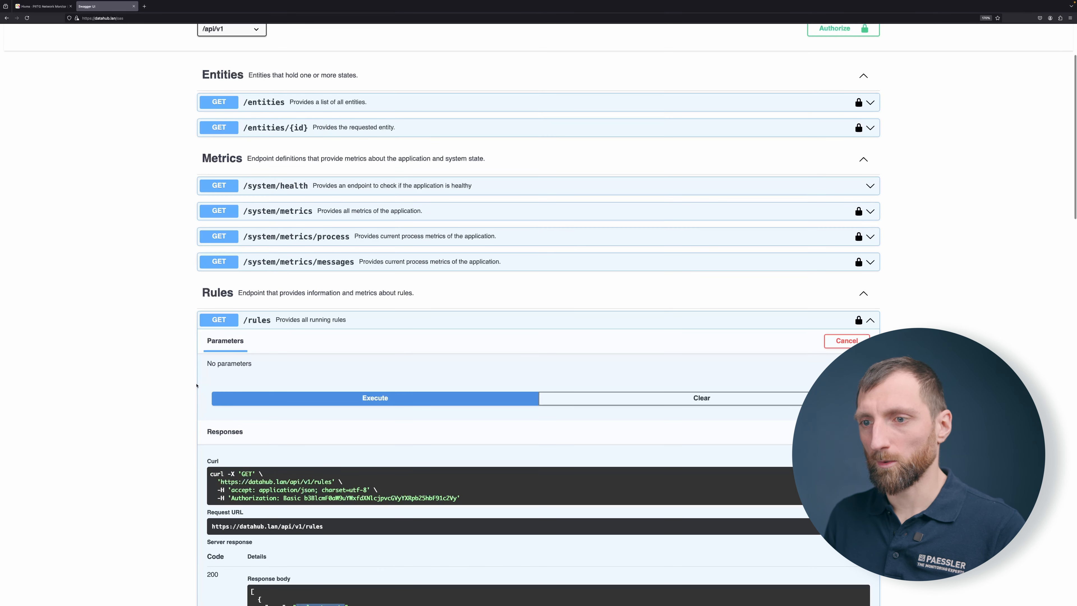
# - In the PRTG web interface, start adding a sensor to the PRTG Data Hub device and choose the Syslog Receiver type
pyautogui.click(42, 6)
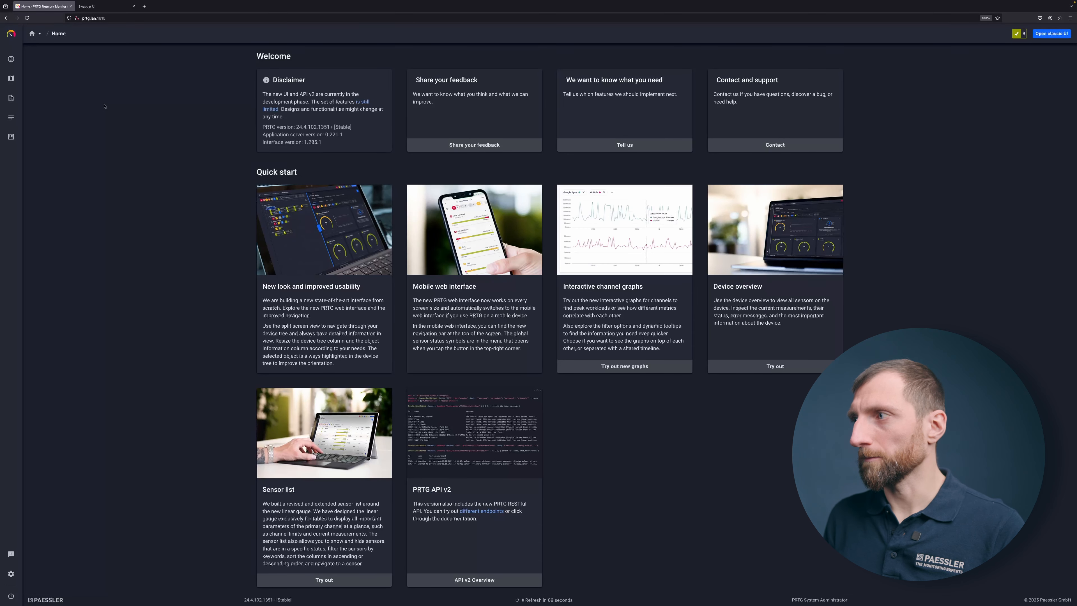
pyautogui.click(11, 58)
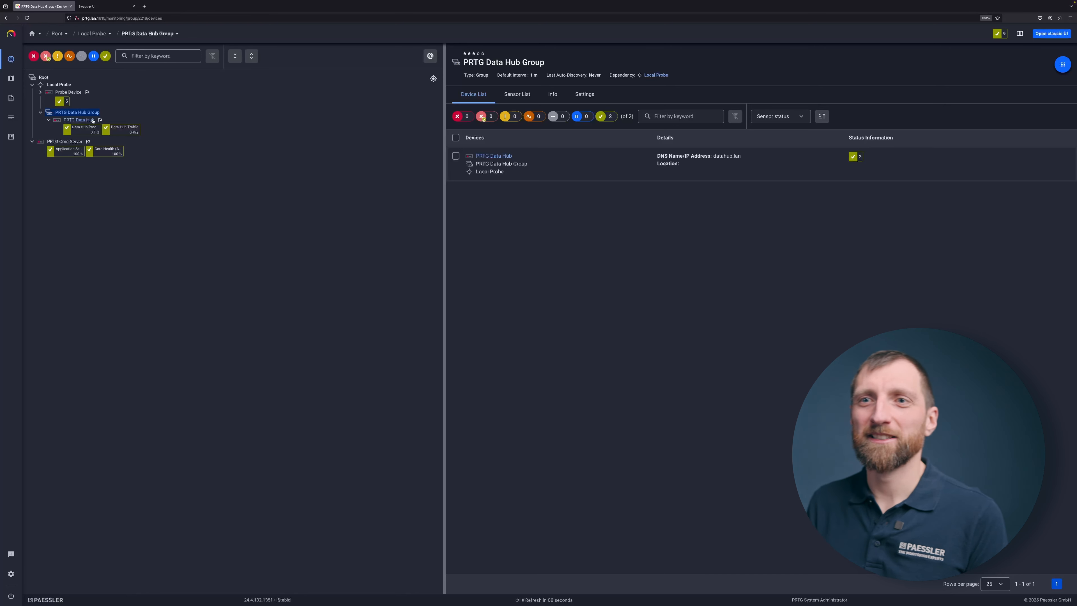
pyautogui.click(85, 122)
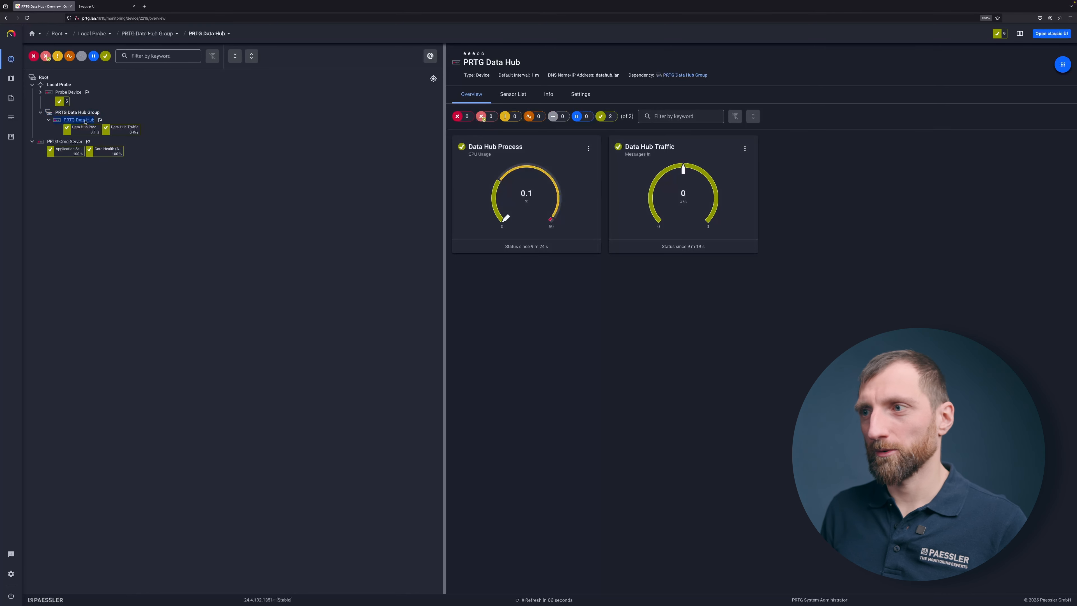
pyautogui.rightClick(79, 121)
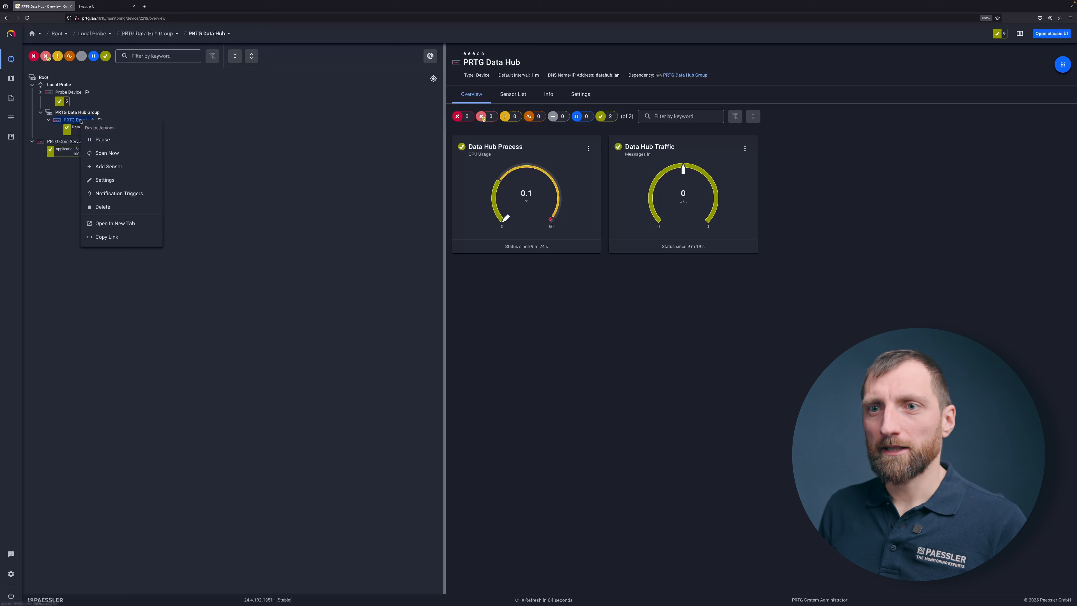
pyautogui.click(114, 167)
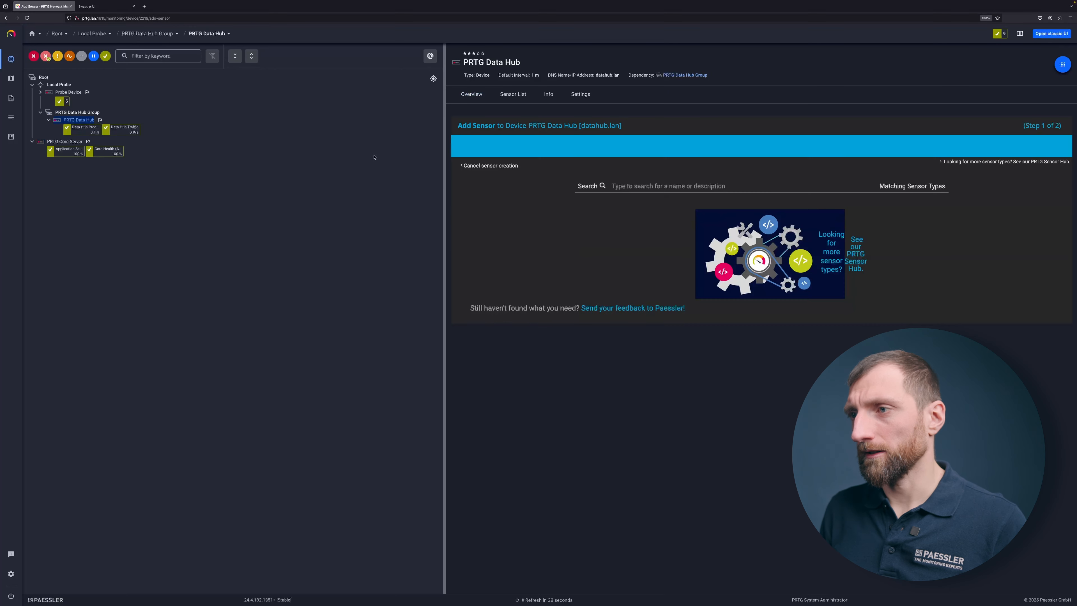
pyautogui.write('syslog re')
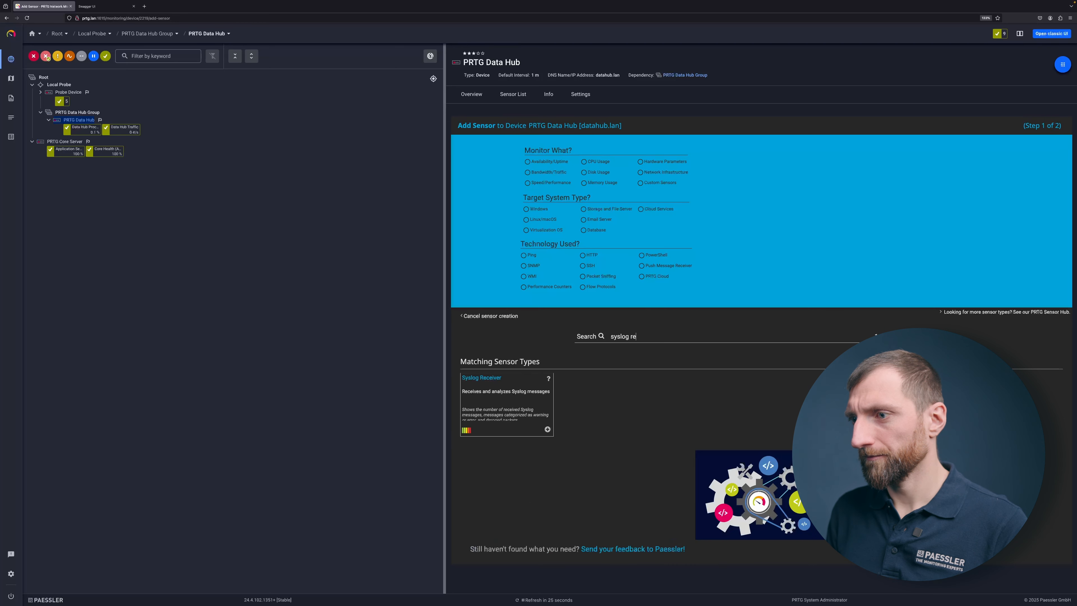
pyautogui.click(526, 429)
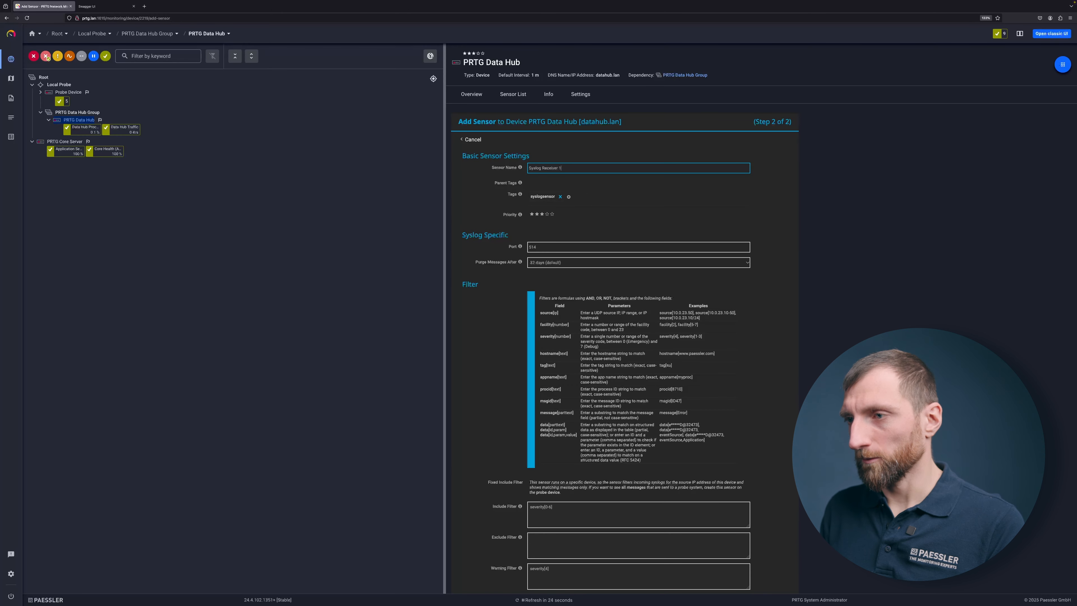
# - Check the sensor's port 514 and filter settings and create the Syslog Receiver sensor with the default values
pyautogui.scroll(-1, 674, 235)
pyautogui.click(550, 221)
pyautogui.moveTo(548, 223); pyautogui.dragTo(515, 226)
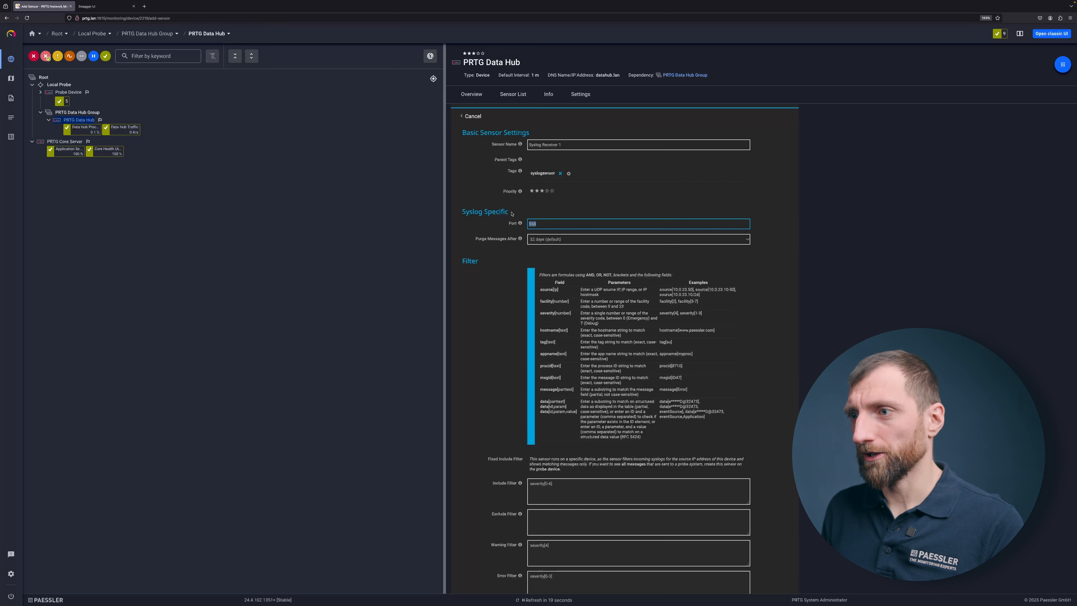
pyautogui.scroll(-3, 593, 382)
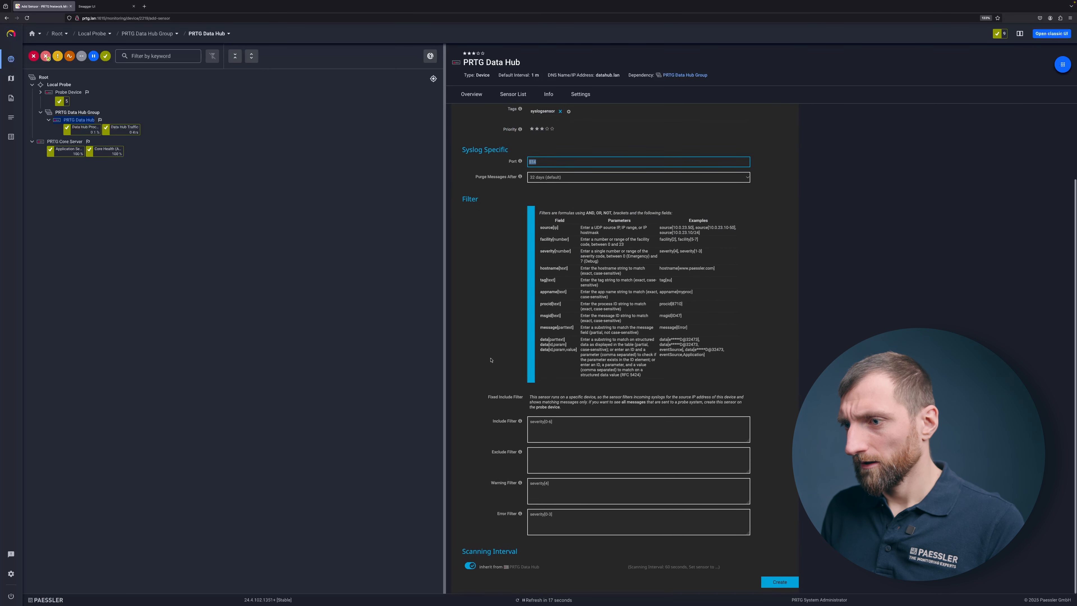
pyautogui.click(779, 582)
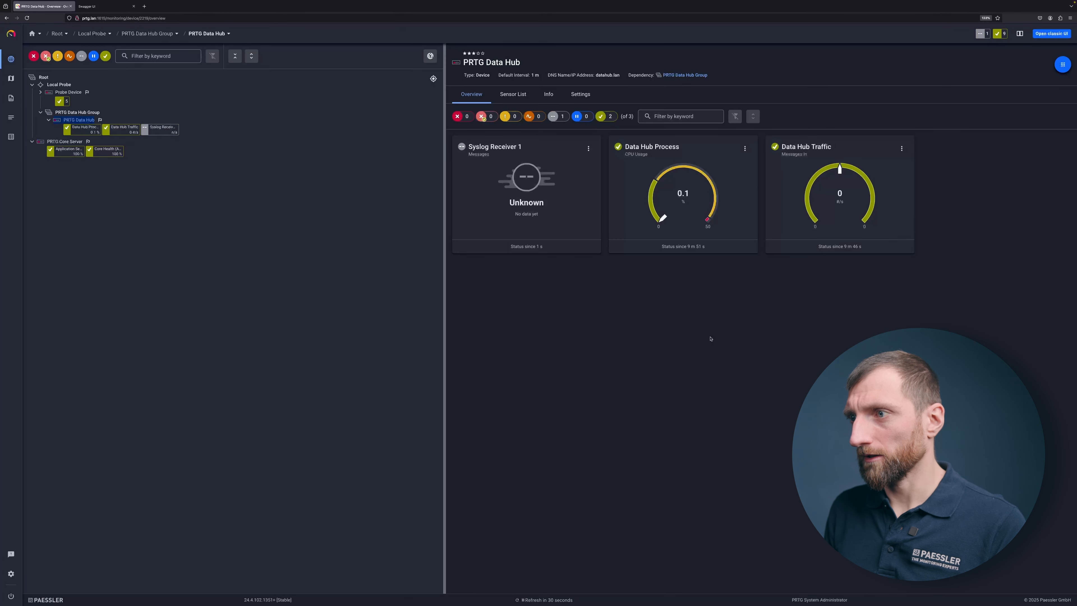
# - Open the overview of the new Syslog Receiver 1 sensor and trigger a scan
pyautogui.click(574, 207)
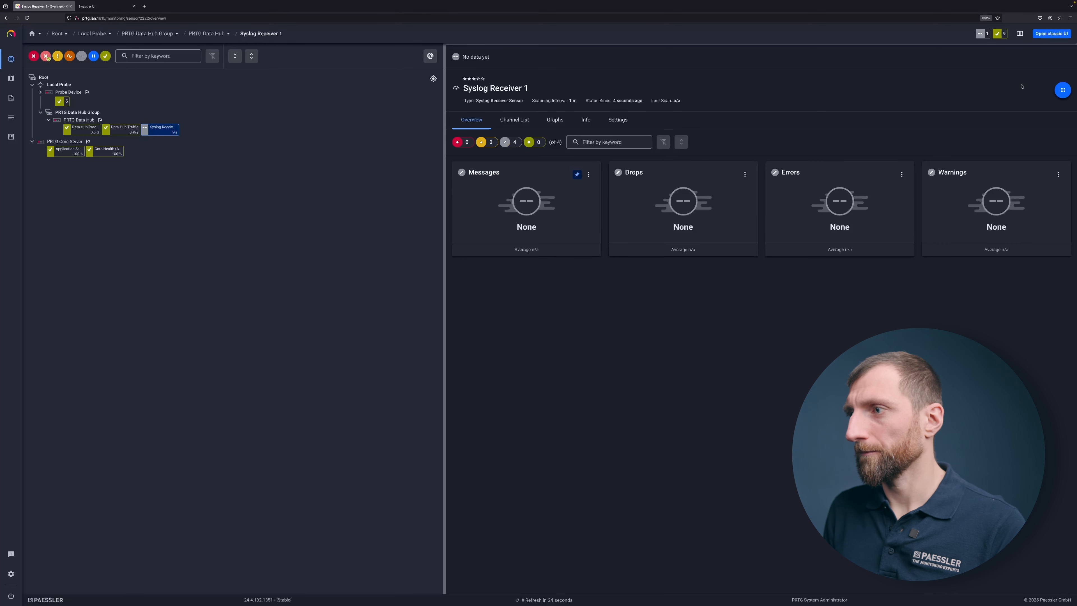
pyautogui.click(1063, 90)
pyautogui.click(1031, 132)
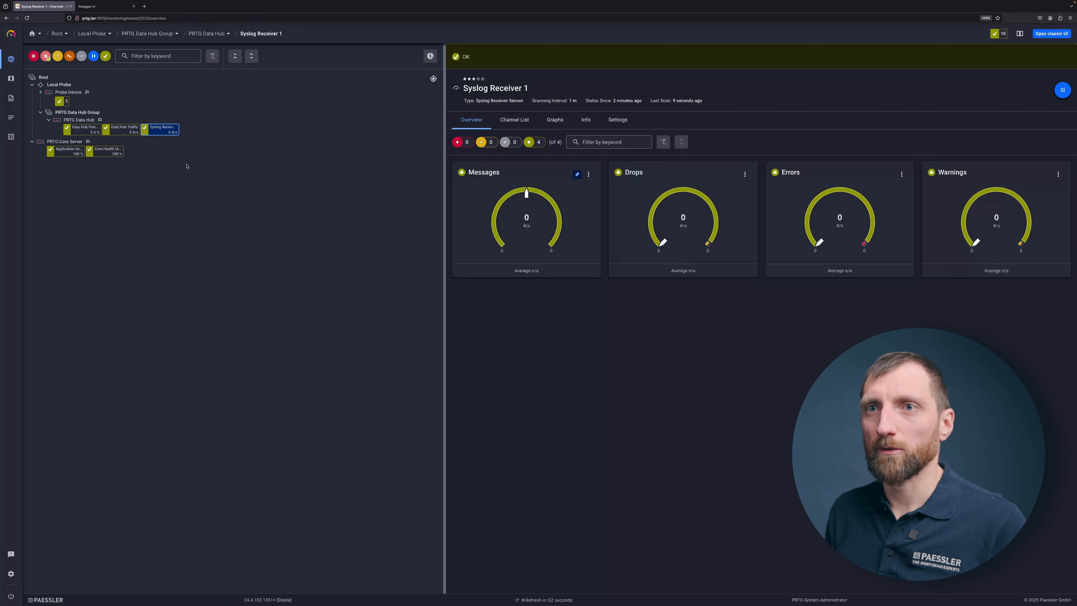
# - On the Data Hub API page, execute the GET /rules/{rule_name}/metrics request for the syslog-to-prtg rule
pyautogui.click(105, 10)
pyautogui.scroll(5, 185, 141)
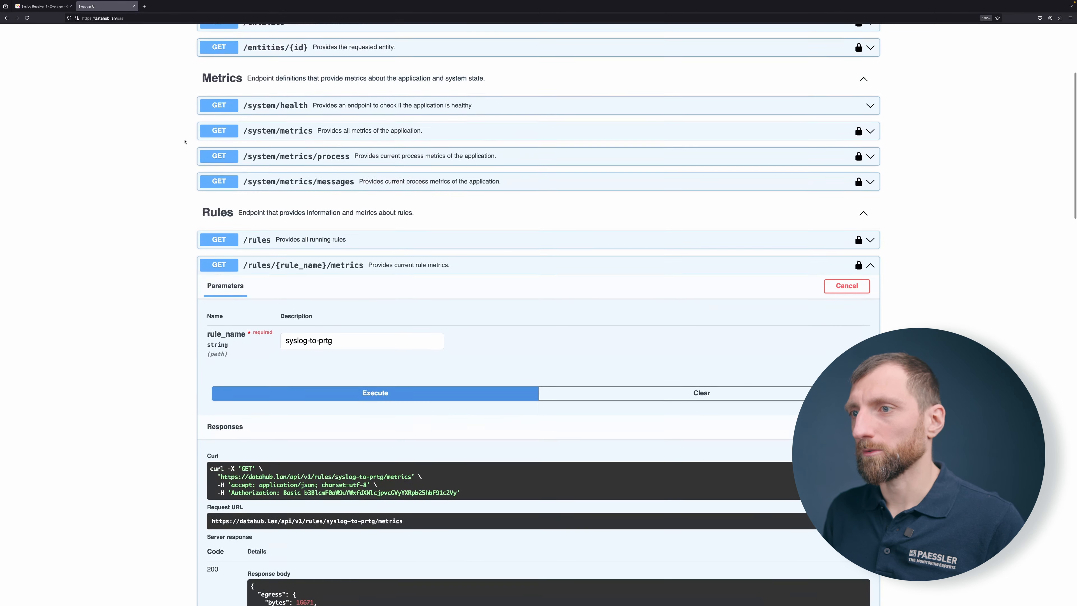
pyautogui.scroll(-1, 185, 141)
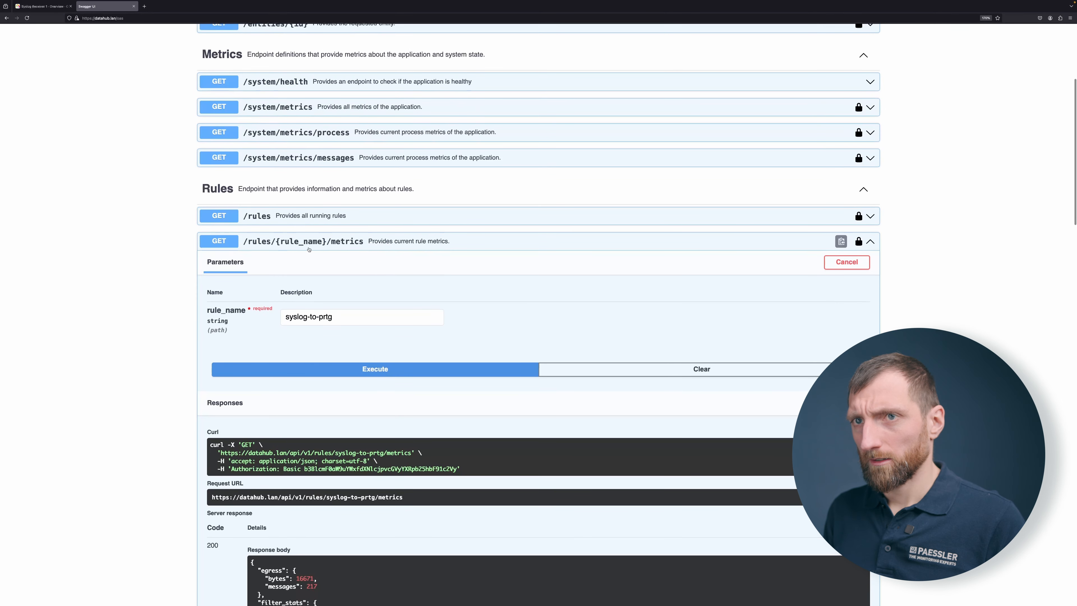
pyautogui.moveTo(343, 316); pyautogui.dragTo(278, 315)
pyautogui.scroll(-2, 288, 323)
pyautogui.click(295, 328)
pyautogui.scroll(-5, 295, 327)
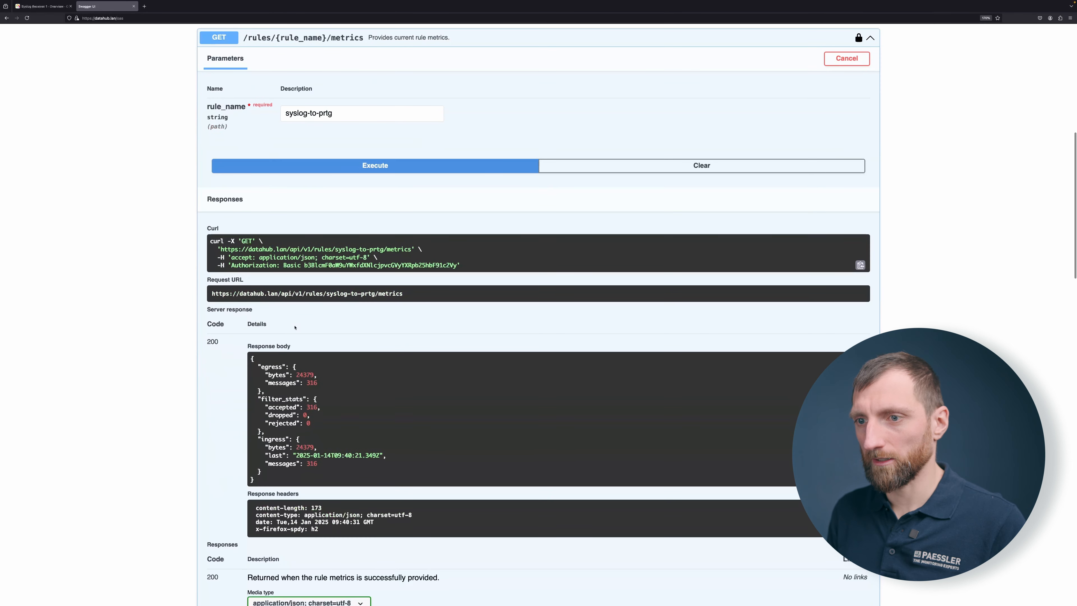
# - Examine the egress, filter_stats and ingress metrics in the response body, and return to the Syslog Receiver sensor's channels in PRTG
pyautogui.moveTo(259, 367); pyautogui.dragTo(312, 418)
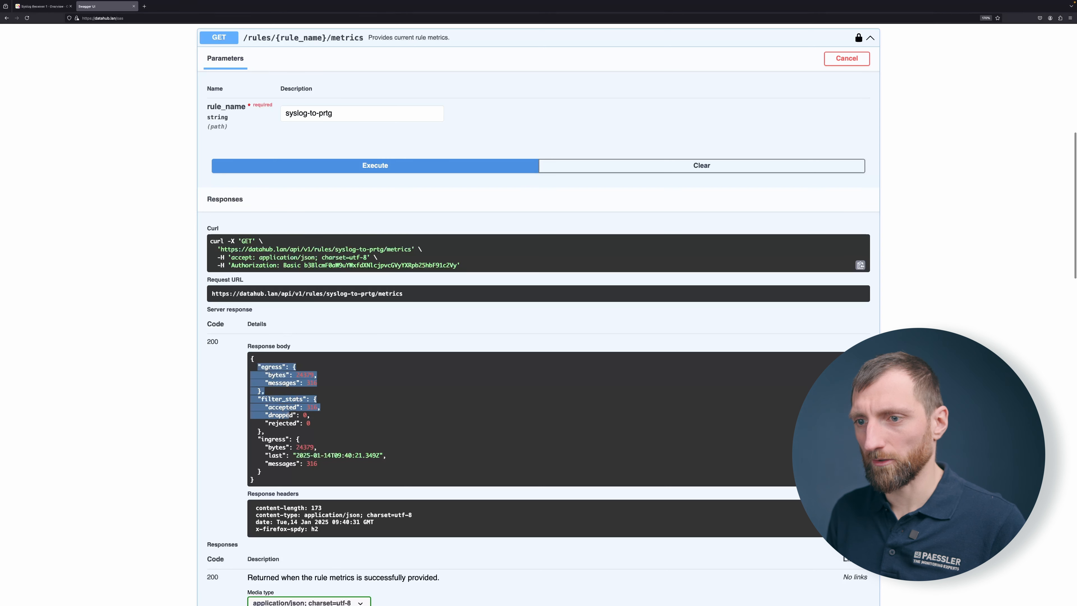
pyautogui.click(315, 383)
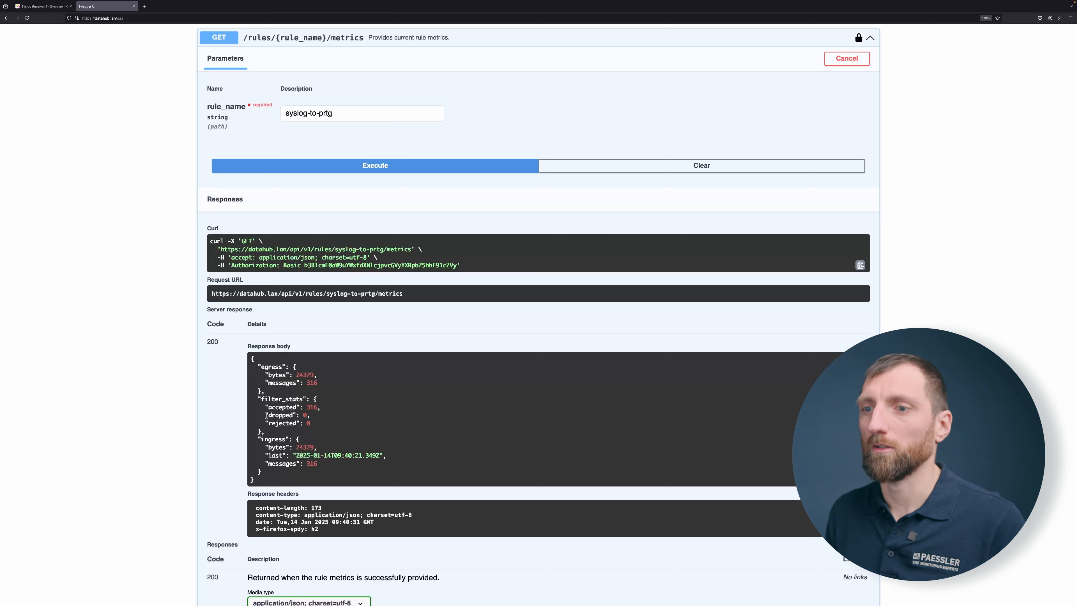
pyautogui.moveTo(270, 407); pyautogui.dragTo(318, 408)
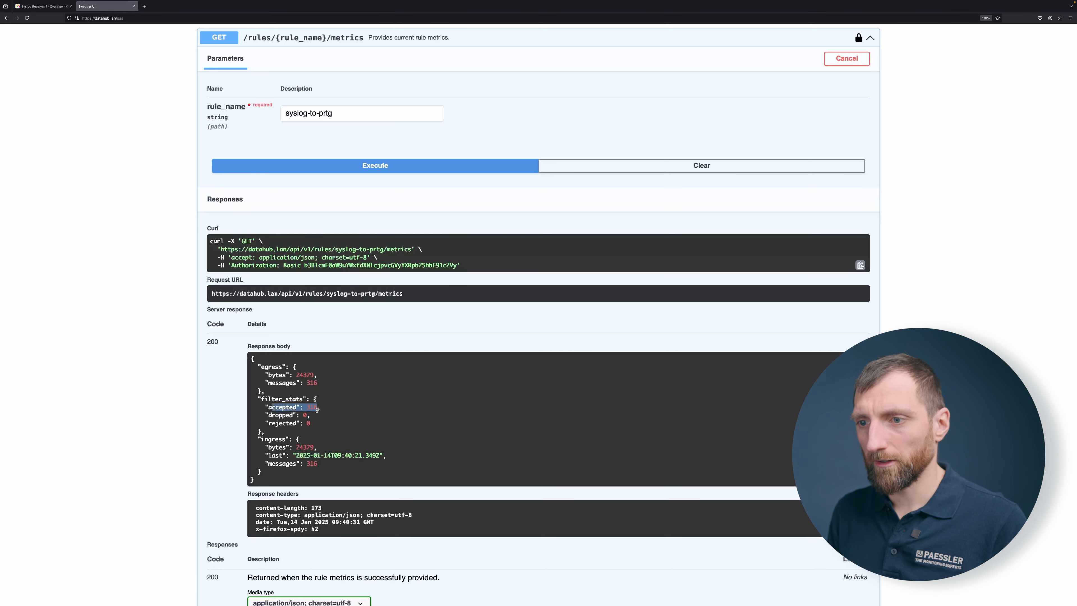
pyautogui.doubleClick(288, 415)
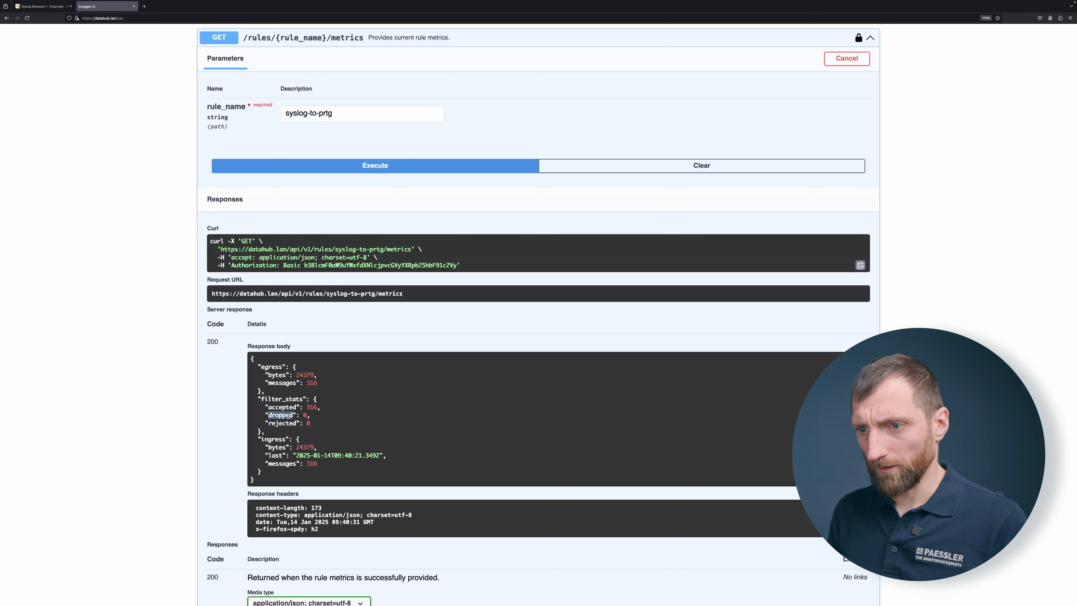
pyautogui.doubleClick(286, 423)
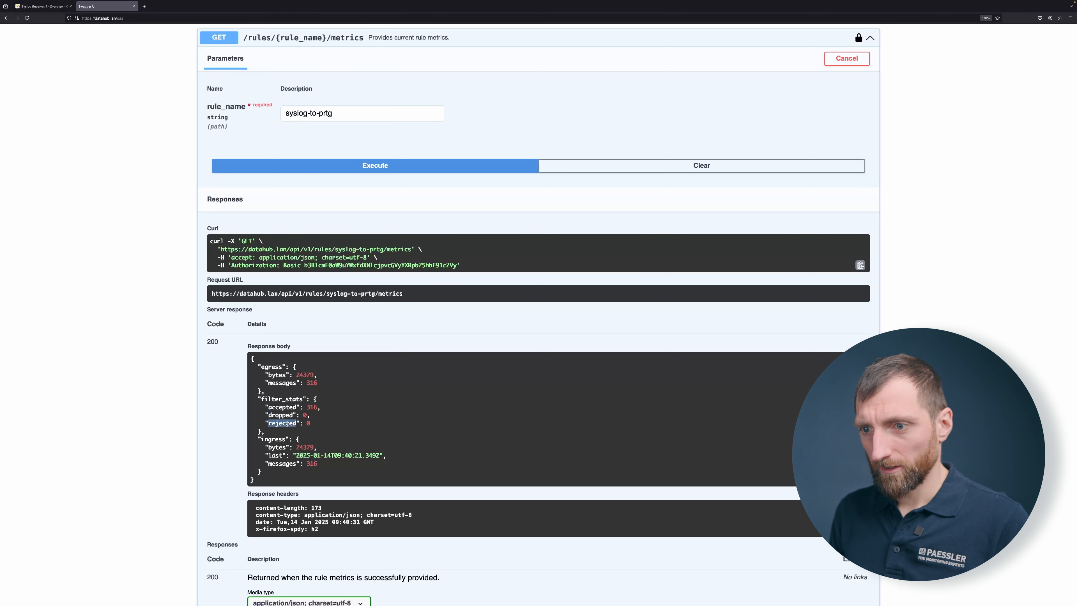
pyautogui.click(283, 439)
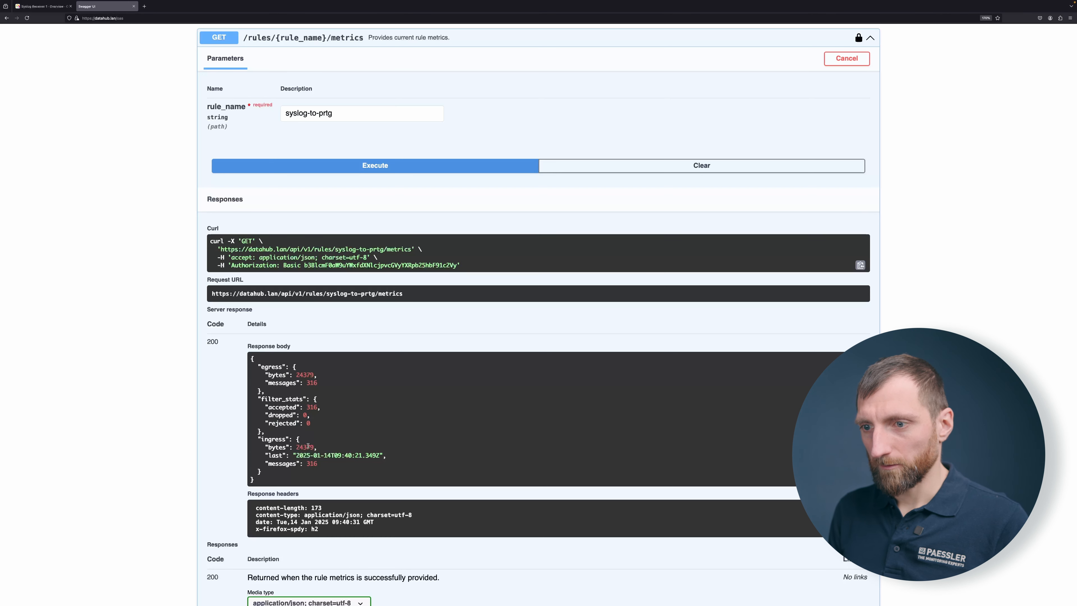
pyautogui.moveTo(295, 457); pyautogui.dragTo(332, 457)
pyautogui.click(332, 457)
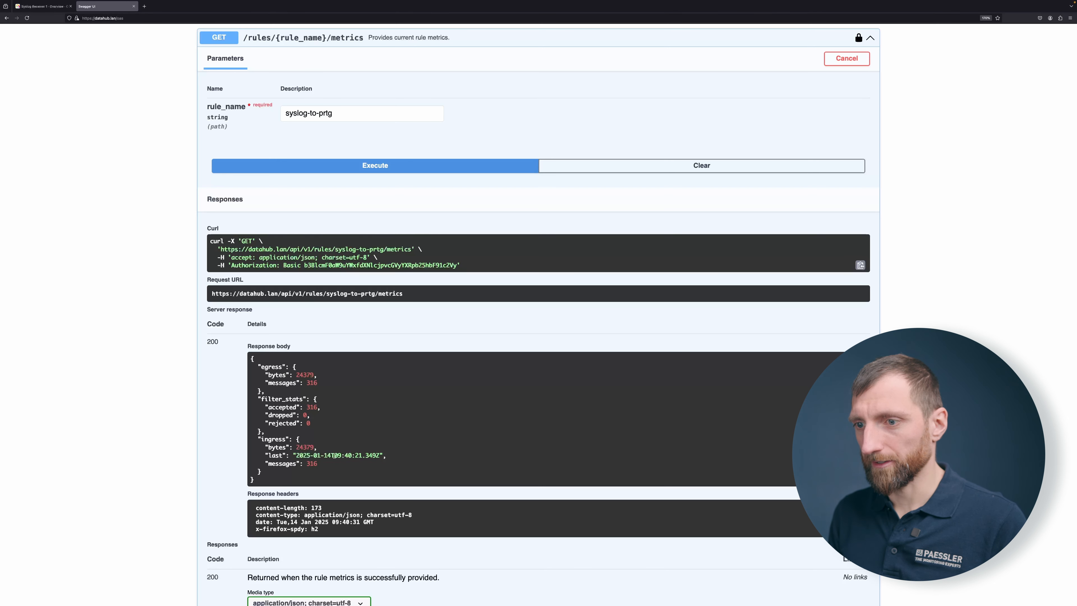
pyautogui.hotkey('ctrl', 'shift', 'Tab')
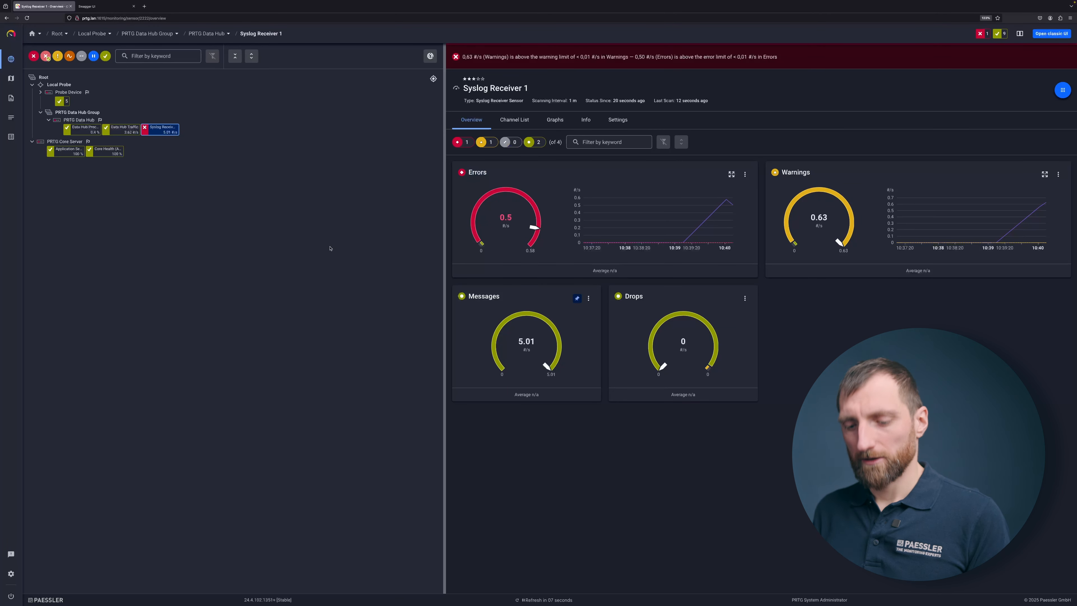
# - Switch to Visual Studio Code and create a file named 2-syslog-to-syslogtls.yaml in the tutorial folder
pyautogui.hotkey('ctrl', 'Left')
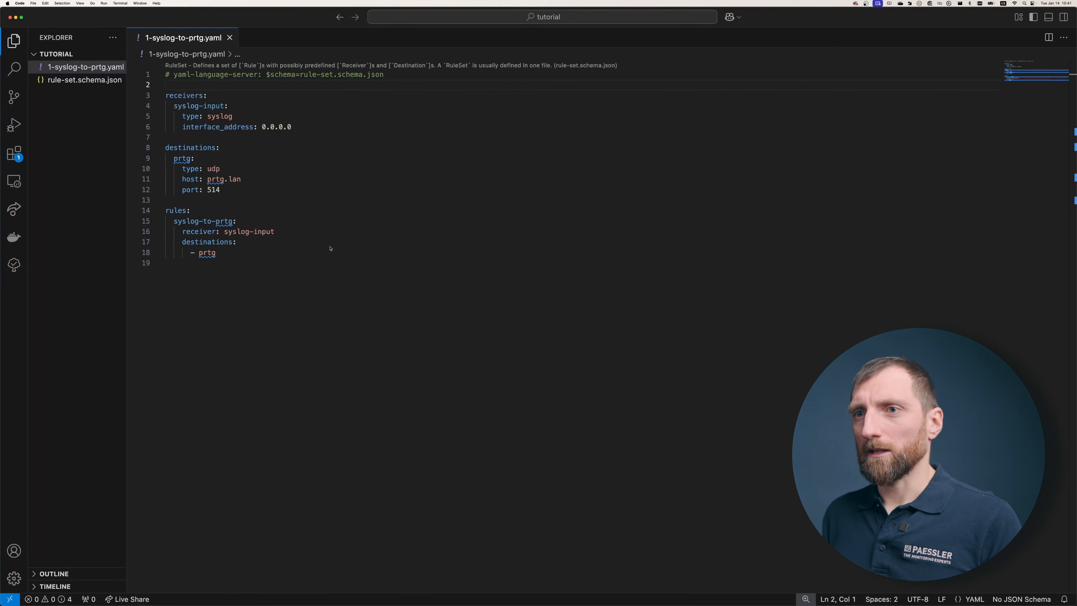
pyautogui.click(65, 195)
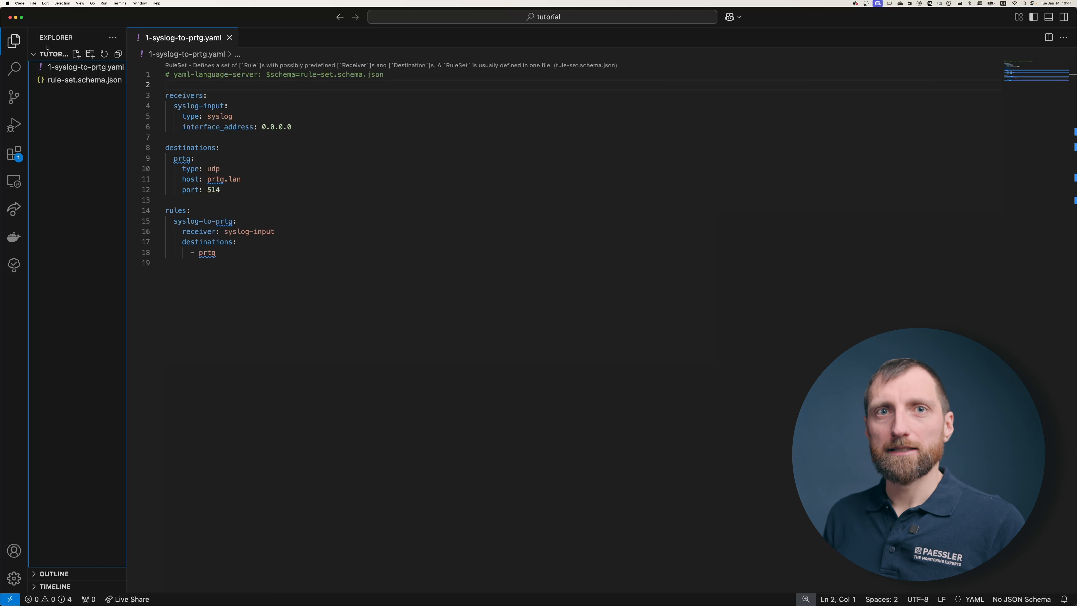
pyautogui.rightClick(86, 109)
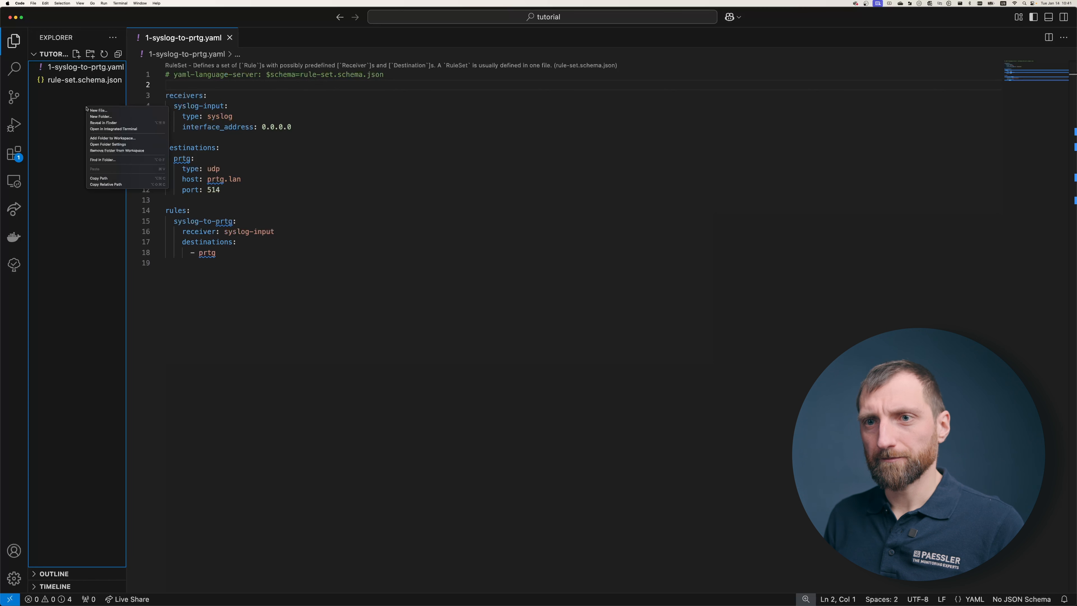
pyautogui.click(115, 110)
pyautogui.write('1')
pyautogui.press('BackSpace')
pyautogui.write('2-')
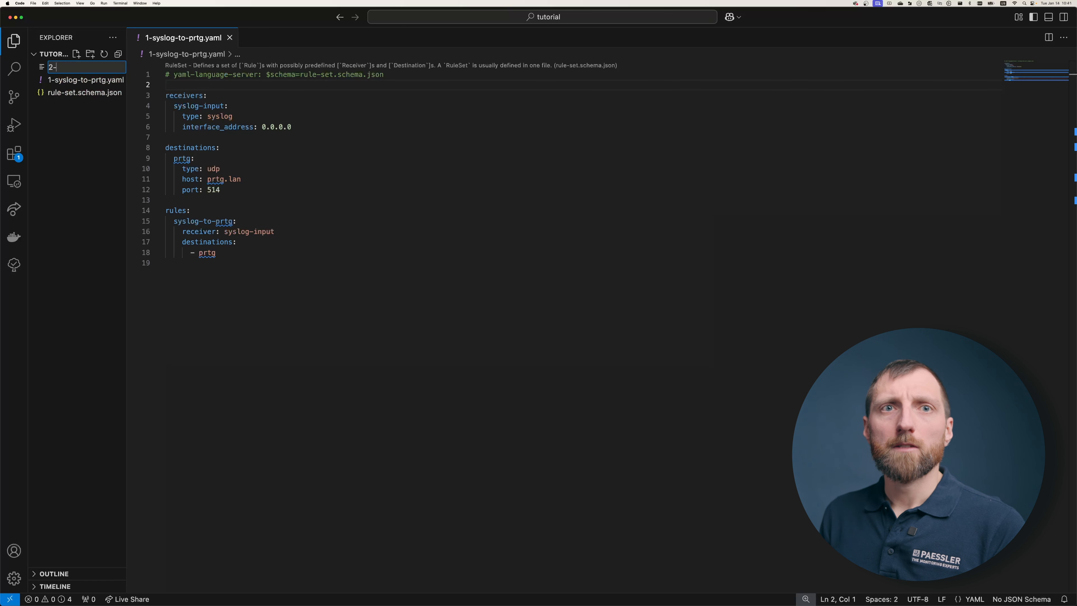
pyautogui.write('sys')
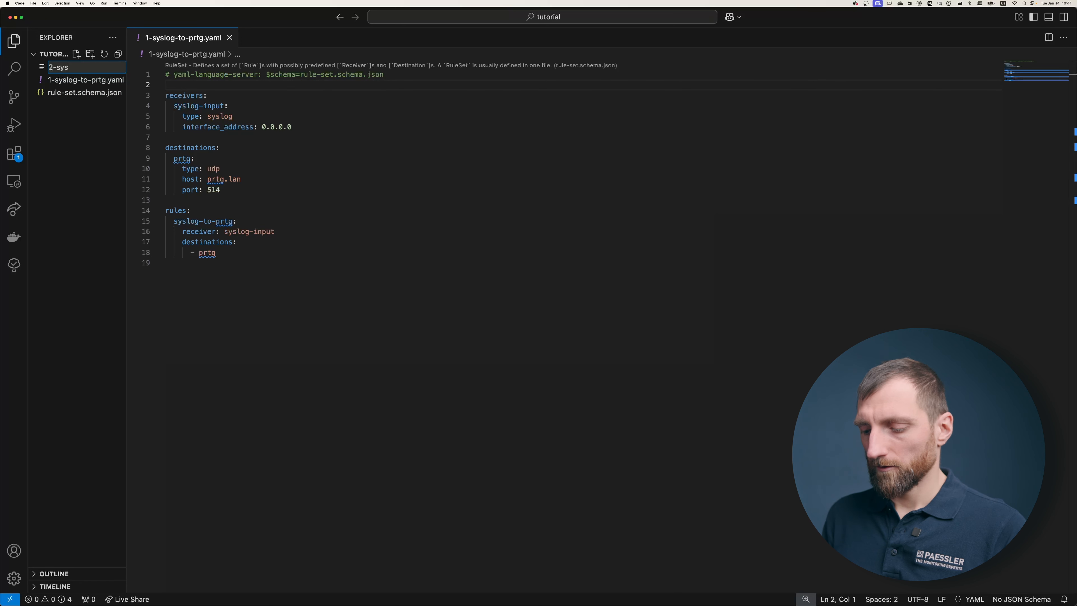
pyautogui.write('log-to')
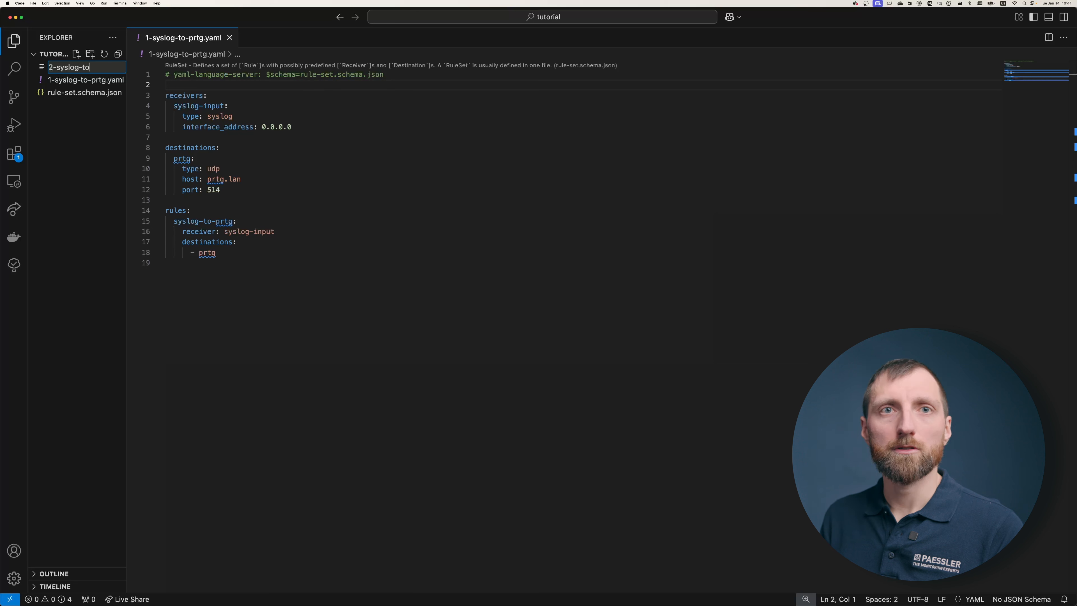
pyautogui.press('BackSpace')
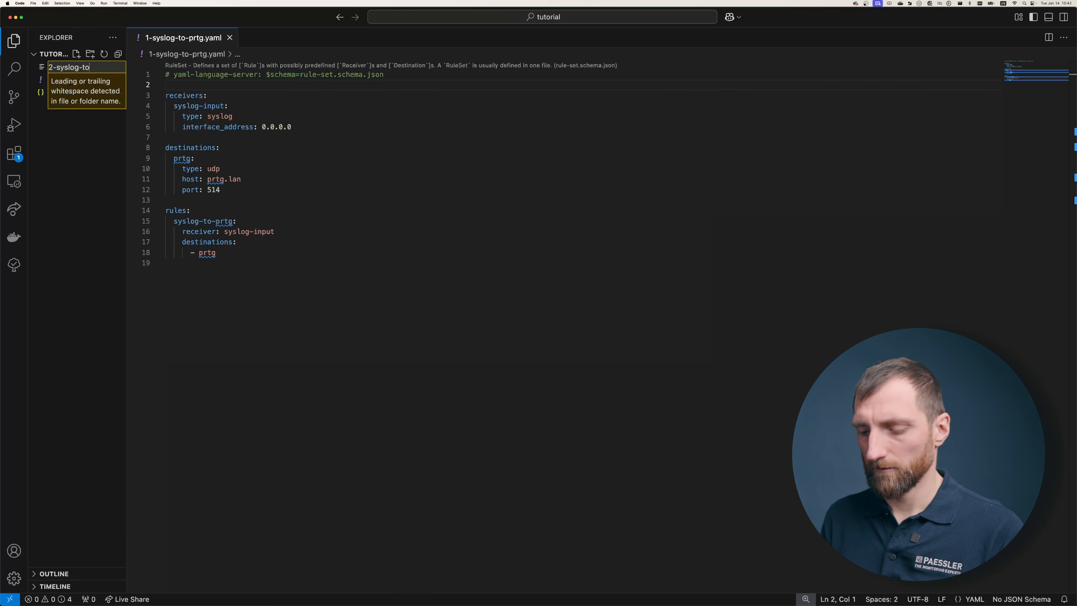
pyautogui.write('-syslog')
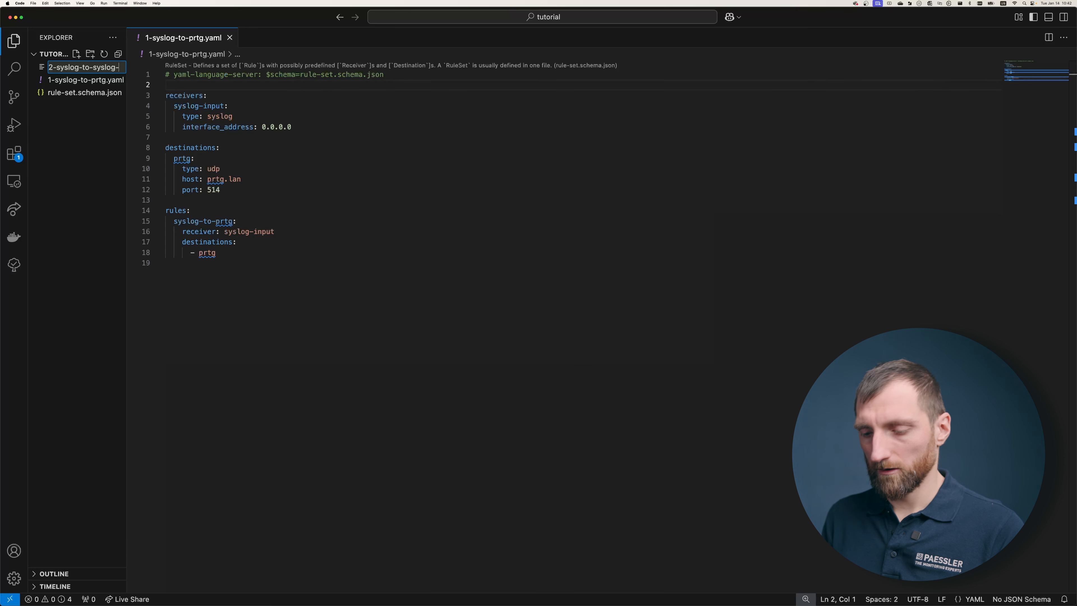
pyautogui.write('tls.yaml')
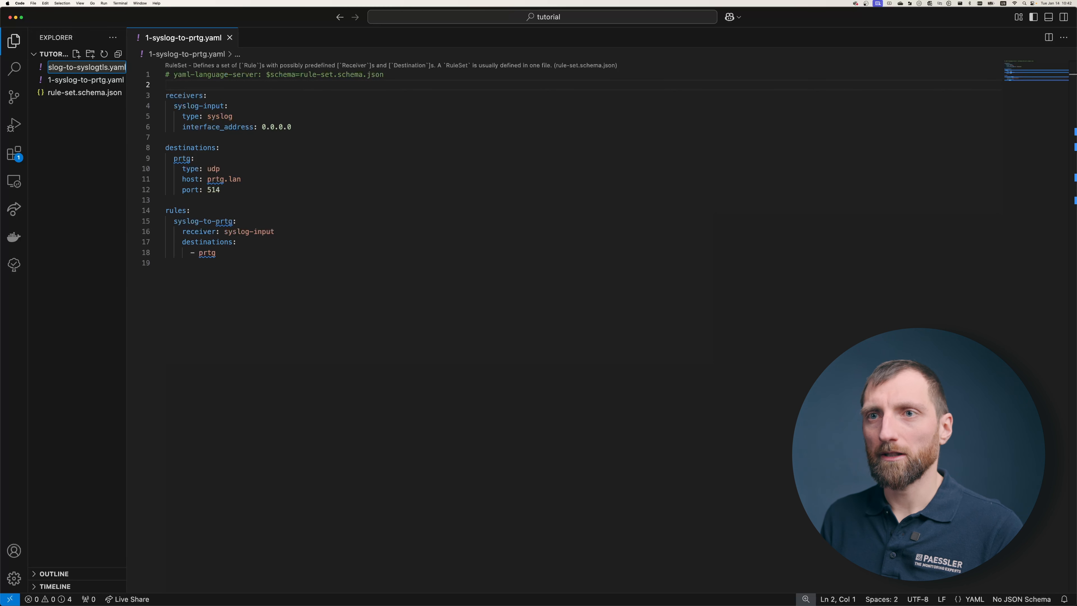
pyautogui.press('Return')
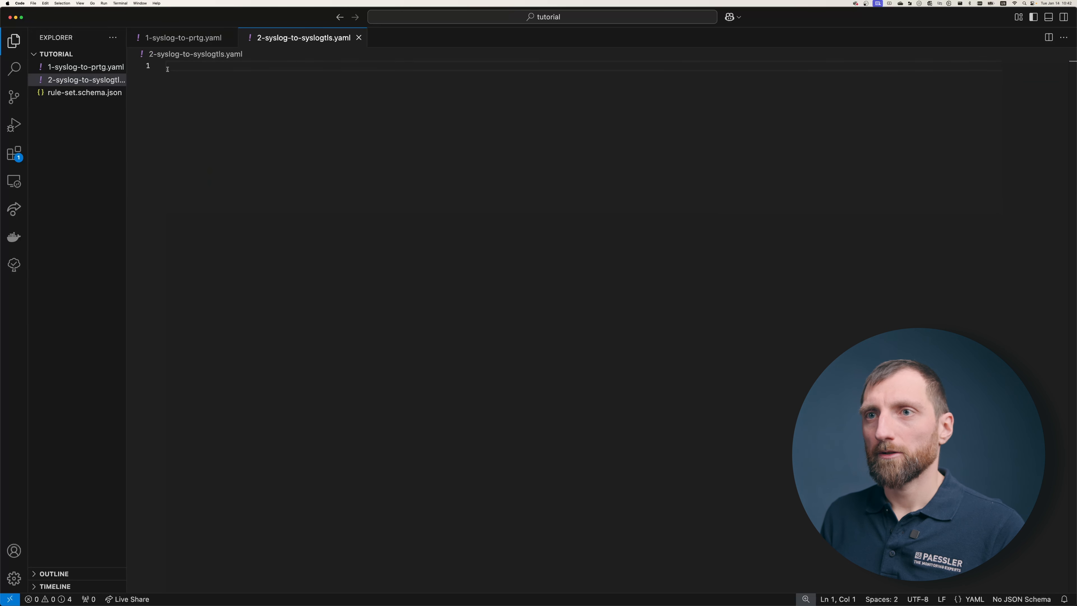
# - Copy the schema comment and the receivers section from 1-syslog-to-prtg.yaml into 2-syslog-to-syslogtls.yaml
pyautogui.click(85, 68)
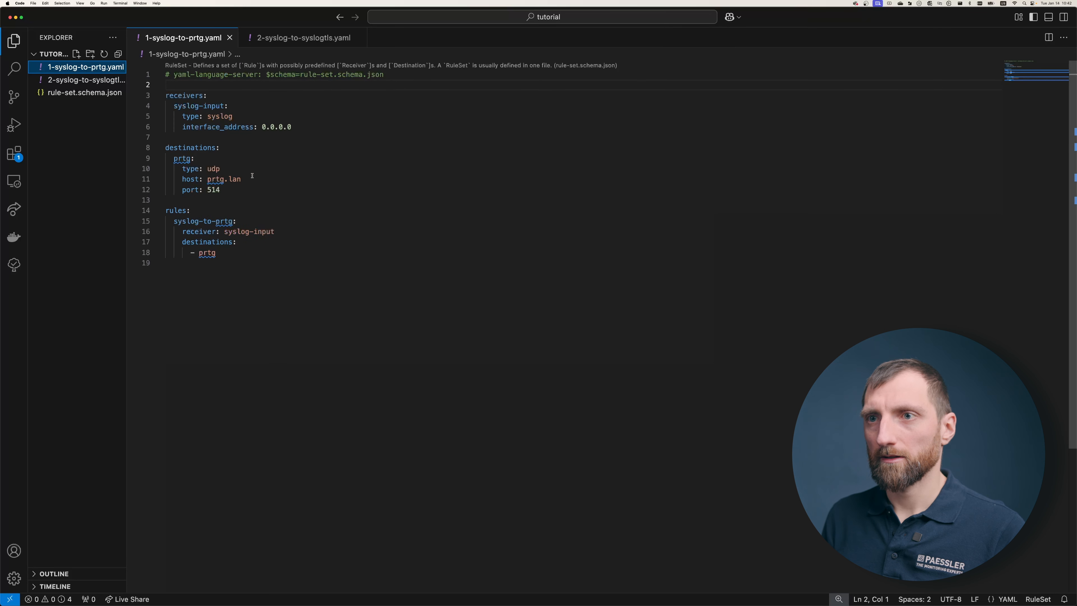
pyautogui.moveTo(386, 77); pyautogui.dragTo(142, 76)
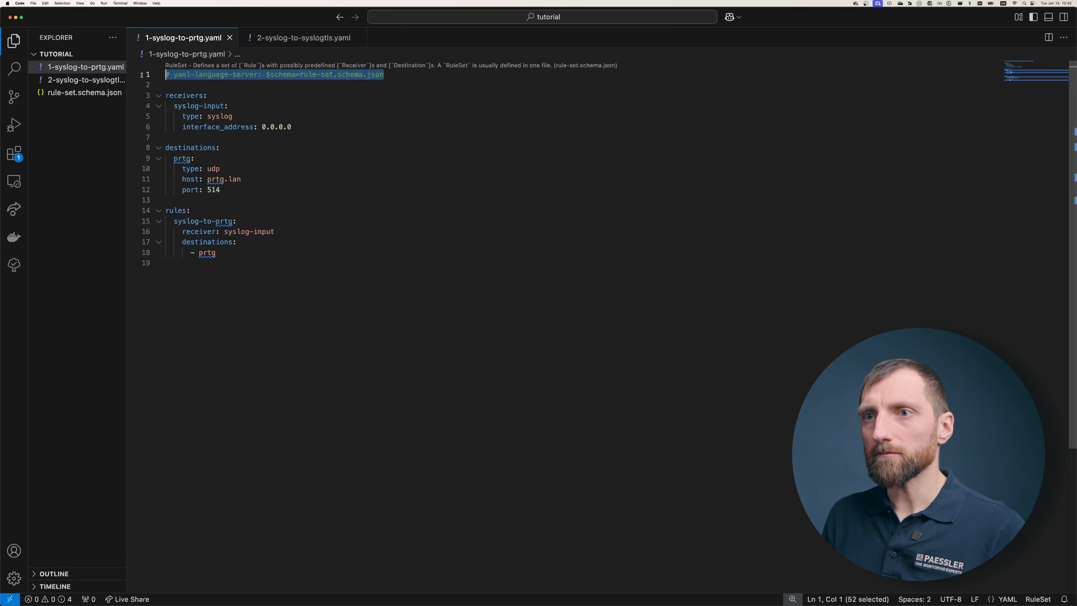
pyautogui.moveTo(293, 127); pyautogui.dragTo(283, 41)
pyautogui.click(283, 41)
pyautogui.write('# yaml-language-server: $schema=rule-set.schema.json  receivers:   syslog-input:     type: syslog     interface_address: 0.0.0.0')
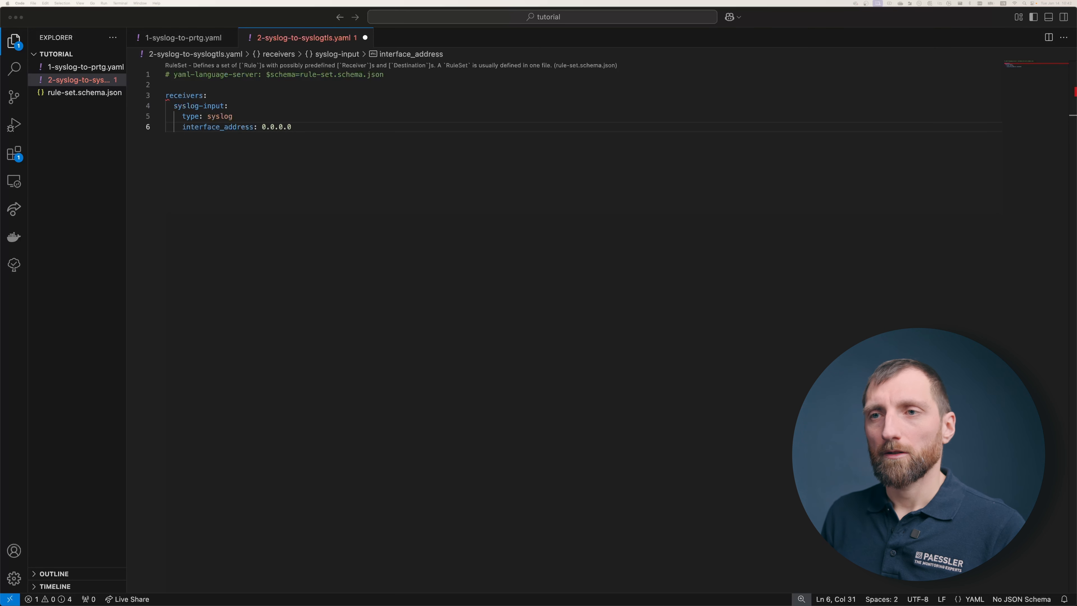
# - Below the receivers section, add a destinations section with an entry named rsyslog-tls
pyautogui.click(241, 183)
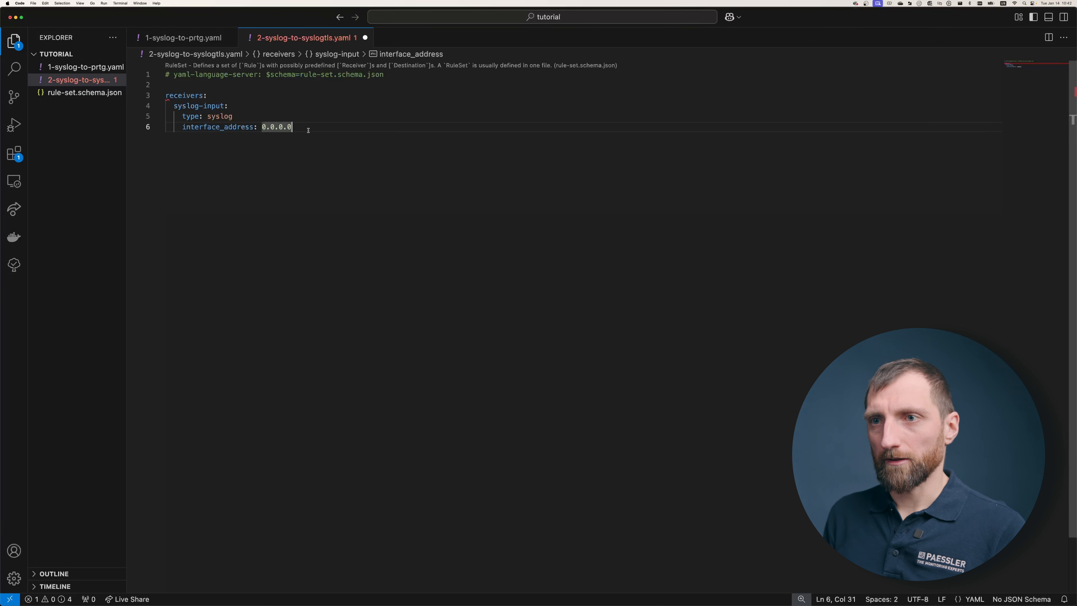
pyautogui.press('Return')
pyautogui.press('Return')
pyautogui.press('BackSpace')
pyautogui.write('destinations:')
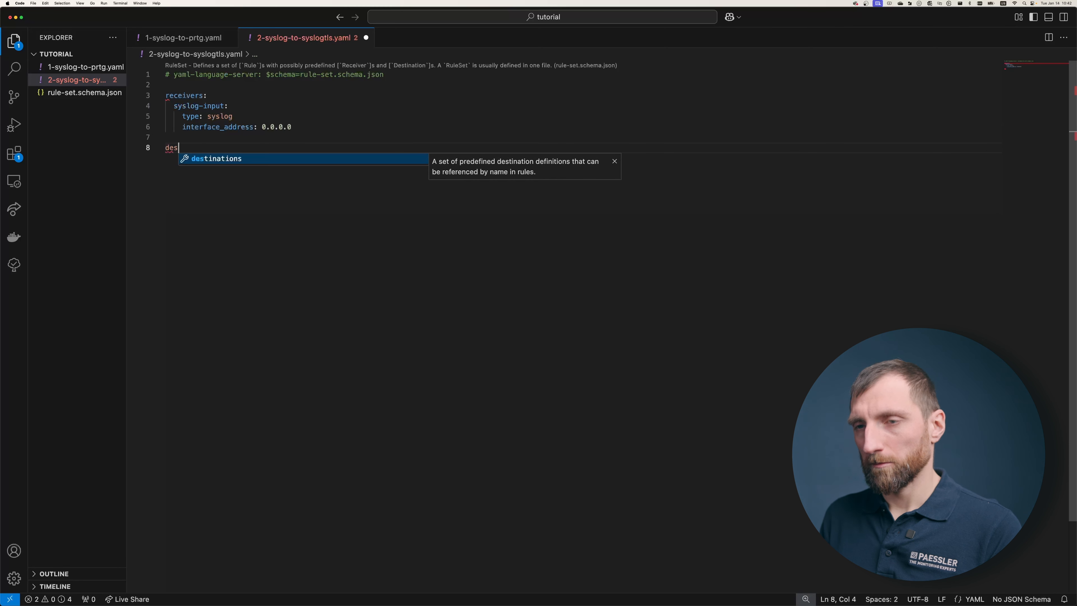
pyautogui.press('Return')
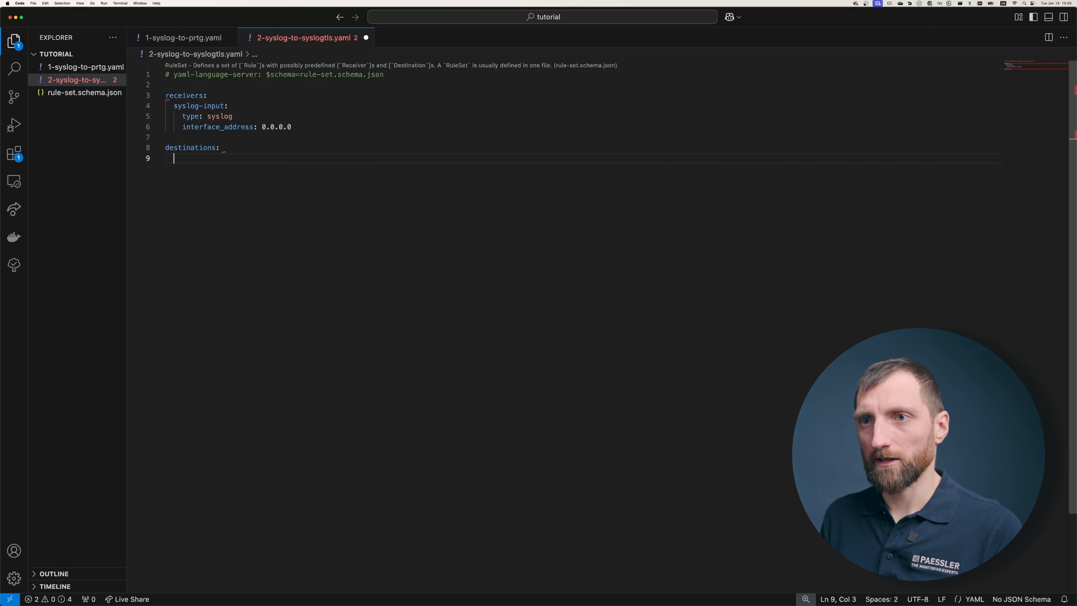
pyautogui.write('rys')
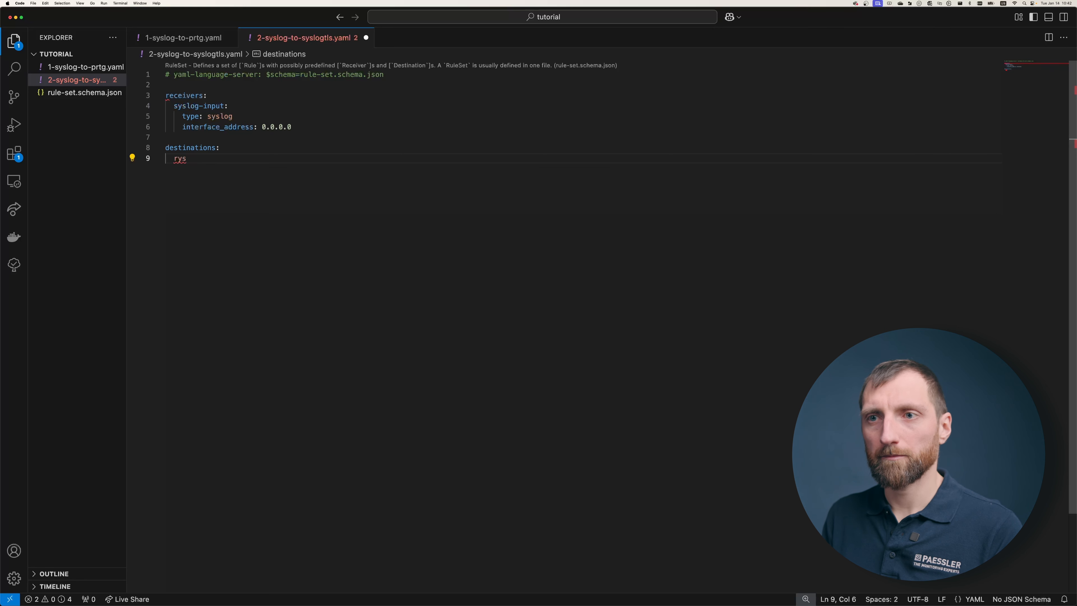
pyautogui.press('BackSpace')
pyautogui.write('syslog-')
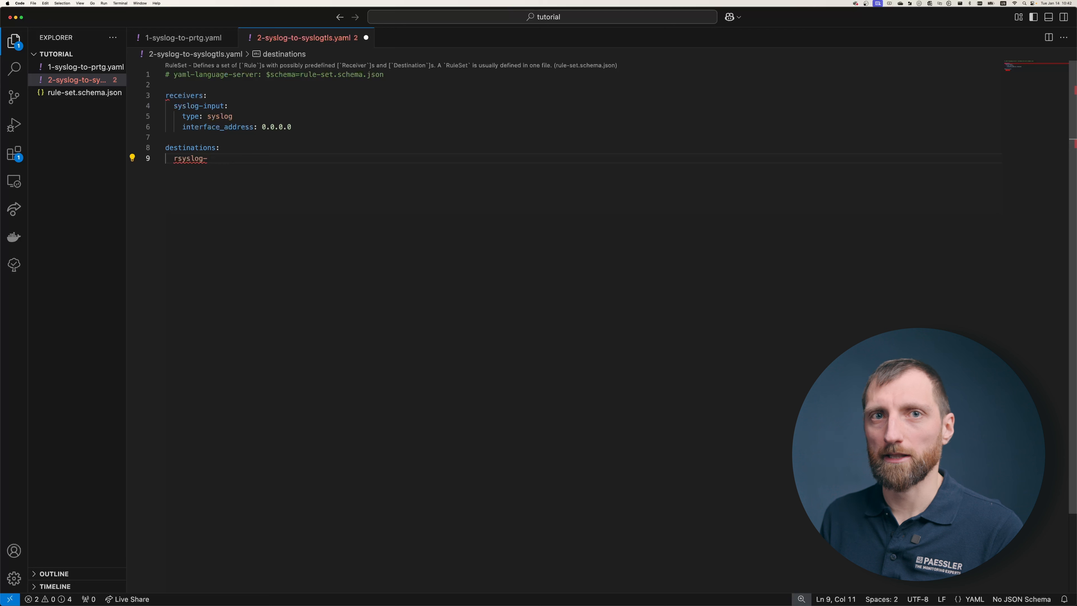
pyautogui.write('tls:')
pyautogui.press('Return')
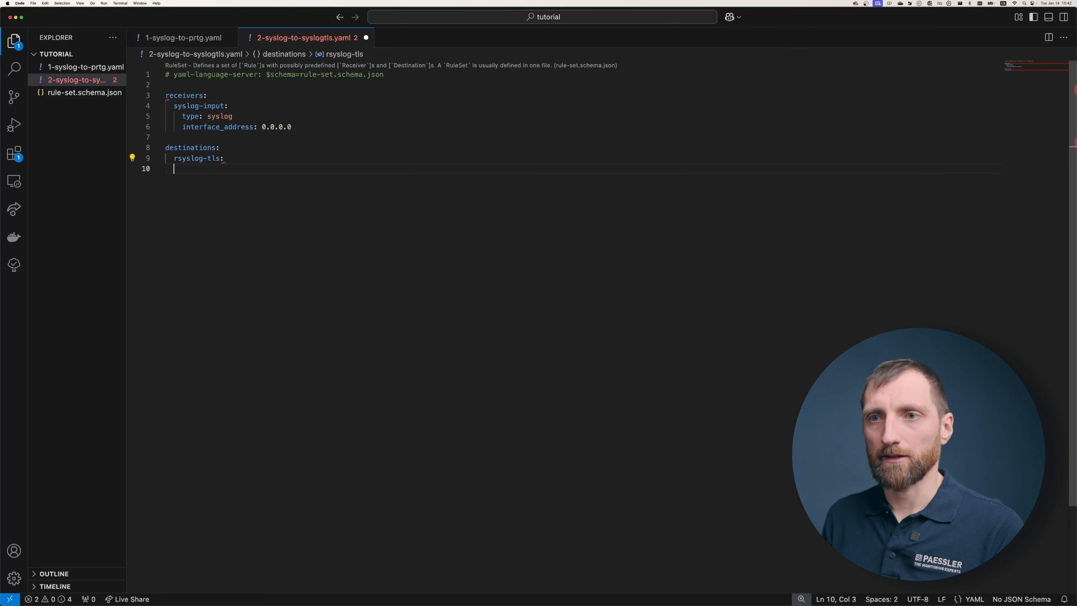
# - Add a type key to the rsyslog-tls destination, indented one level below its name
pyautogui.press('Tab')
pyautogui.write('type')
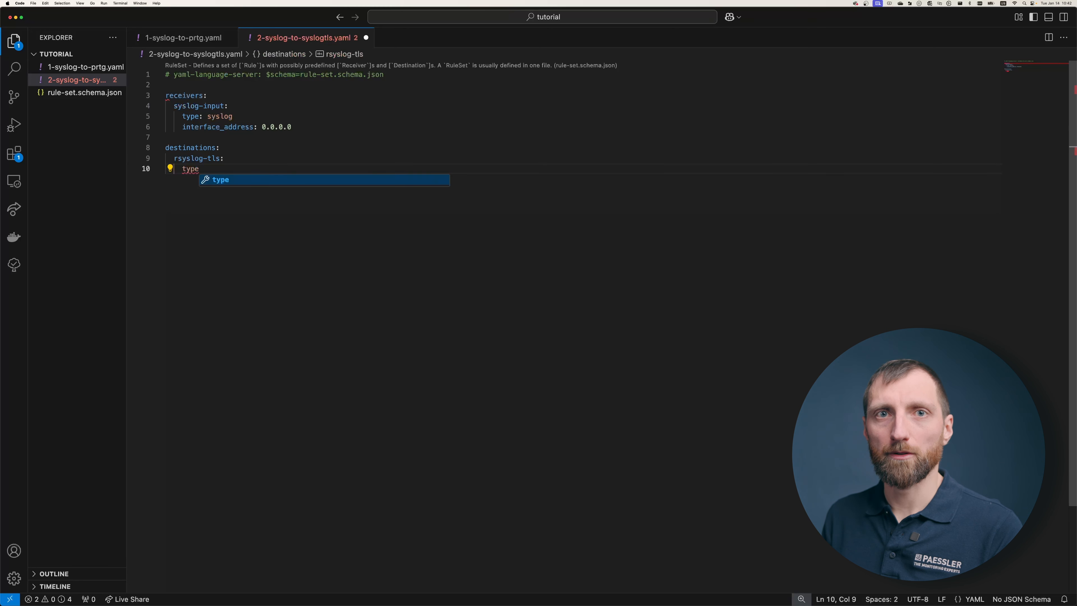
pyautogui.write(': rys')
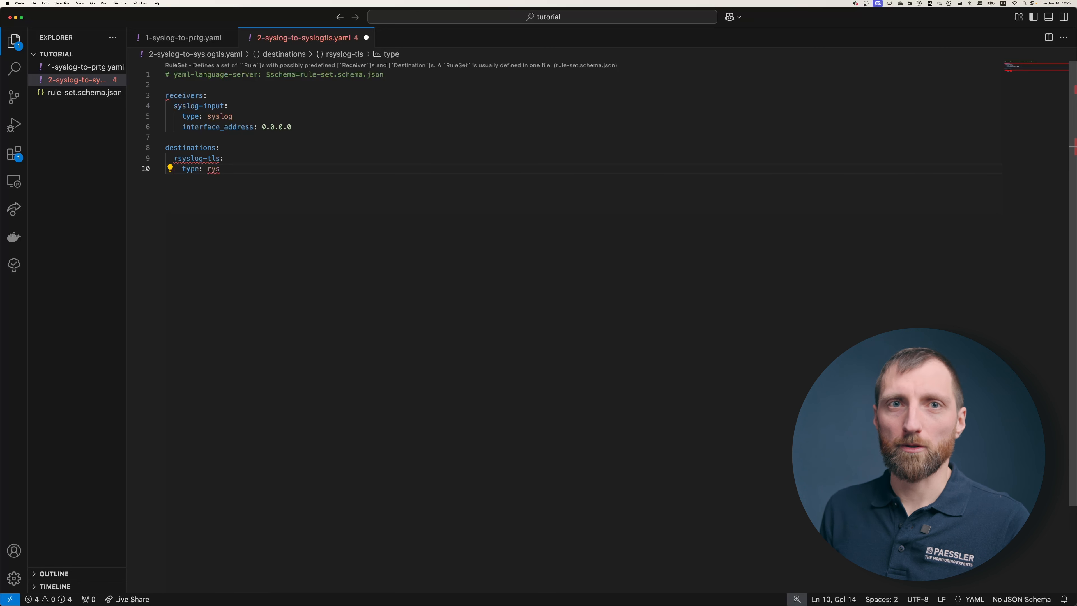
pyautogui.press('BackSpace')
pyautogui.press('BackSpace')
pyautogui.write('syslog.lan')
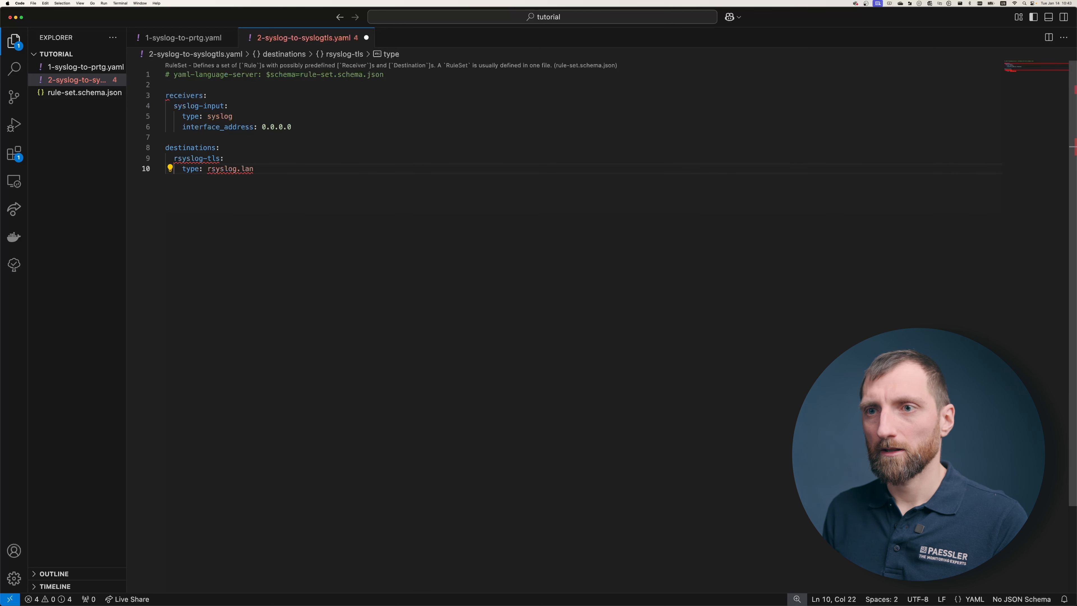
pyautogui.press('BackSpace')
pyautogui.press('BackSpace')
pyautogui.press('BackSpace')
pyautogui.press('BackSpace')
pyautogui.press('BackSpace')
pyautogui.press('BackSpace')
pyautogui.press('BackSpace')
pyautogui.press('BackSpace')
pyautogui.press('BackSpace')
pyautogui.press('BackSpace')
pyautogui.press('BackSpace')
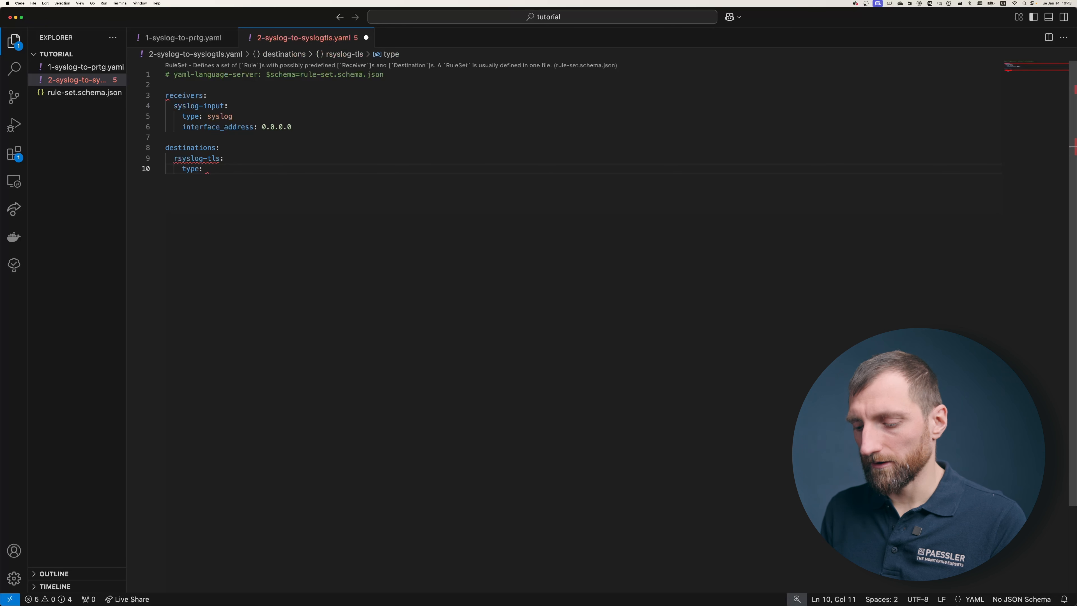
# - Set the rsyslog-tls destination's type to syslog and add its host as rsyslog.lan
pyautogui.write('sys')
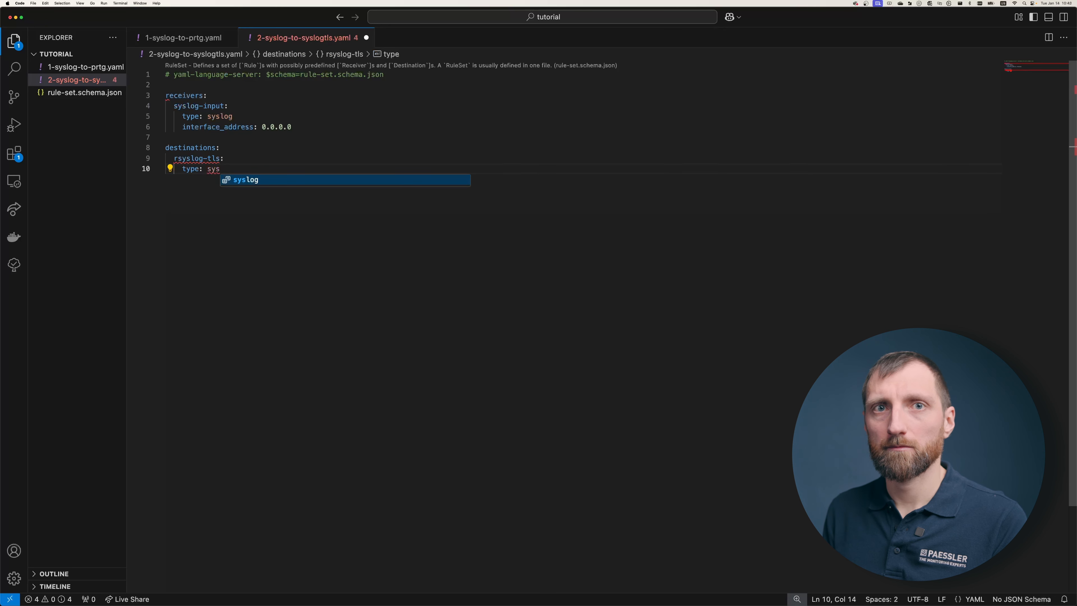
pyautogui.press('Return')
pyautogui.press('Return')
pyautogui.write('host')
pyautogui.press('Return')
pyautogui.write('rysl')
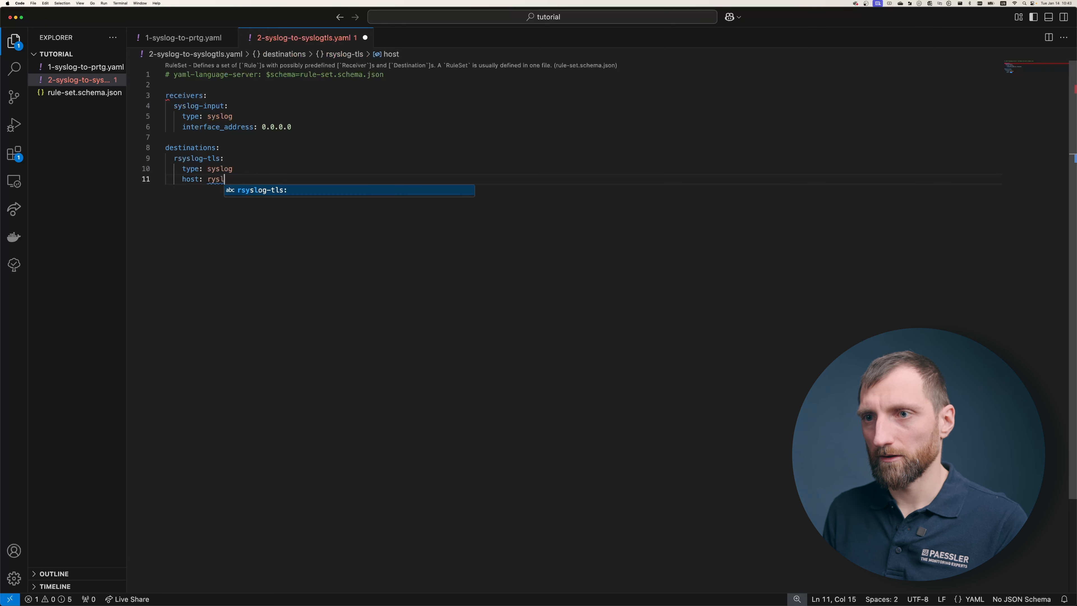
pyautogui.press('BackSpace')
pyautogui.press('BackSpace')
pyautogui.press('BackSpace')
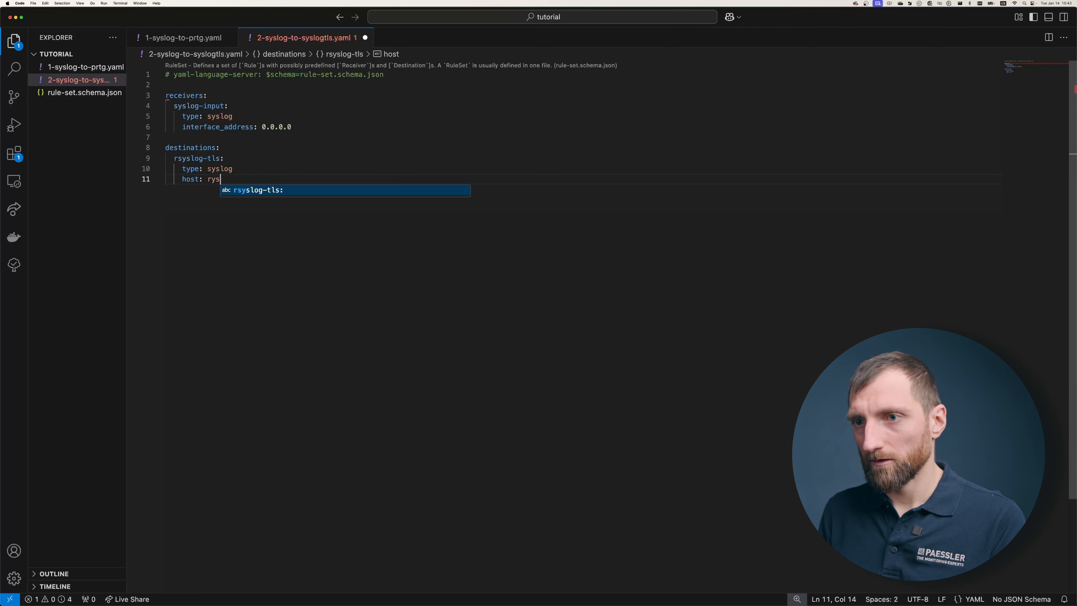
pyautogui.write('syslog.lan')
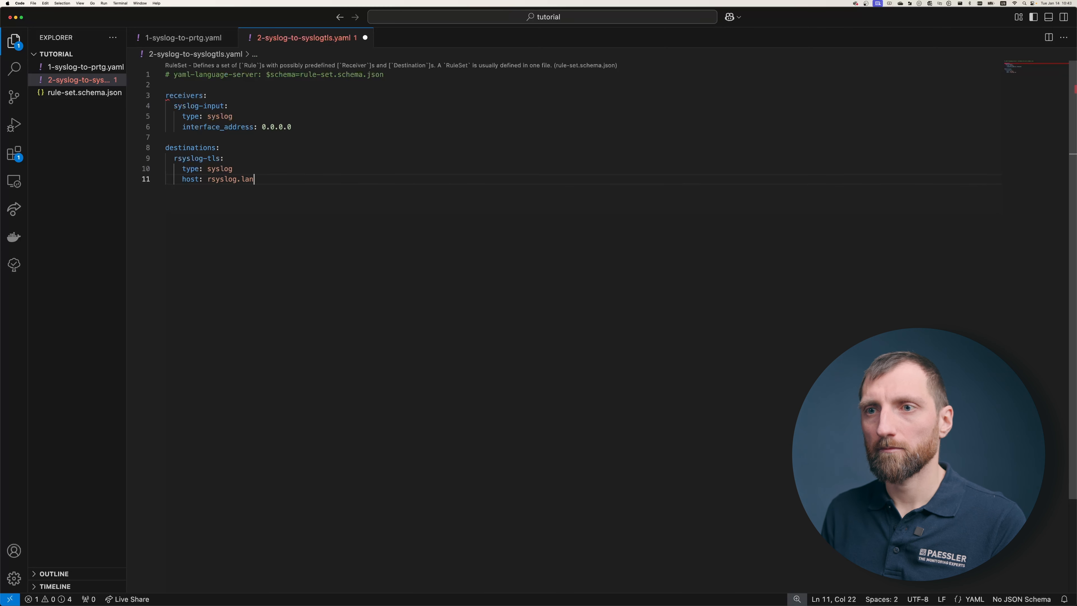
# - Add port 6514 to the rsyslog-tls destination, below the host
pyautogui.press('Return')
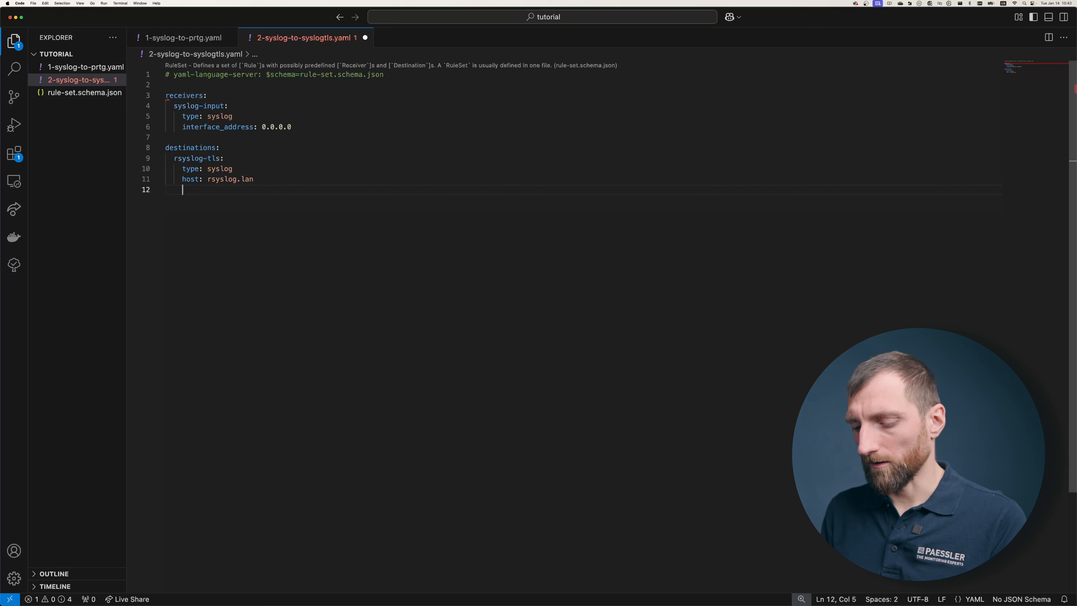
pyautogui.write('port: 65')
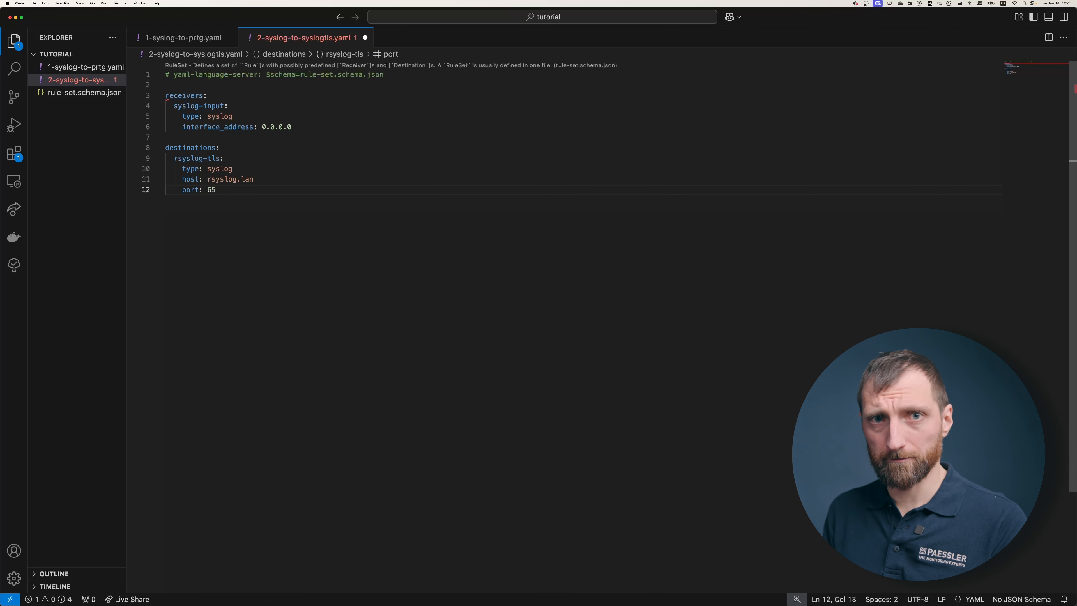
pyautogui.write('1')
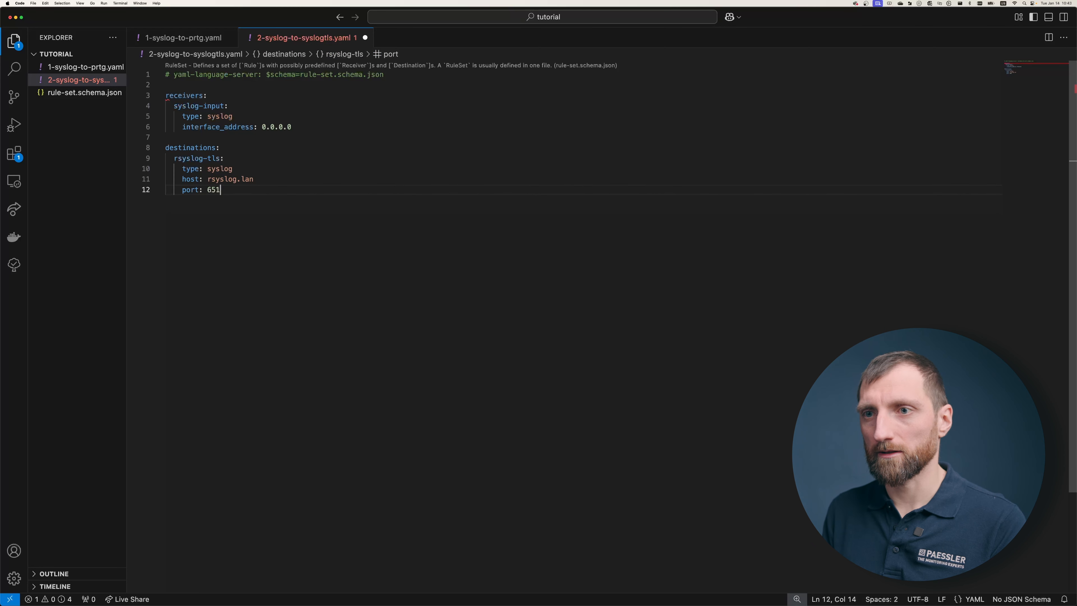
pyautogui.write('4')
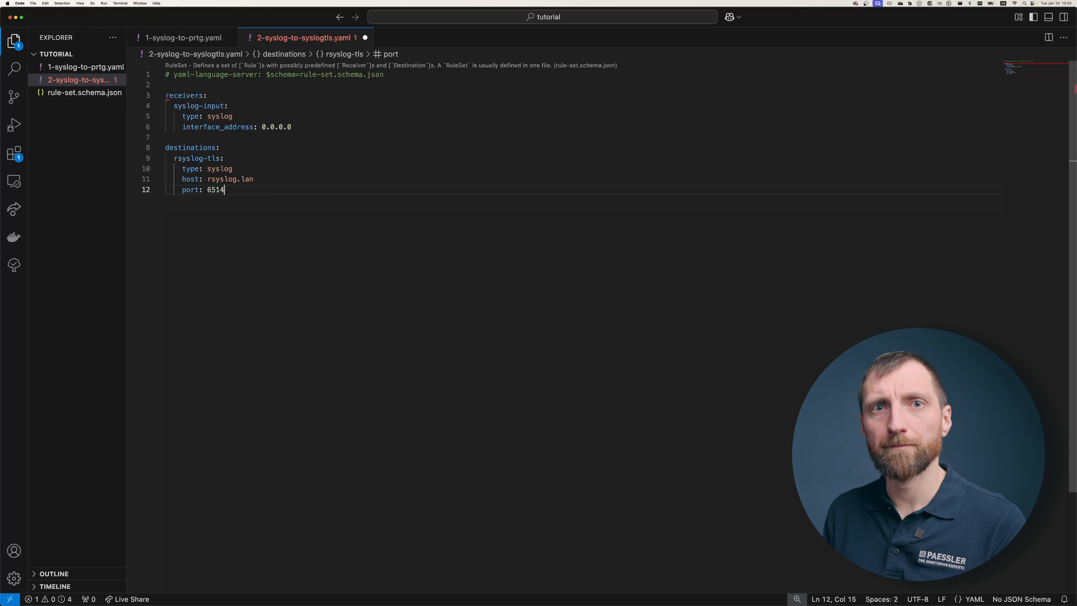
# - Add a transport block below the port and set its type to tls
pyautogui.press('Return')
pyautogui.write('tr')
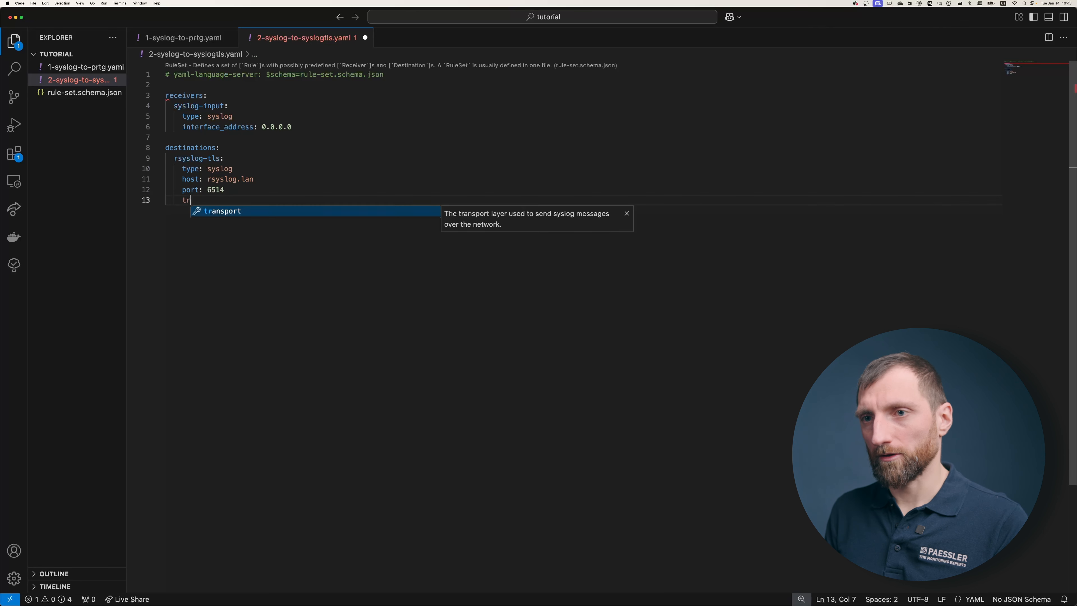
pyautogui.press('Return')
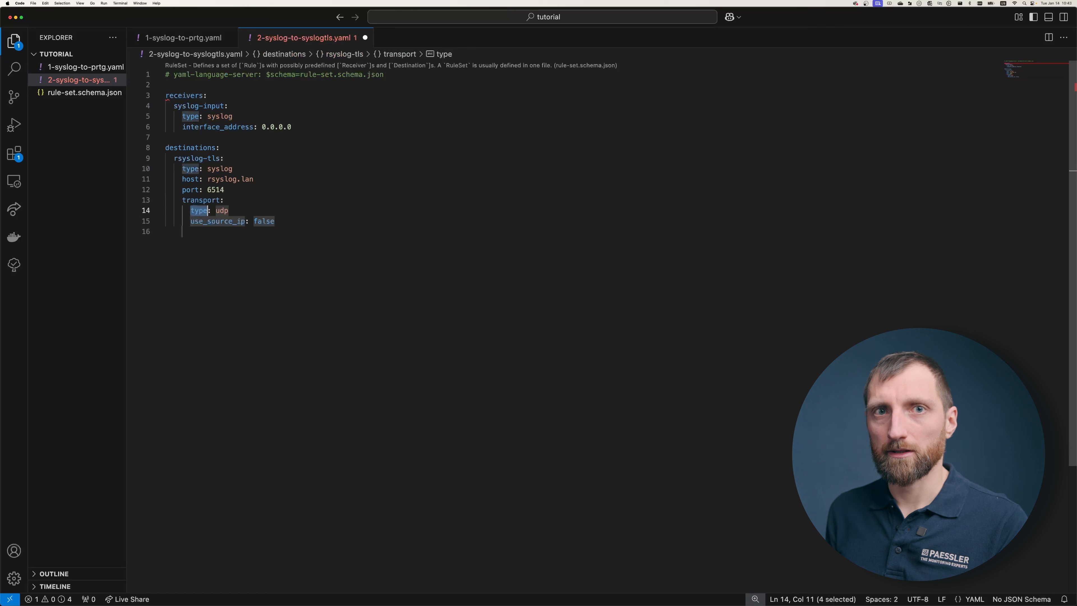
pyautogui.press('Escape')
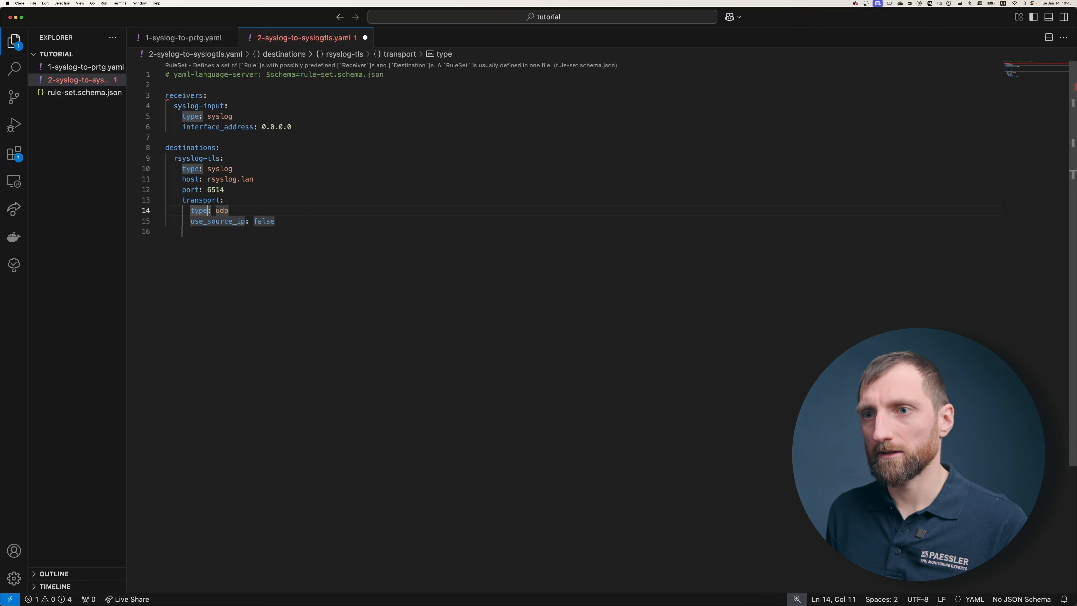
pyautogui.press('Tab')
pyautogui.press('BackSpace')
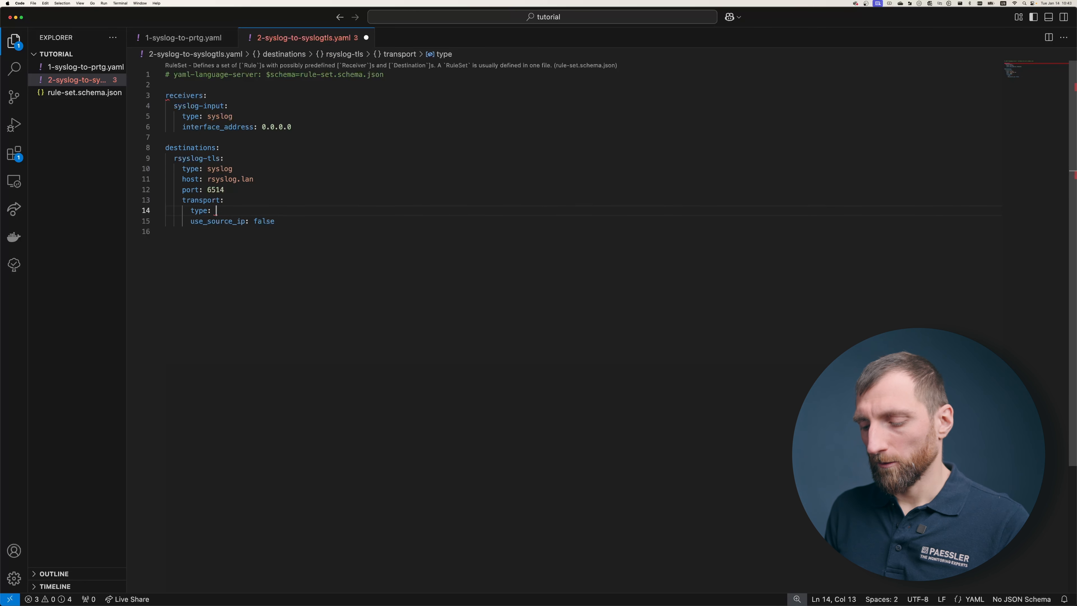
pyautogui.write('tls')
# - Delete the use_source_ip line from the transport block
pyautogui.press('Down')
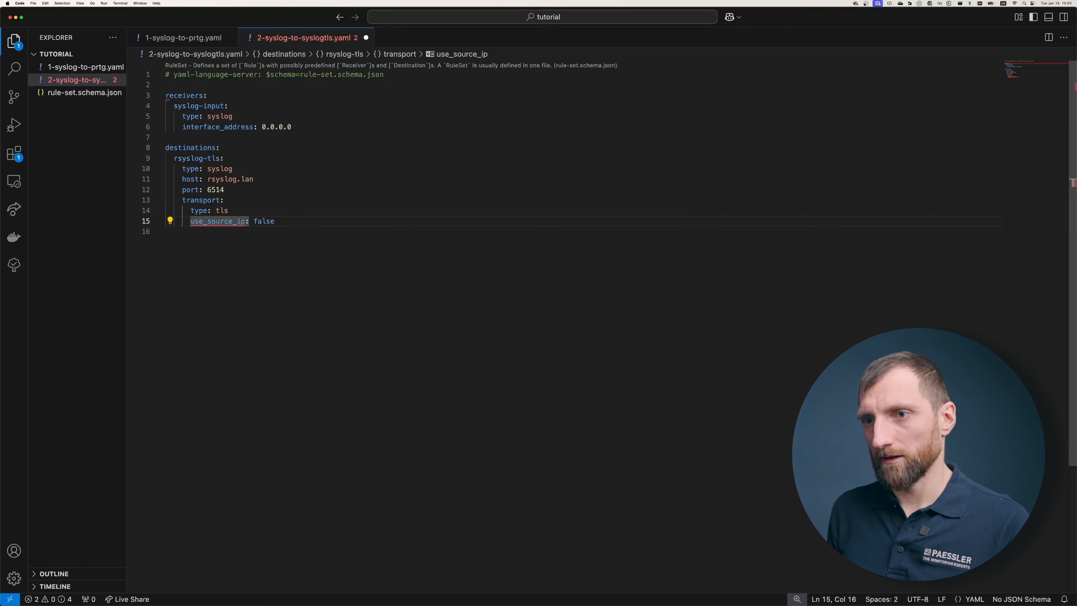
pyautogui.press('super+l')
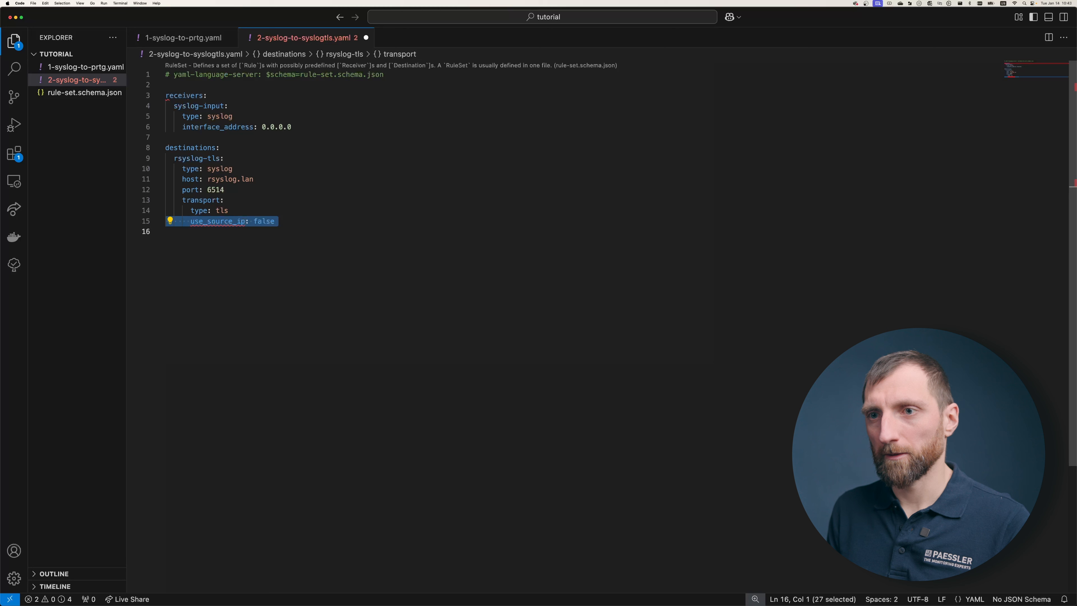
pyautogui.press('BackSpace')
# - Add root_cas to the transport block with the path /etc/paessler/datahub/certificate-store/own/certs/root.pem
pyautogui.press('Up')
pyautogui.press('End')
pyautogui.press('Return')
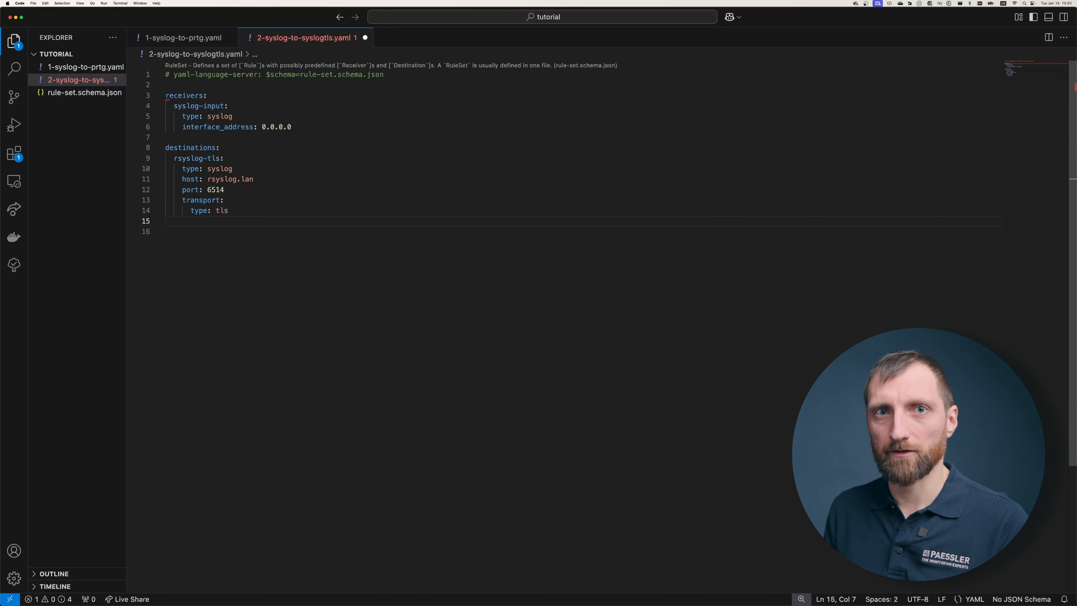
pyautogui.write('root')
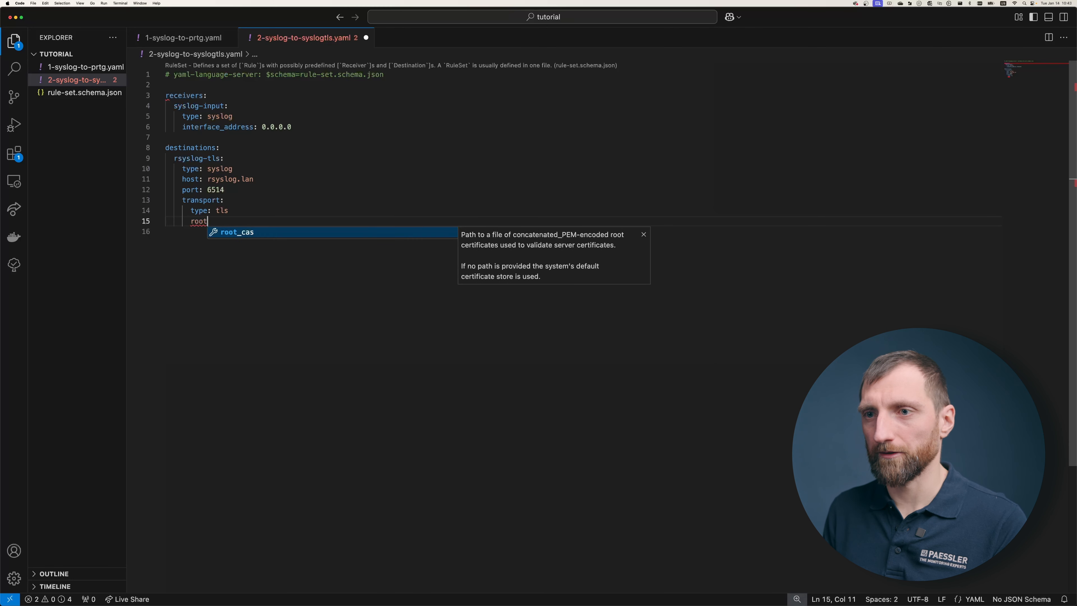
pyautogui.press('Return')
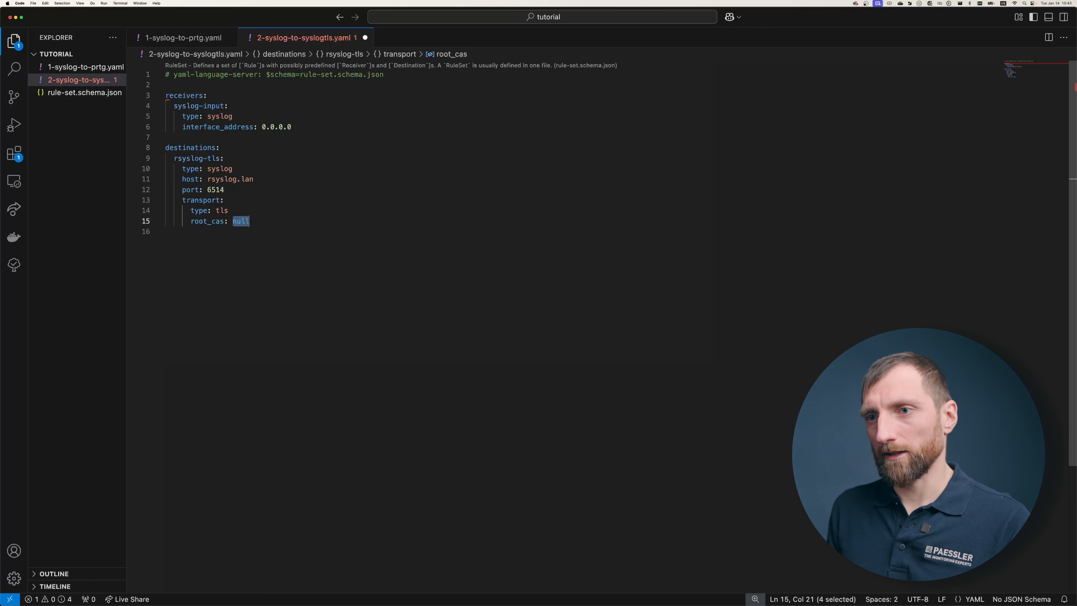
pyautogui.press('BackSpace')
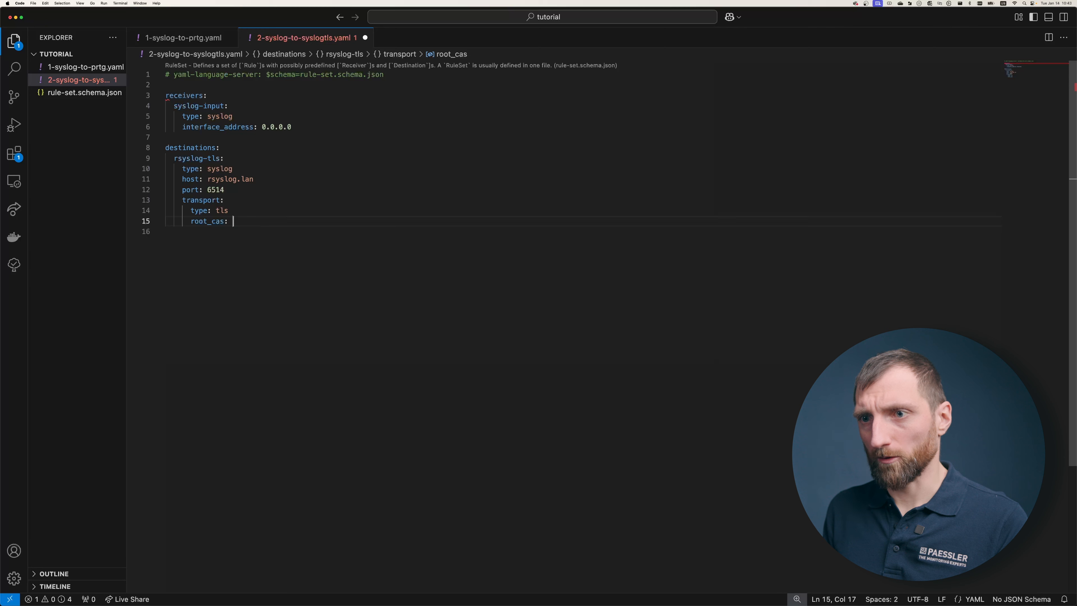
pyautogui.write('/et')
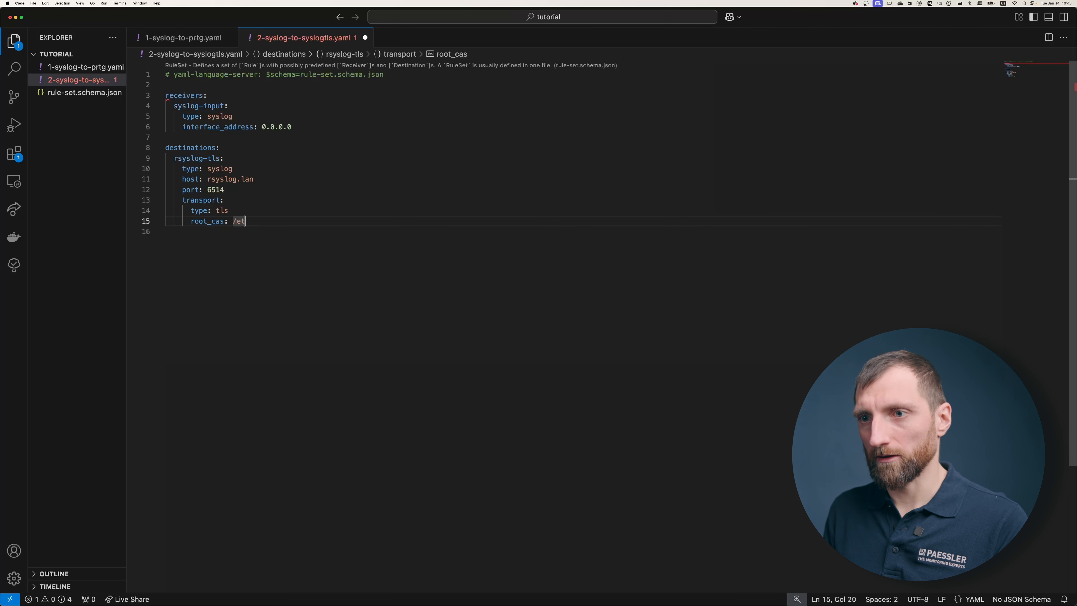
pyautogui.write('c/pae')
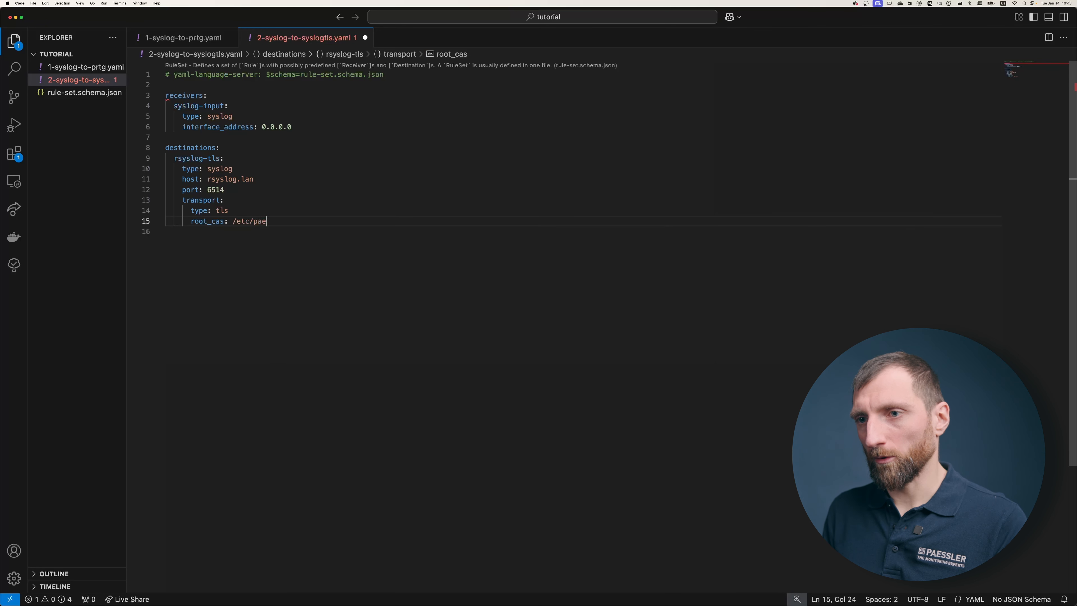
pyautogui.write('ssler')
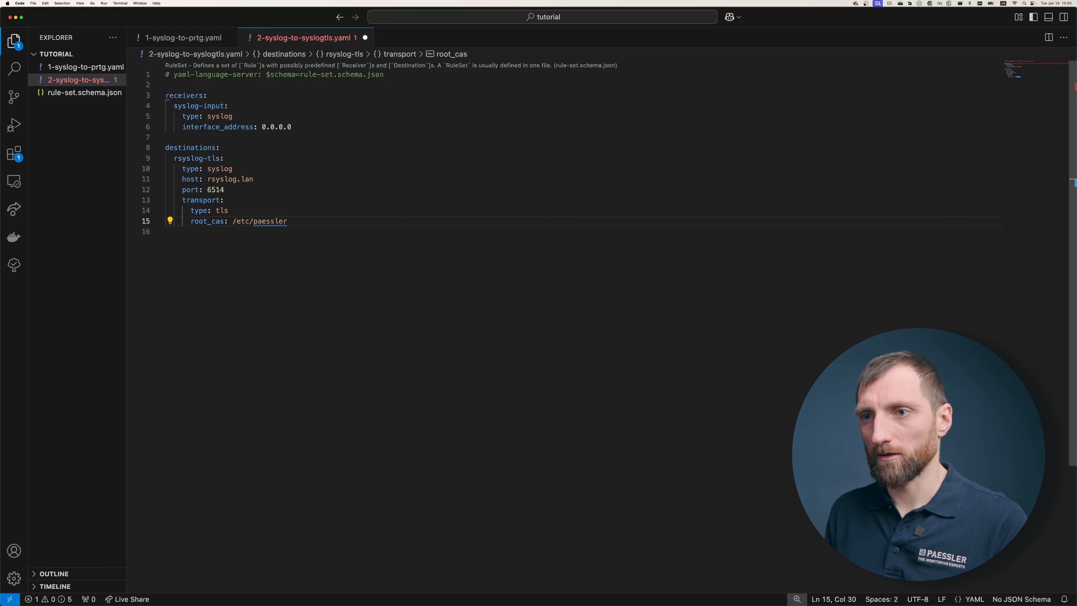
pyautogui.write('/')
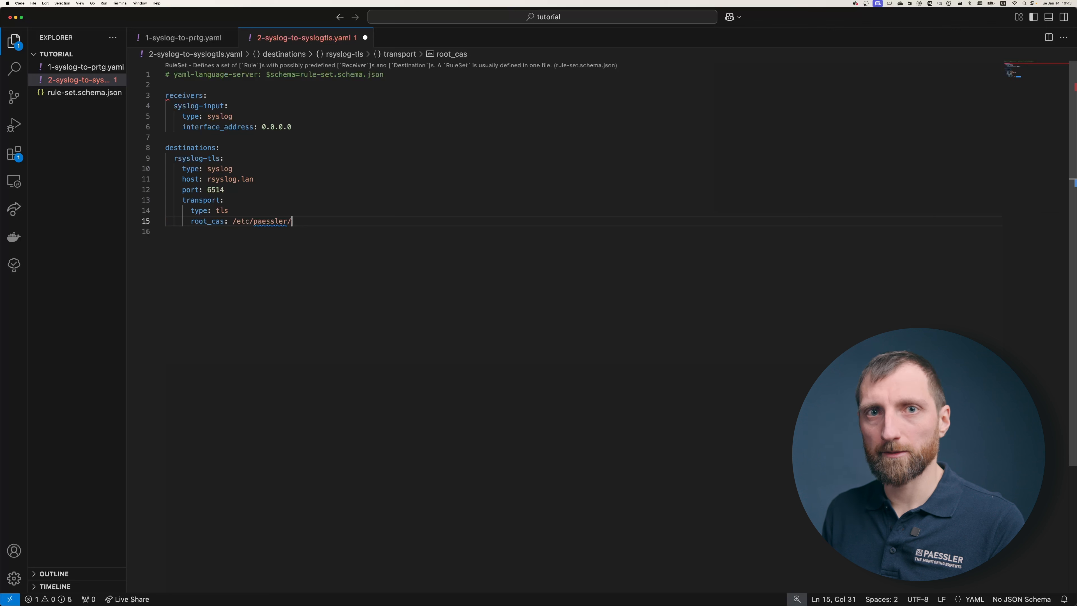
pyautogui.write('datahub/')
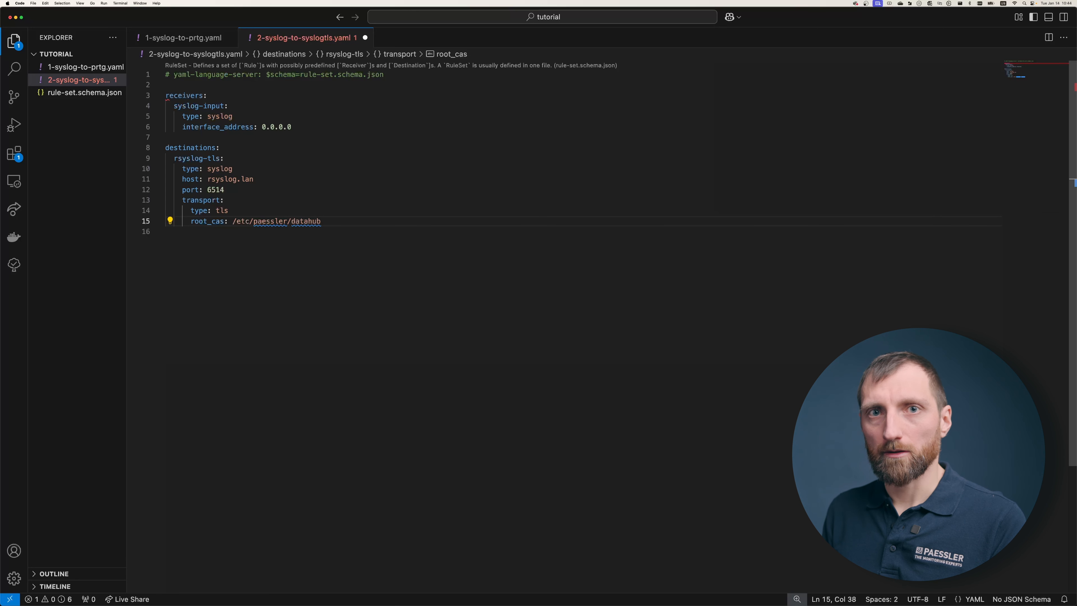
pyautogui.write('c')
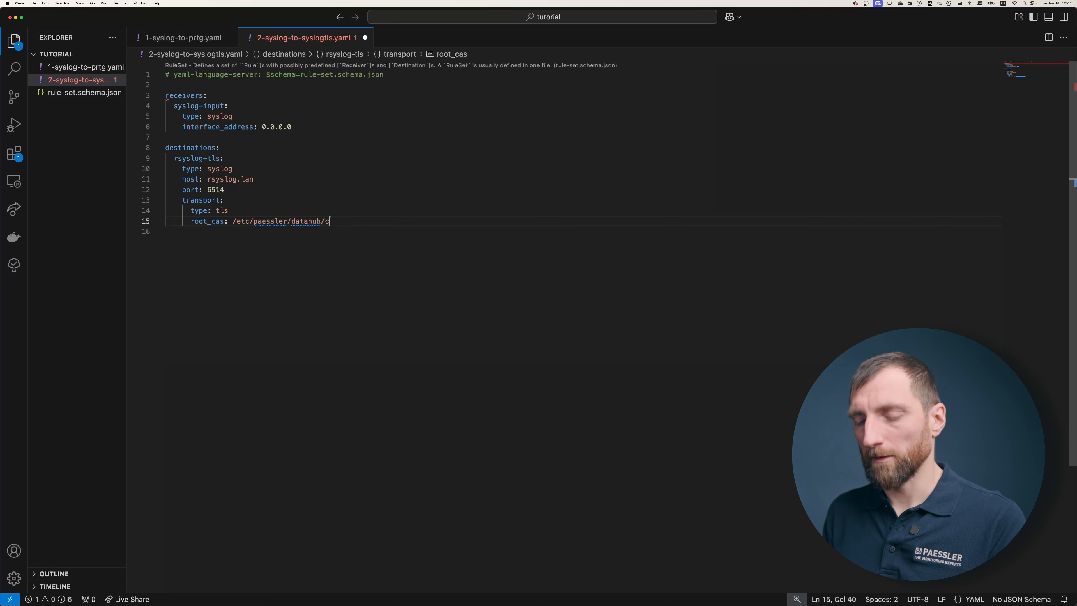
pyautogui.write('ertificate')
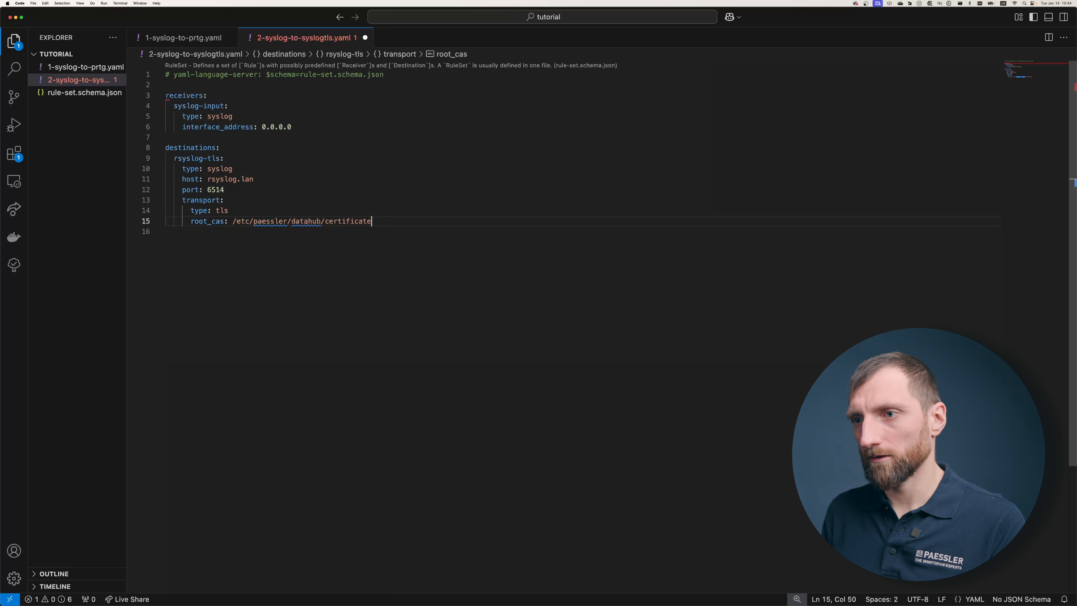
pyautogui.write('-store/own/c')
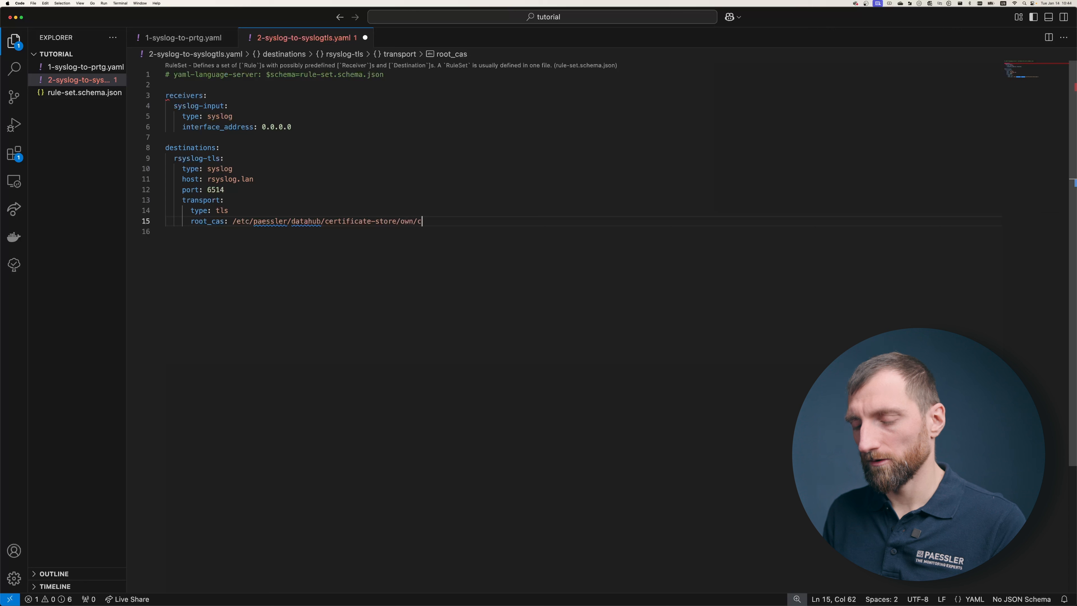
pyautogui.write('erts/root.prm')
pyautogui.press('BackSpace')
pyautogui.press('BackSpace')
pyautogui.write('em')
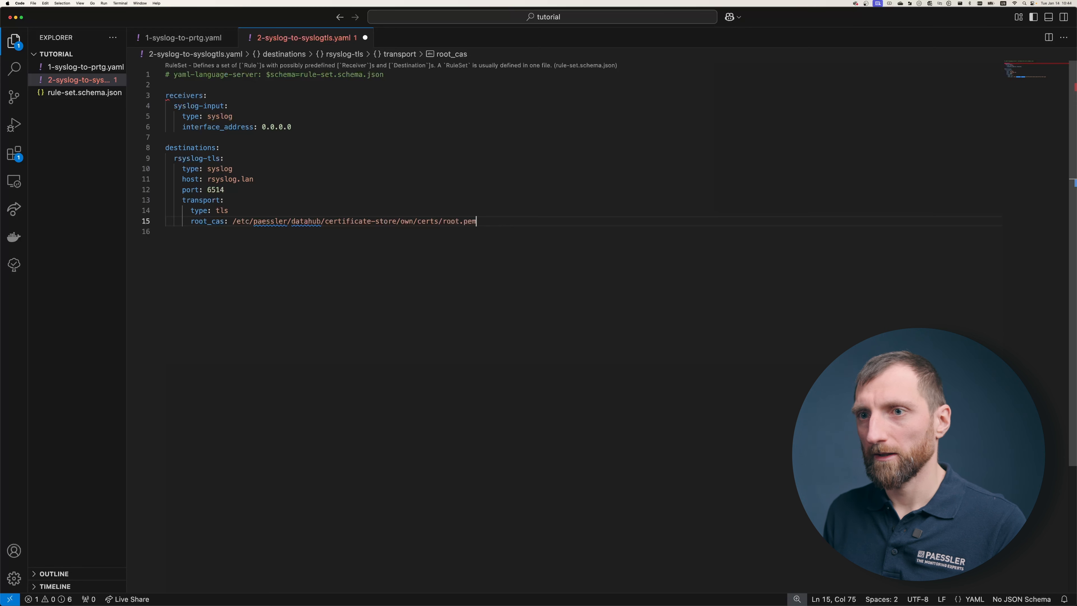
# - Below the destinations section, add a top-level rules section with a rule named syslog-to-tls
pyautogui.press('Return')
pyautogui.press('Return')
pyautogui.press('BackSpace')
pyautogui.write('rules:')
pyautogui.press('Return')
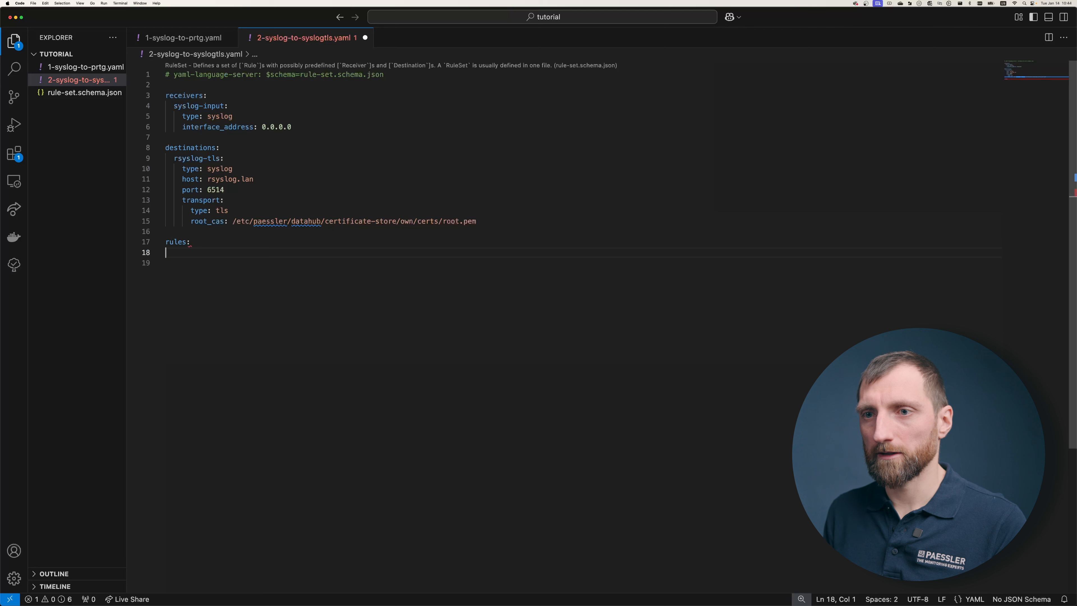
pyautogui.write('syslog-to-')
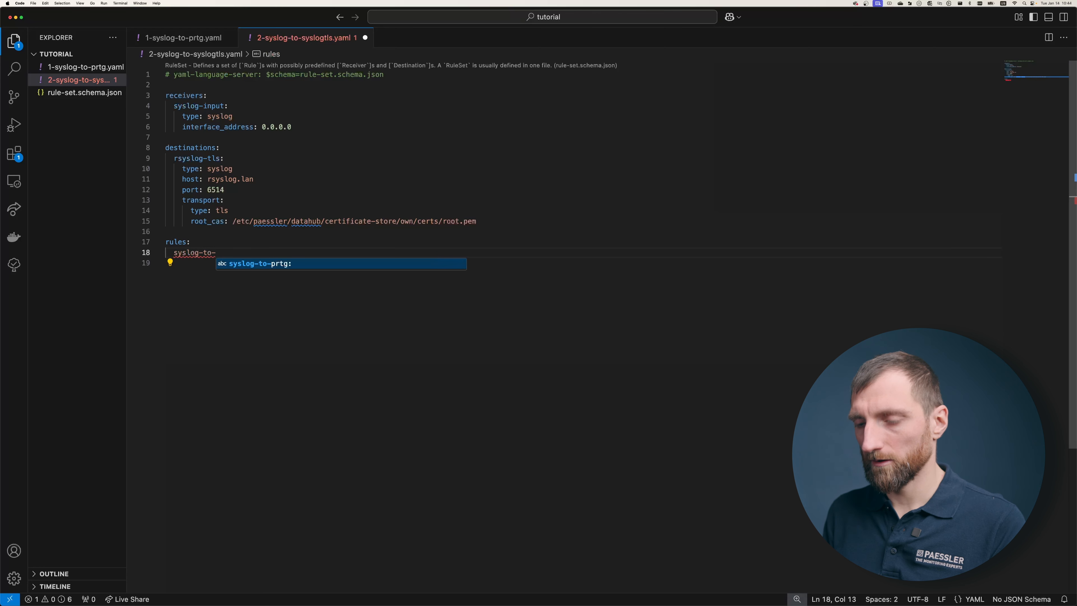
pyautogui.write('tk')
pyautogui.press('BackSpace')
pyautogui.write('ls:')
# - Add a receiver entry to the syslog-to-tls rule and set it to syslog-input
pyautogui.press('Return')
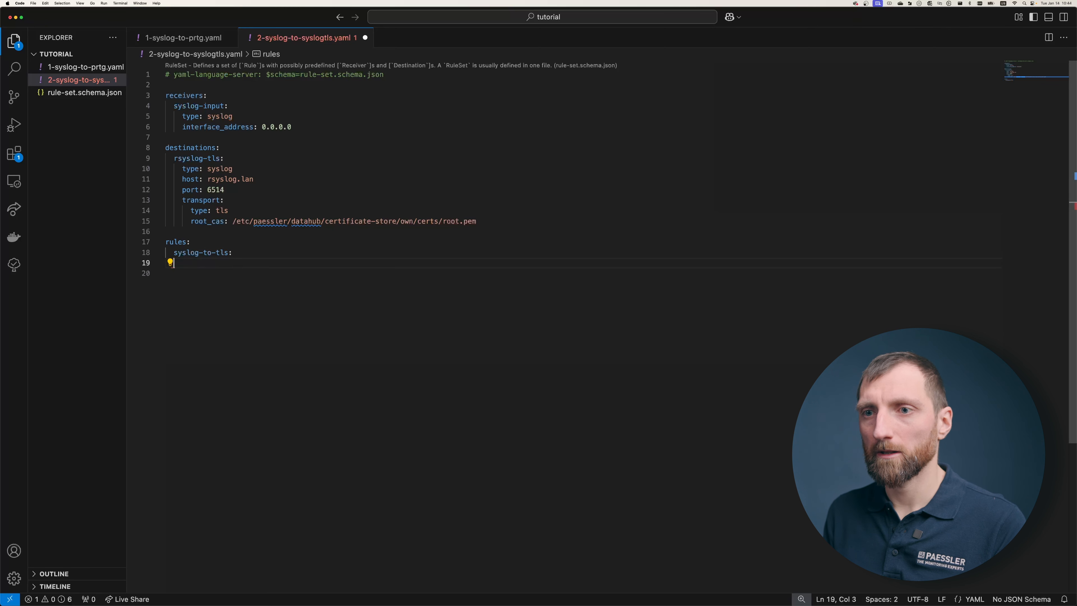
pyautogui.write('receiver:')
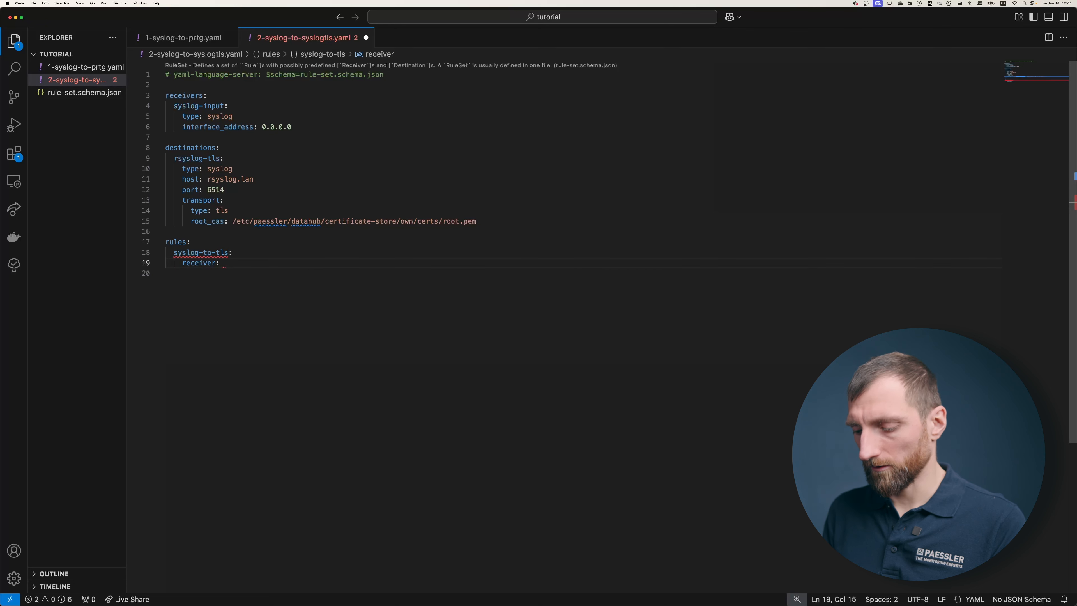
pyautogui.write(' sys')
pyautogui.press('Down')
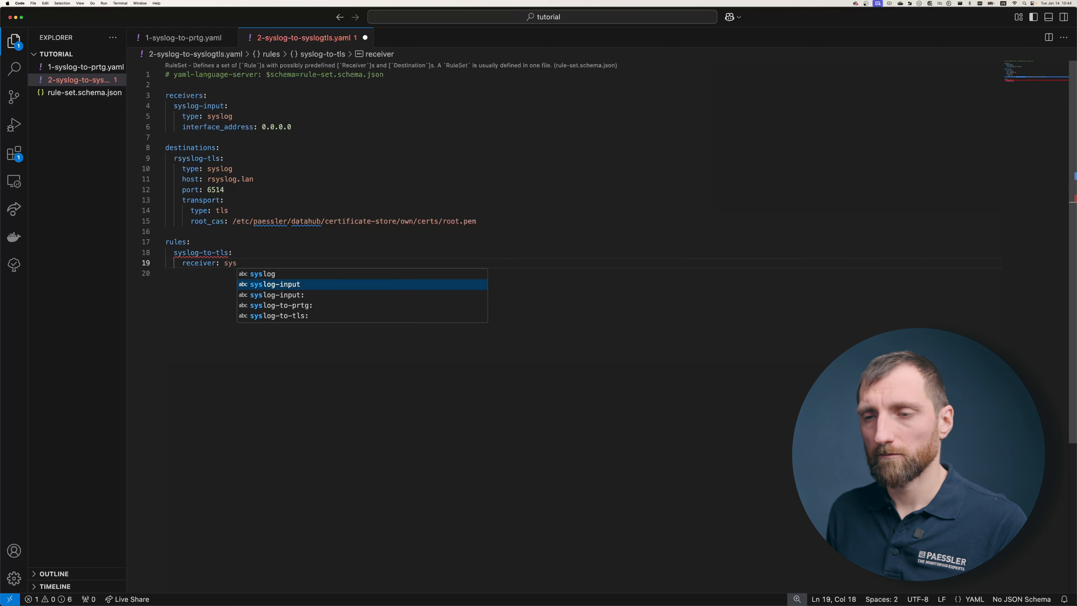
pyautogui.press('Return')
pyautogui.press('Return')
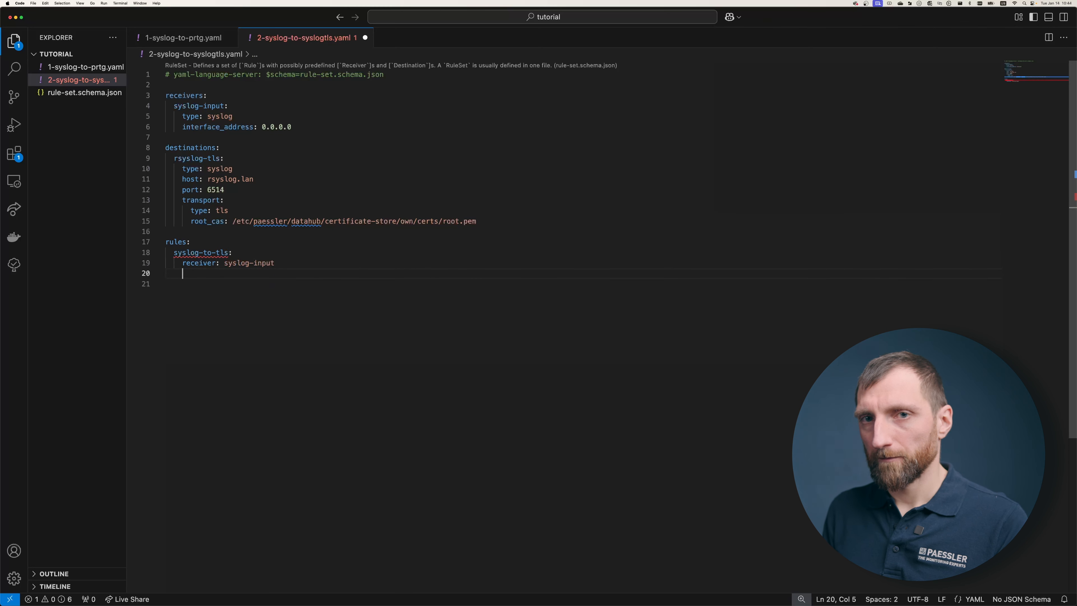
# - Add a destinations list to the syslog-to-tls rule with rsyslog-tls as its entry
pyautogui.write('des')
pyautogui.press('Return')
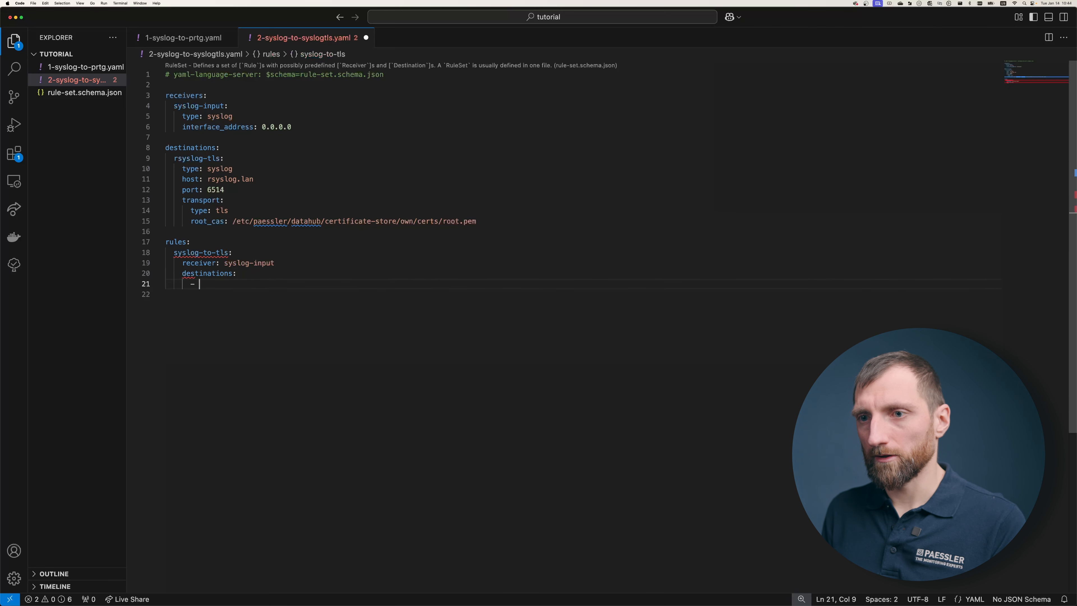
pyautogui.write('rsys')
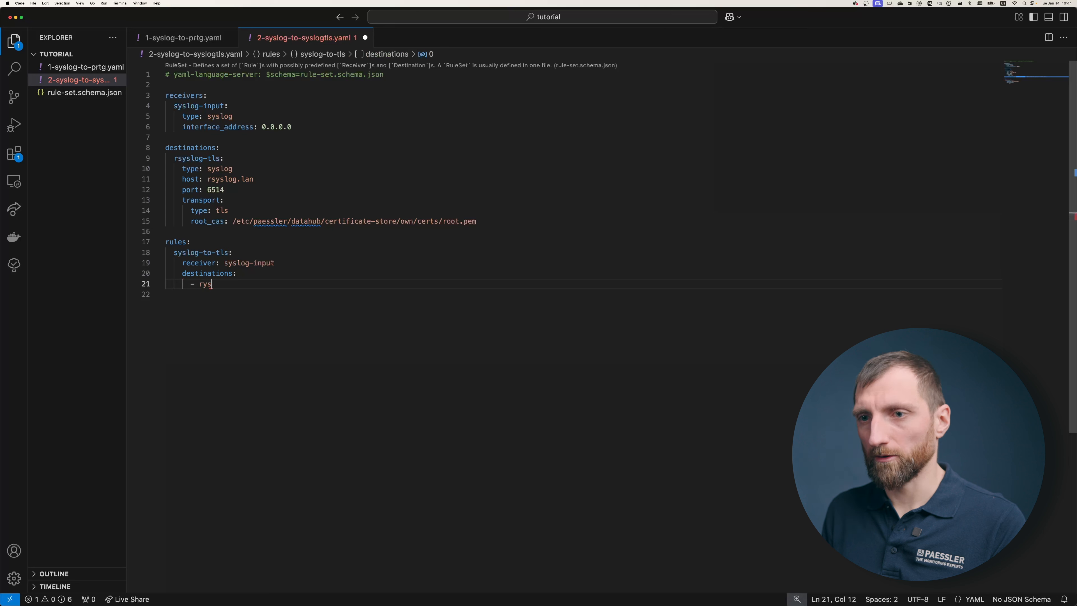
pyautogui.write('log')
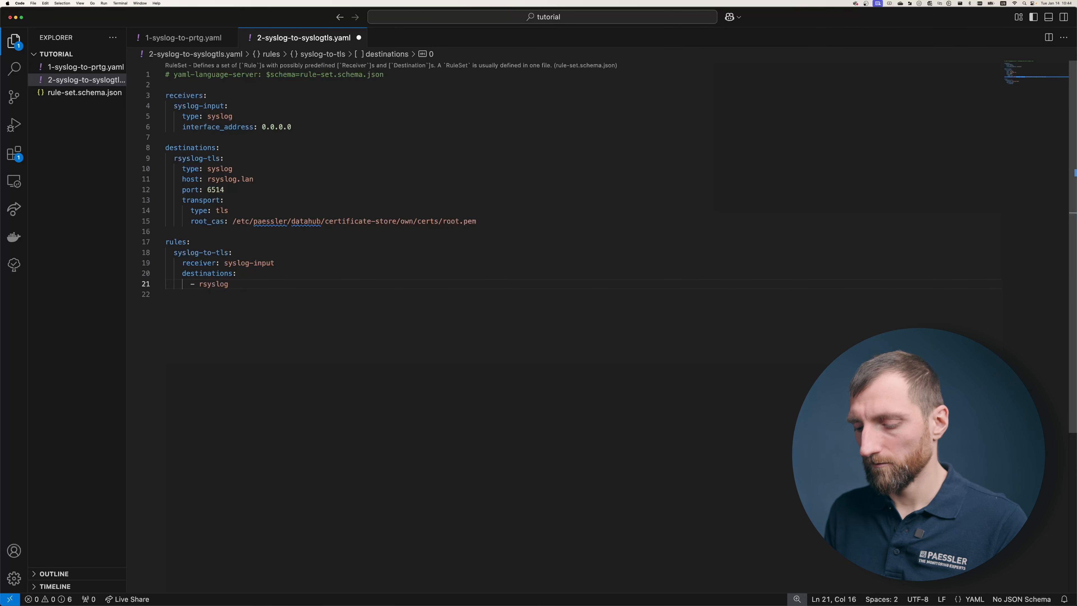
pyautogui.write('-tls')
pyautogui.click(300, 229)
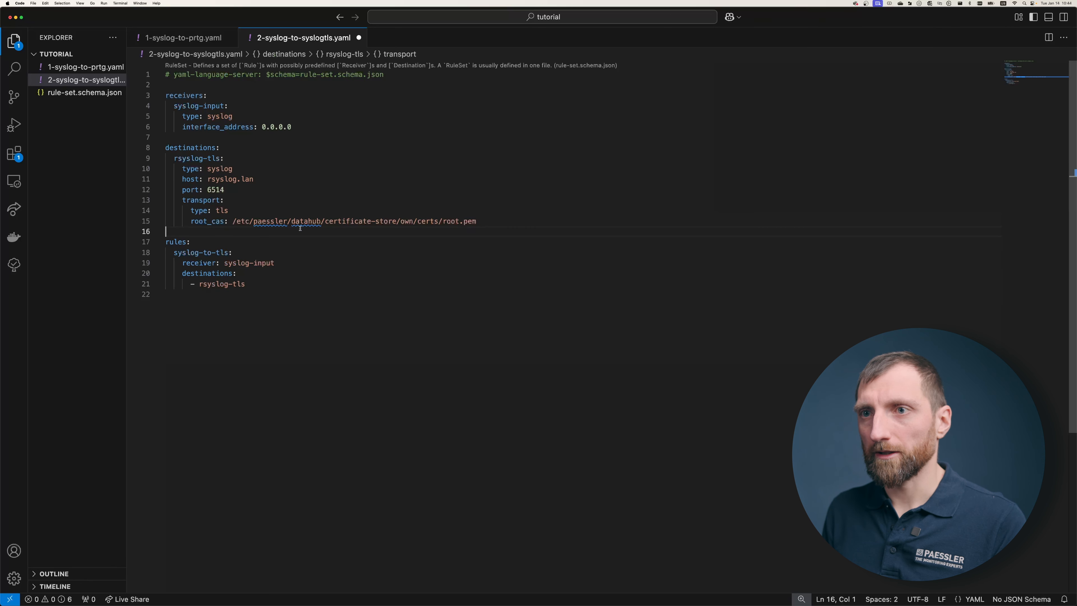
# - Rename the receiver to syslog-in in both the receivers section and the rule's receiver entry, and save the file
pyautogui.click(225, 105)
pyautogui.press('BackSpace')
pyautogui.press('BackSpace')
pyautogui.press('BackSpace')
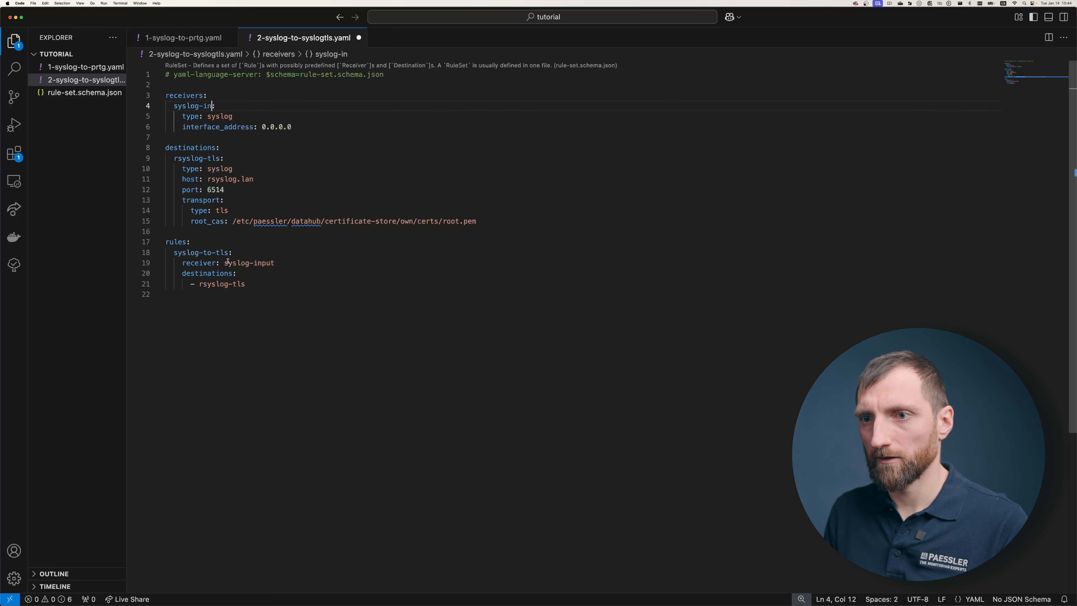
pyautogui.click(275, 262)
pyautogui.press('BackSpace')
pyautogui.press('BackSpace')
pyautogui.press('BackSpace')
pyautogui.press('BackSpace')
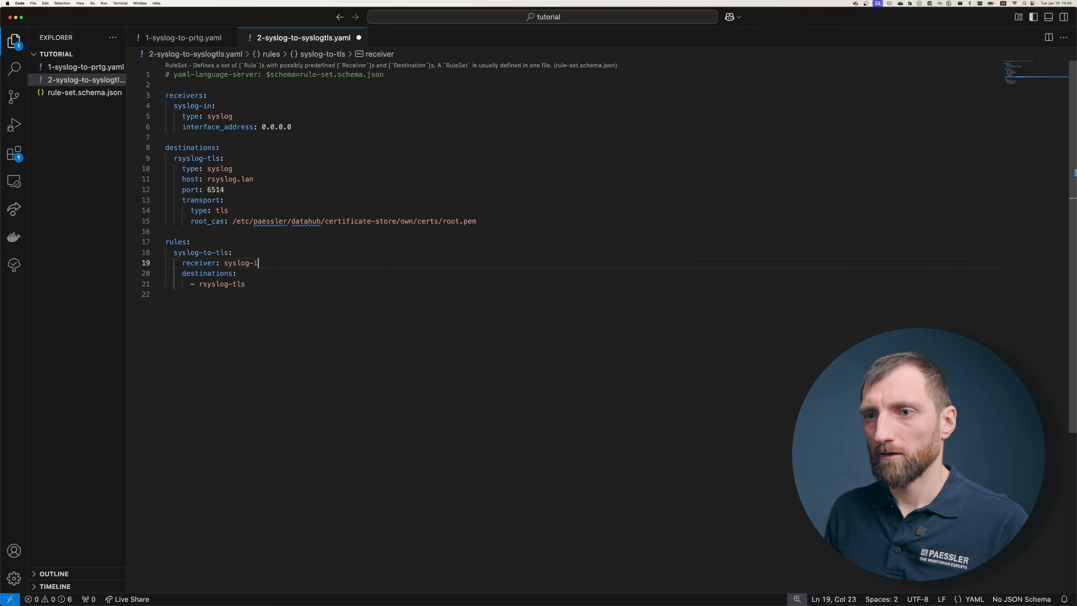
pyautogui.write('n')
pyautogui.press('Escape')
pyautogui.click(286, 252)
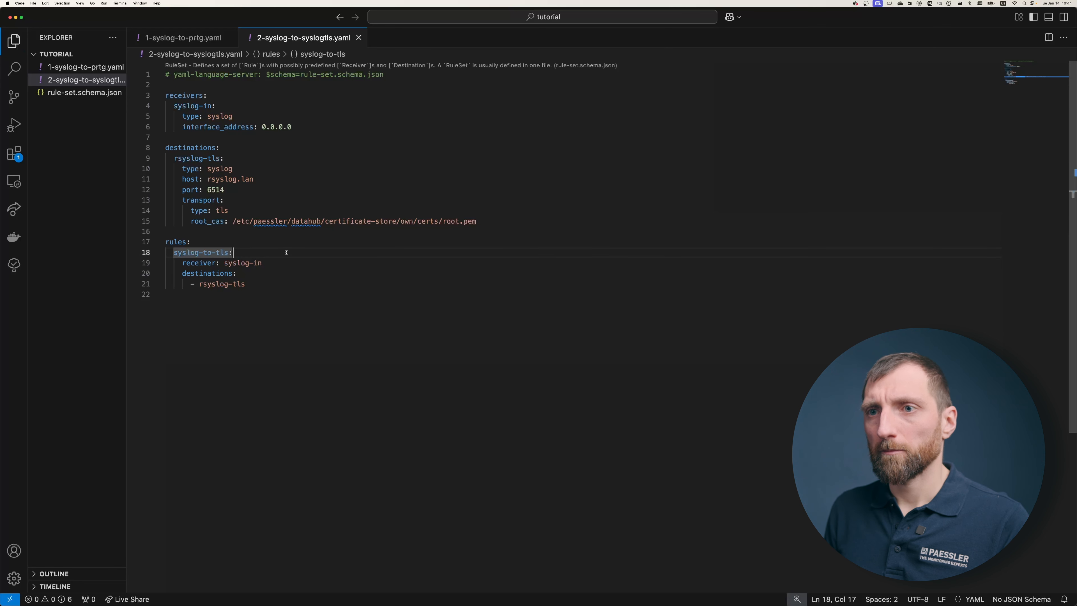
pyautogui.click(268, 231)
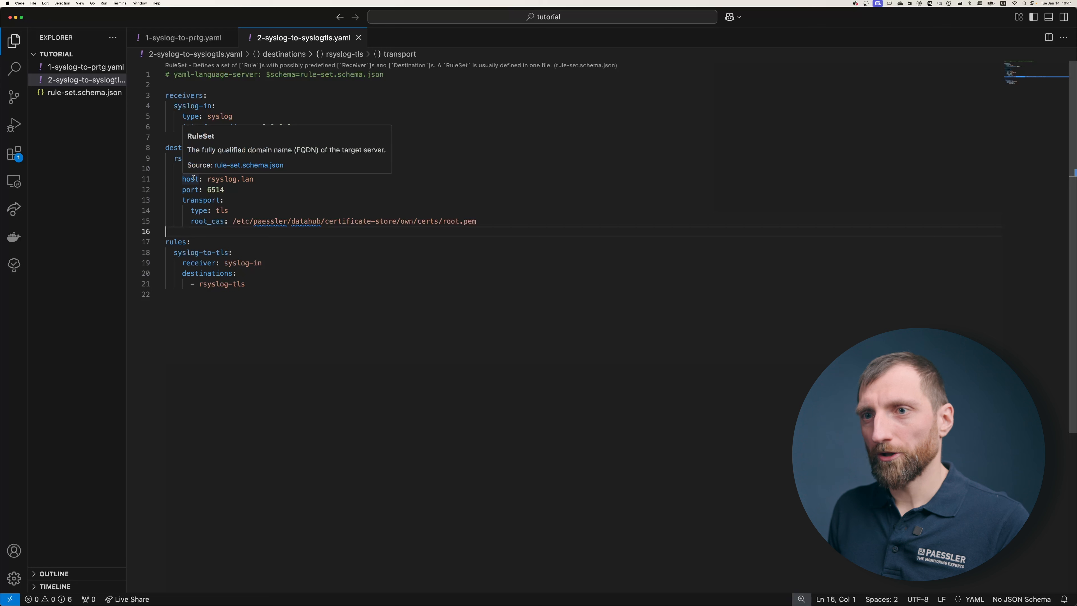
pyautogui.click(193, 190)
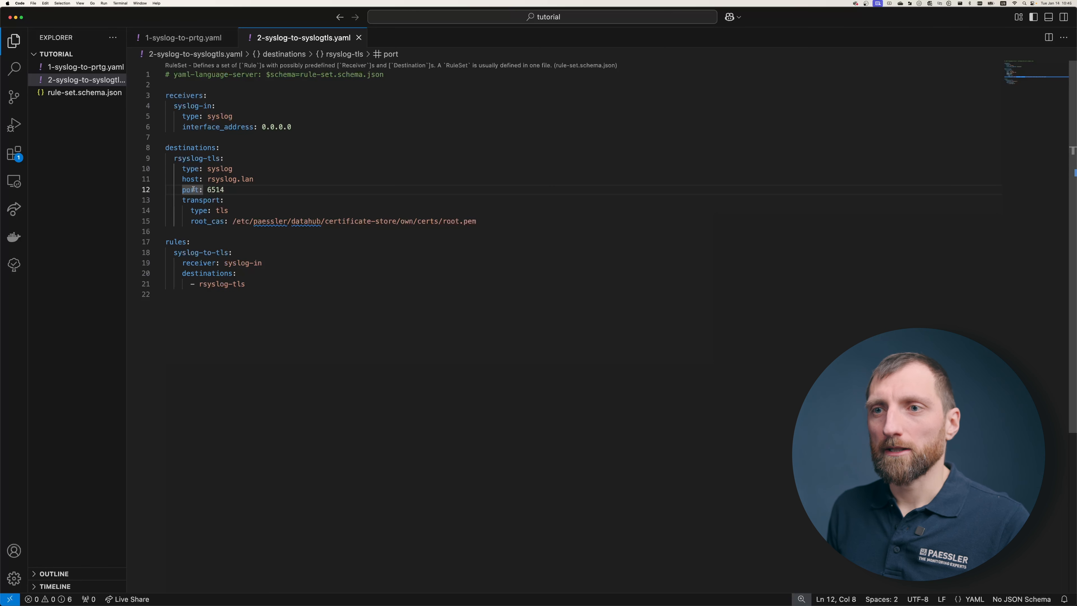
pyautogui.click(101, 164)
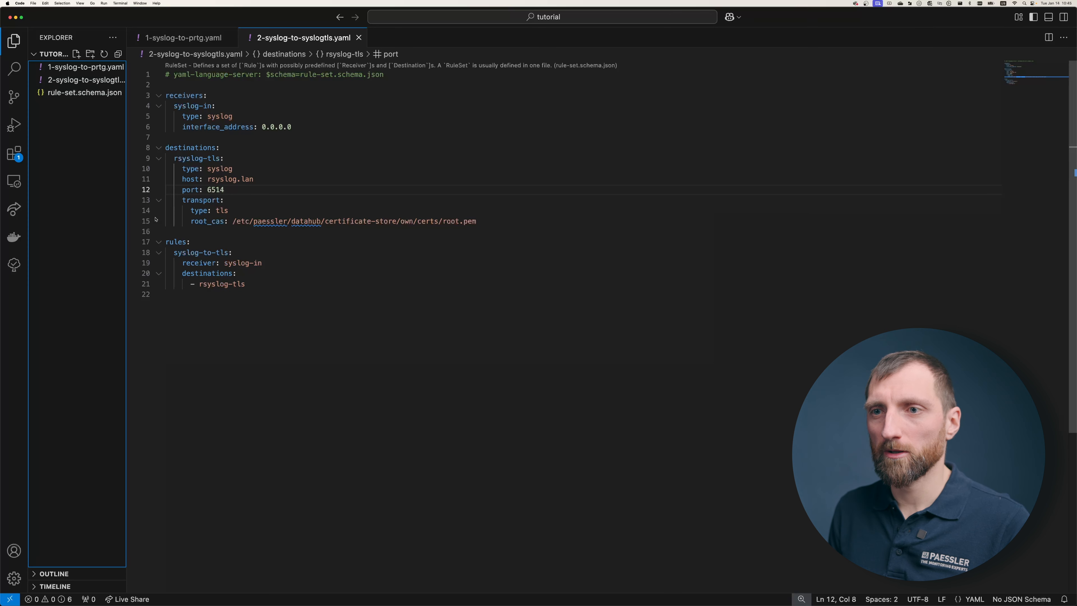
pyautogui.click(201, 225)
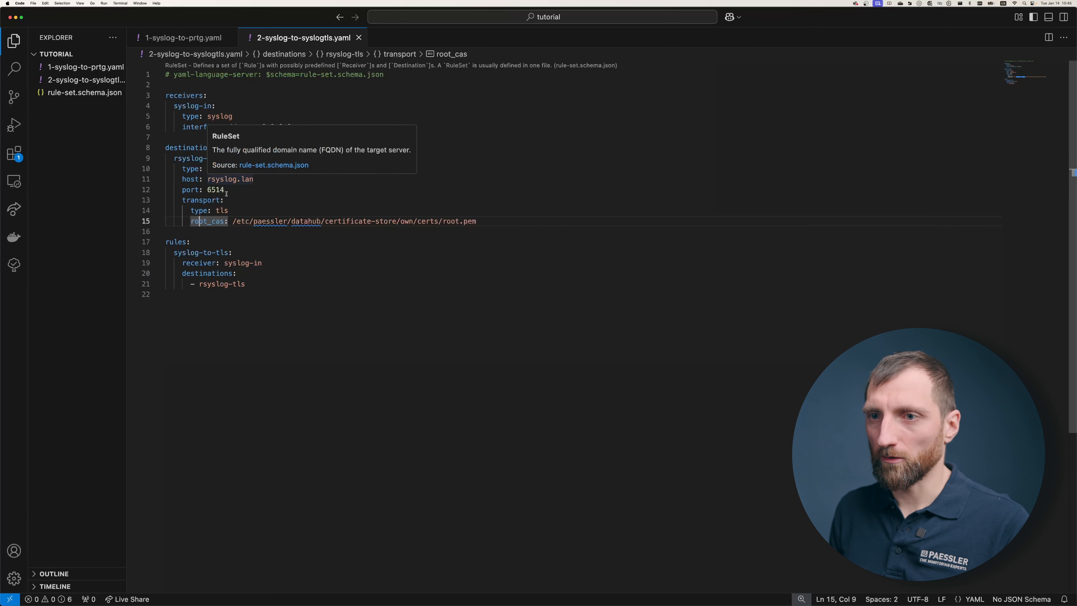
pyautogui.press('Right')
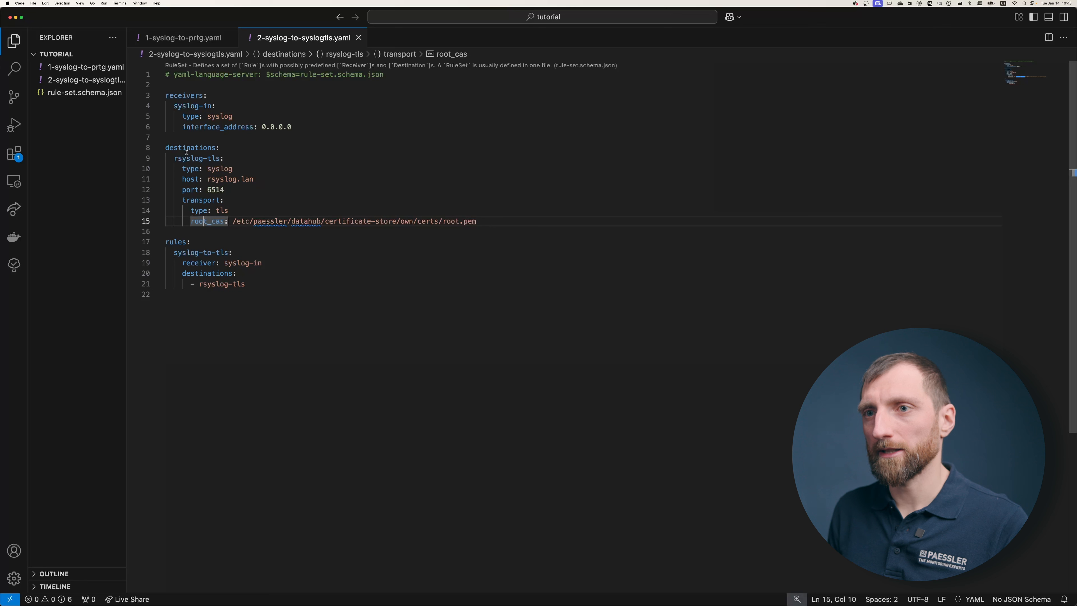
pyautogui.click(186, 157)
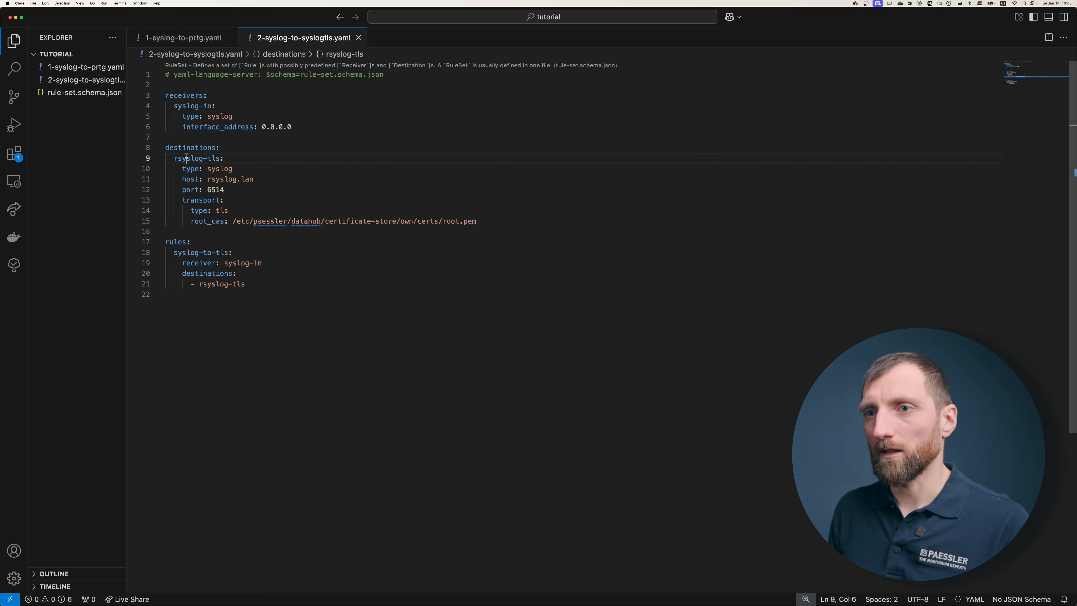
# - Create a new file named 3-syslog-to-syslogmtls.yaml in the tutorial folder
pyautogui.rightClick(81, 109)
pyautogui.click(96, 110)
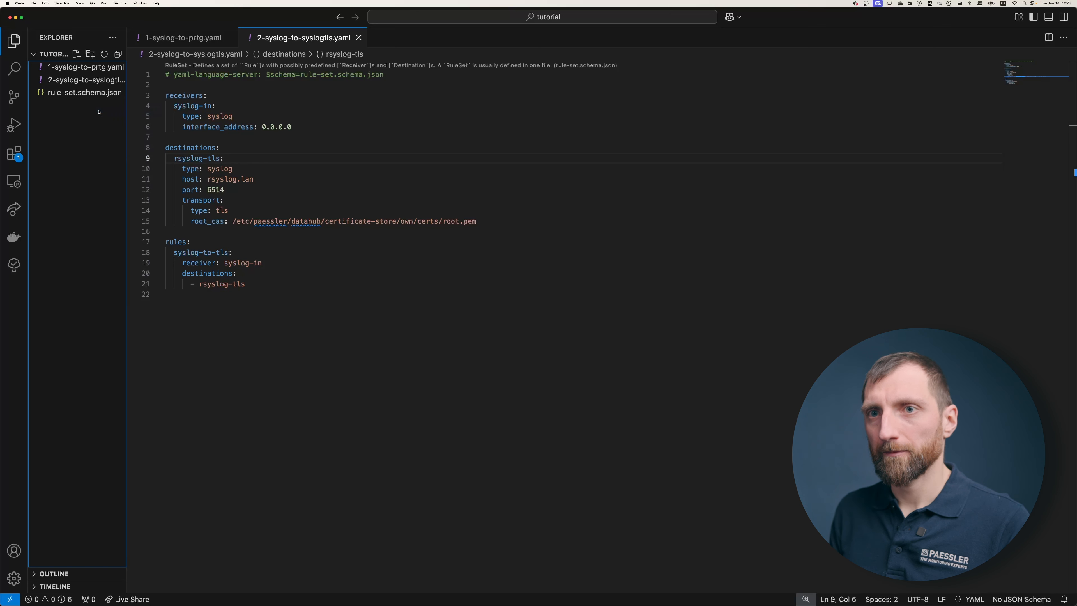
pyautogui.write('3')
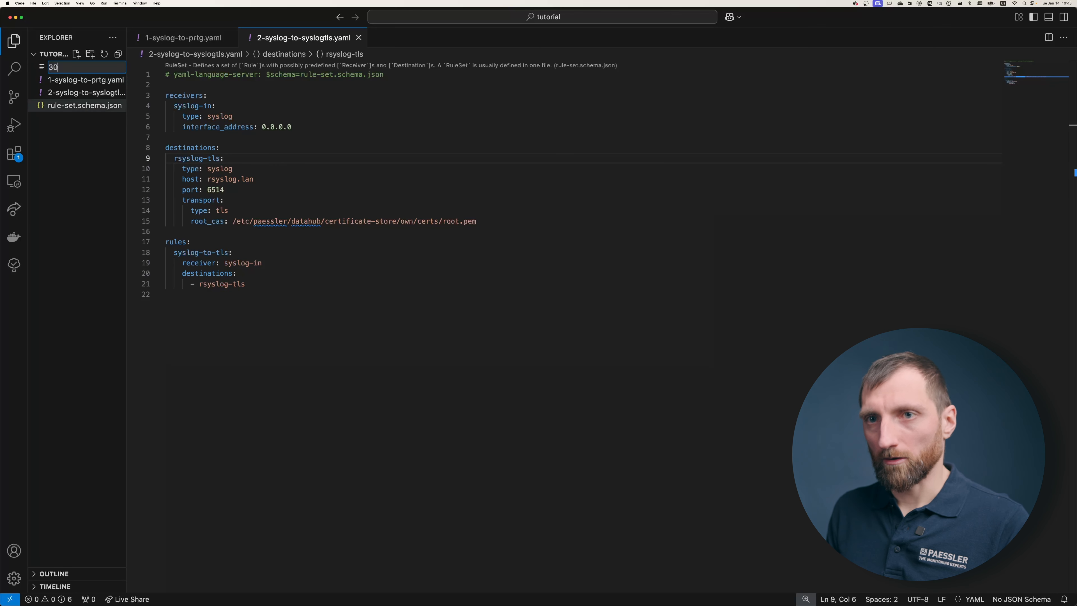
pyautogui.write('-syslog-')
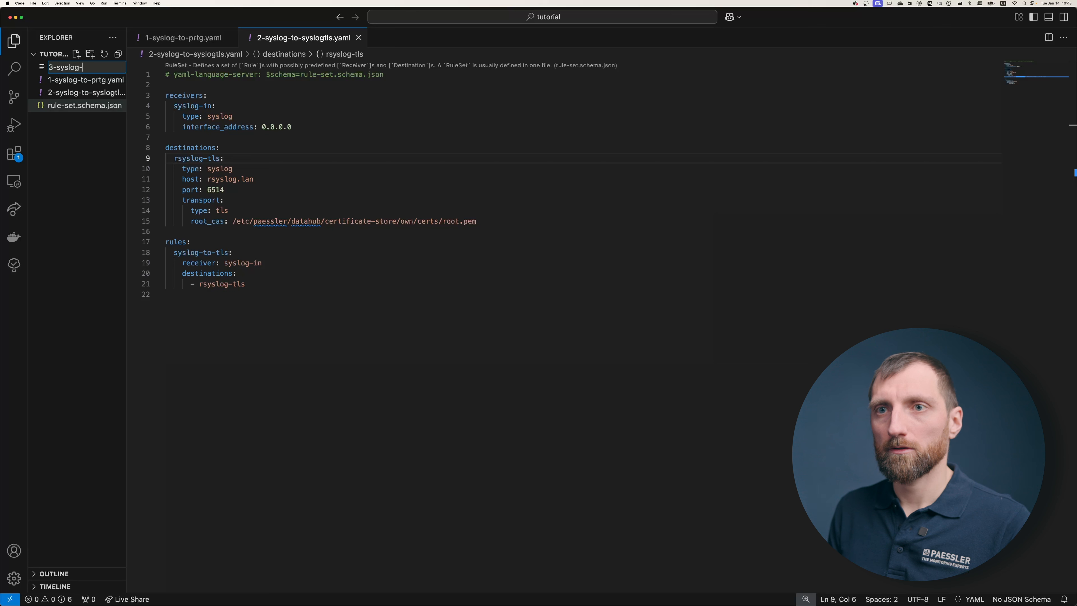
pyautogui.write('to-syslog')
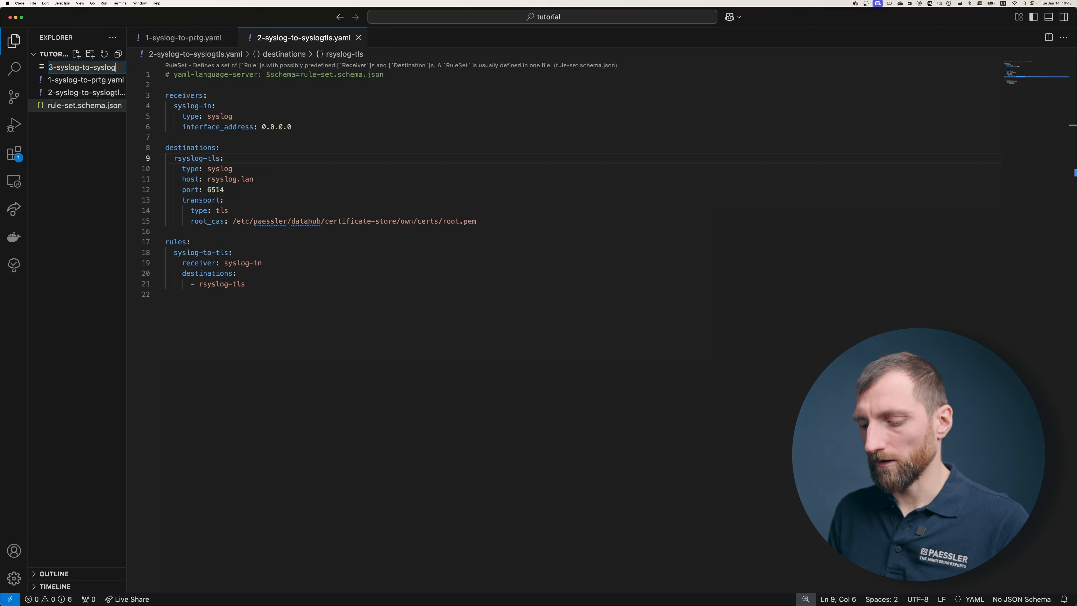
pyautogui.write('mtls.yaml')
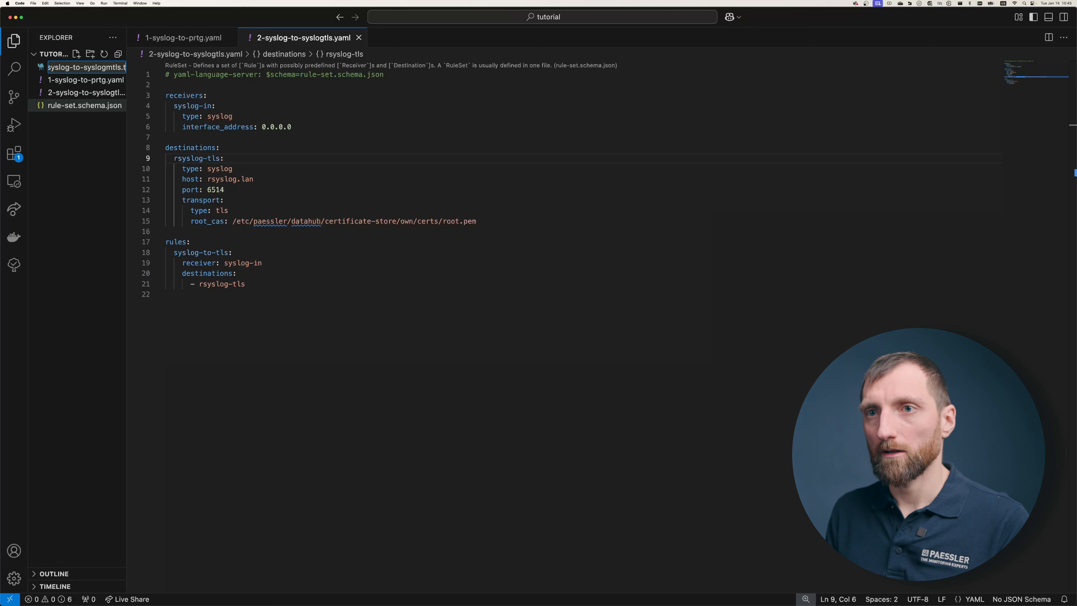
pyautogui.press('Return')
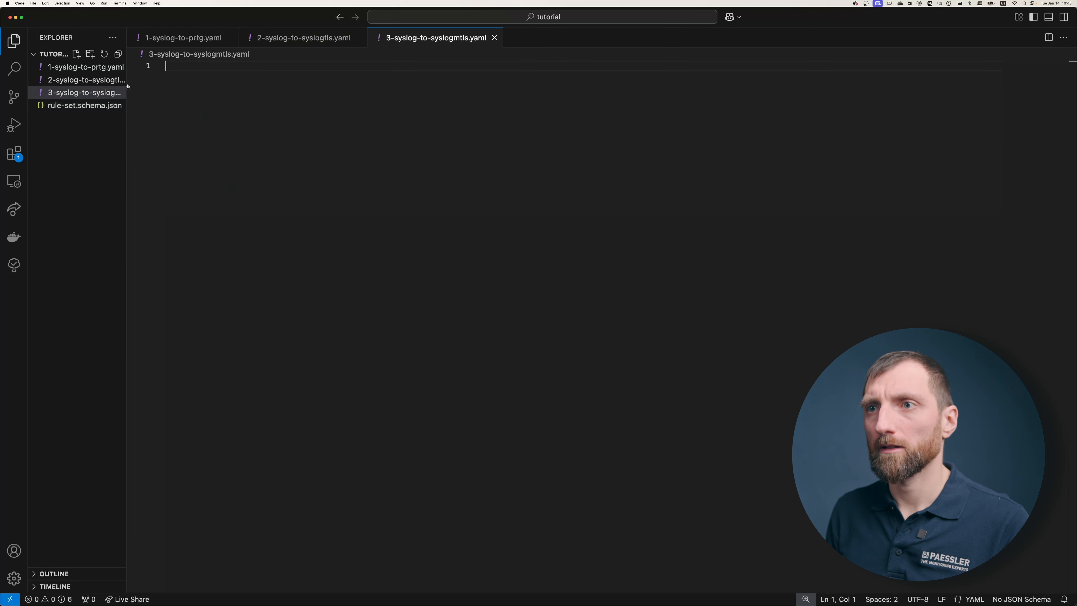
# - Copy the schema comment and the receivers section from 2-syslog-to-syslogtls.yaml into 3-syslog-to-syslogmtls.yaml
pyautogui.click(290, 38)
pyautogui.moveTo(305, 124); pyautogui.dragTo(165, 75)
pyautogui.press('super+c')
pyautogui.click(459, 38)
pyautogui.press('super+v')
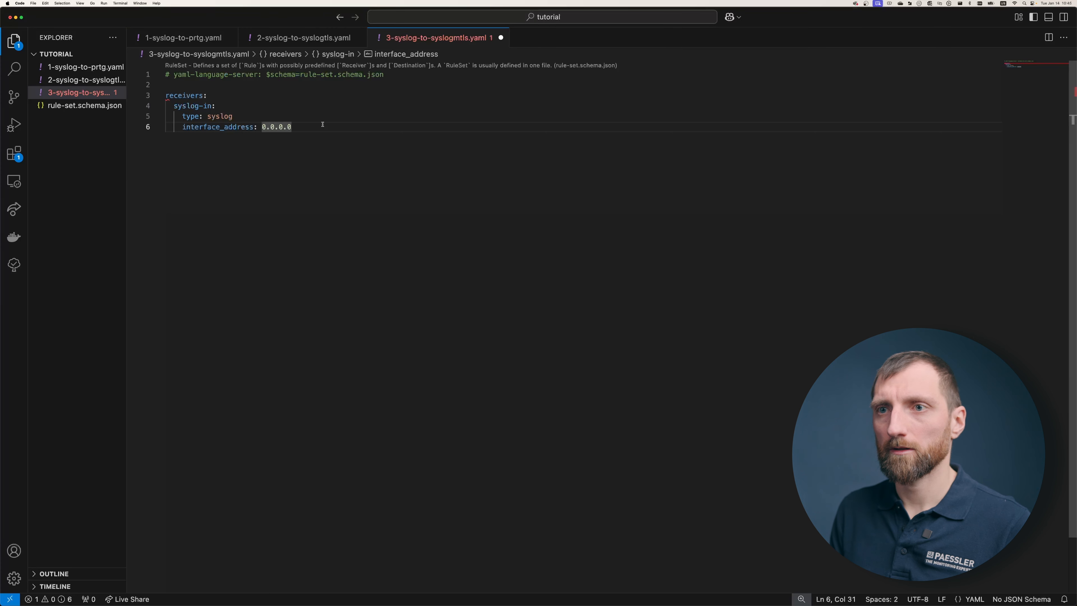
# - Add a top-level destinations section below the receivers section, separated by a blank line
pyautogui.press('Return')
pyautogui.press('Return')
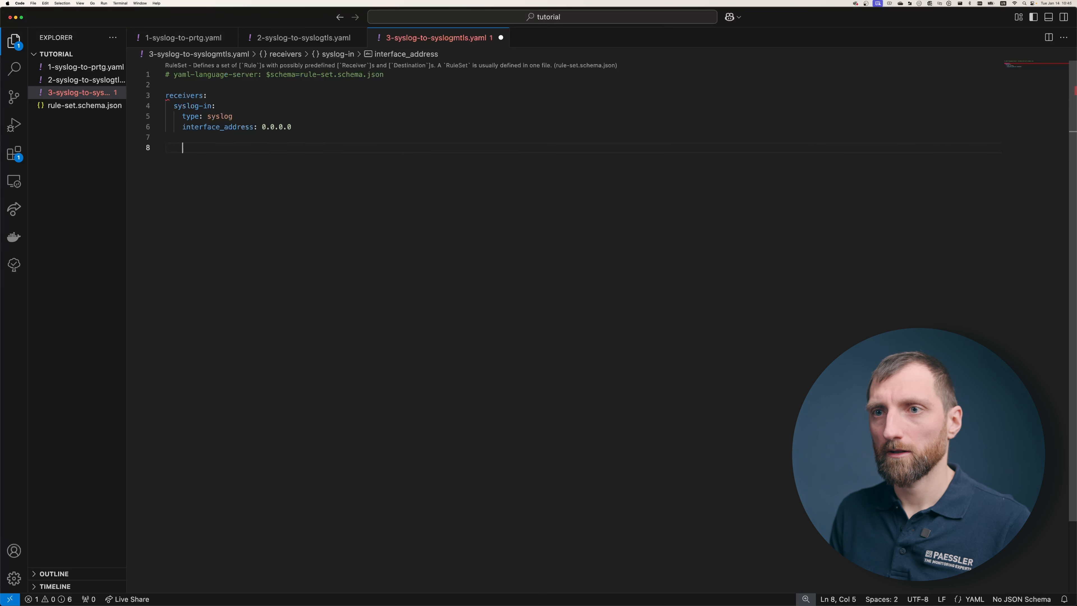
pyautogui.write('de')
pyautogui.press('Return')
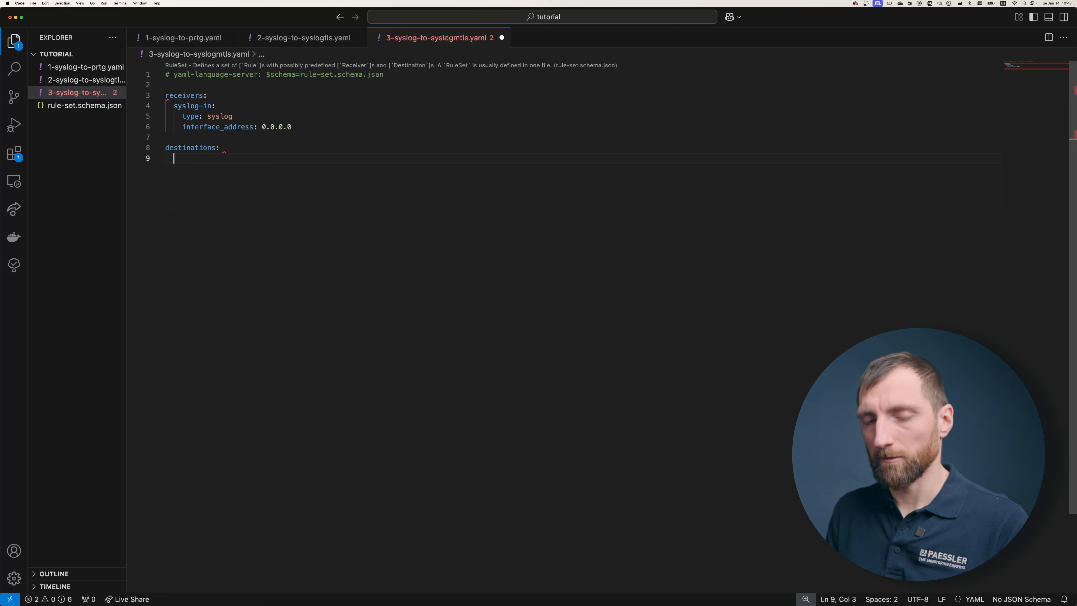
# - Add a destination named rsyslog-mtls under the destinations section
pyautogui.write('rsyts')
pyautogui.press('BackSpace')
pyautogui.press('BackSpace')
pyautogui.write('slo')
pyautogui.press('Down')
pyautogui.press('Return')
pyautogui.press('Left')
pyautogui.press('Left')
pyautogui.press('Left')
pyautogui.write('m')
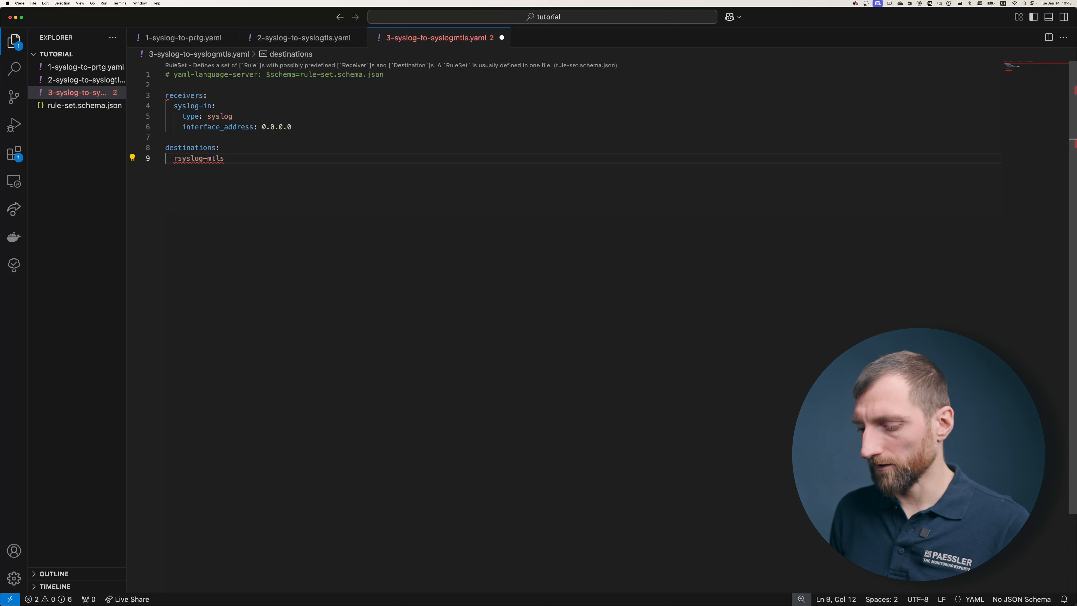
pyautogui.press('End')
pyautogui.write(':')
pyautogui.press('Return')
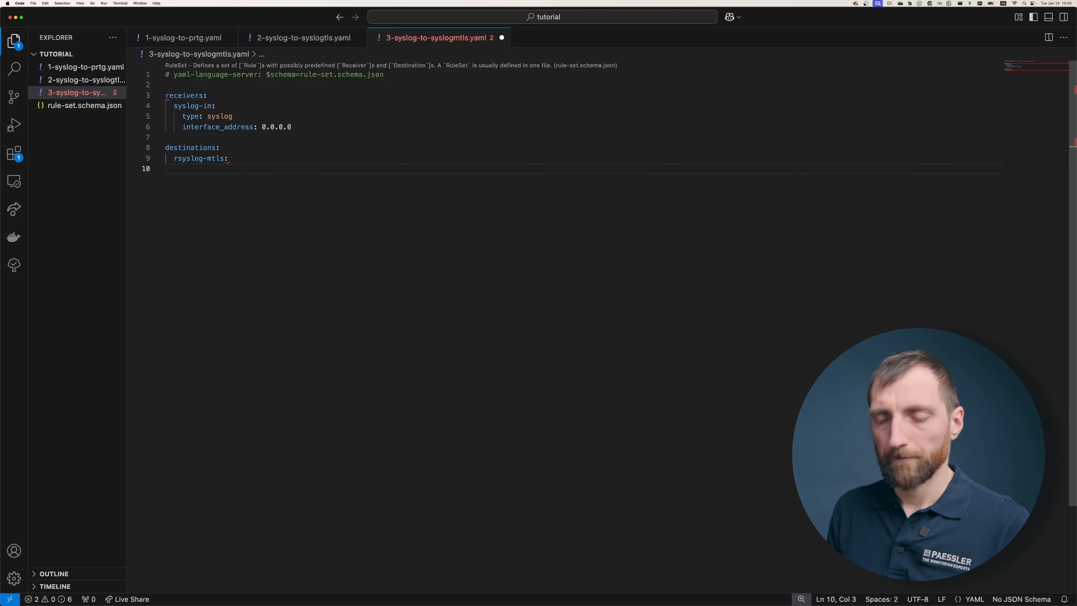
# - Add a type entry with the value syslog on the line below rsyslog-mtls
pyautogui.write('type')
pyautogui.press('BackSpace')
pyautogui.press('BackSpace')
pyautogui.press('BackSpace')
pyautogui.press('BackSpace')
pyautogui.write('ty')
pyautogui.press('Return')
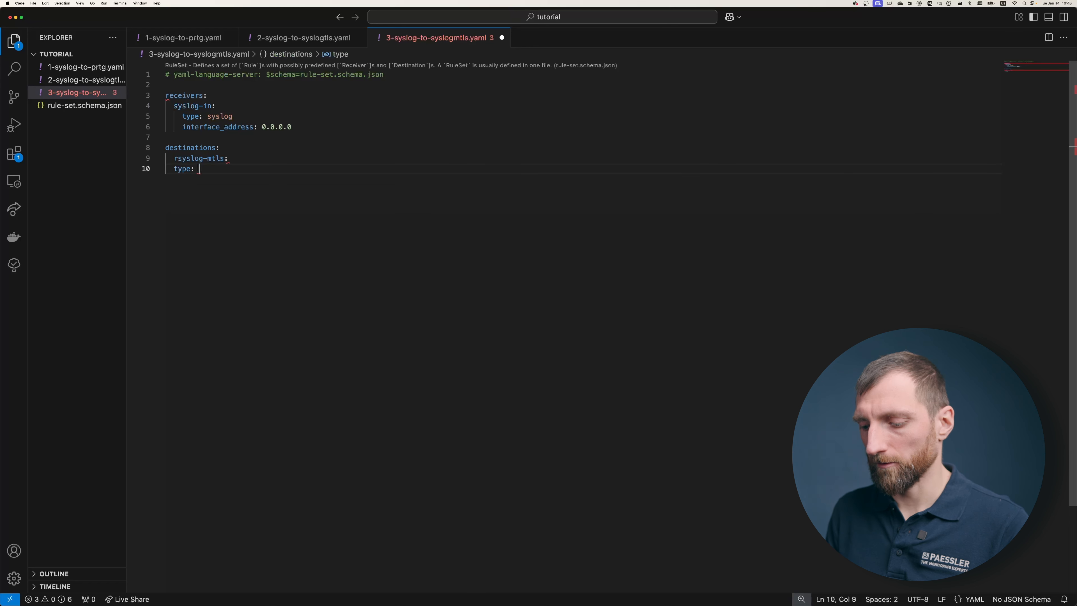
pyautogui.write('syslog')
pyautogui.press('Return')
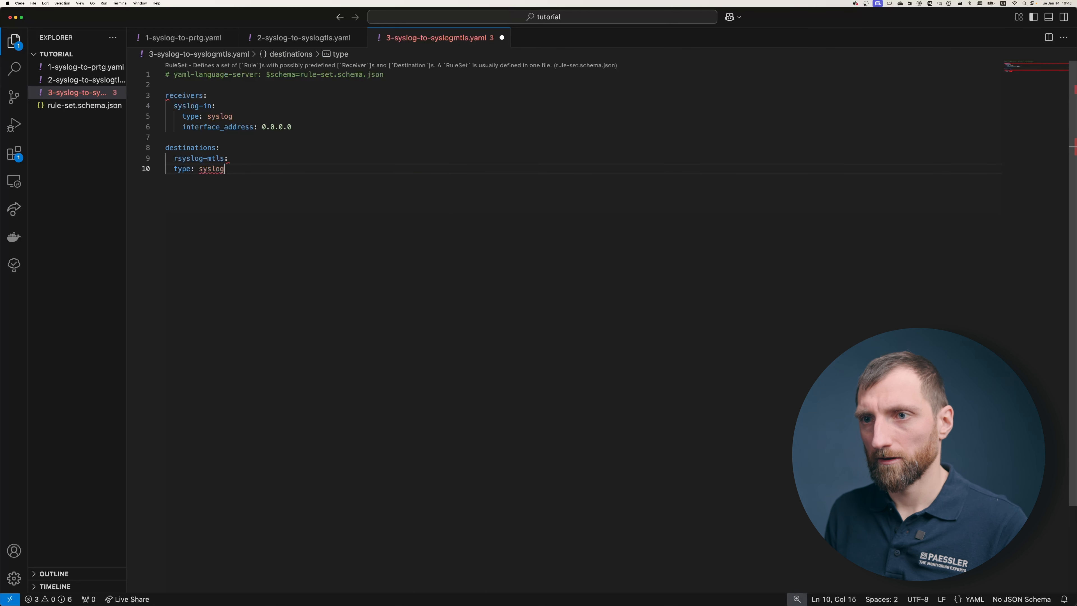
pyautogui.press('Return')
pyautogui.press('BackSpace')
pyautogui.press('BackSpace')
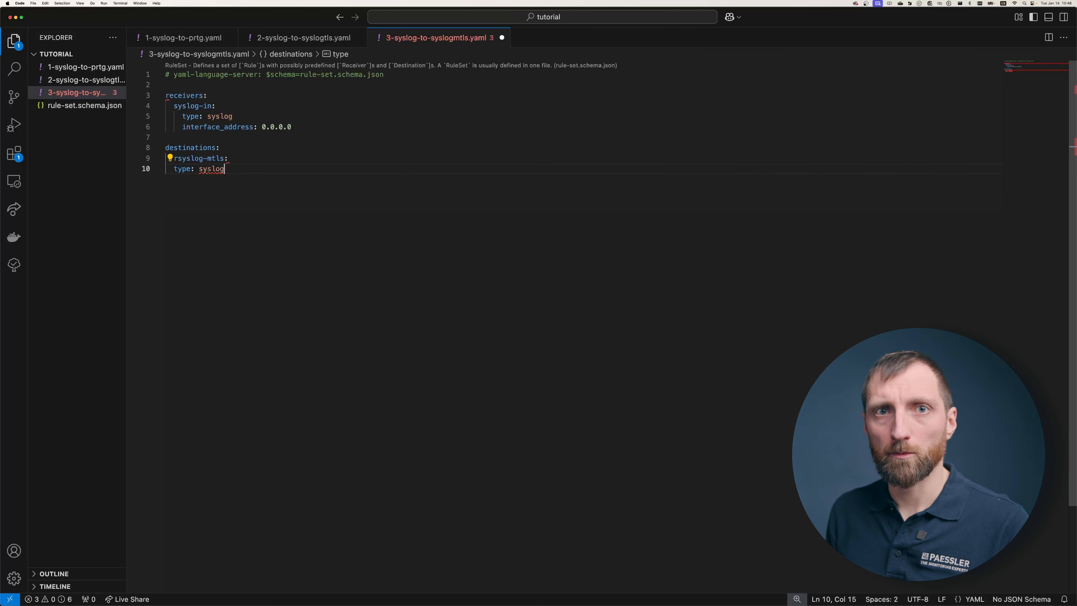
# - Indent the type line one level so it belongs to rsyslog-mtls, and save the file
pyautogui.press('super+Left')
pyautogui.press('Tab')
pyautogui.press('super+s')
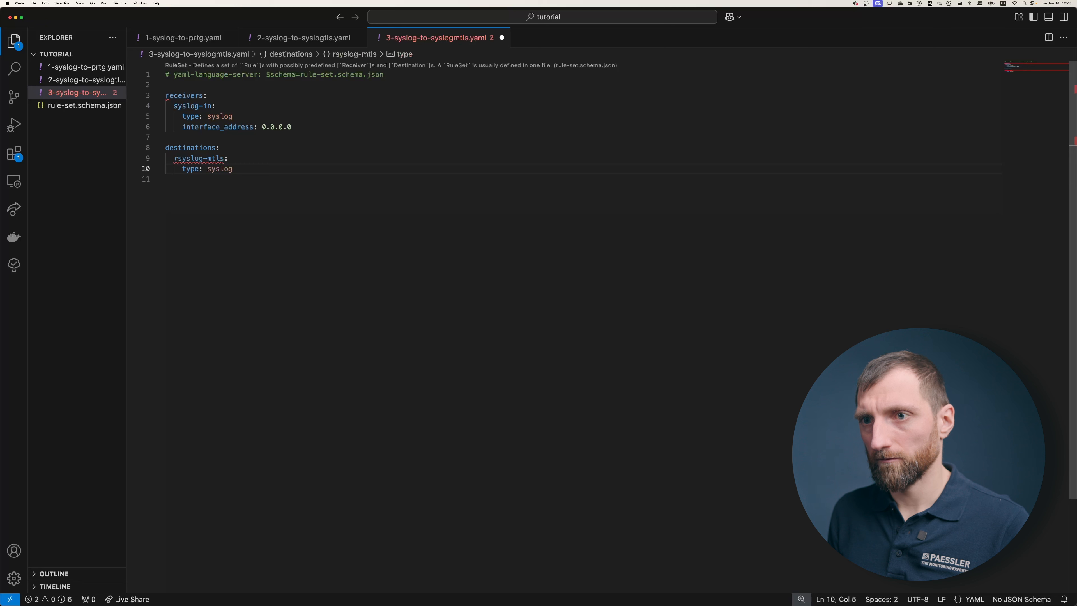
pyautogui.press('Up')
pyautogui.press('Down')
pyautogui.press('super+Right')
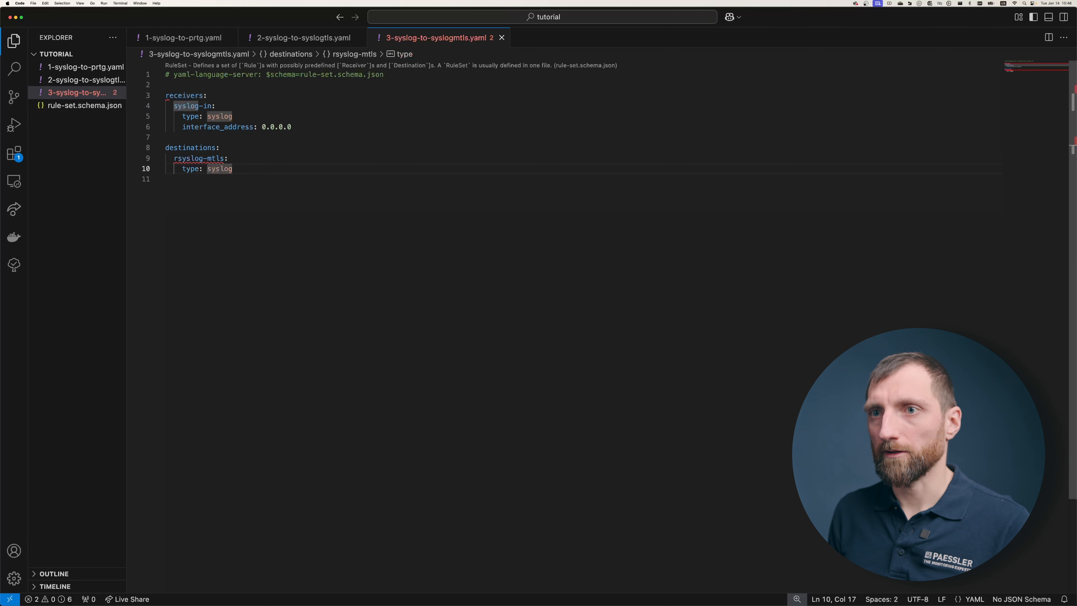
# - Add a host entry with the value rsyslog.lan below the type line of the rsyslog-mtls destination
pyautogui.press('Return')
pyautogui.write('host: rys')
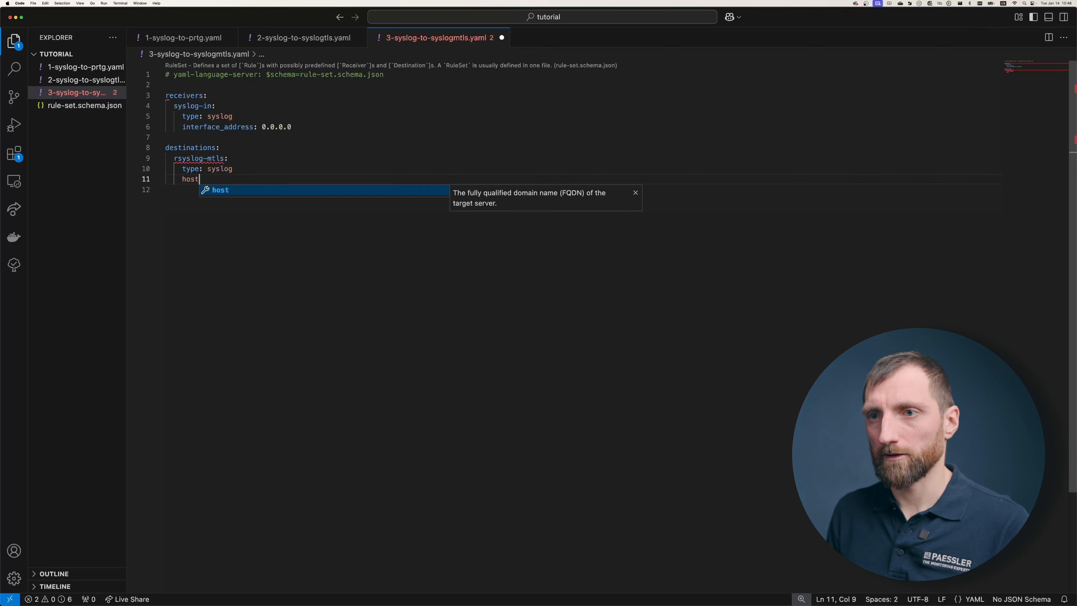
pyautogui.press('BackSpace')
pyautogui.press('BackSpace')
pyautogui.press('BackSpace')
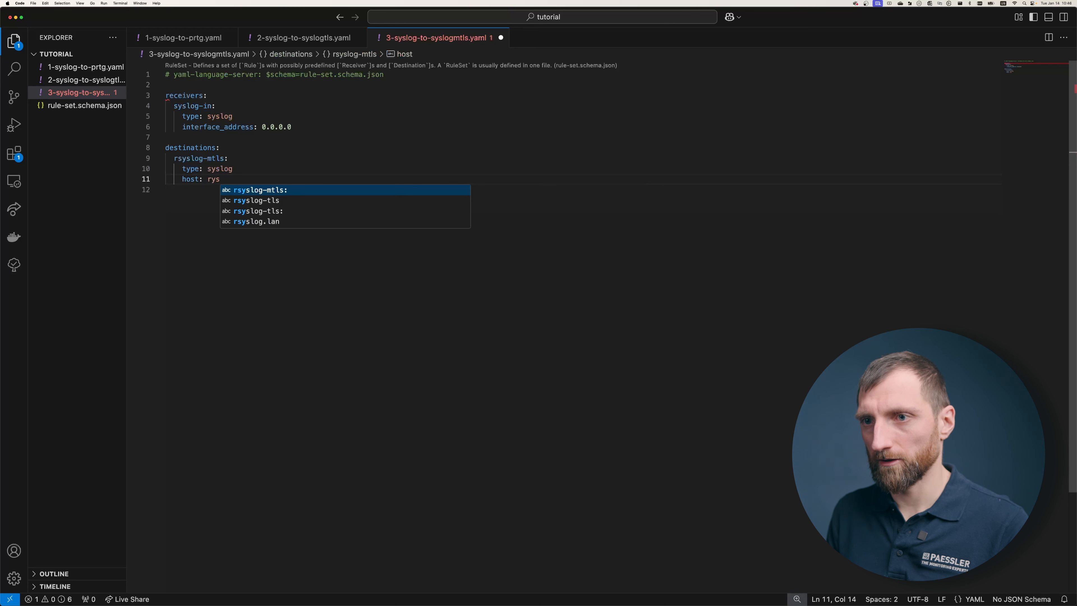
pyautogui.write('rsyslog.lan')
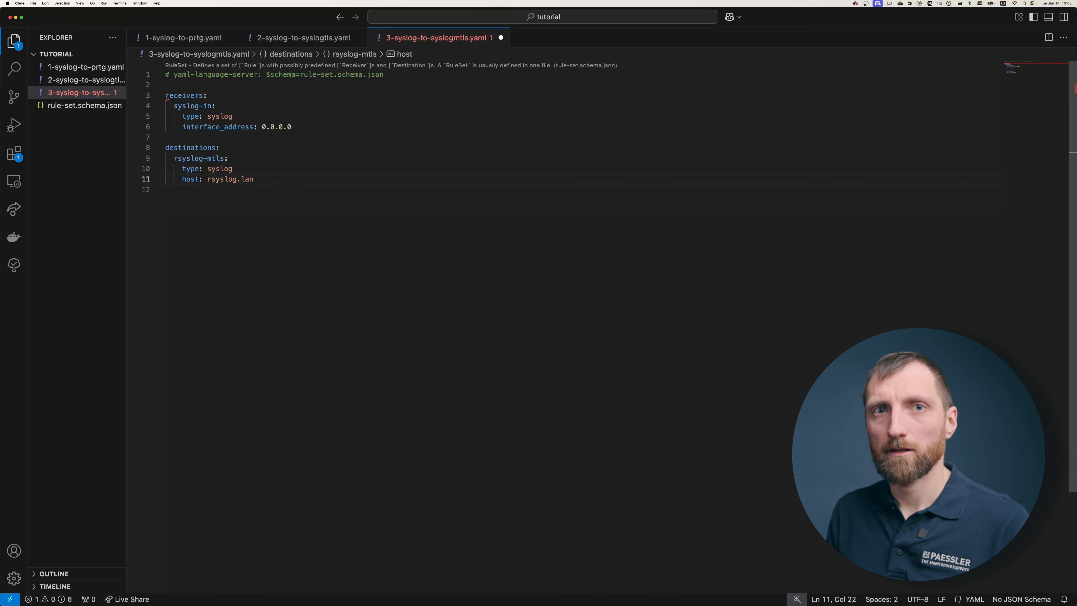
# - Add a port entry with the value 7514 below the host line
pyautogui.press('Return')
pyautogui.write('port:')
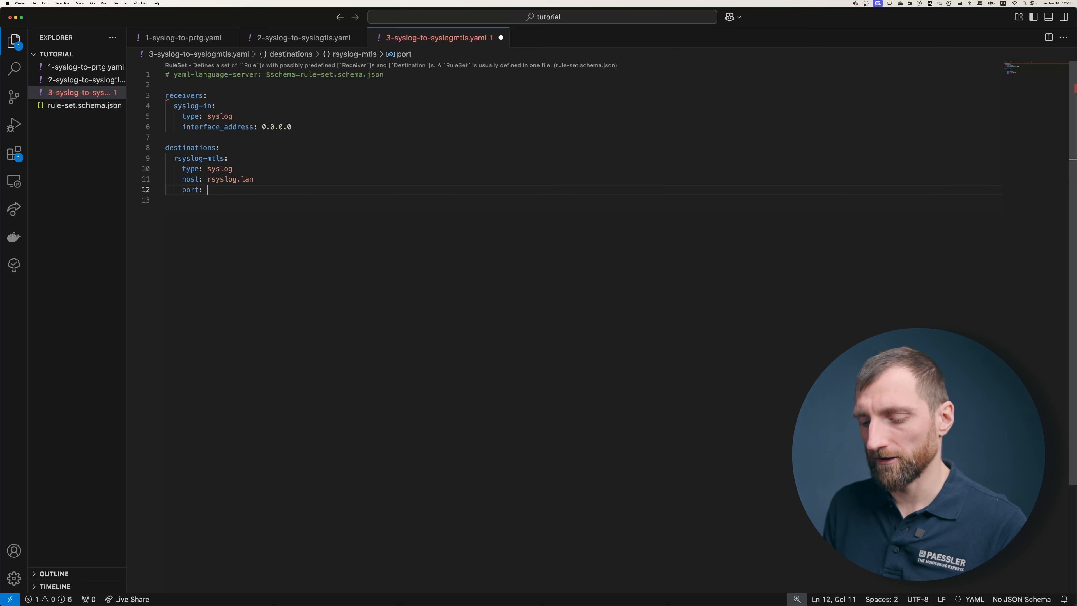
pyautogui.write('7514')
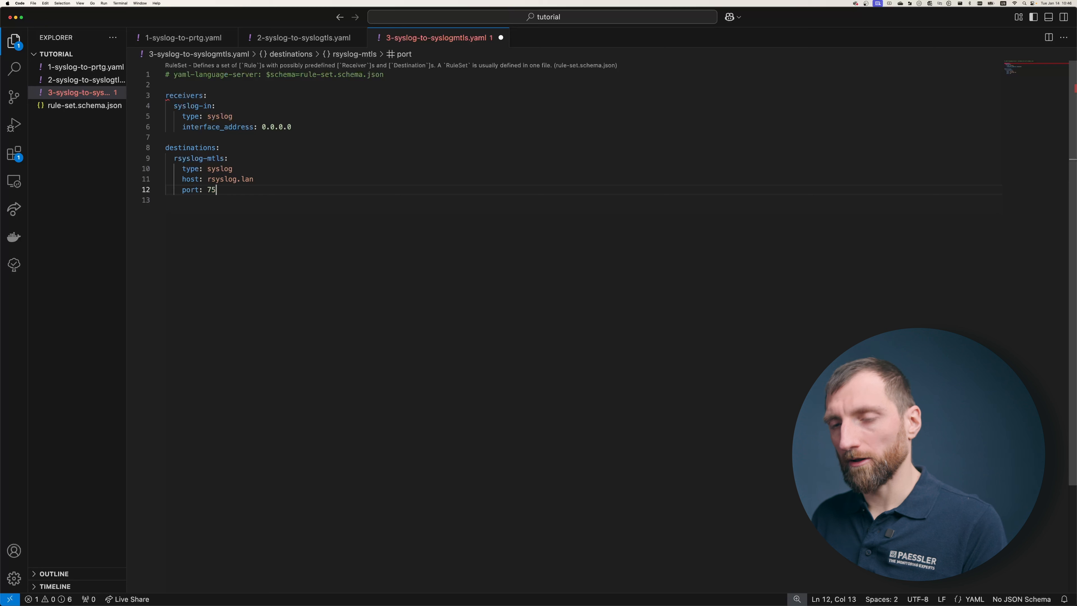
# - Add a transport block below the port line and set its type to tls
pyautogui.press('Return')
pyautogui.write('tr')
pyautogui.press('Return')
pyautogui.press('Right')
pyautogui.press('Right')
pyautogui.press('Right')
pyautogui.press('Right')
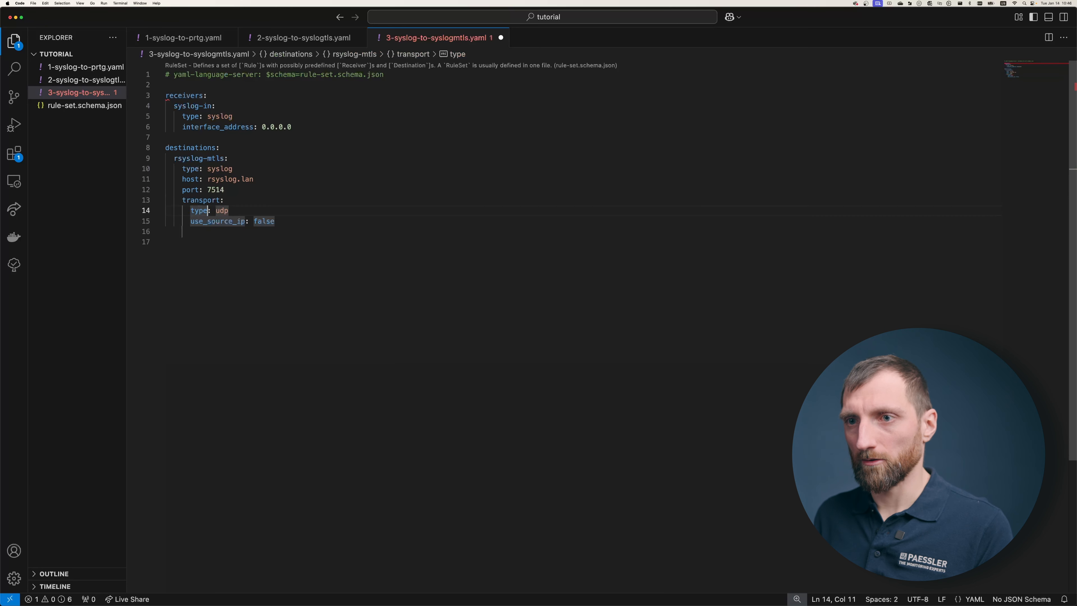
pyautogui.press('BackSpace')
pyautogui.press('BackSpace')
pyautogui.press('BackSpace')
pyautogui.write('tls')
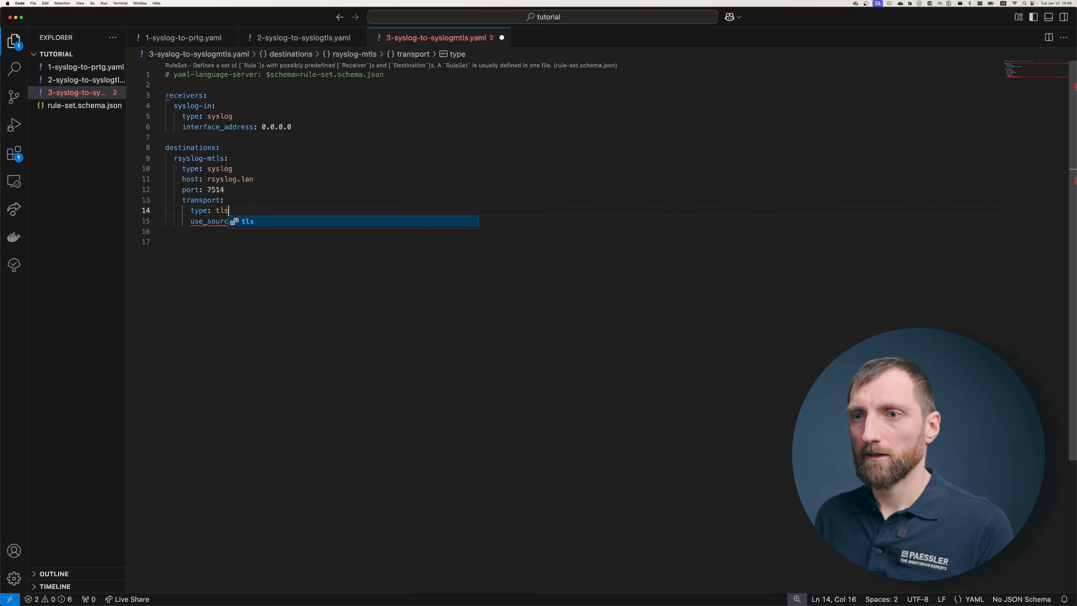
# - Delete the use_source_ip line from the transport block
pyautogui.press('Escape')
pyautogui.press('Down')
pyautogui.press('super+shift+k')
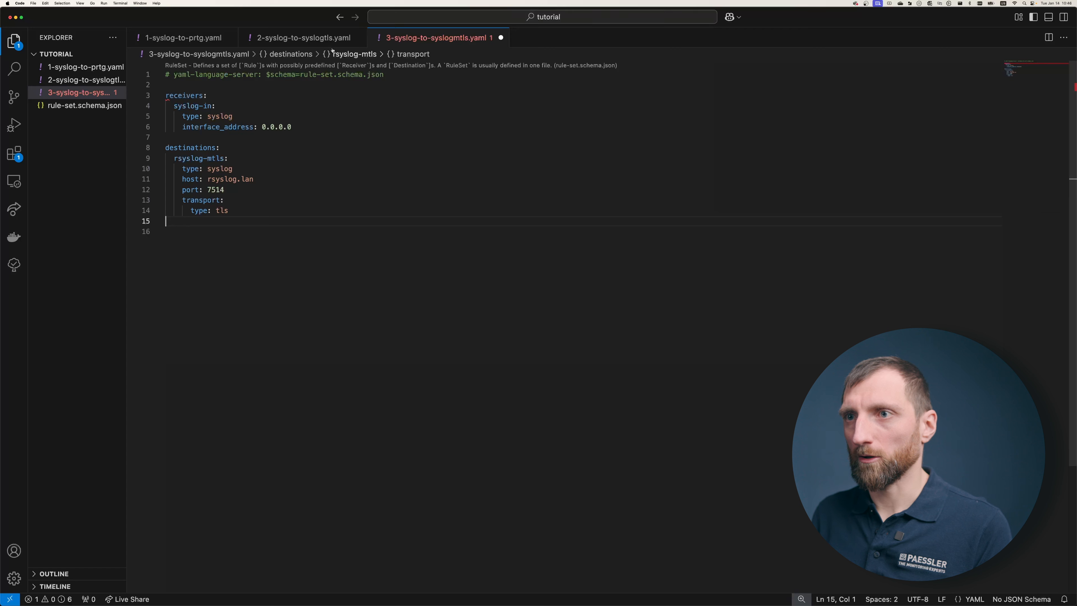
# - Copy the root_cas line from 2-syslog-to-syslogtls.yaml and paste it below the tls type line in 3-syslog-to-syslogmtls.yaml
pyautogui.click(324, 44)
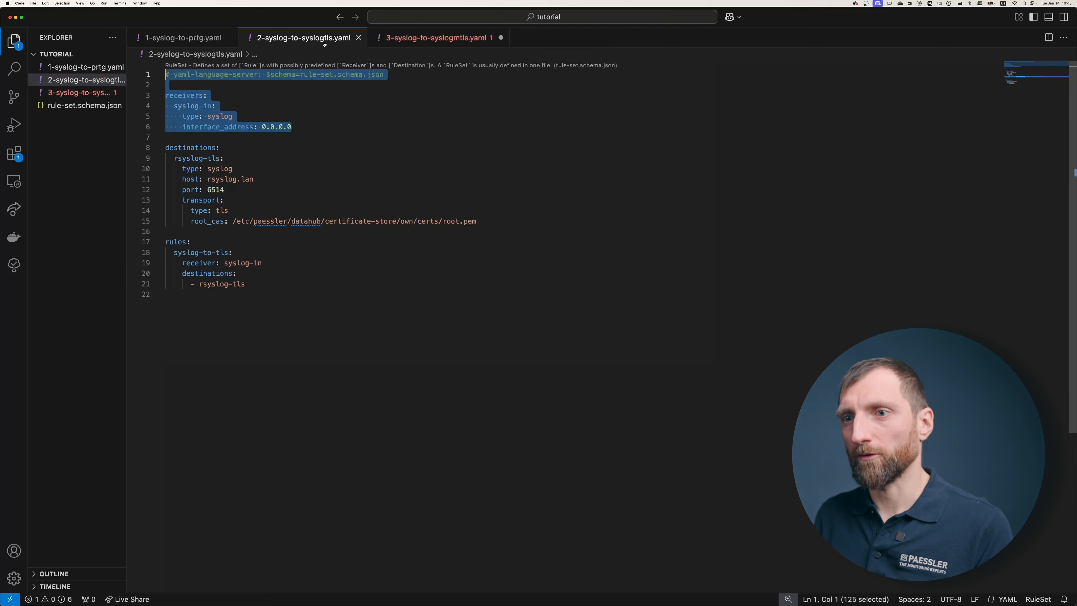
pyautogui.tripleClick(210, 221)
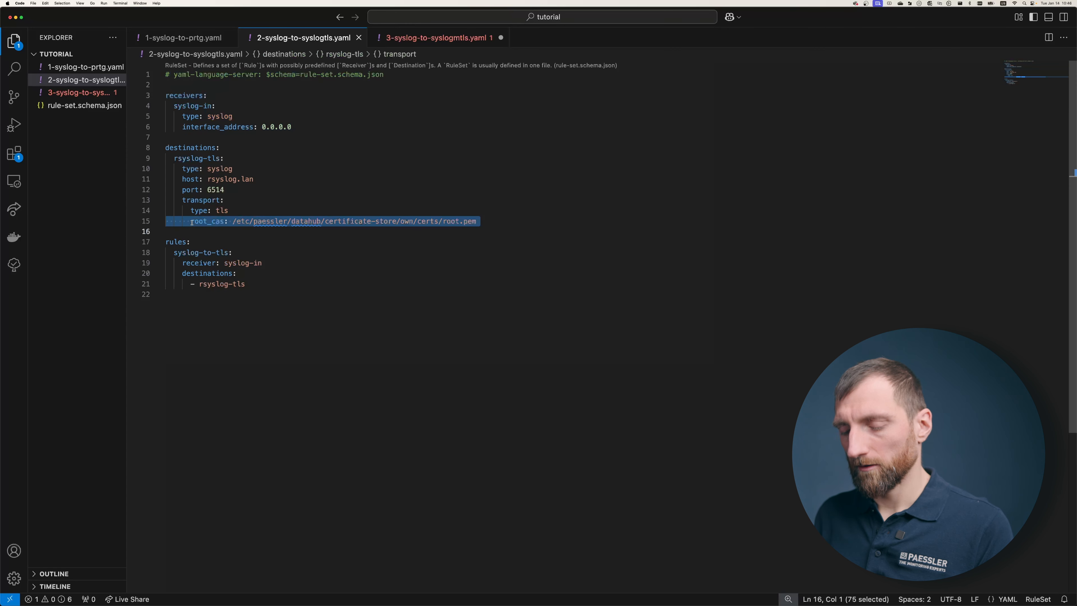
pyautogui.click(434, 39)
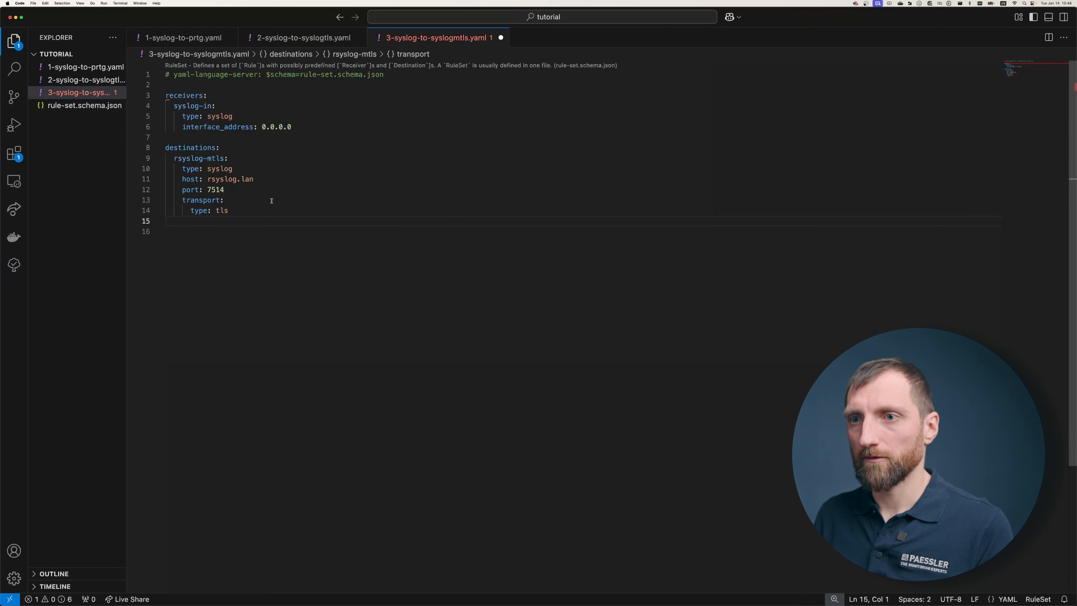
pyautogui.click(231, 210)
pyautogui.press('Return')
pyautogui.write('root_cas: /etc/paessler/datahub/certificate-store/own/certs/root.pem')
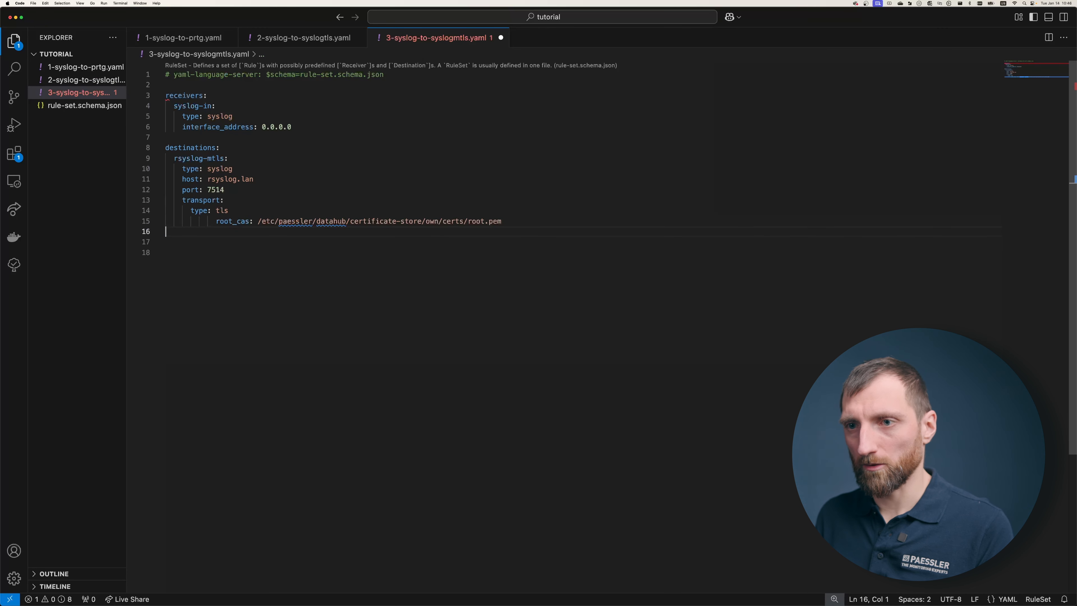
# - Correct the indentation of the pasted root_cas line so it aligns with the transport type entry
pyautogui.press('Up')
pyautogui.hotkey('alt', 'Right')
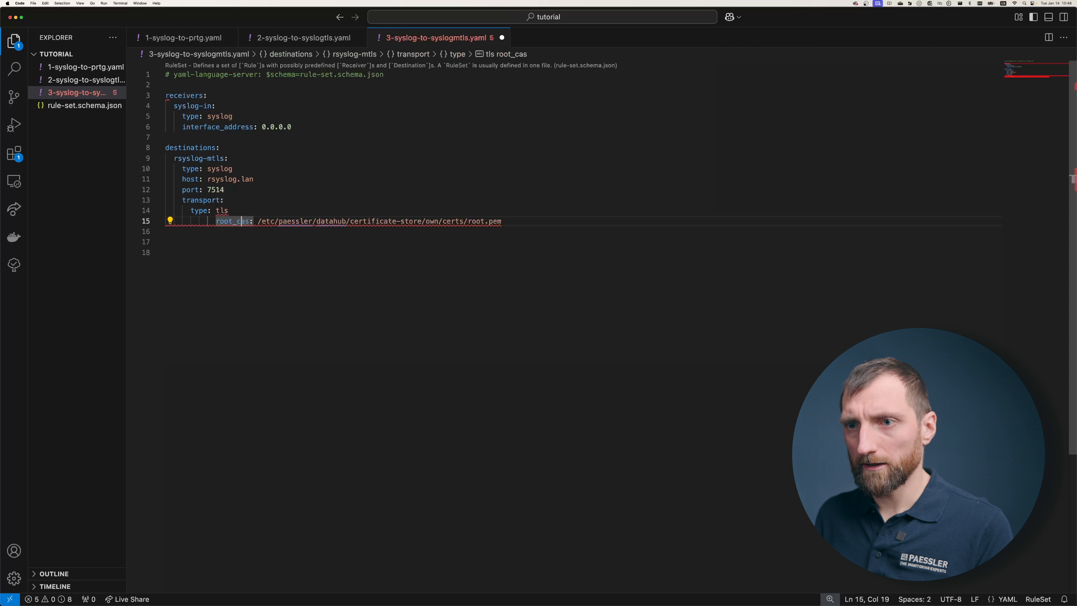
pyautogui.press('BackSpace')
pyautogui.press('BackSpace')
pyautogui.press('BackSpace')
pyautogui.press('BackSpace')
pyautogui.press('Tab')
# - Add a client_certificate entry with the value datahub_client.pem below the root_cas line
pyautogui.press('super+Right')
pyautogui.press('Return')
pyautogui.write('c')
pyautogui.press('Return')
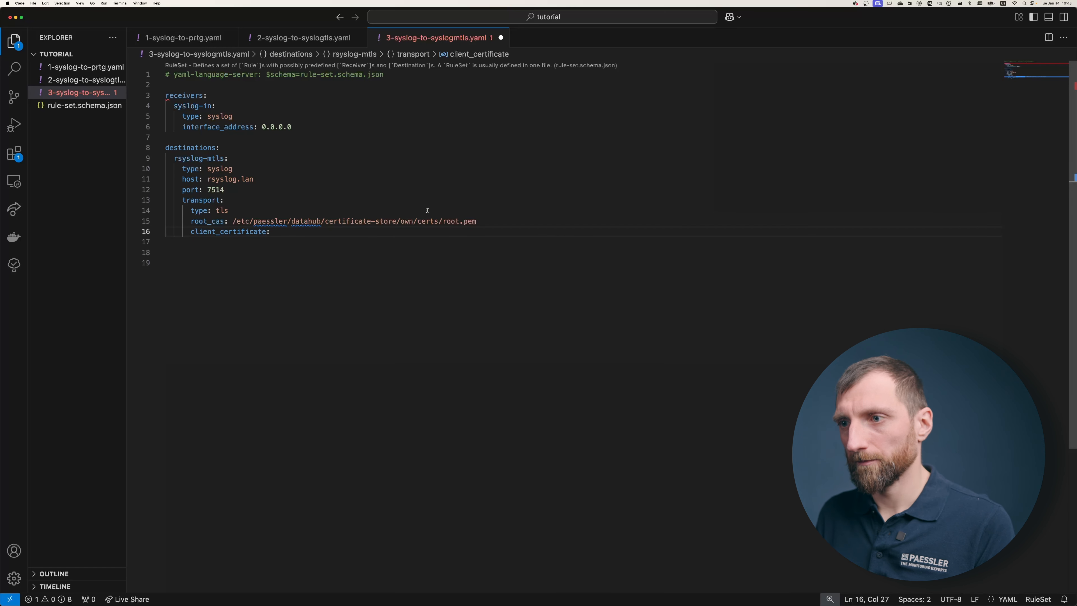
pyautogui.click(451, 221)
pyautogui.click(372, 231)
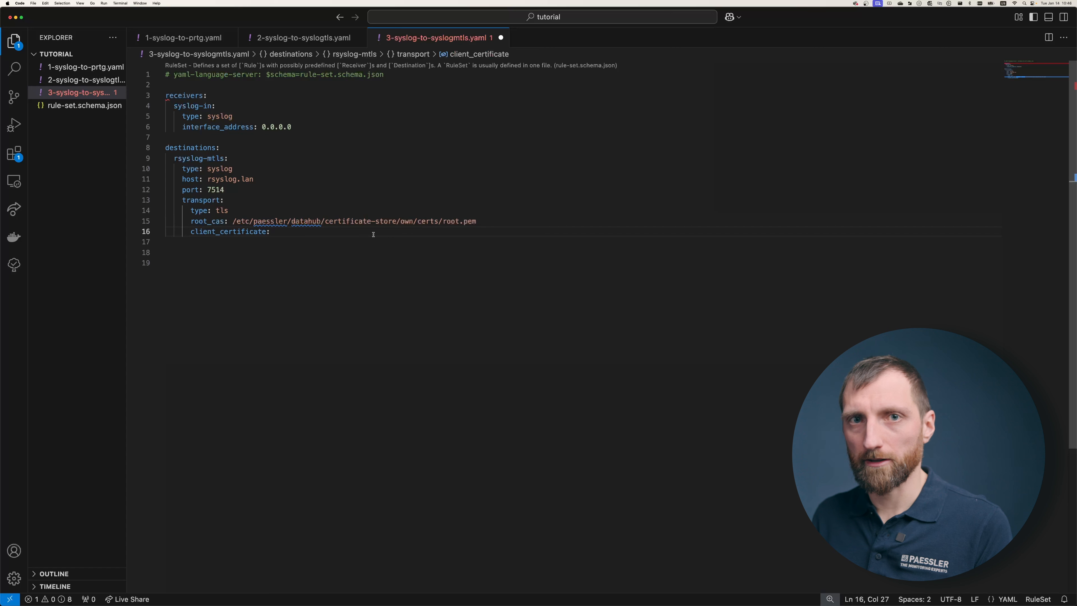
pyautogui.write('datahub_')
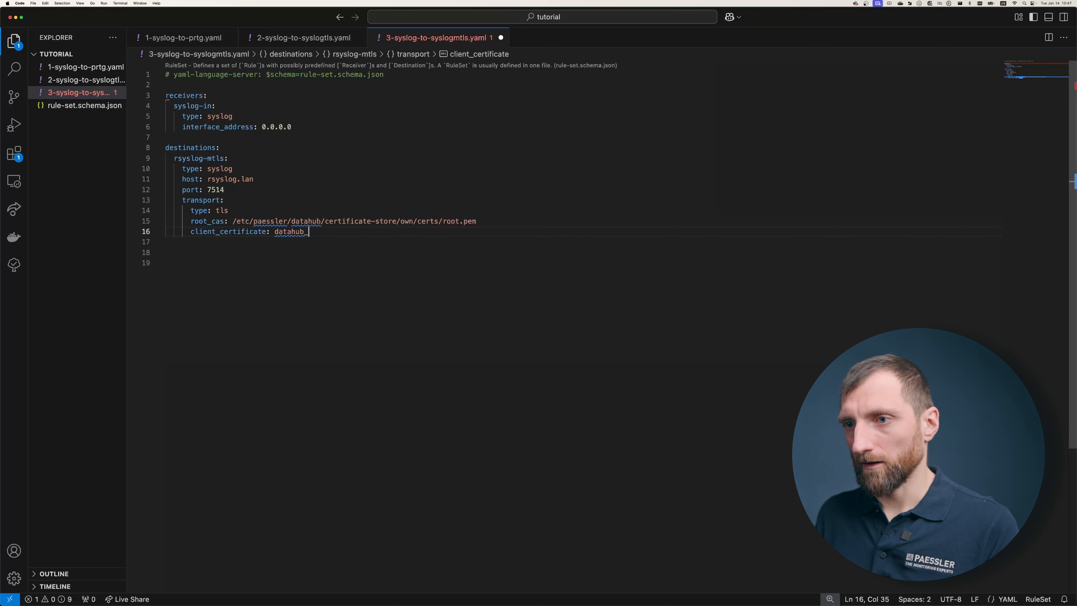
pyautogui.write('client.pem')
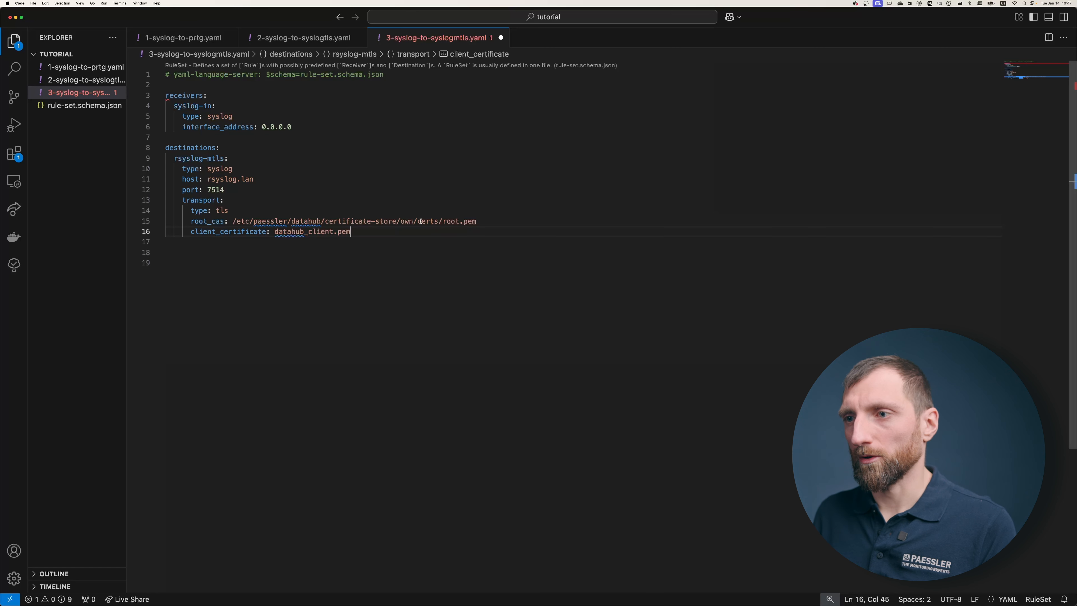
# - Return to the end of the client_certificate line and save the rule set file
pyautogui.doubleClick(405, 220)
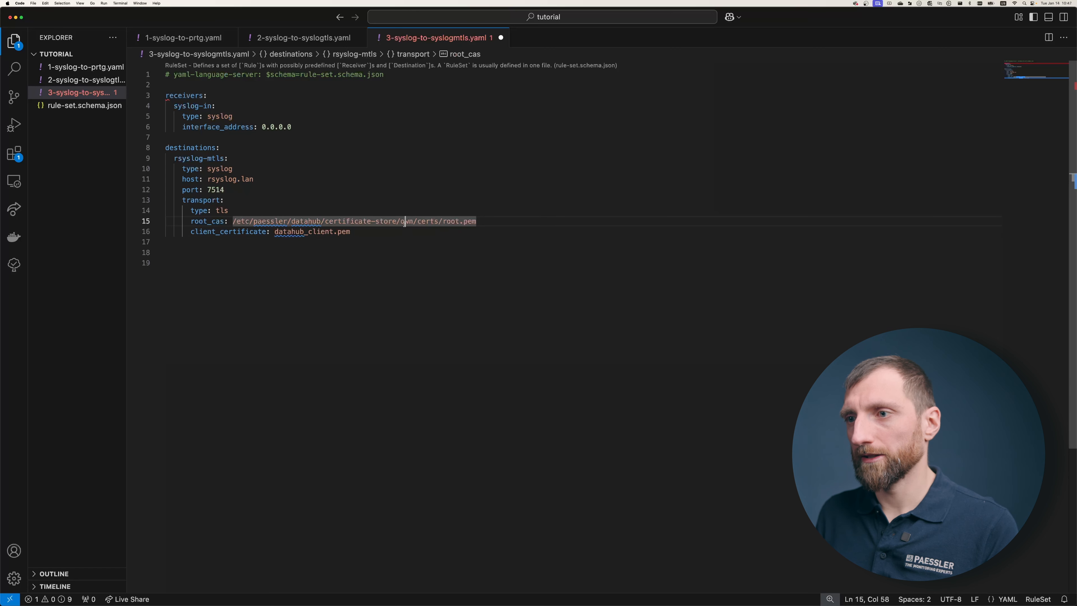
pyautogui.click(403, 241)
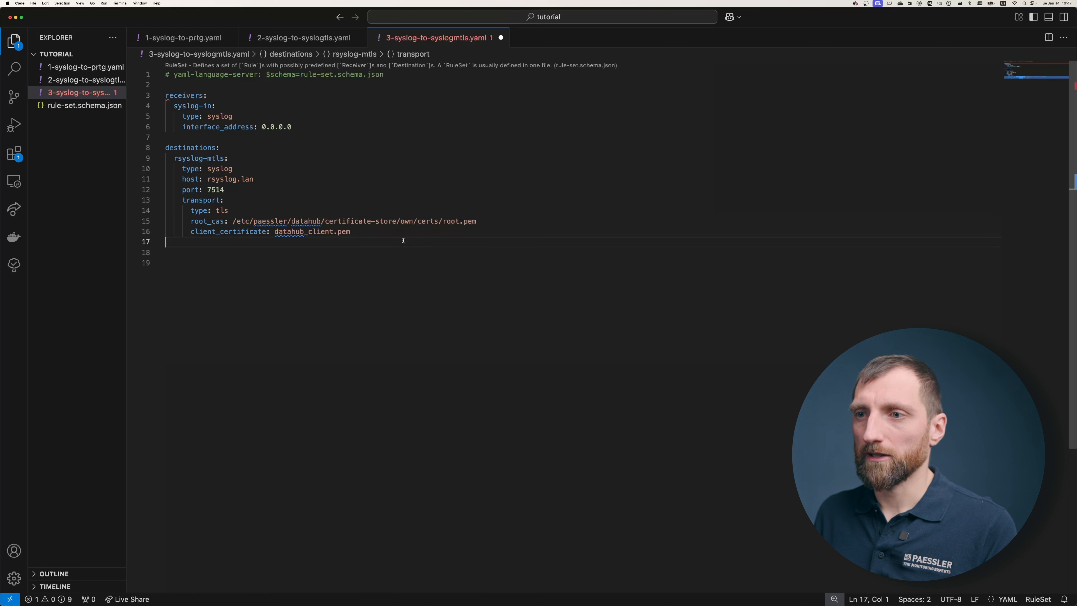
pyautogui.doubleClick(404, 222)
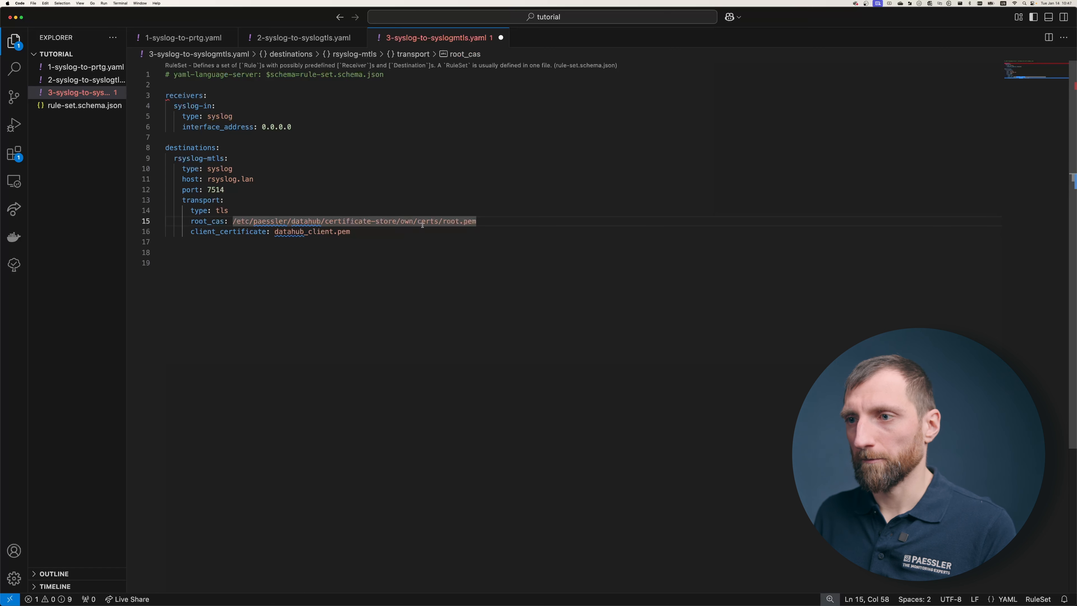
pyautogui.click(408, 239)
pyautogui.doubleClick(413, 231)
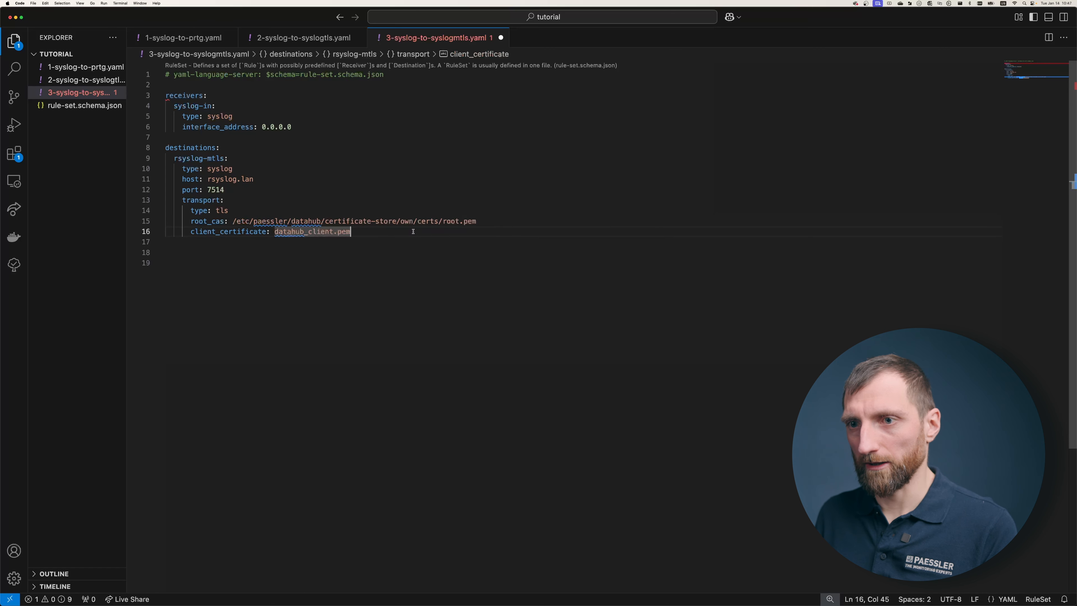
pyautogui.press('super+s')
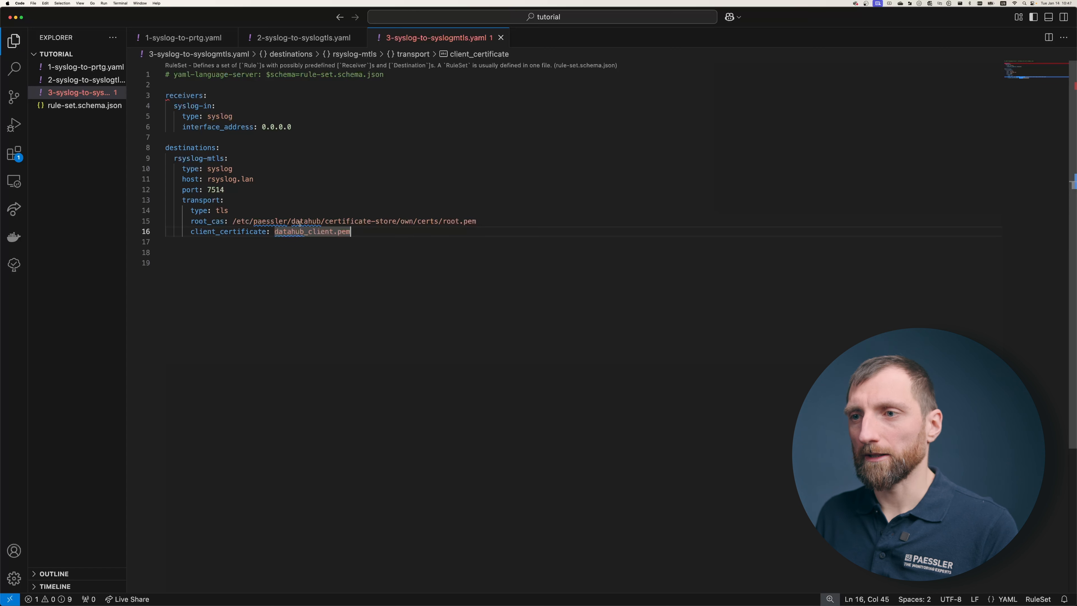
# - Add a top-level rules section below the destinations section, separated by a blank line
pyautogui.click(379, 236)
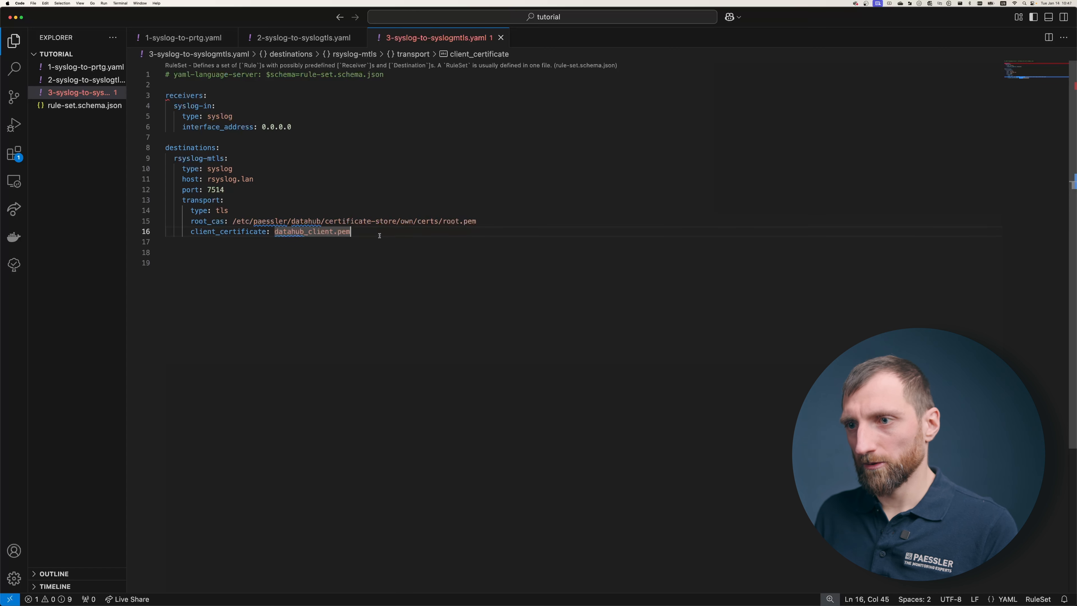
pyautogui.press('Return')
pyautogui.press('Return')
pyautogui.press('BackSpace')
pyautogui.press('BackSpace')
pyautogui.write('rule')
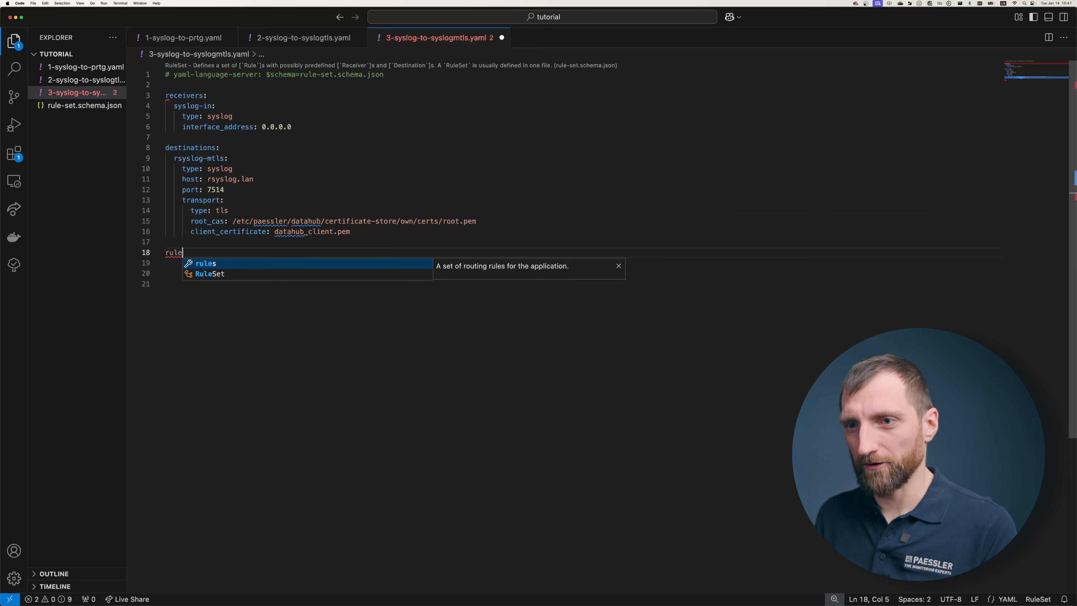
pyautogui.press('Return')
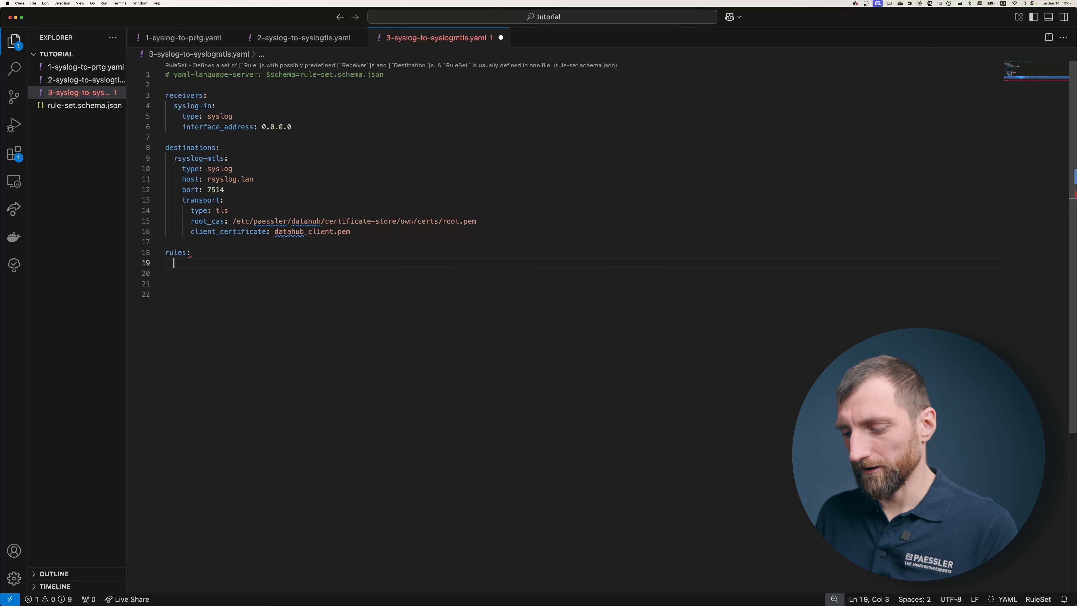
# - Add a rule named syslog-tosyslogmtls under the rules section
pyautogui.write('yslo')
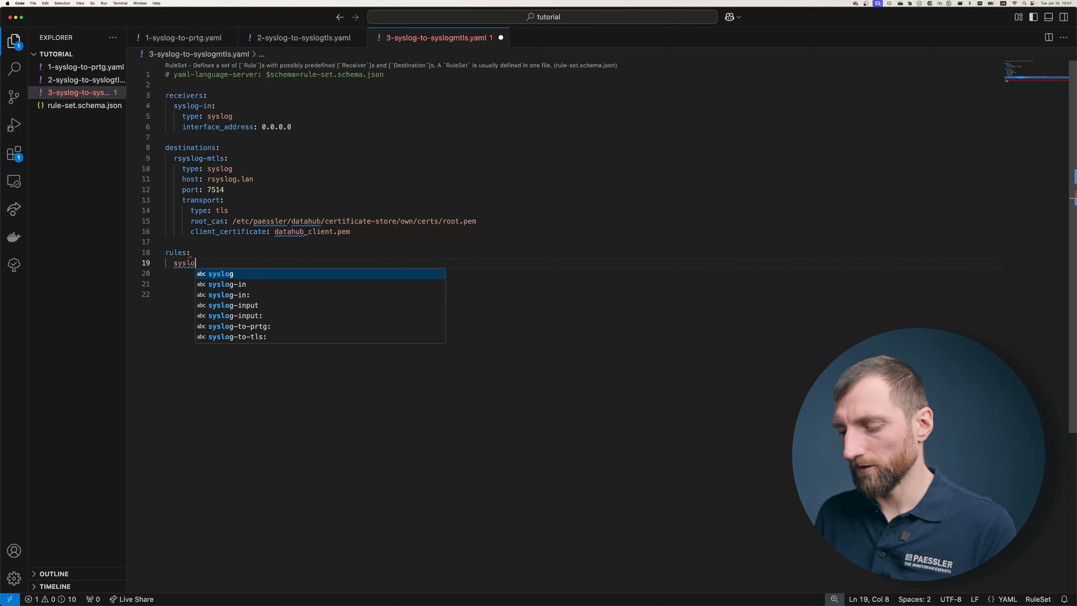
pyautogui.write('g-tosys')
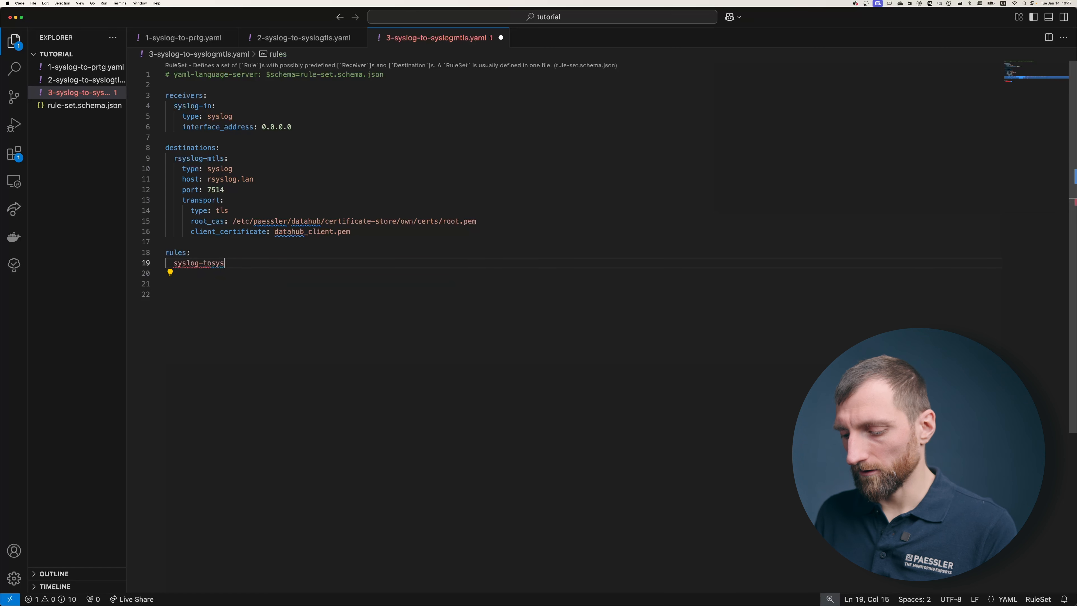
pyautogui.write('logmtls')
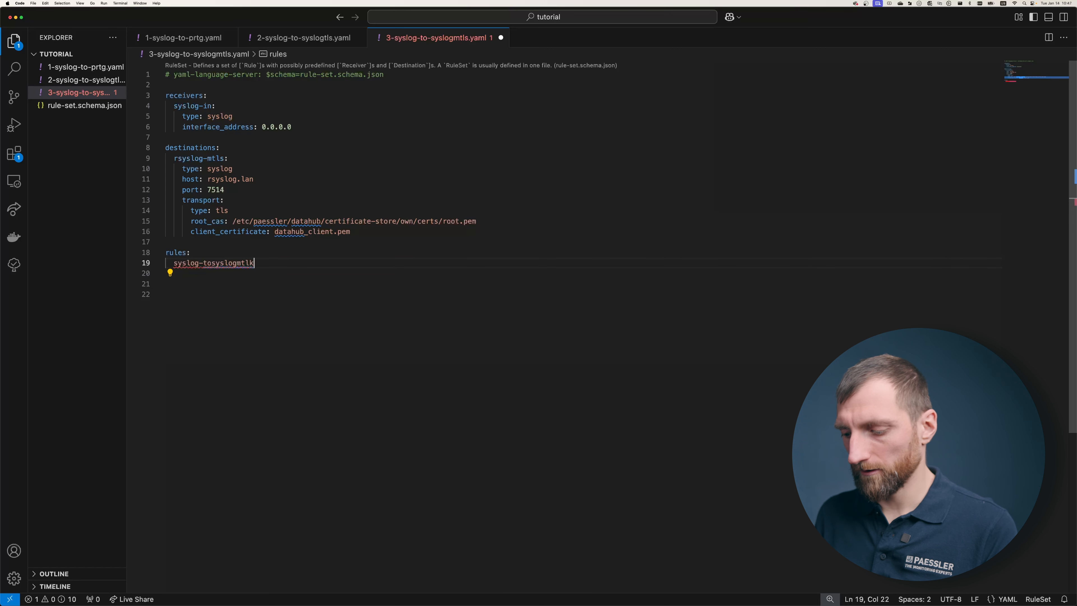
pyautogui.write(':')
# - Add a receiver entry with the value syslog-in on the line below the rule name
pyautogui.press('Return')
pyautogui.write('receiver: ')
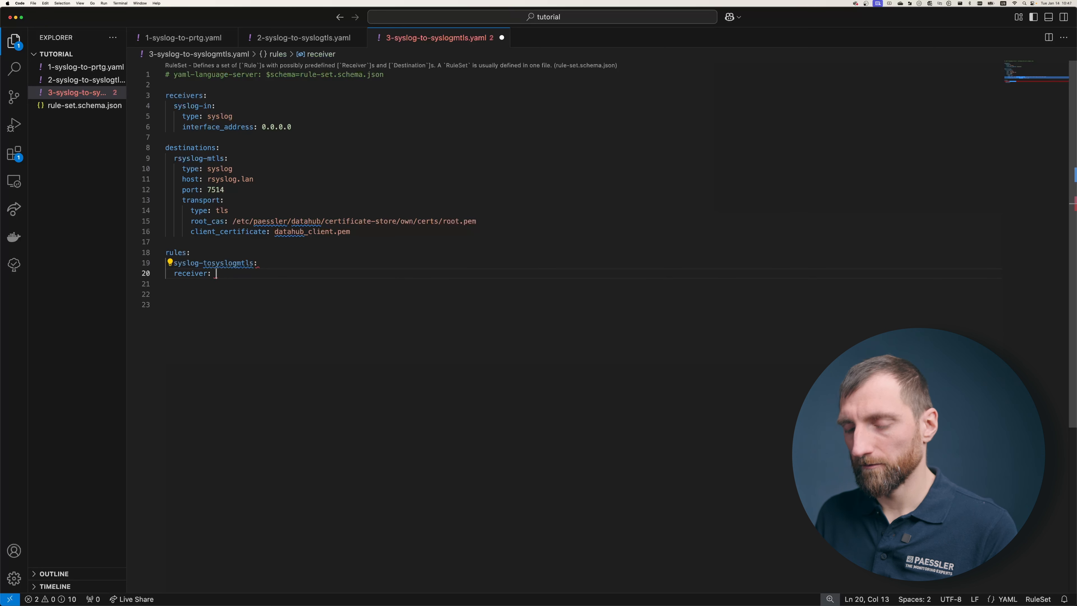
pyautogui.write('syslog-inp')
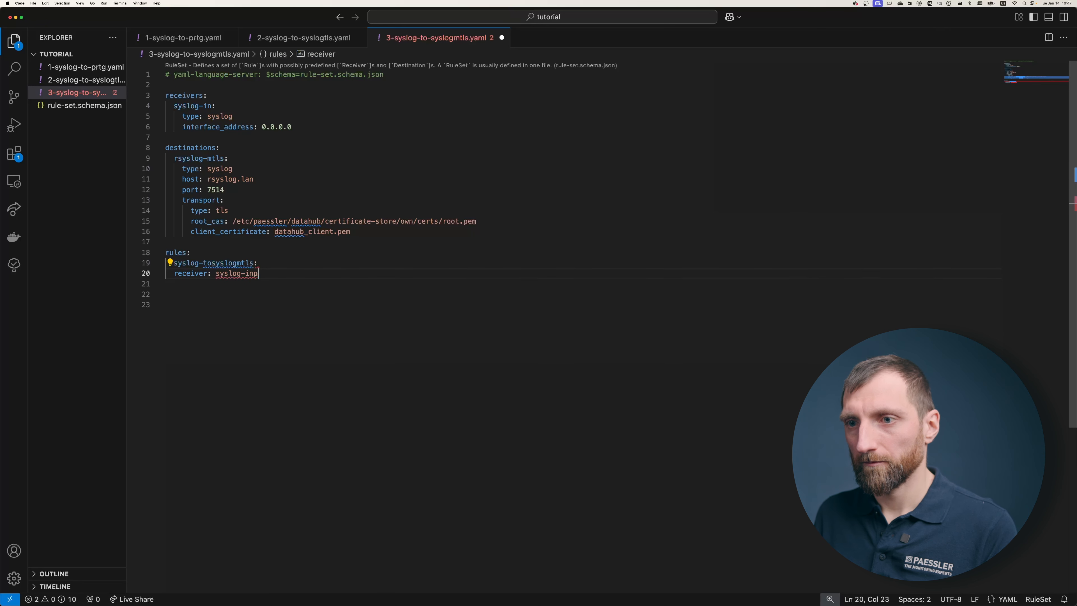
pyautogui.press('BackSpace')
# - Add a destinations entry with the list item rsyslog-mtls below the receiver line, and save the file
pyautogui.press('Return')
pyautogui.write('de')
pyautogui.press('Return')
pyautogui.write('-')
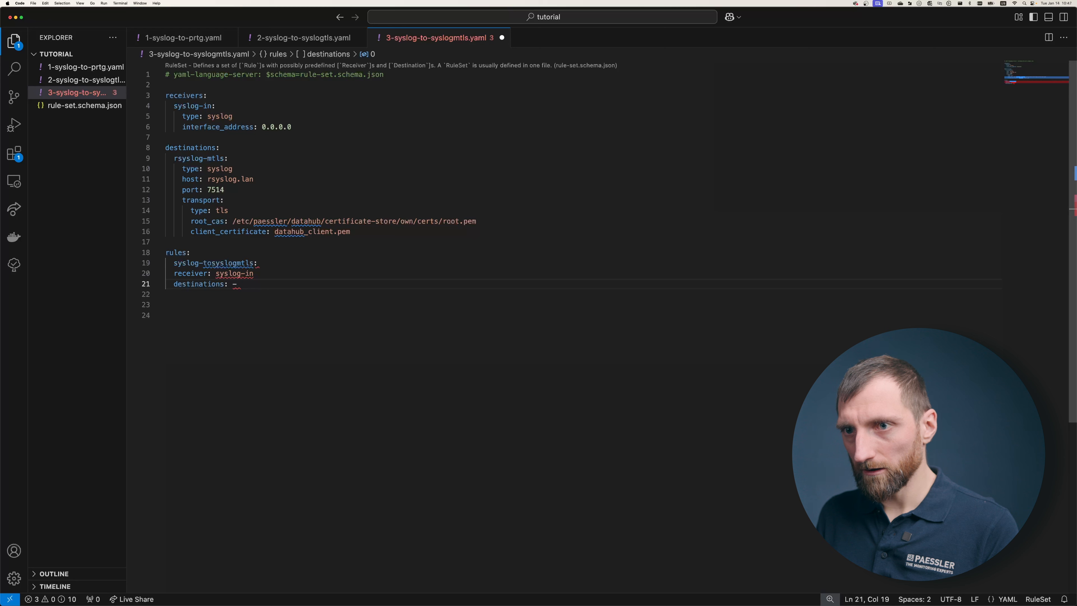
pyautogui.write(' r')
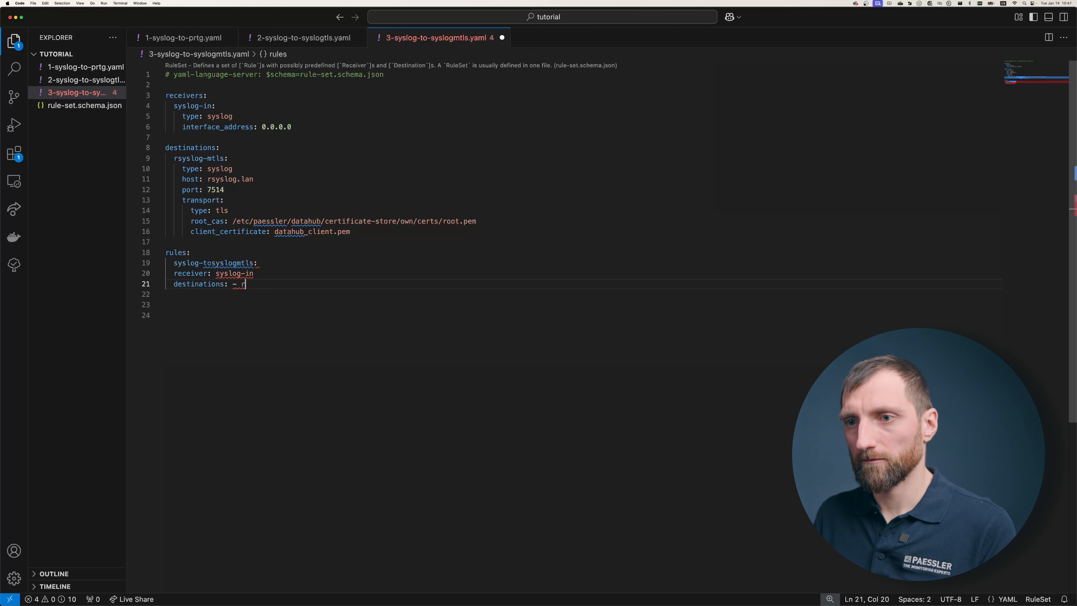
pyautogui.write('sys')
pyautogui.press('Return')
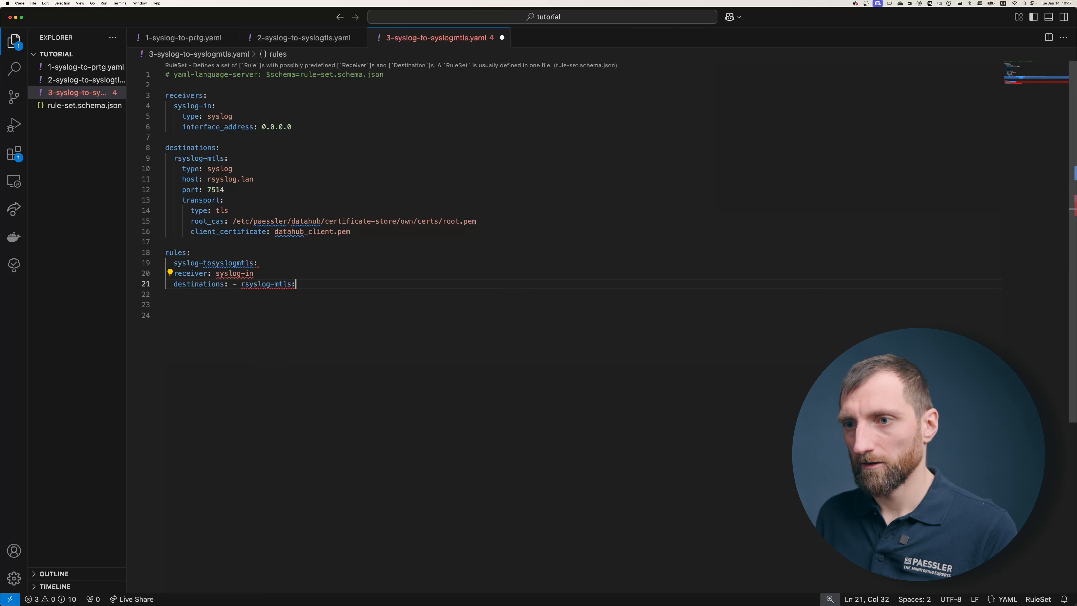
pyautogui.press('super+s')
# - Indent the receiver and destinations lines one level so they belong to the rule, and save the file
pyautogui.press('Up')
pyautogui.press('Home')
pyautogui.press('Tab')
pyautogui.press('Down')
pyautogui.press('Home')
pyautogui.press('Tab')
pyautogui.press('super+s')
# - Move the rsyslog-mtls list item onto its own indented line below destinations in the rule, and save the file
pyautogui.press('Right')
pyautogui.press('Right')
pyautogui.press('Right')
pyautogui.press('Right')
pyautogui.press('Right')
pyautogui.press('Right')
pyautogui.press('Right')
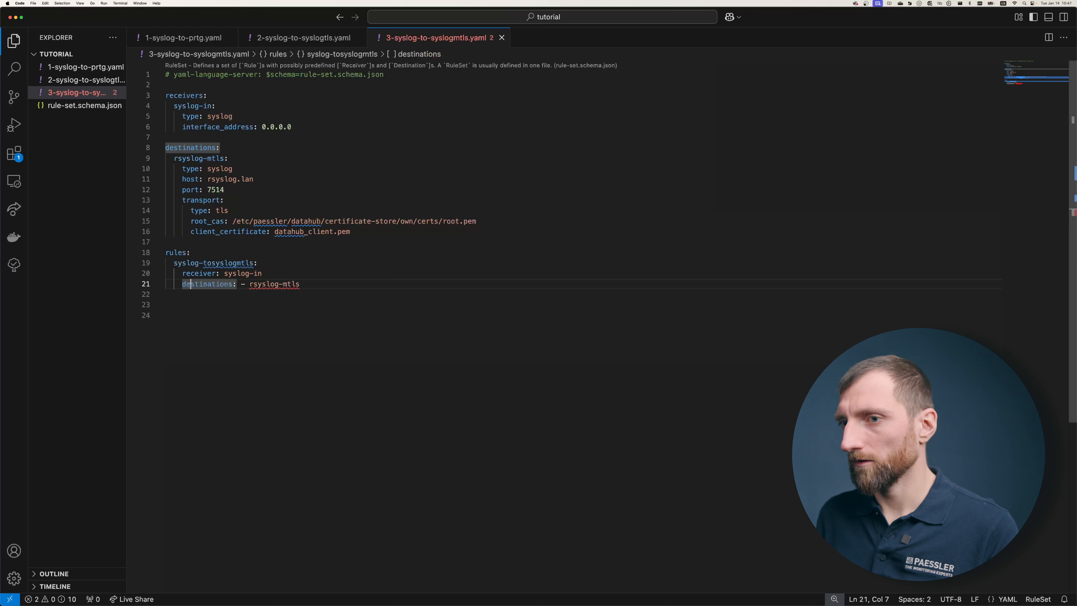
pyautogui.press('Right')
pyautogui.press('Right')
pyautogui.press('Right')
pyautogui.press('Right')
pyautogui.press('Right')
pyautogui.press('Right')
pyautogui.press('Right')
pyautogui.press('Right')
pyautogui.press('Right')
pyautogui.press('Left')
pyautogui.press('Left')
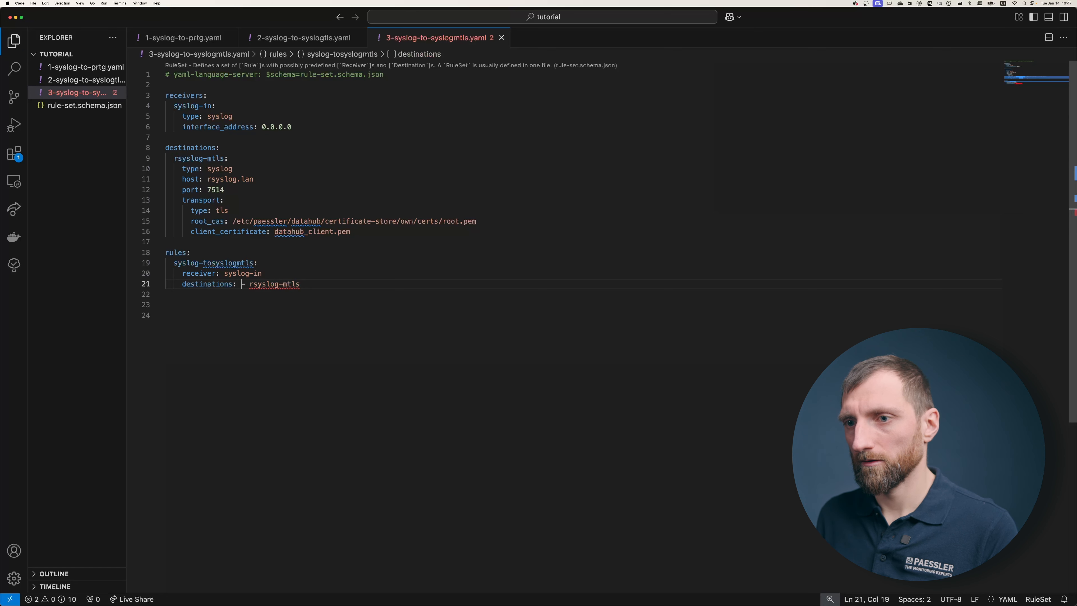
pyautogui.press('Return')
pyautogui.press('super+s')
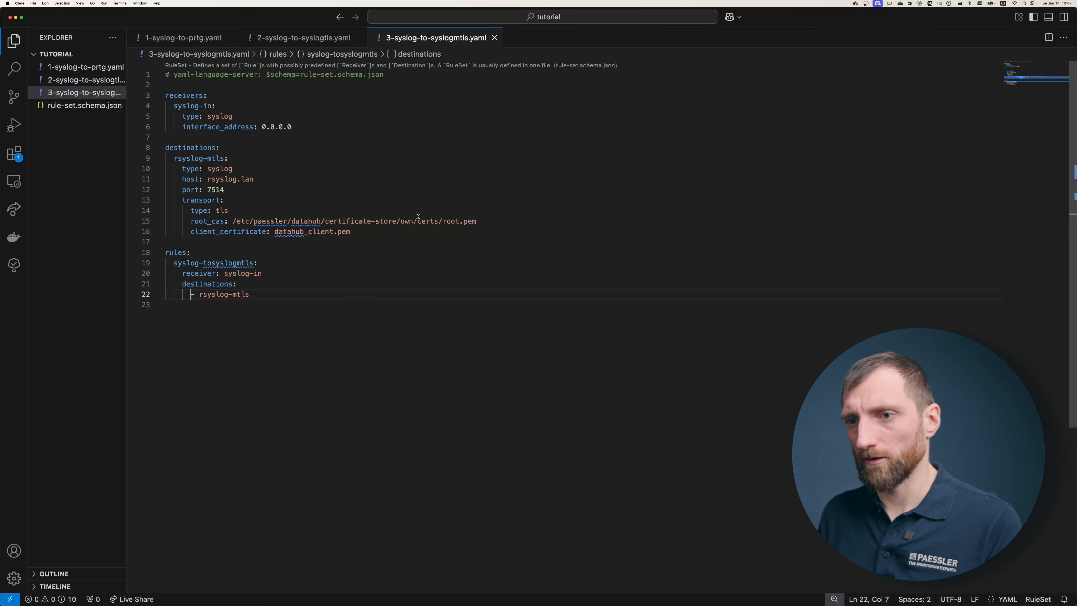
pyautogui.click(384, 283)
pyautogui.click(364, 299)
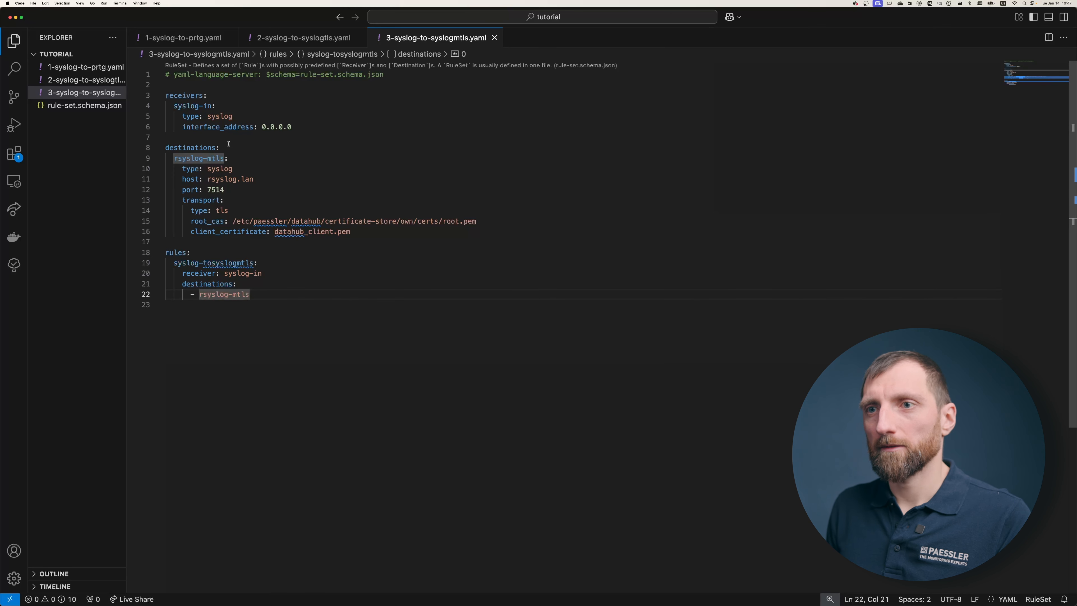
pyautogui.click(182, 134)
pyautogui.moveTo(184, 127)
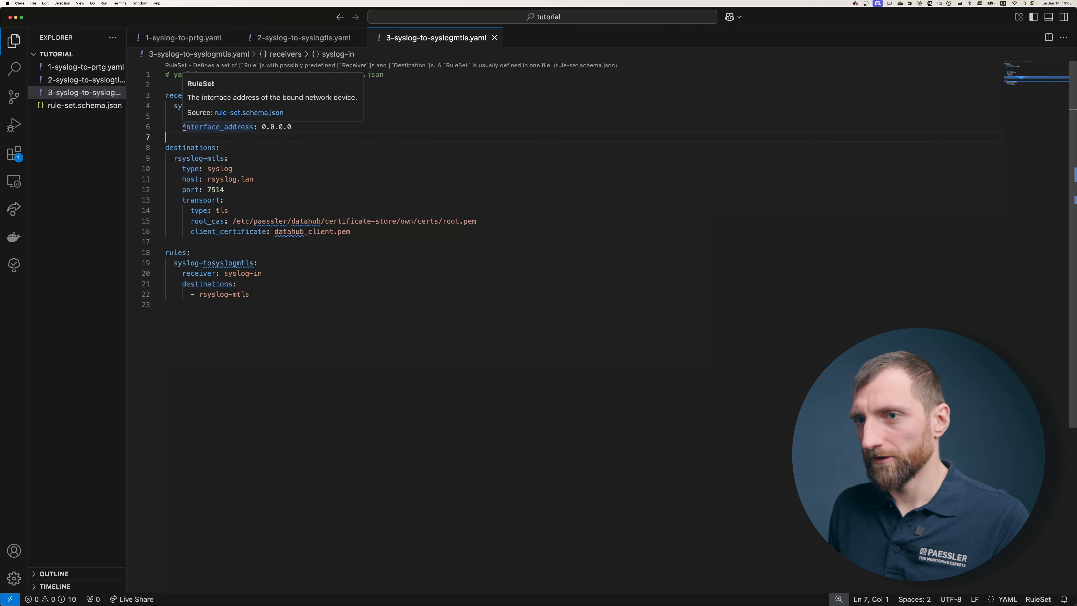
pyautogui.click(184, 128)
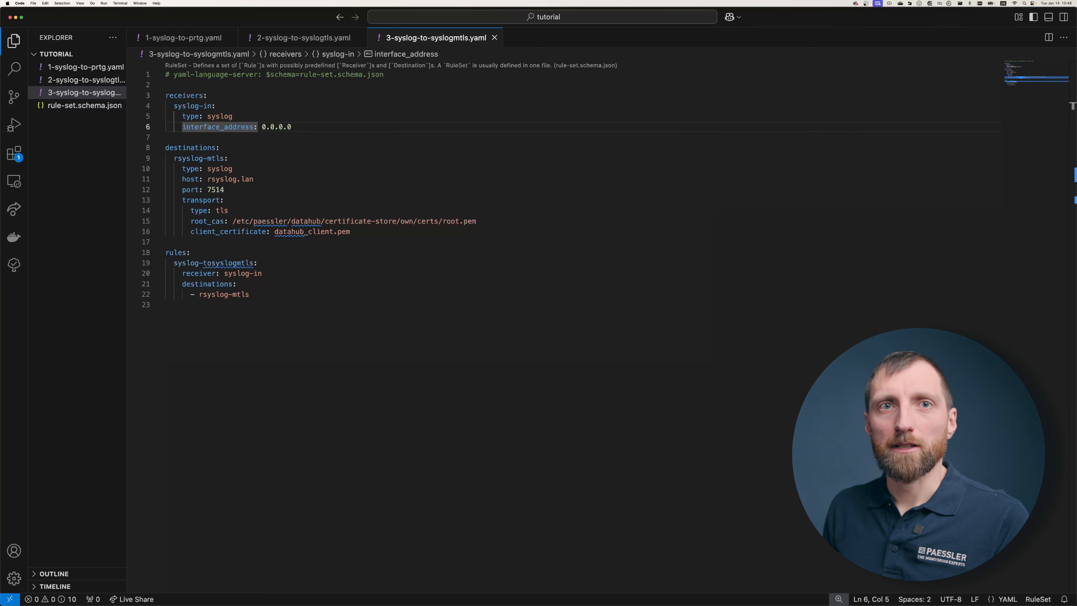
# - Create a new file named 4-snmp-to-prtg.yaml in the tutorial folder
pyautogui.click(94, 223)
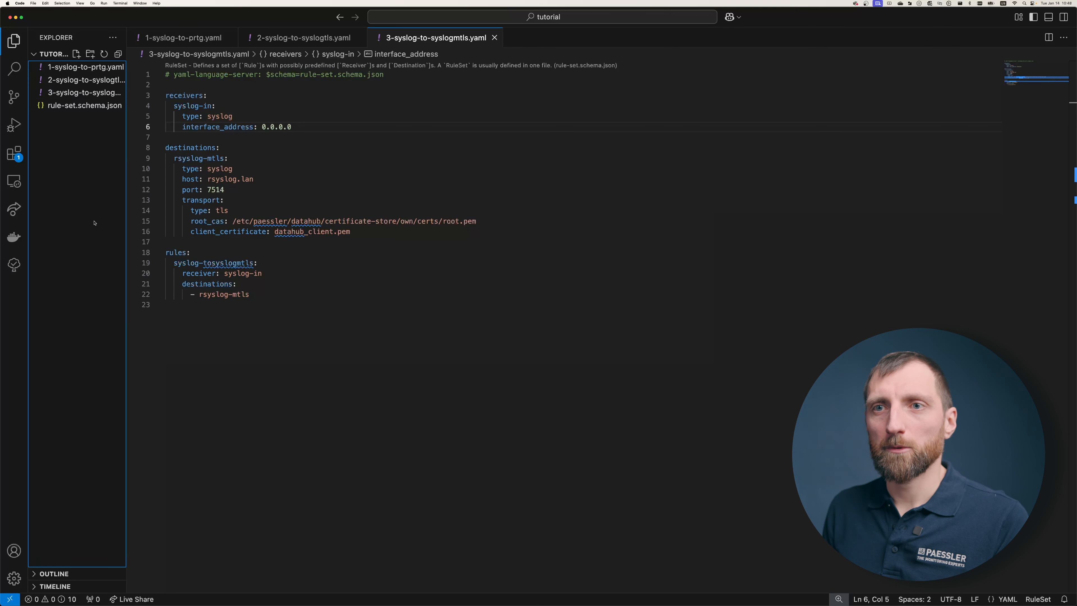
pyautogui.rightClick(85, 169)
pyautogui.click(108, 171)
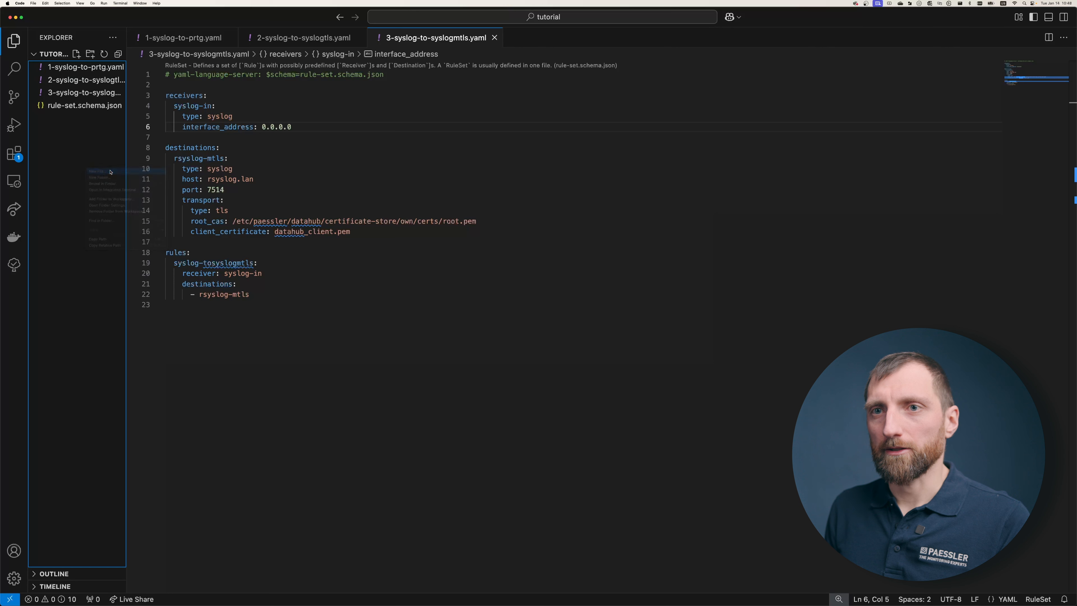
pyautogui.write('4')
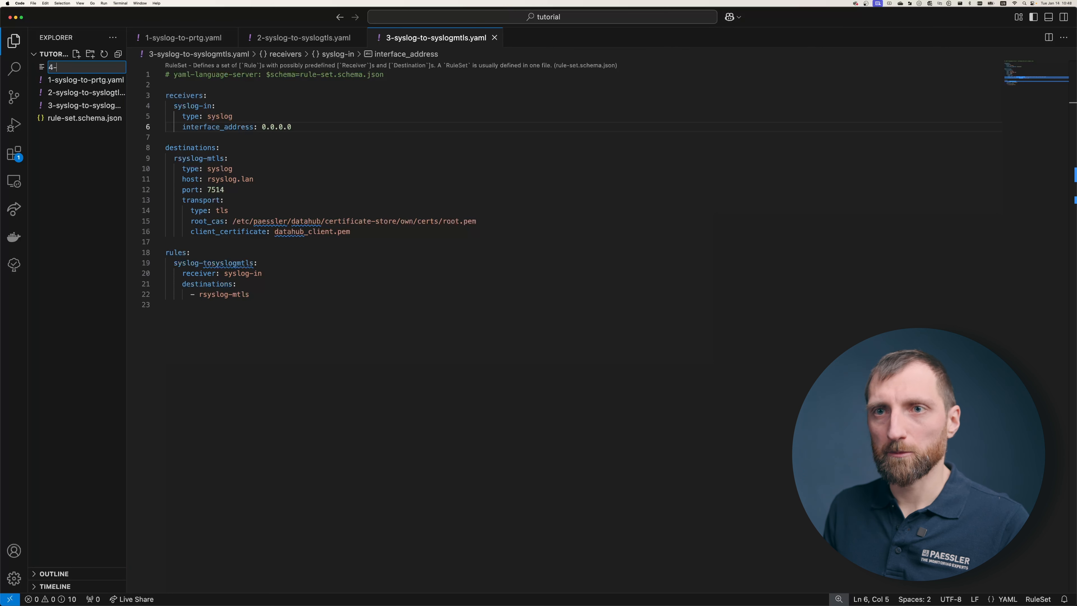
pyautogui.write('-syslog')
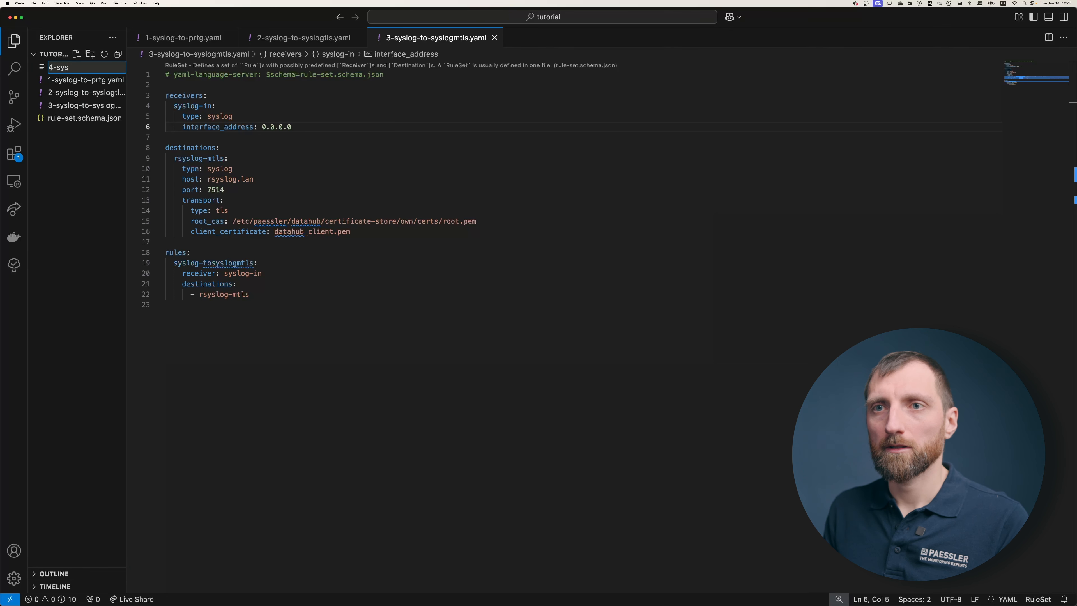
pyautogui.press('BackSpace')
pyautogui.press('BackSpace')
pyautogui.press('BackSpace')
pyautogui.press('BackSpace')
pyautogui.press('BackSpace')
pyautogui.press('BackSpace')
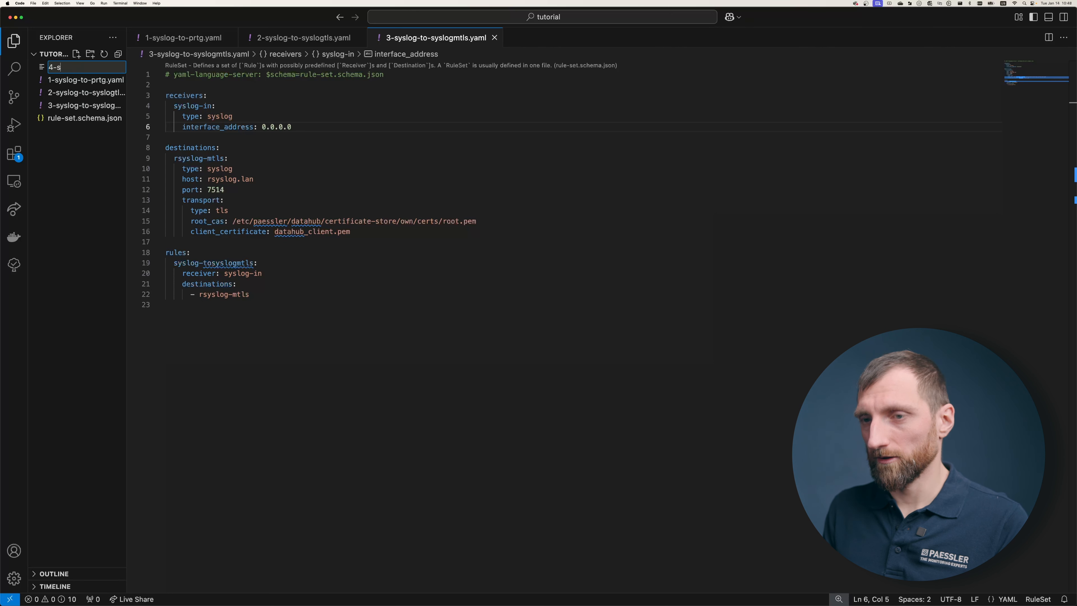
pyautogui.write('nmp-to-prtg.')
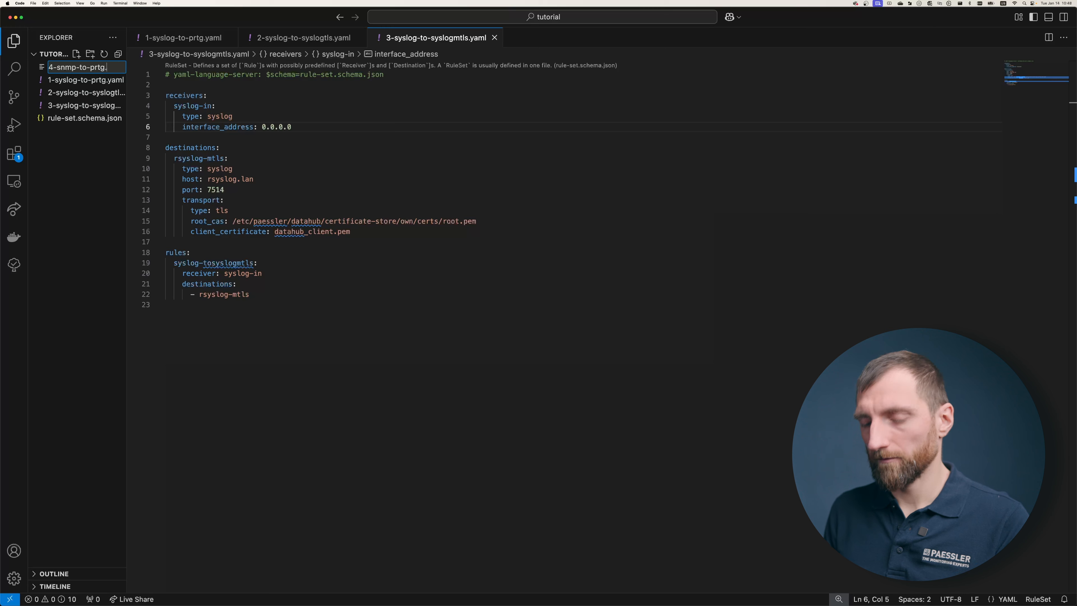
pyautogui.write('yaml')
pyautogui.press('Return')
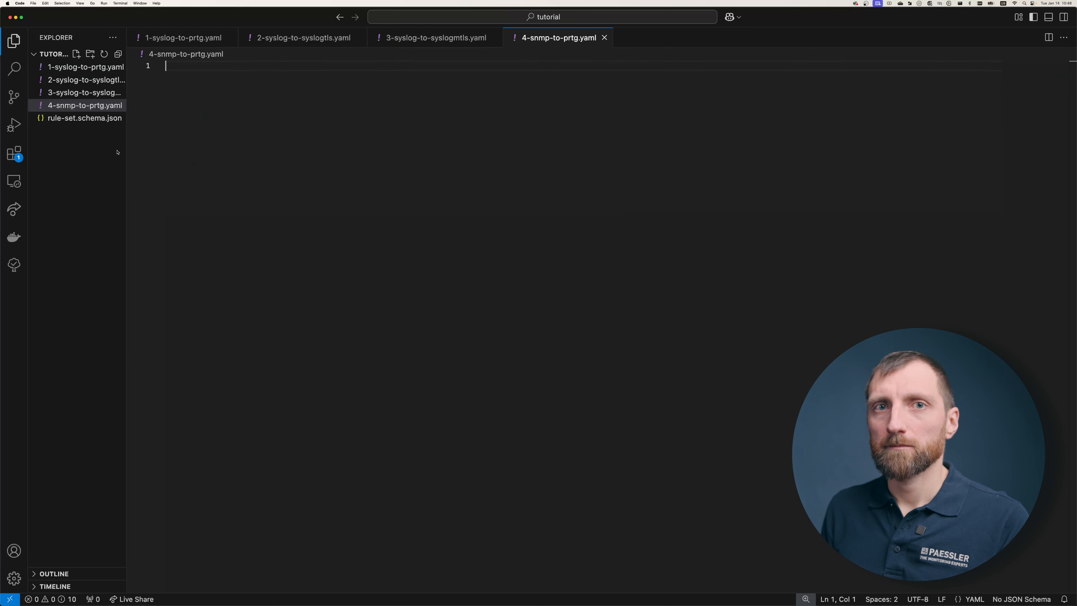
# - Copy the yaml-language-server schema comment from 3-syslog-to-syslogmtls.yaml to the start of 4-snmp-to-prtg.yaml, followed by a blank line
pyautogui.click(402, 39)
pyautogui.click(393, 73)
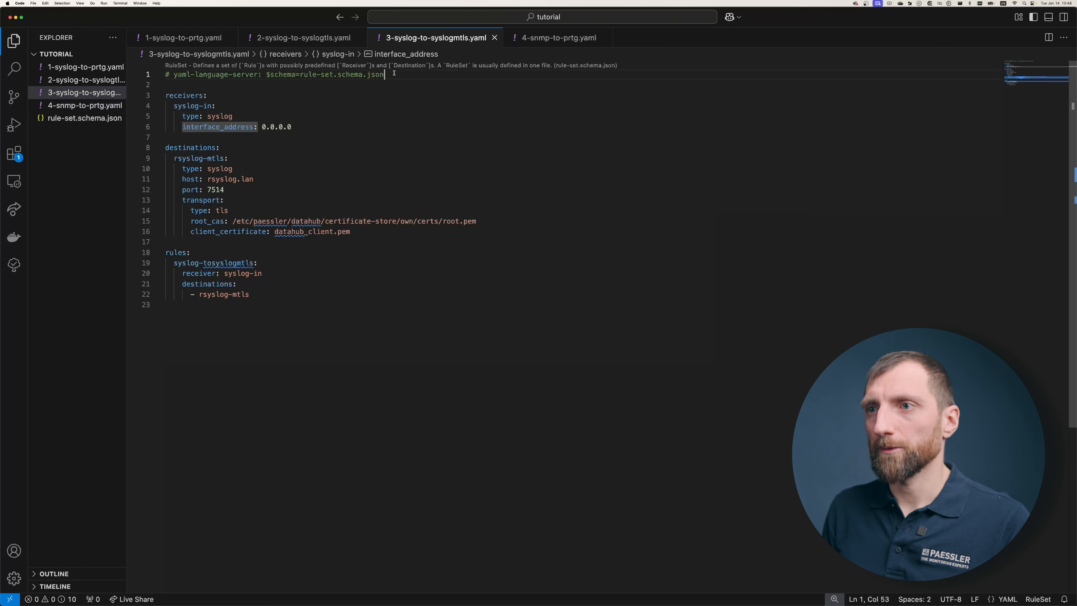
pyautogui.moveTo(394, 73); pyautogui.dragTo(164, 74)
pyautogui.press('super+c')
pyautogui.click(552, 38)
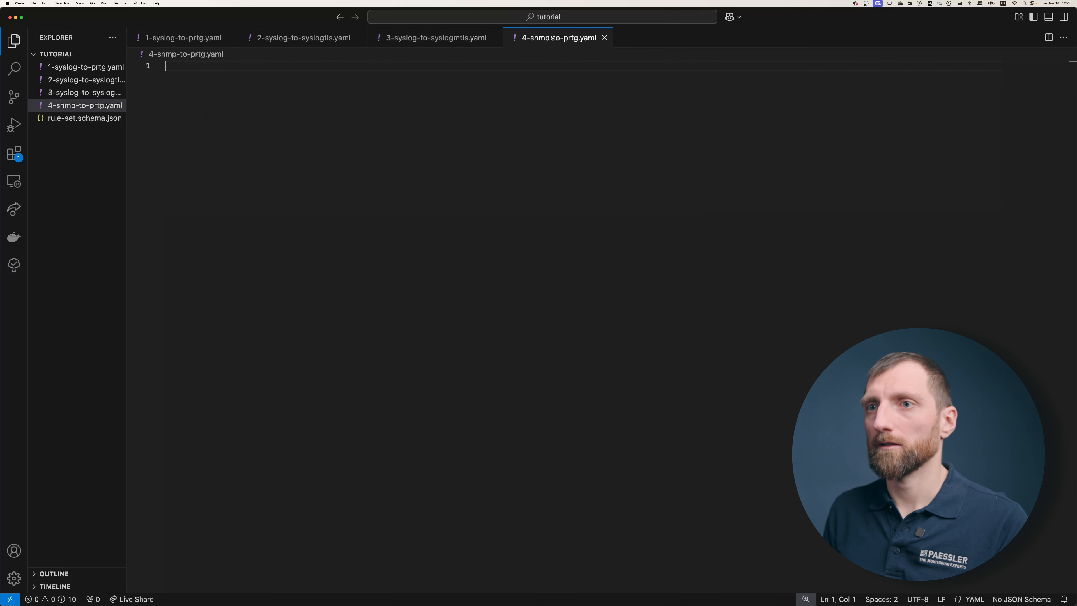
pyautogui.press('super+v')
pyautogui.press('Return')
pyautogui.press('Return')
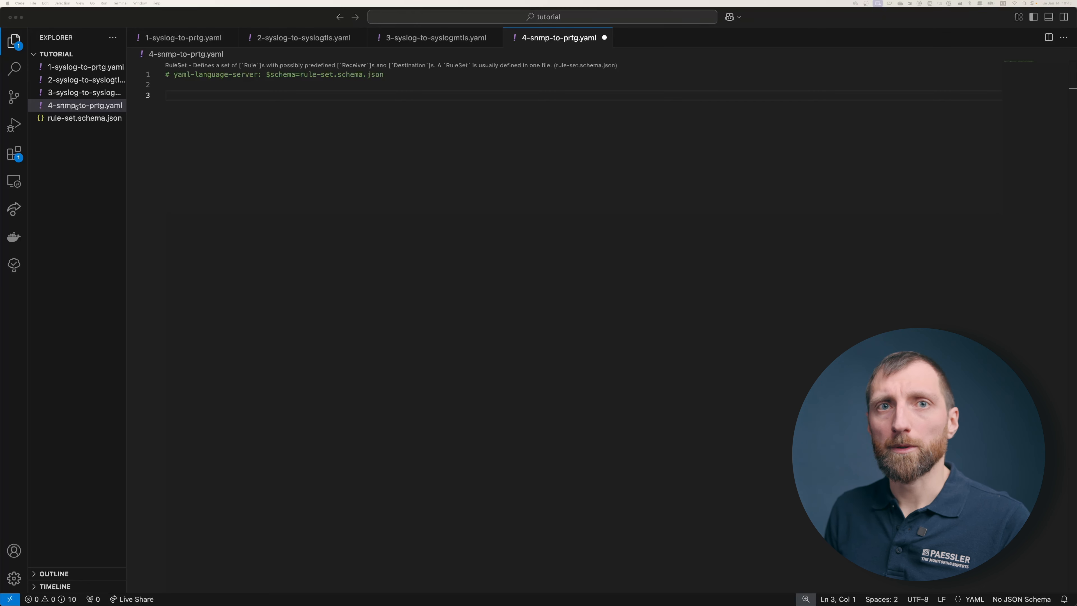
# - Add a receivers section containing a receiver named snmp_trap
pyautogui.click(302, 222)
pyautogui.write('receivers:')
pyautogui.press('Return')
pyautogui.press('Tab')
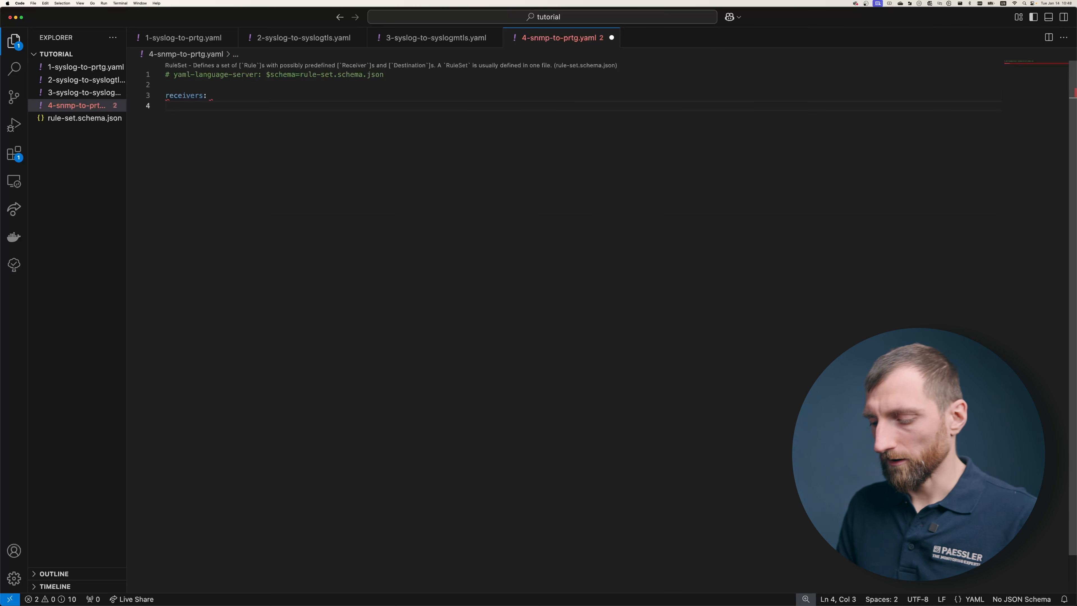
pyautogui.write('snmp_tr')
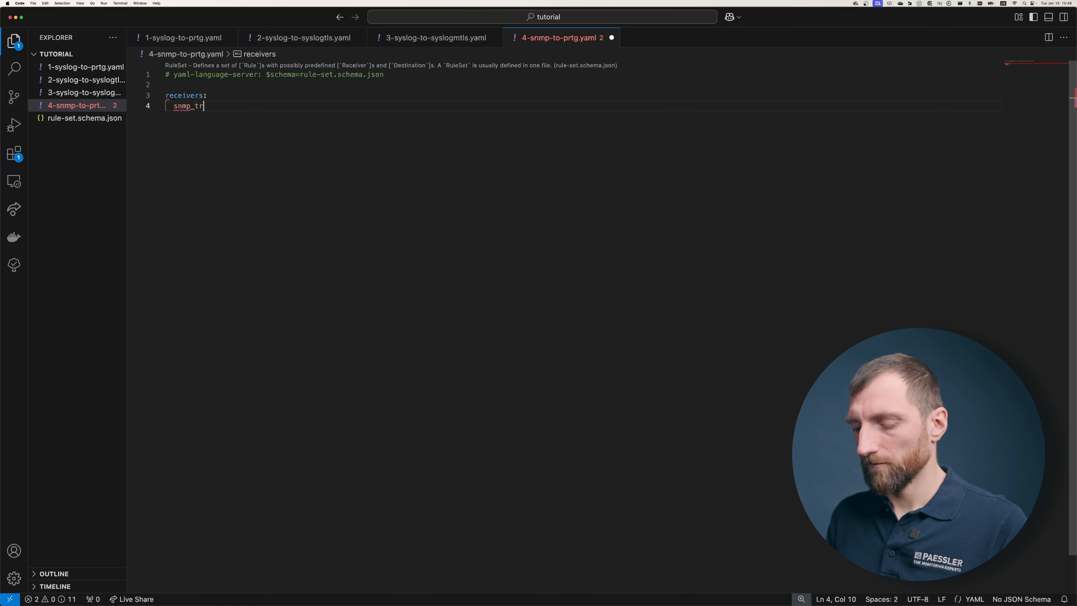
pyautogui.write('ap:')
pyautogui.press('Return')
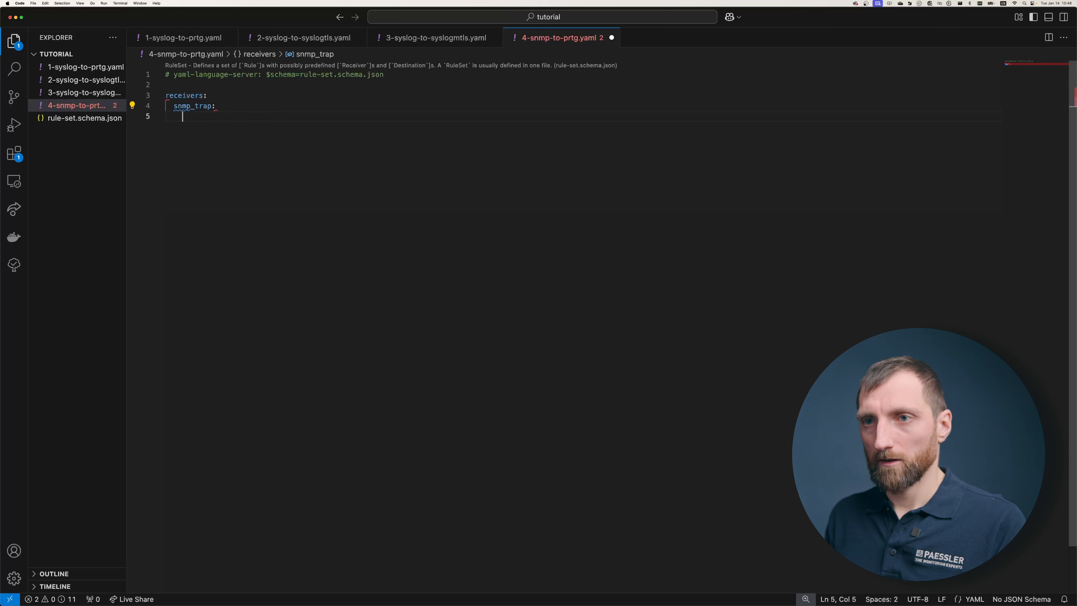
# - Set the type of the snmp_trap receiver to snmp
pyautogui.write('ty')
pyautogui.press('Return')
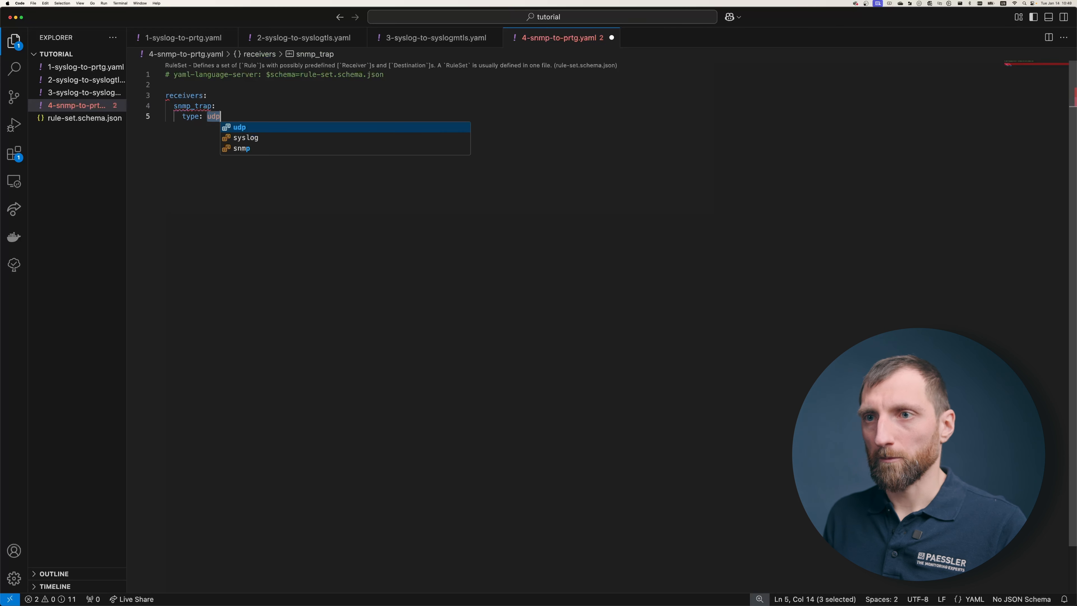
pyautogui.press('Down')
pyautogui.press('Down')
pyautogui.press('Return')
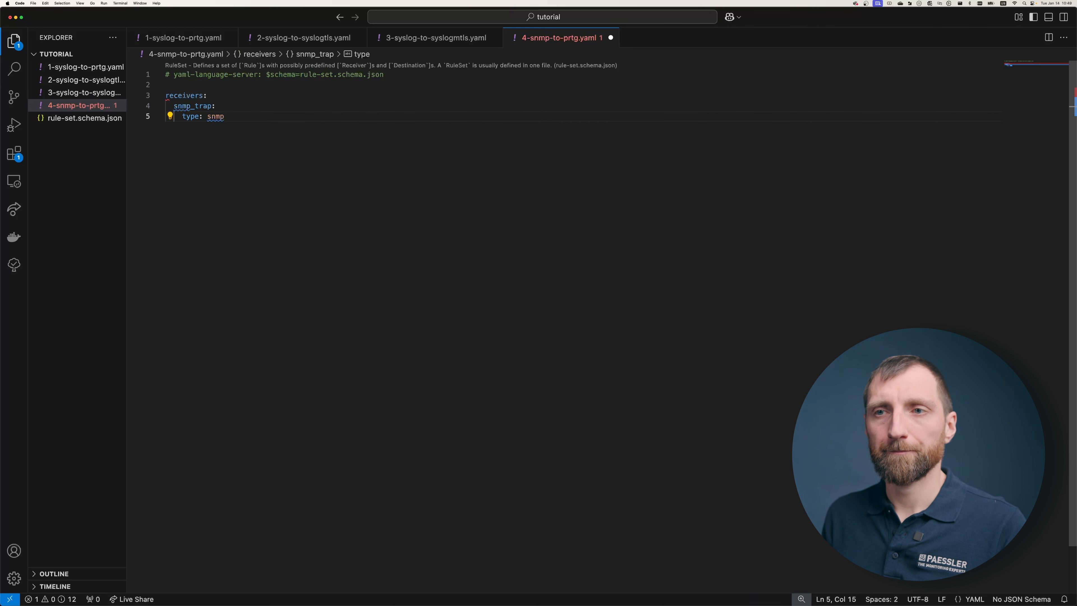
# - Give the snmp_trap receiver an interface_address of 0.0.0.0, written without quotation marks
pyautogui.press('Return')
pyautogui.write('i')
pyautogui.press('Return')
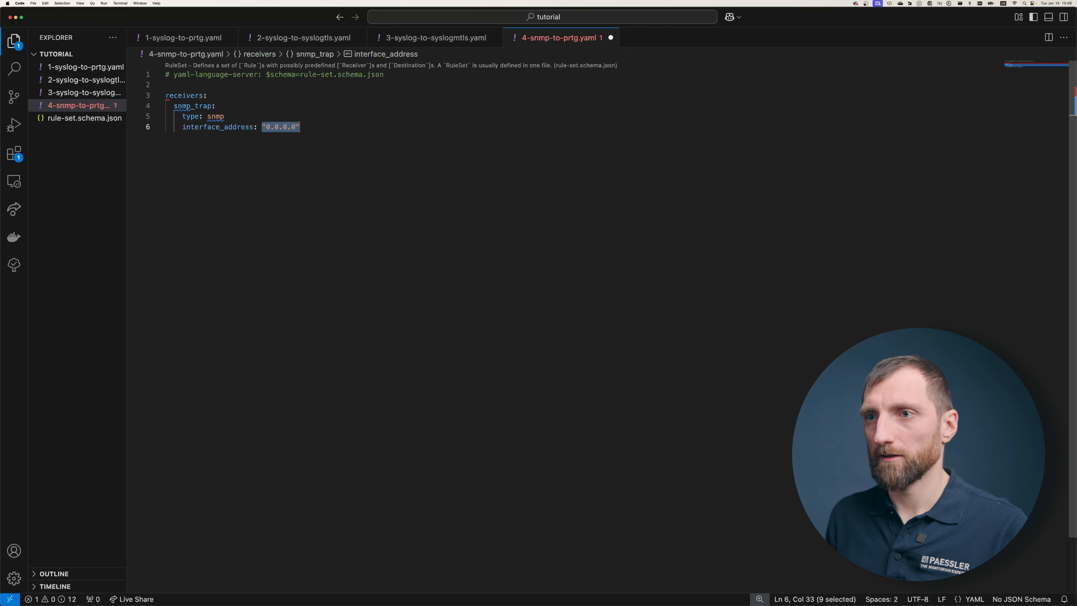
pyautogui.press('Right')
pyautogui.press('BackSpace')
pyautogui.press('Left')
pyautogui.press('Left')
pyautogui.press('Left')
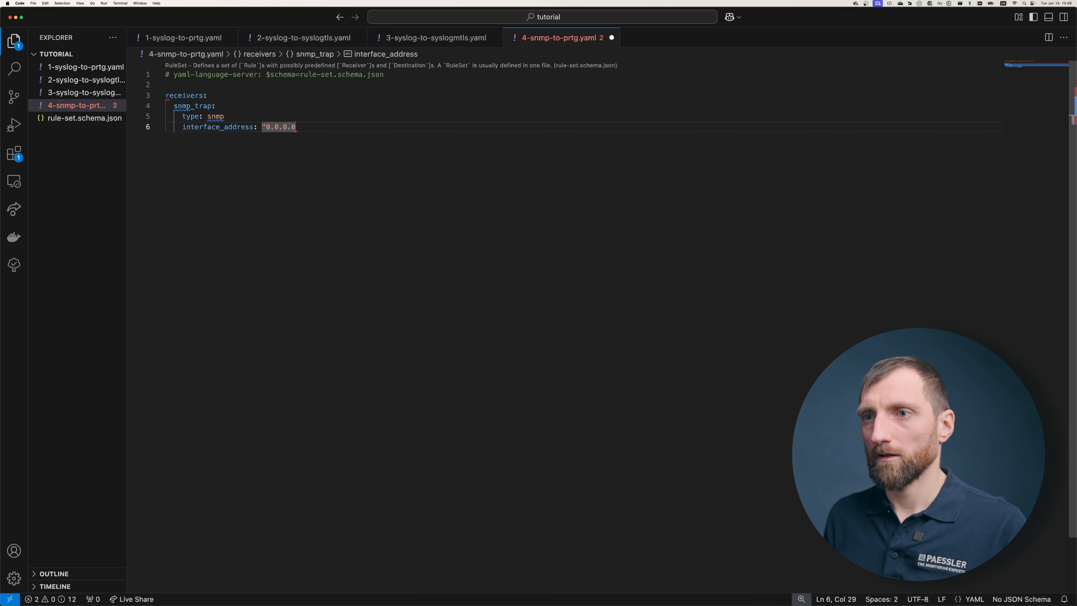
pyautogui.press('Left')
pyautogui.press('Left')
pyautogui.press('Left')
pyautogui.press('BackSpace')
pyautogui.press('End')
# - Add a destinations section after a blank line, containing a destination named prtg
pyautogui.press('Return')
pyautogui.press('Return')
pyautogui.press('BackSpace')
pyautogui.press('BackSpace')
pyautogui.write('dest')
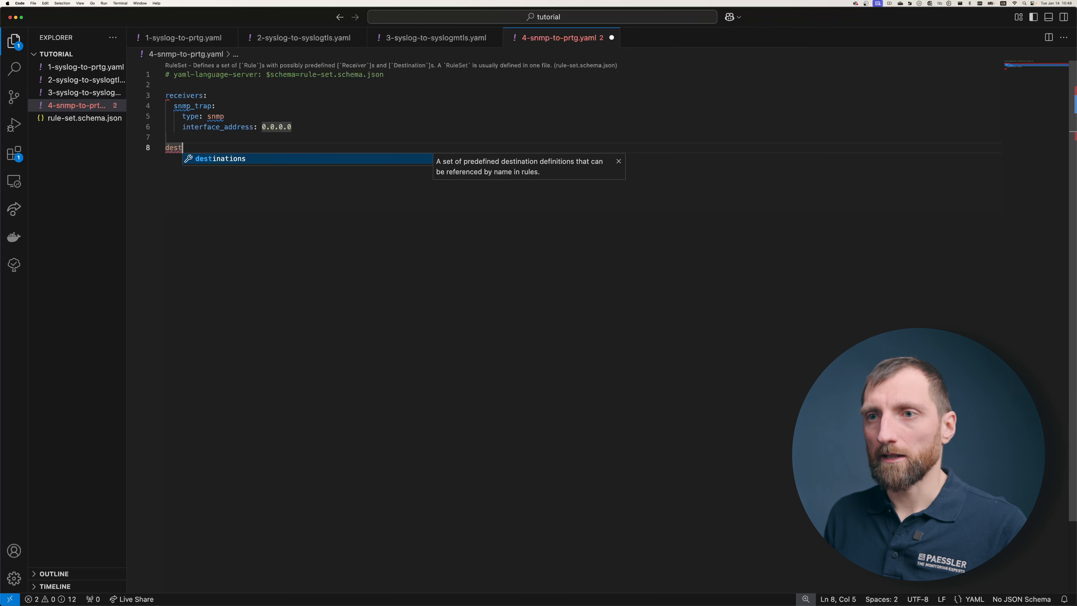
pyautogui.press('Return')
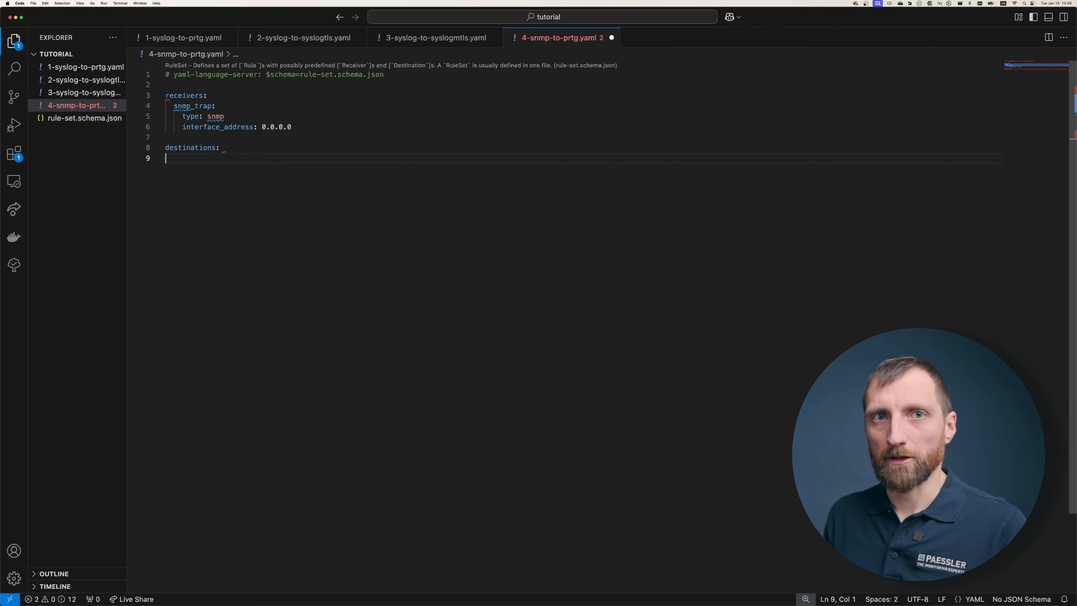
pyautogui.press('BackSpace')
pyautogui.press('Return')
pyautogui.write('prtg:')
pyautogui.press('Return')
# - Set the prtg destination's host to prtg.lan and its port to 1162
pyautogui.write('host')
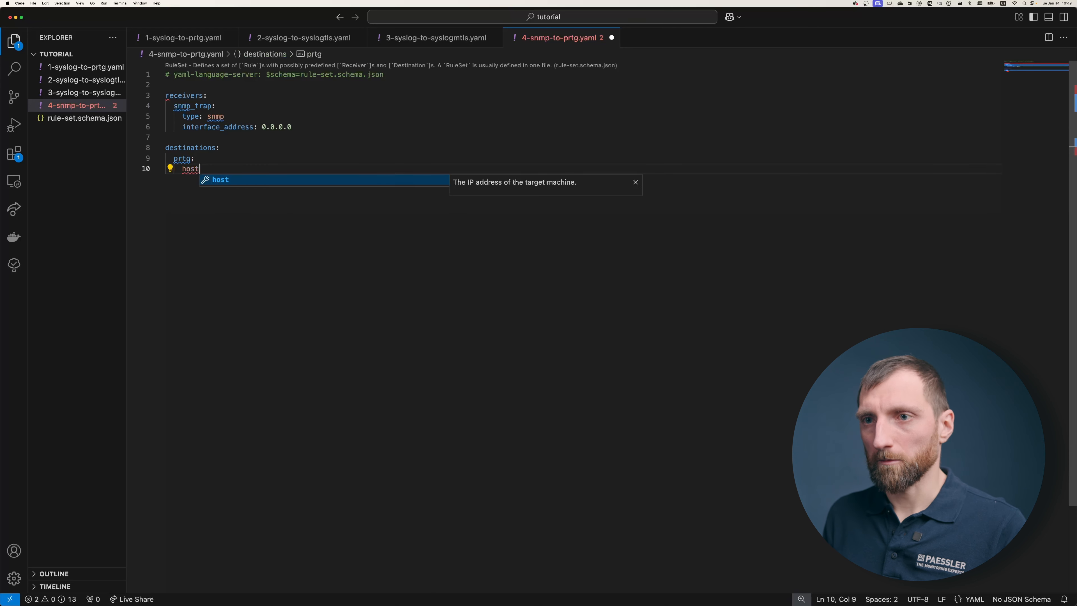
pyautogui.press('Return')
pyautogui.write('p')
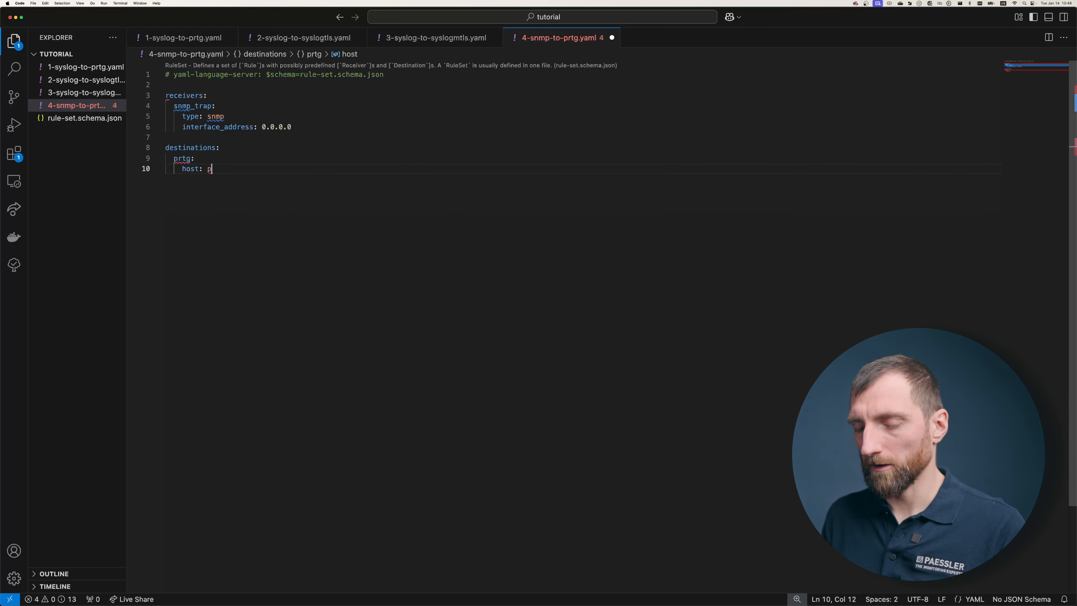
pyautogui.write('rtg.lan')
pyautogui.press('Return')
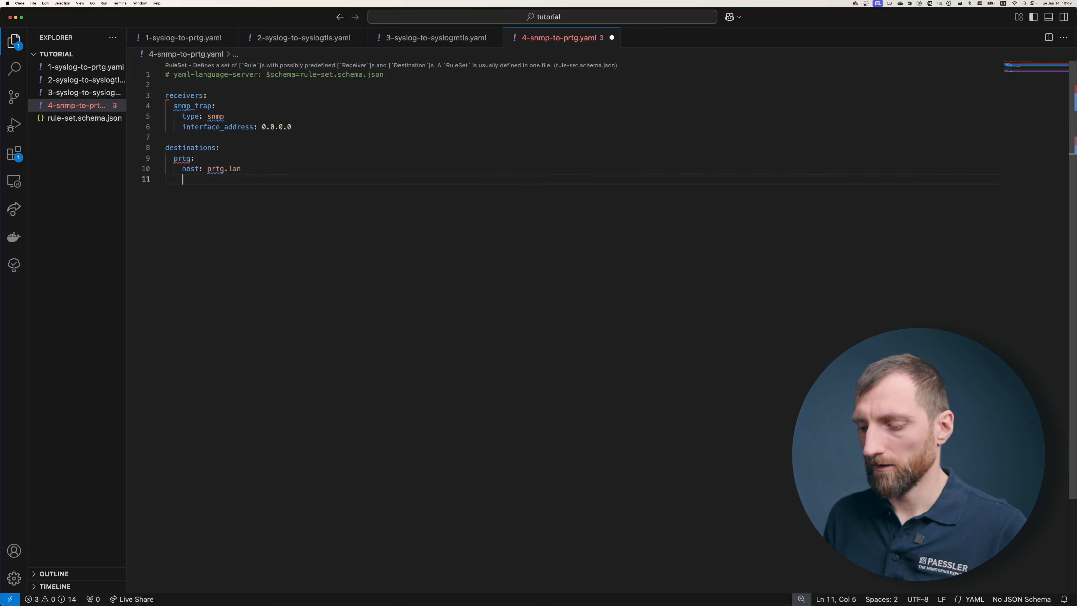
pyautogui.write('port:')
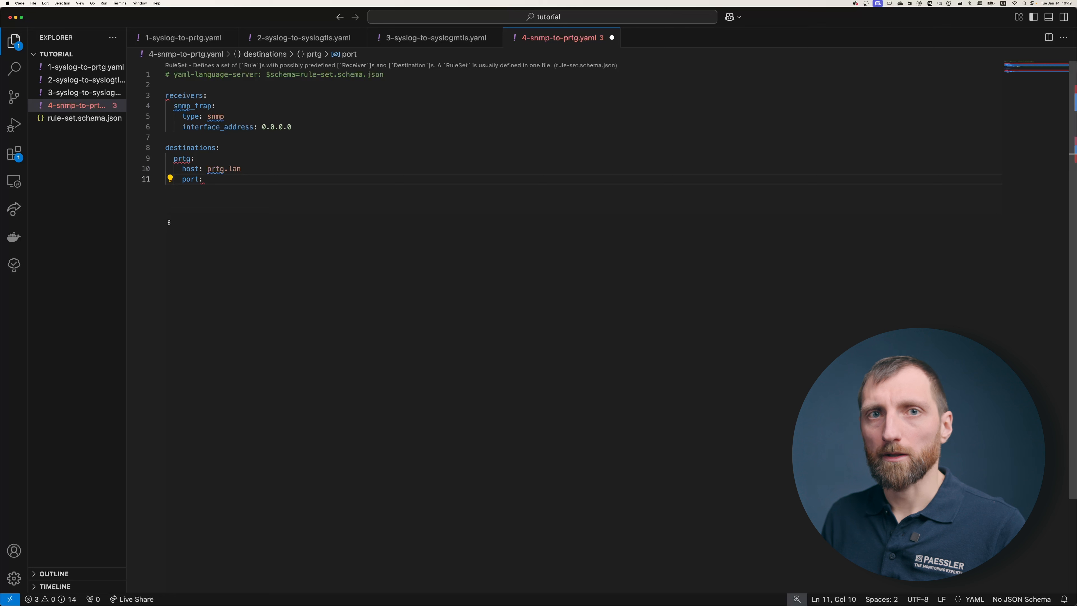
pyautogui.write(' 1162')
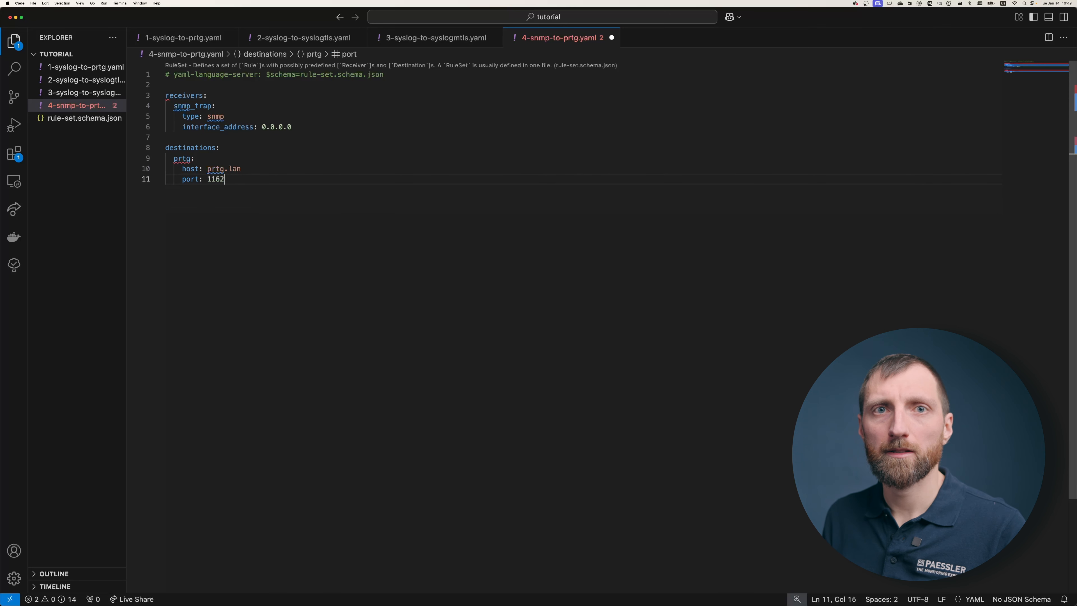
# - Add use_source_ip with the value true to the prtg destination, and save the file
pyautogui.press('Return')
pyautogui.write('use')
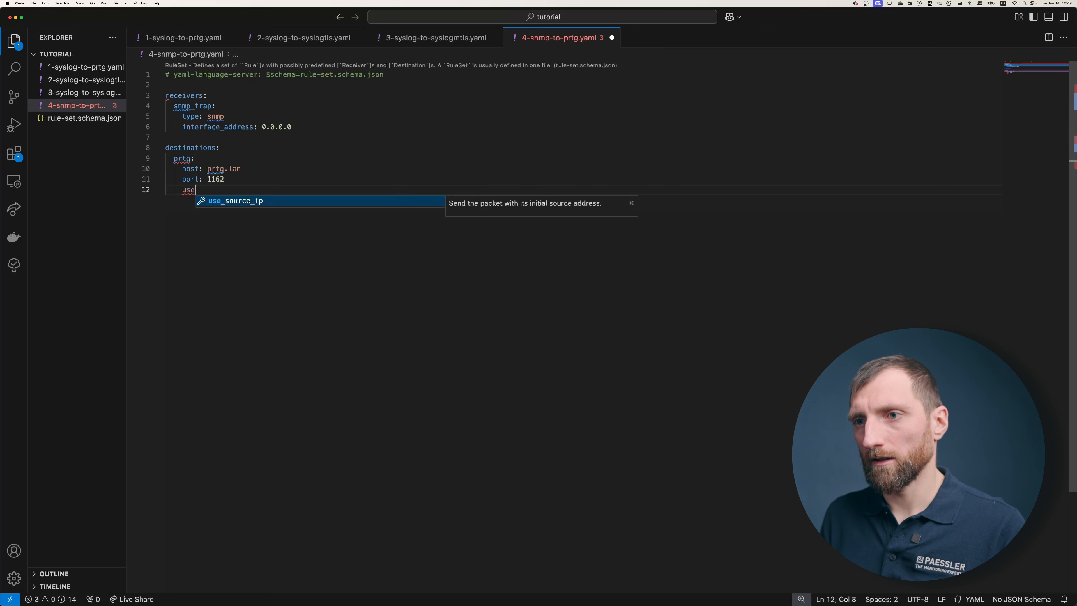
pyautogui.press('Return')
pyautogui.write('t')
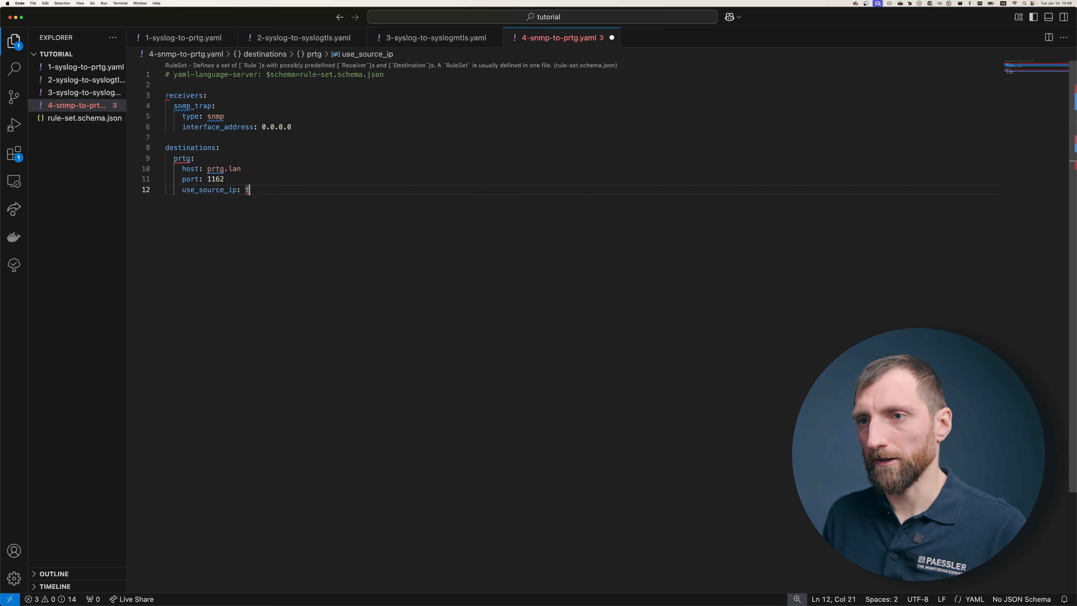
pyautogui.write('rue')
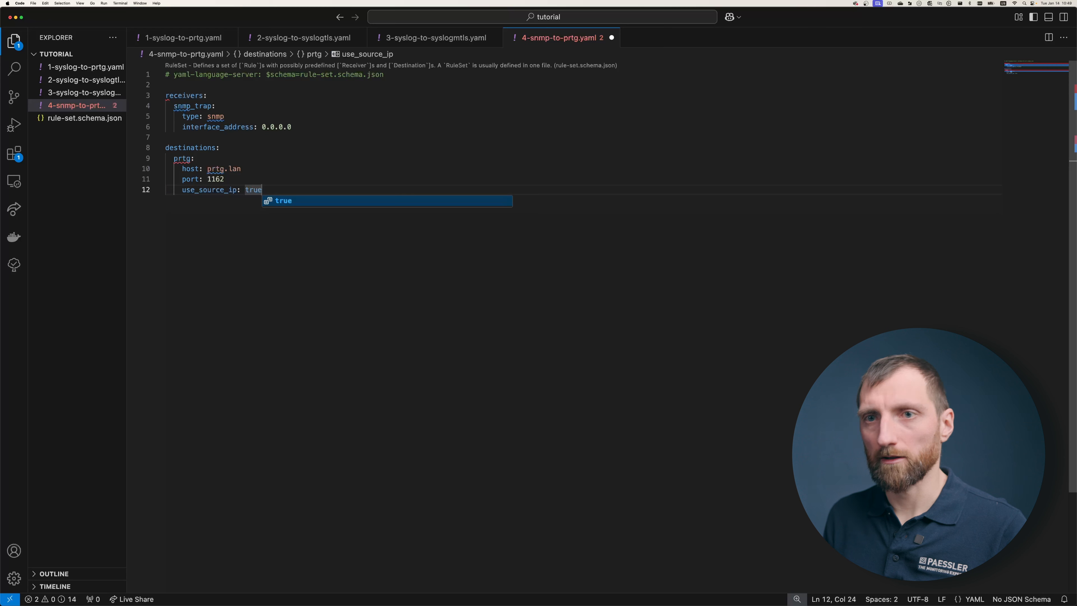
pyautogui.press('Return')
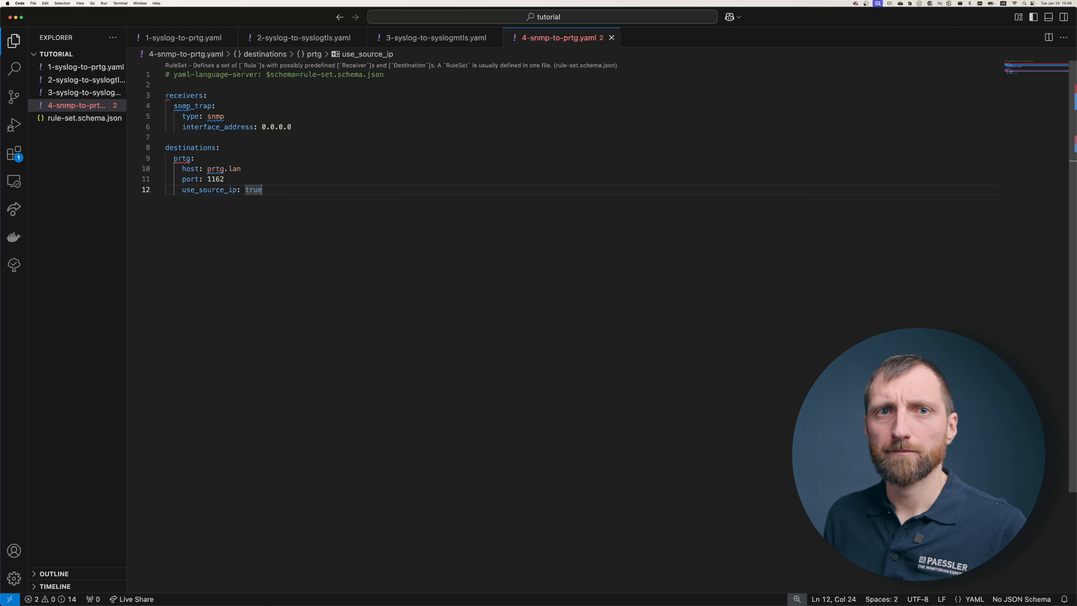
pyautogui.click(276, 138)
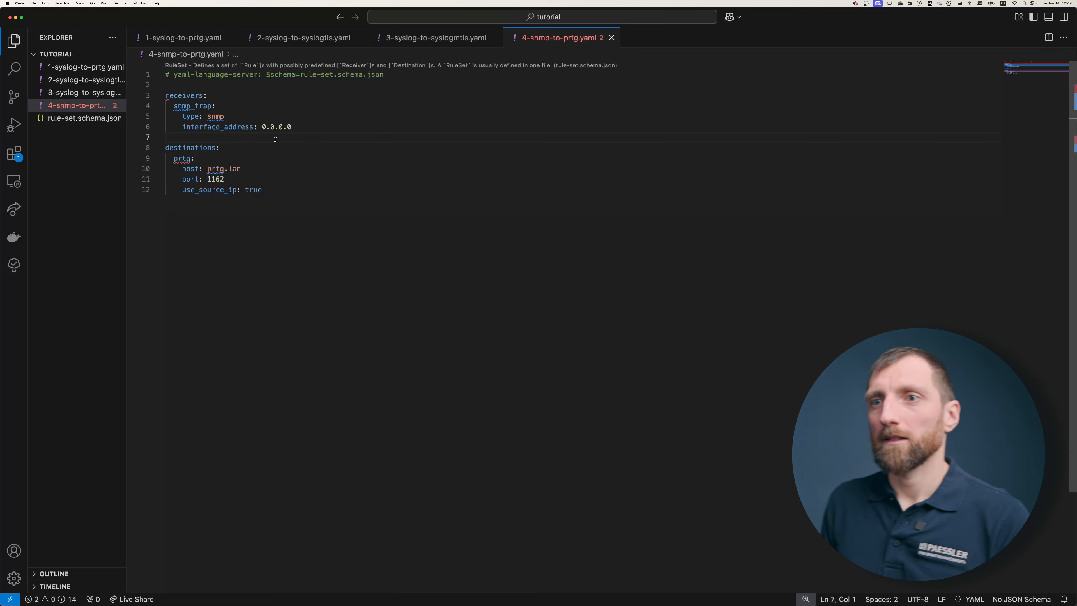
# - Add a rules section at the end of the file, separated from the destinations by a blank line
pyautogui.press('Return')
pyautogui.click(234, 225)
pyautogui.press('Return')
pyautogui.press('Return')
pyautogui.write('rule')
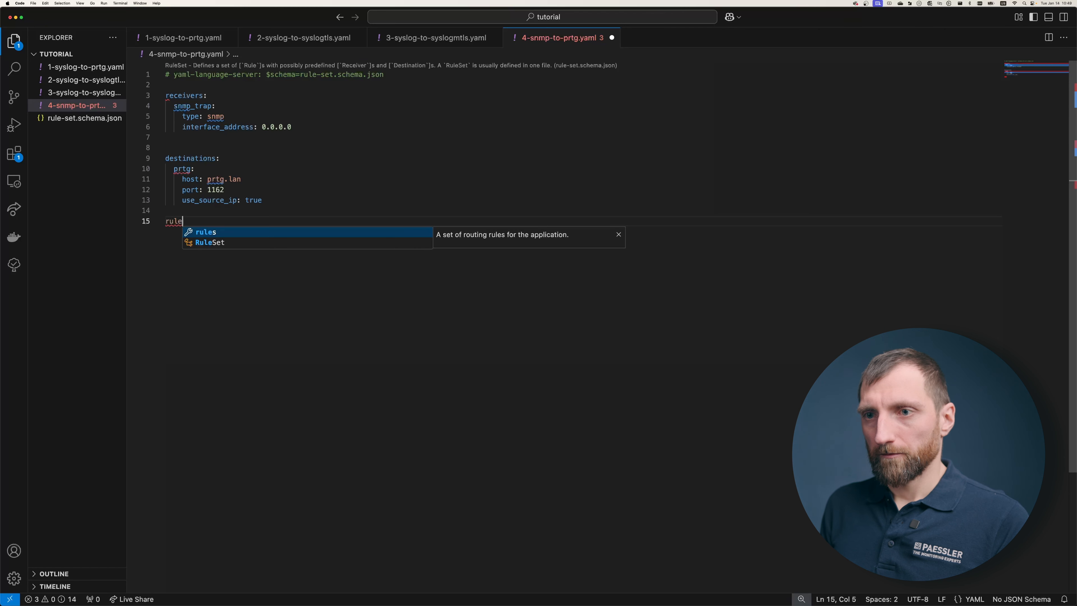
pyautogui.press('Return')
# - Add a receiver entry with the value snmp_trap under rules
pyautogui.write('re')
pyautogui.press('Return')
pyautogui.press('Return')
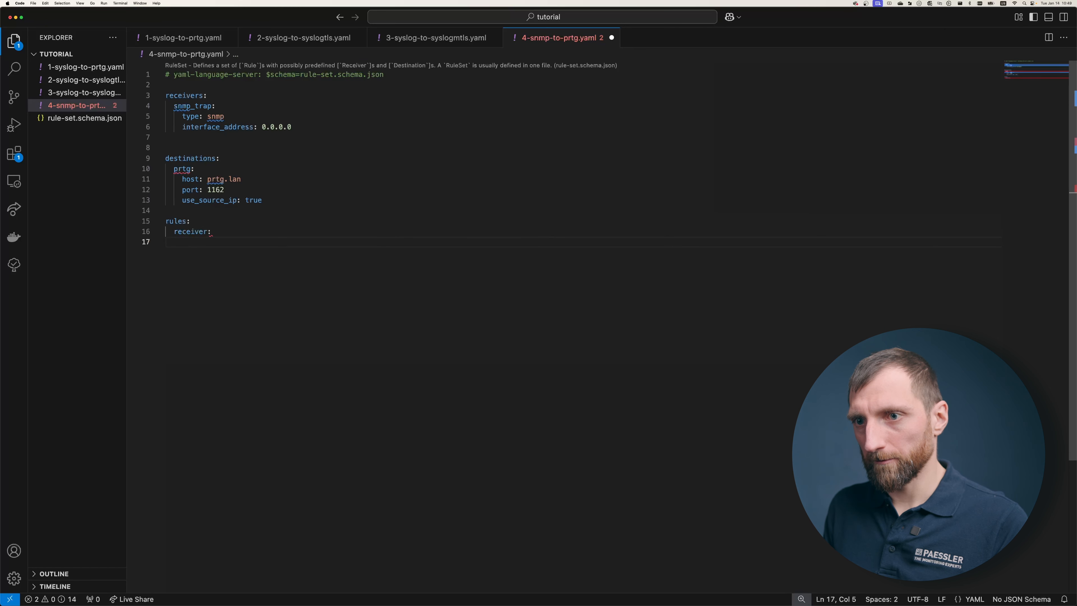
pyautogui.press('BackSpace')
pyautogui.press('BackSpace')
pyautogui.write('snmp_trap:')
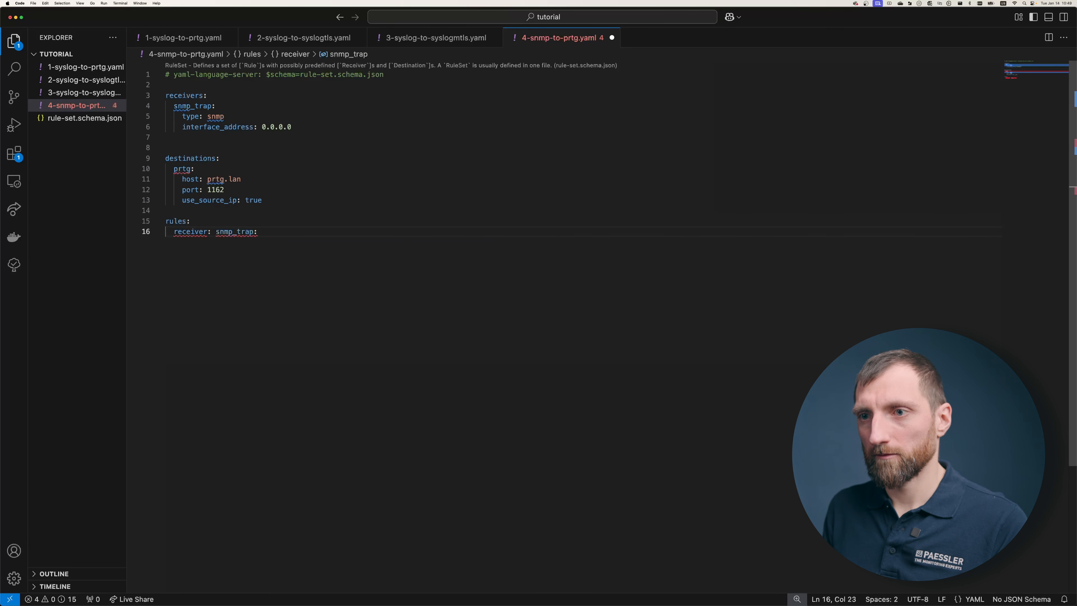
# - Add a destinations list with the entry prtg below the rules section's receiver, and save the file
pyautogui.press('Return')
pyautogui.write('destinations:')
pyautogui.press('Return')
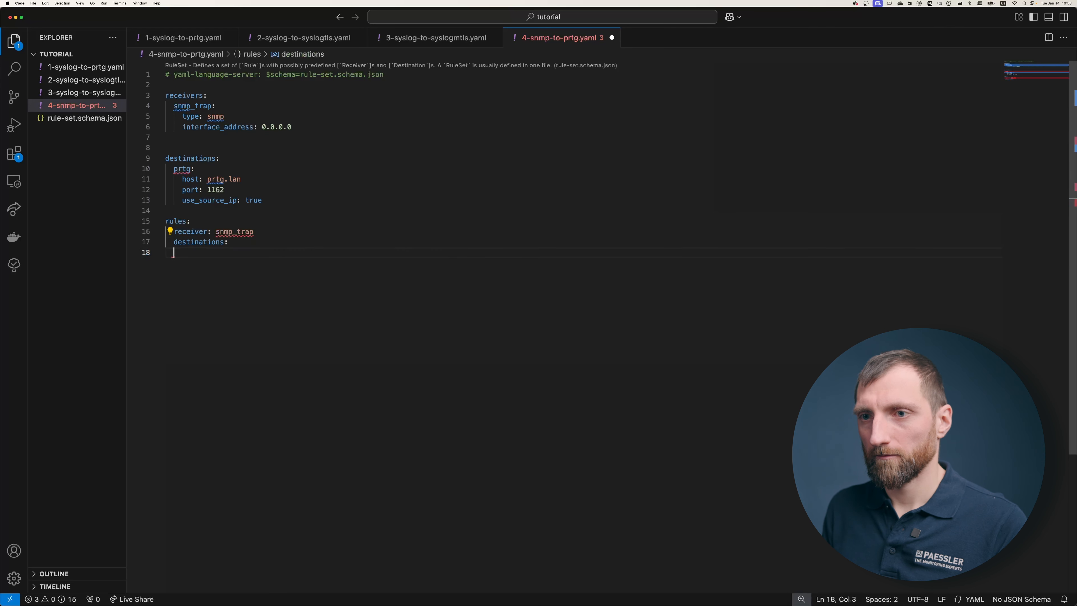
pyautogui.write('- prtg')
pyautogui.press('Return')
pyautogui.press('super+s')
pyautogui.moveTo(234, 148); pyautogui.dragTo(235, 142)
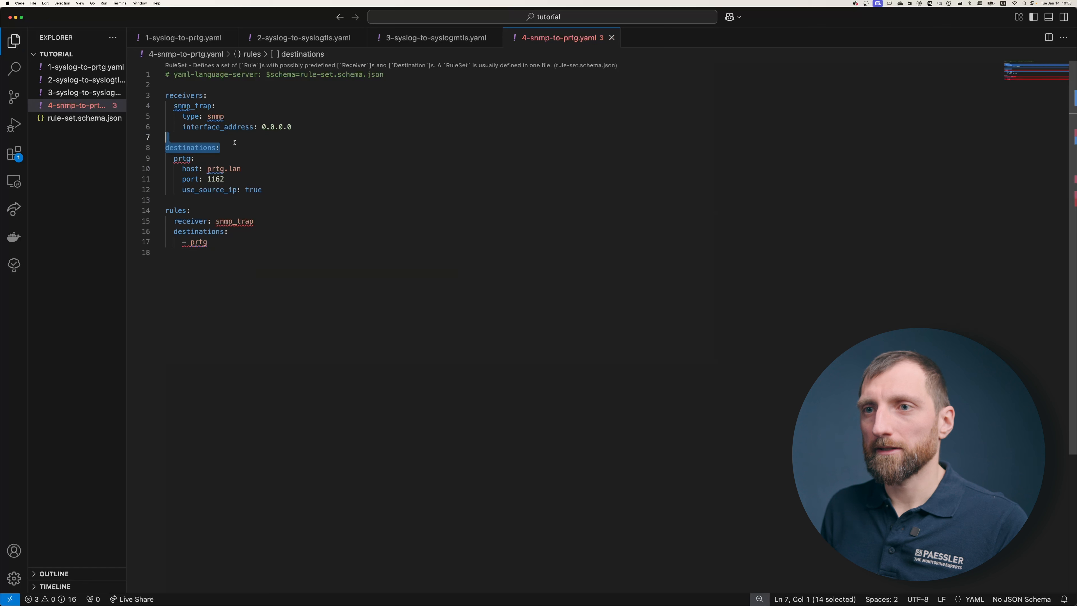
pyautogui.click(235, 143)
# - Insert type: udp as the first property of the prtg destination, and save the file
pyautogui.click(218, 242)
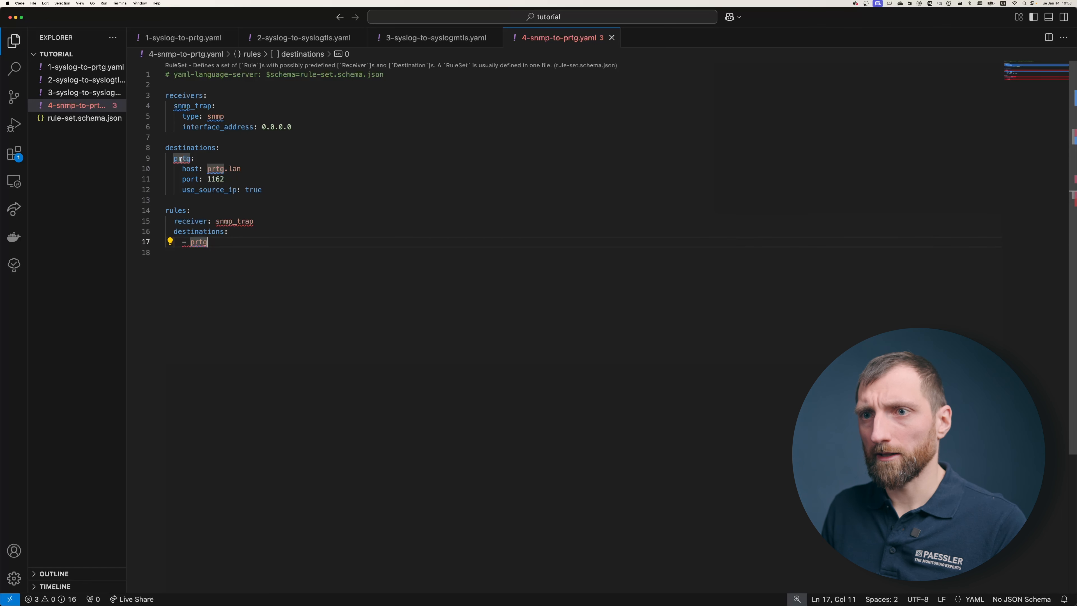
pyautogui.moveTo(180, 159)
pyautogui.click(194, 158)
pyautogui.press('Return')
pyautogui.press('Tab')
pyautogui.write('type')
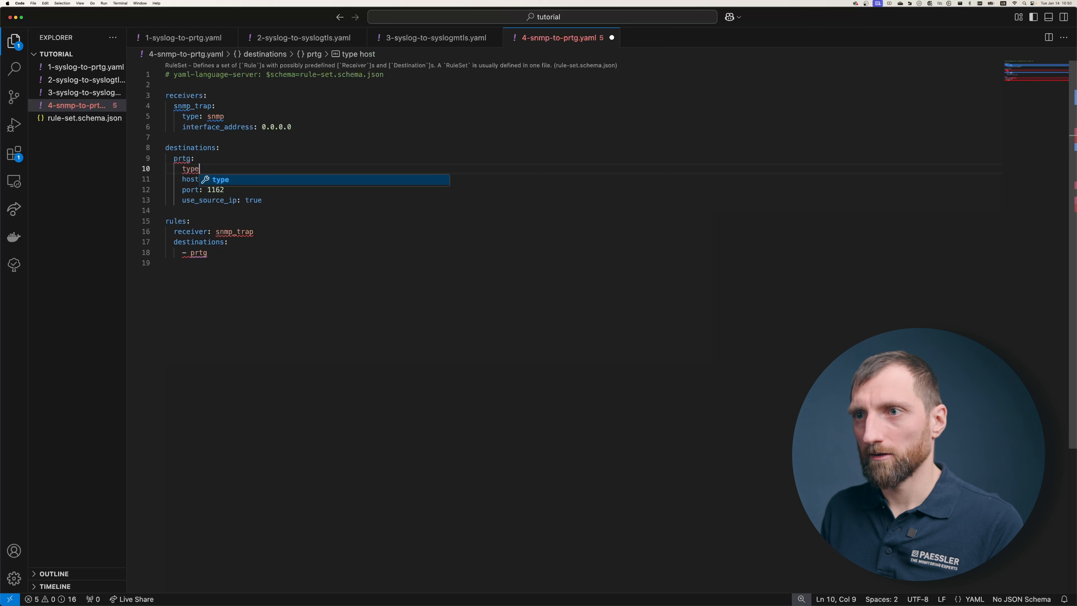
pyautogui.press('Return')
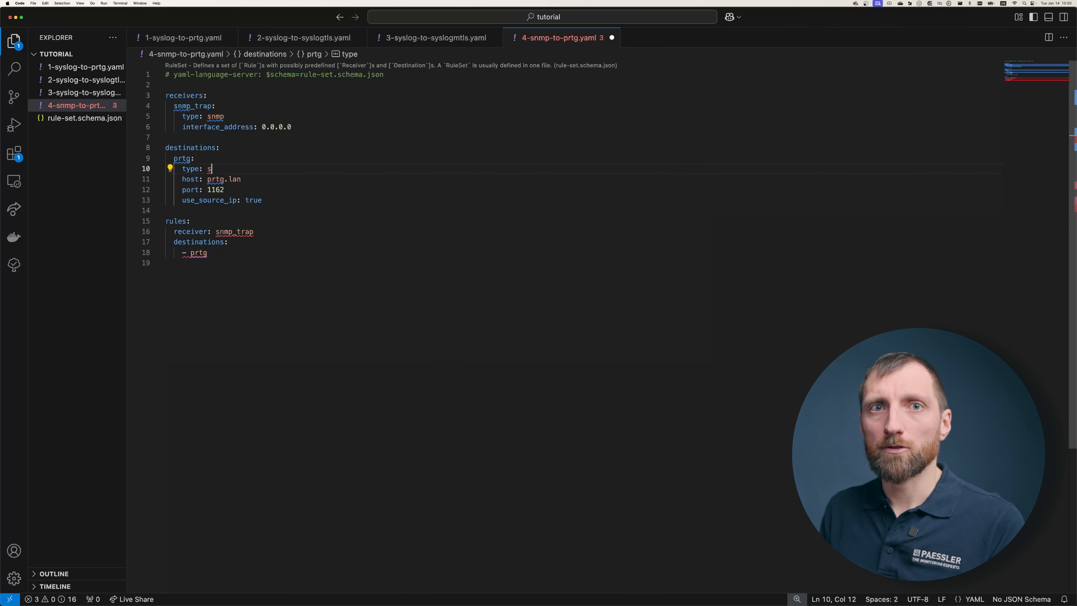
pyautogui.write('udp')
pyautogui.press('super+s')
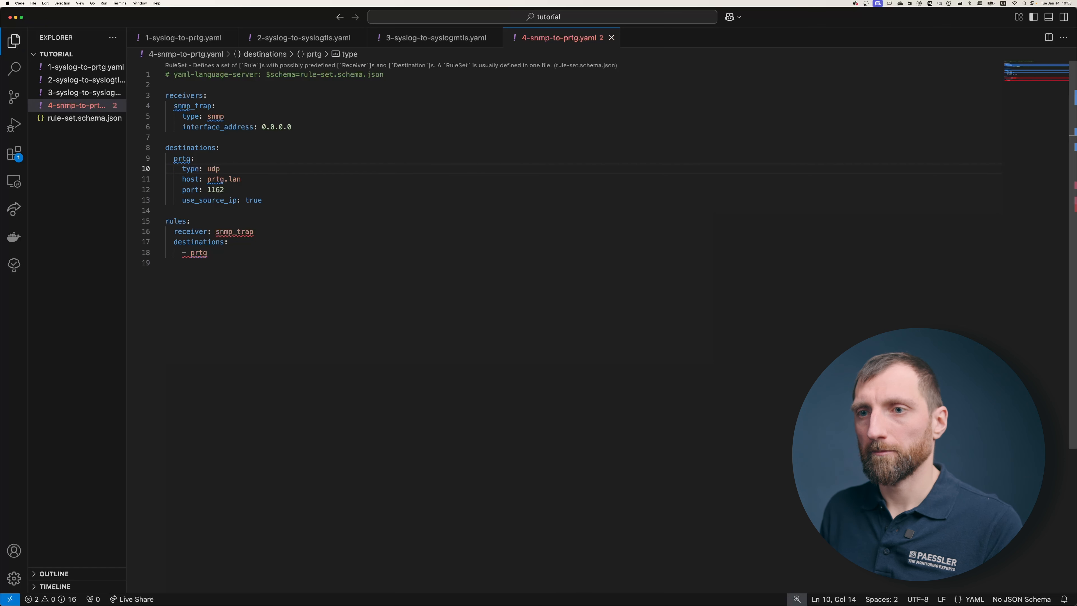
# - Insert a rule named snmp-to-prtg directly under rules, above the receiver entry
pyautogui.moveTo(228, 233)
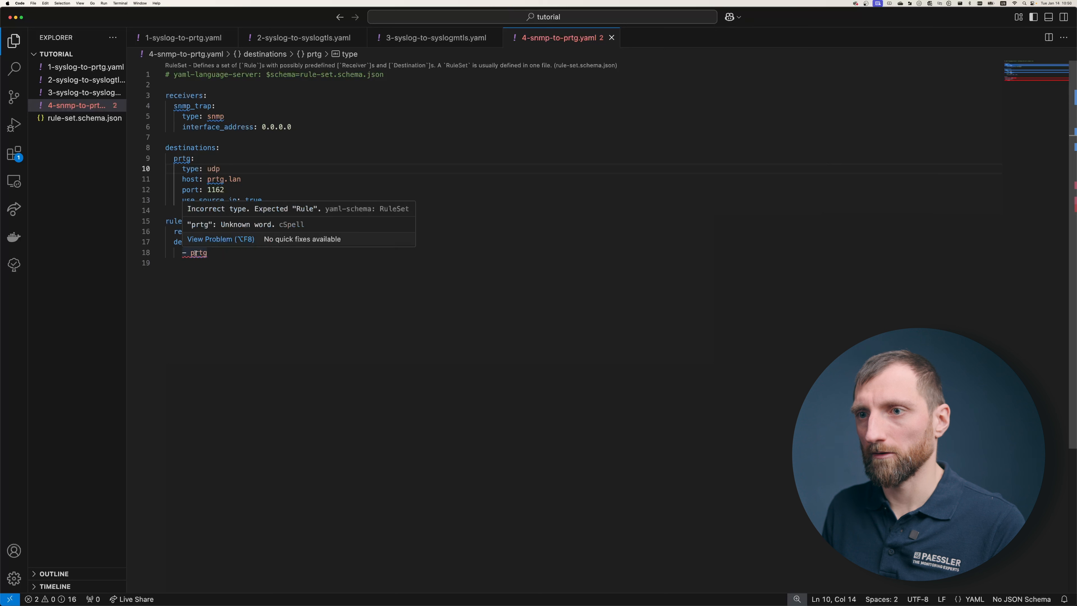
pyautogui.click(213, 261)
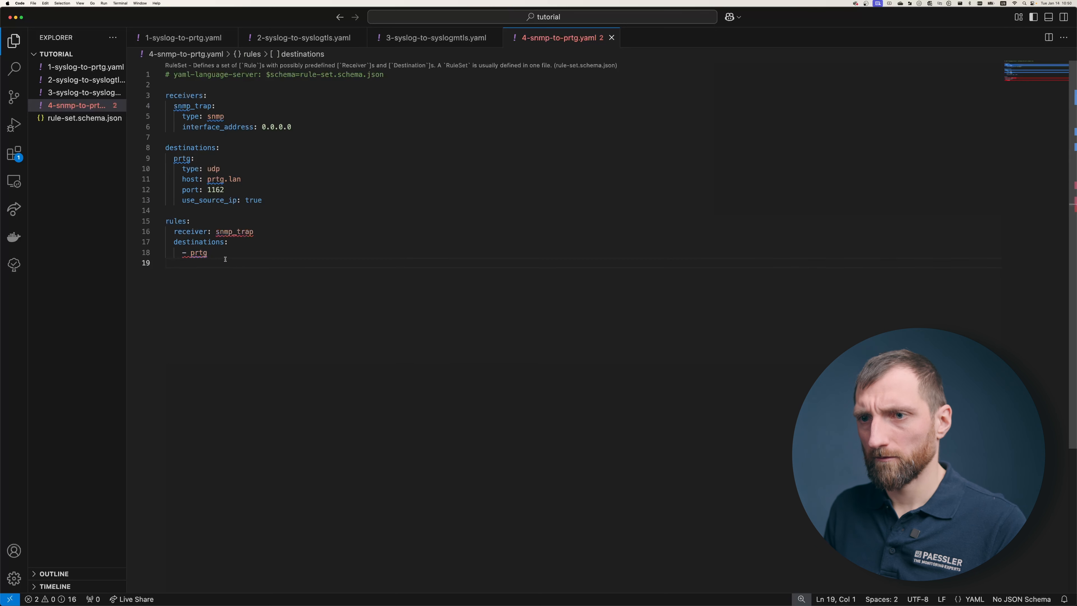
pyautogui.click(195, 222)
pyautogui.press('Return')
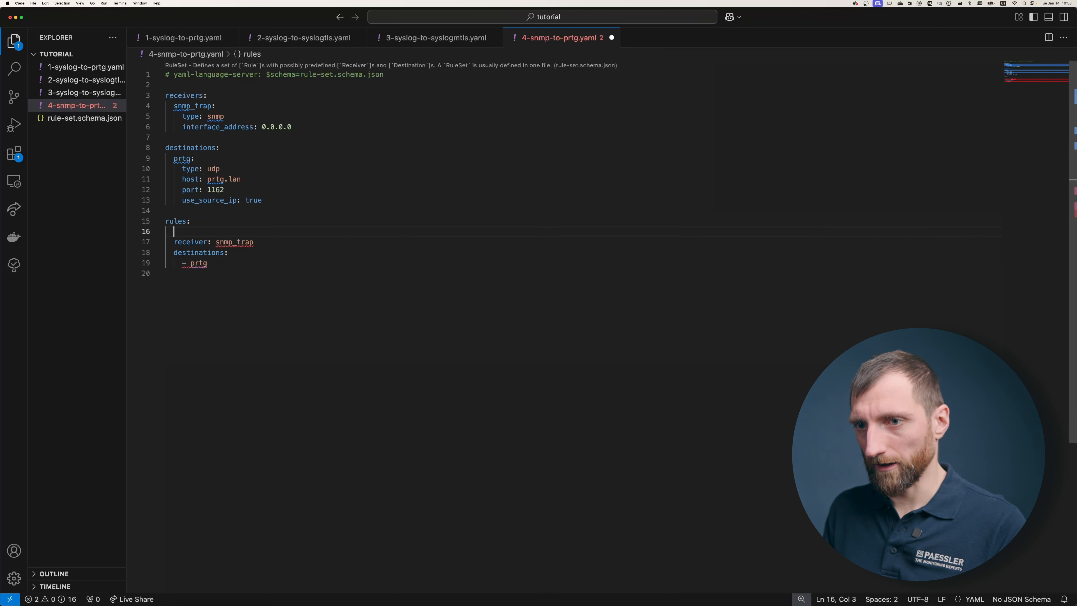
pyautogui.write('snmp-to')
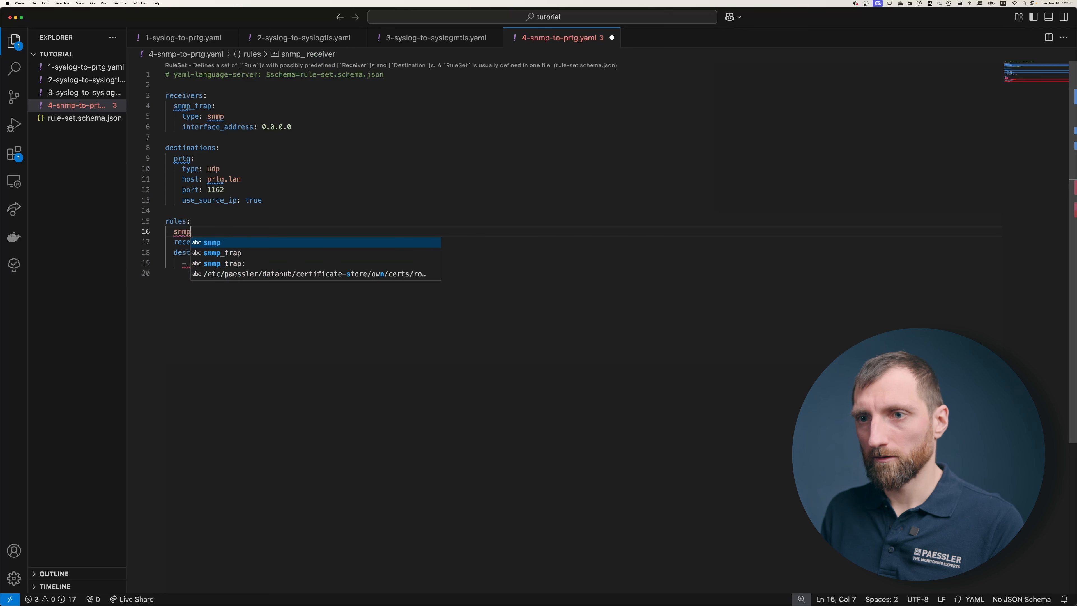
pyautogui.press('BackSpace')
pyautogui.write('-prtg:')
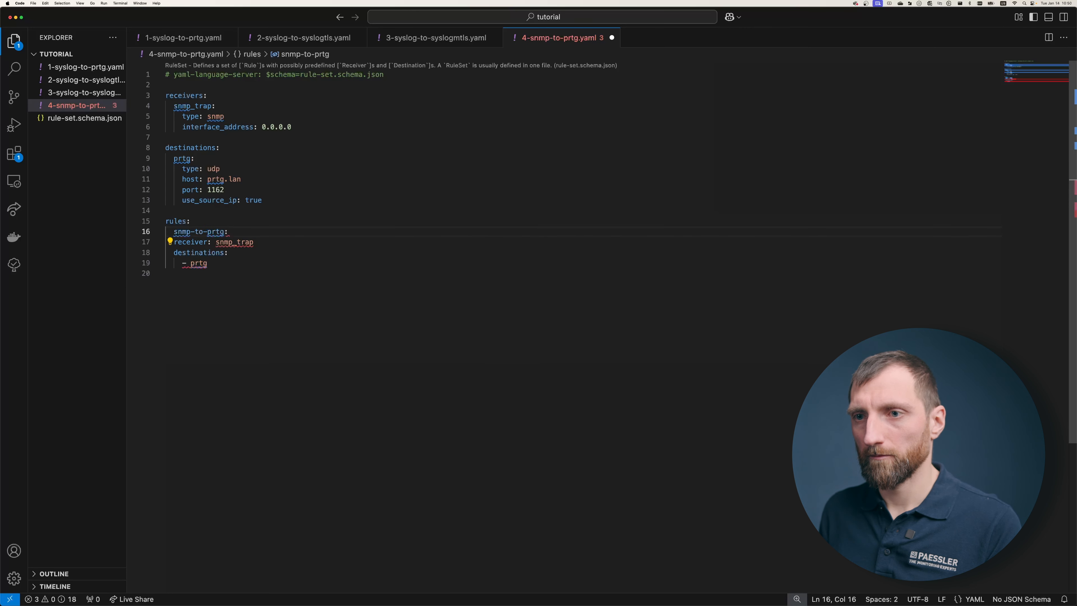
# - Indent the receiver and destinations lines one level so they belong to the snmp-to-prtg rule, and save the file
pyautogui.press('Down')
pyautogui.press('super+Left')
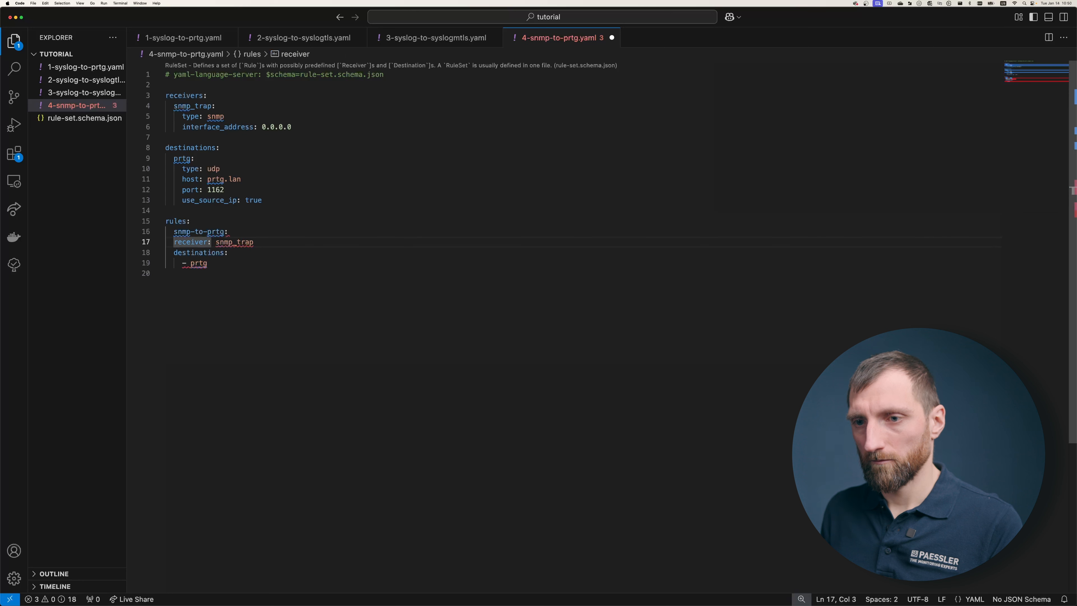
pyautogui.press('alt+super+Down')
pyautogui.press('alt+super+Down')
pyautogui.press('Tab')
pyautogui.press('Escape')
pyautogui.press('super+s')
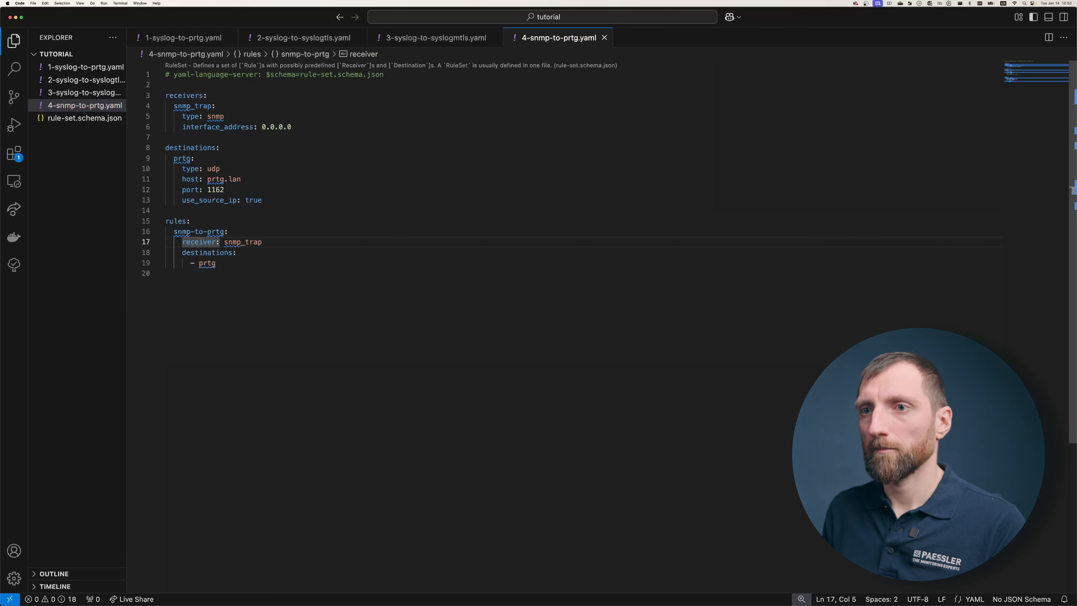
# - Add a filters section between receivers and destinations, containing a filter named only-specific-traps
pyautogui.click(207, 137)
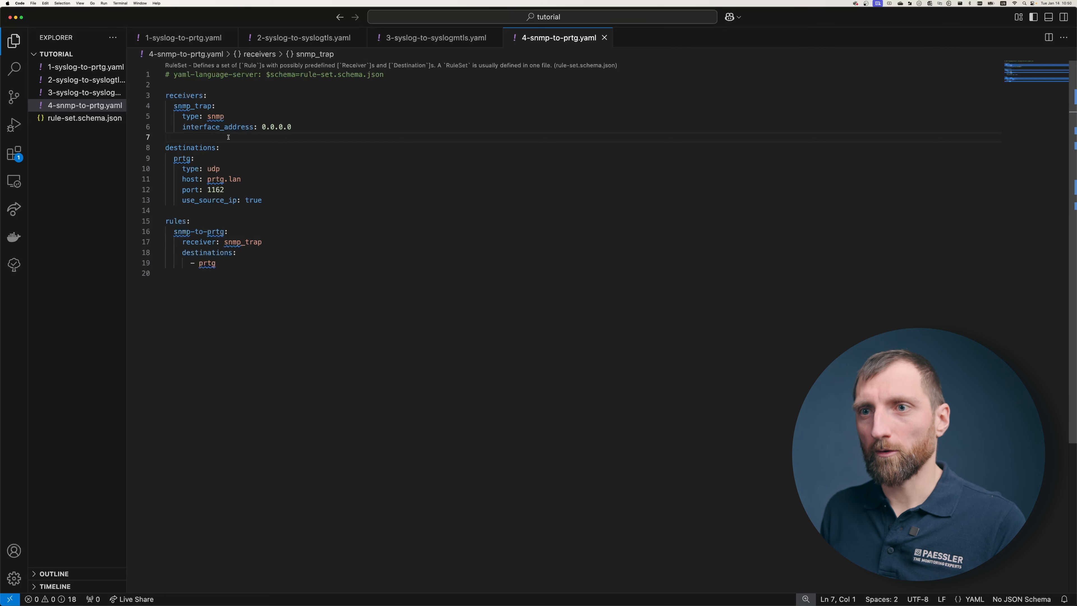
pyautogui.press('Return')
pyautogui.press('Return')
pyautogui.press('Up')
pyautogui.write('f')
pyautogui.press('Return')
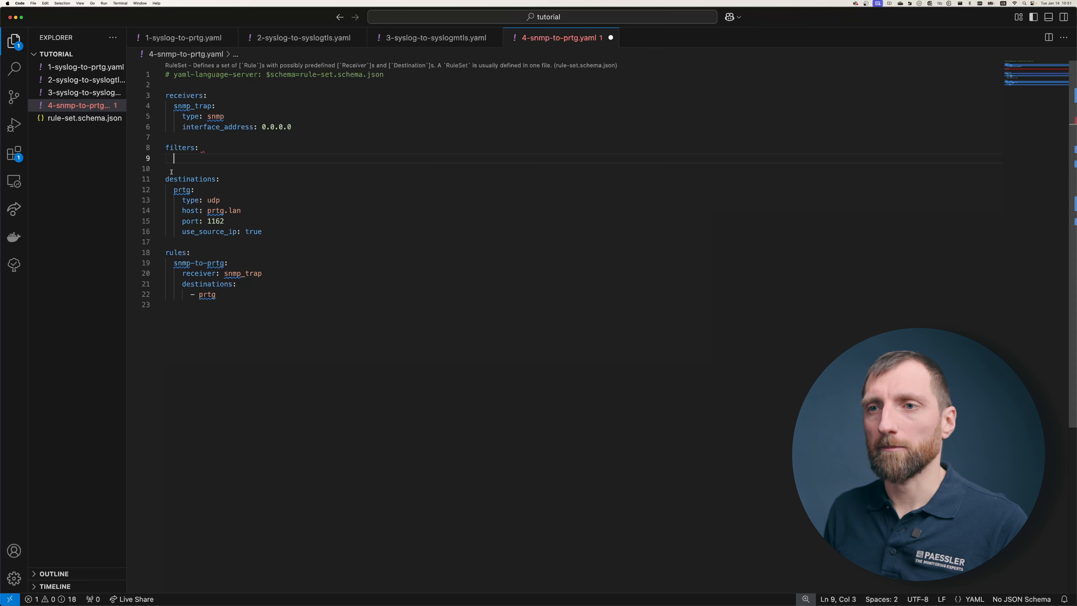
pyautogui.write('only-specific-tr')
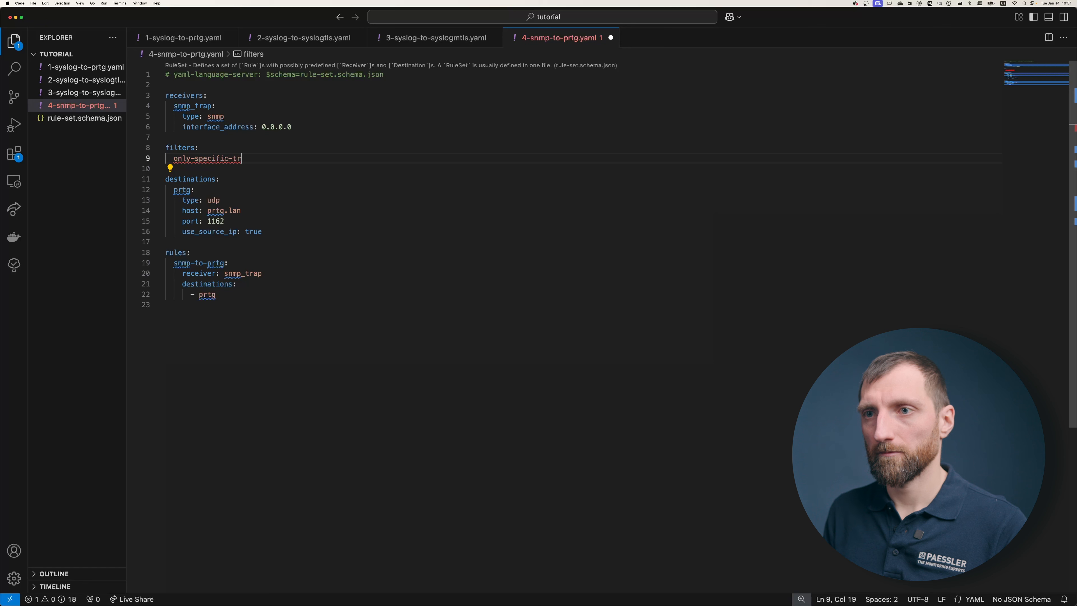
pyautogui.write('aps:')
pyautogui.press('Return')
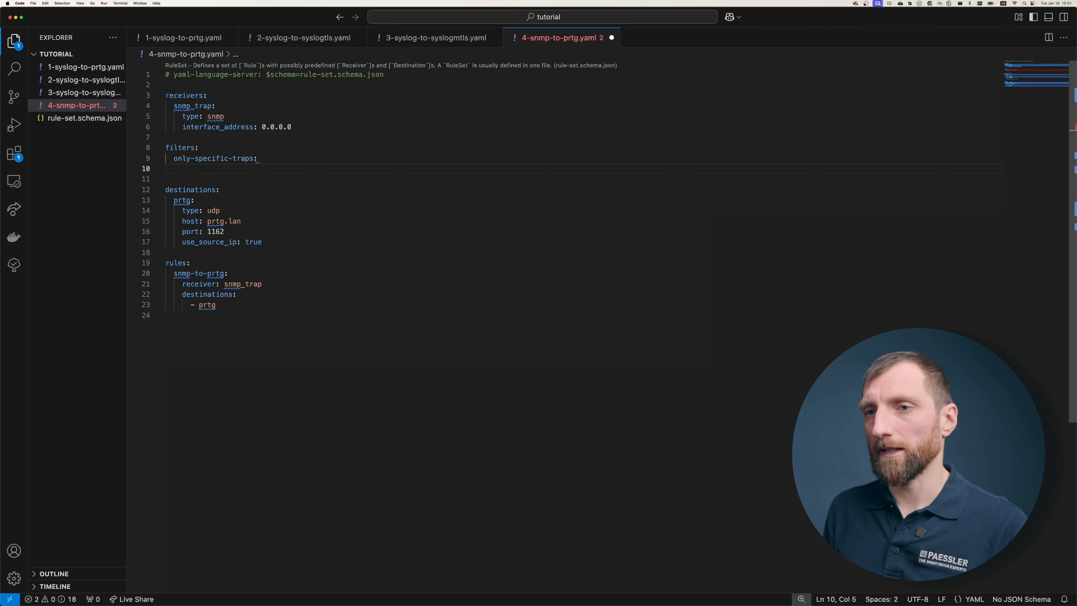
# - Set the type of the only-specific-traps filter to snmp
pyautogui.write('ty')
pyautogui.press('Return')
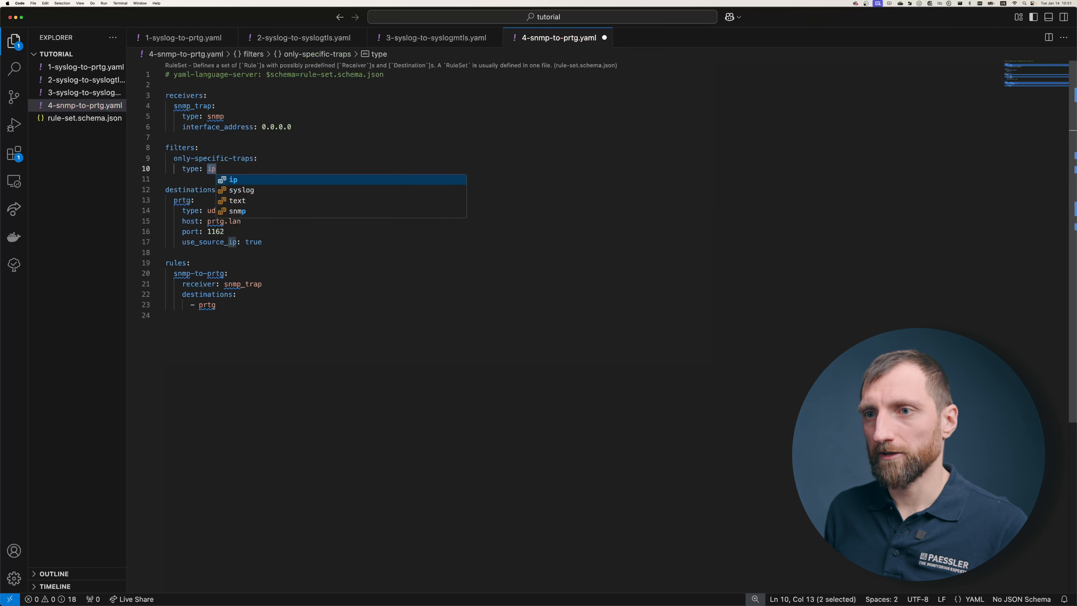
pyautogui.press('Down')
pyautogui.press('Down')
pyautogui.press('Down')
pyautogui.press('Up')
pyautogui.press('Up')
pyautogui.press('Up')
pyautogui.press('Down')
pyautogui.press('Down')
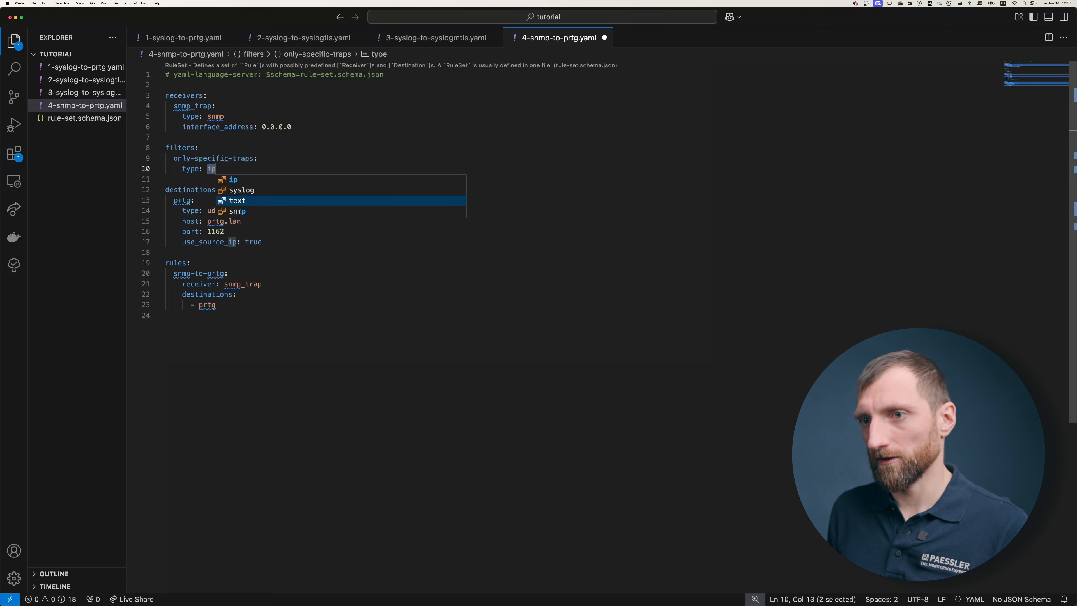
pyautogui.press('Down')
pyautogui.press('Return')
pyautogui.press('Return')
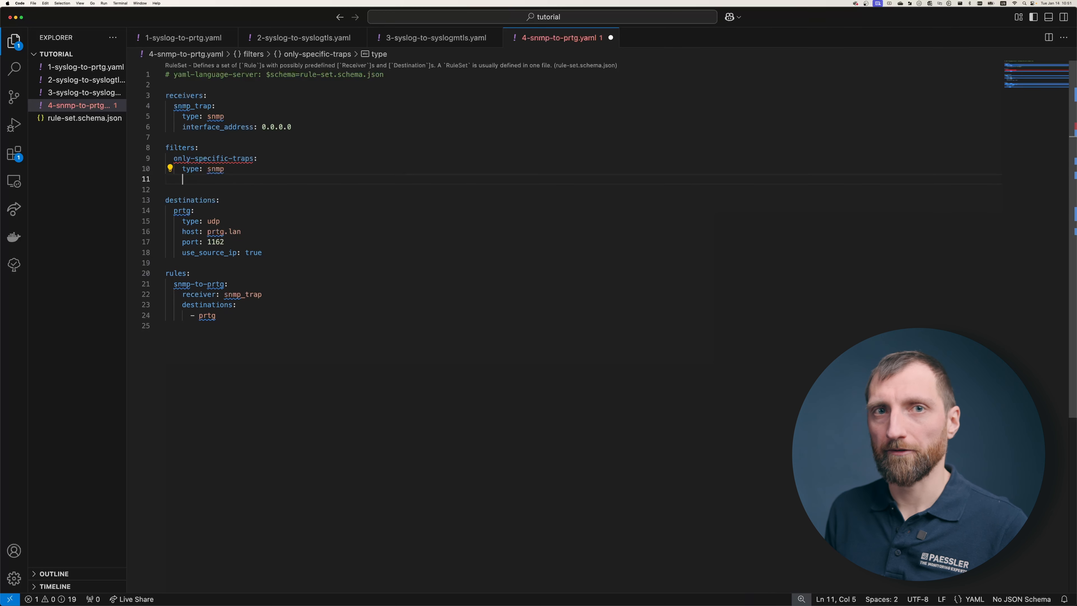
# - Add a trap_oid list to the only-specific-traps filter with the entry 1.3.6.1.4.1.32446.0.0.1
pyautogui.write('trap_oid')
pyautogui.press('Escape')
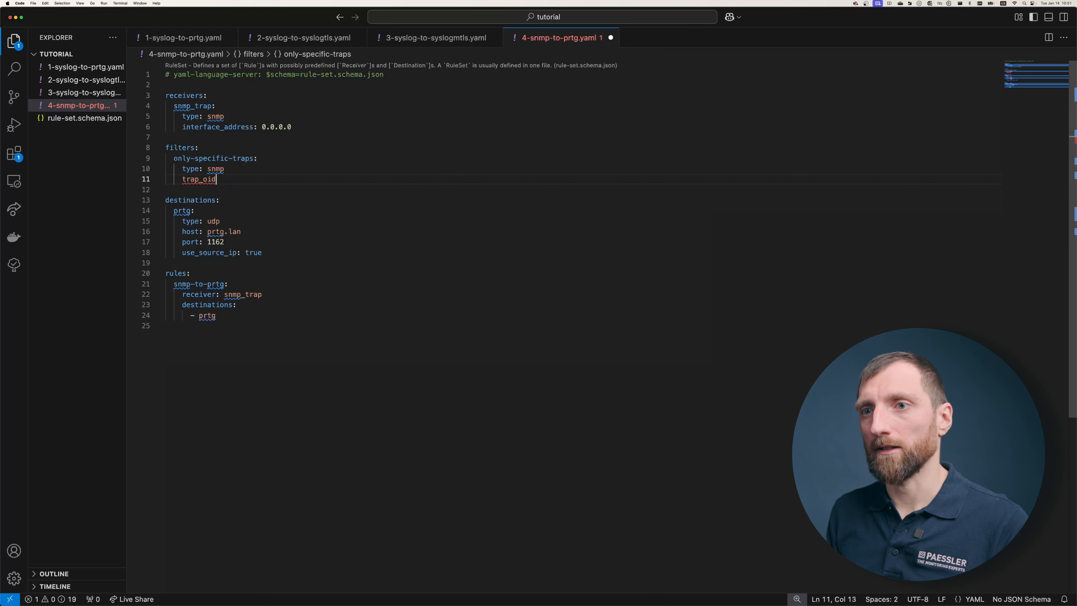
pyautogui.write(':')
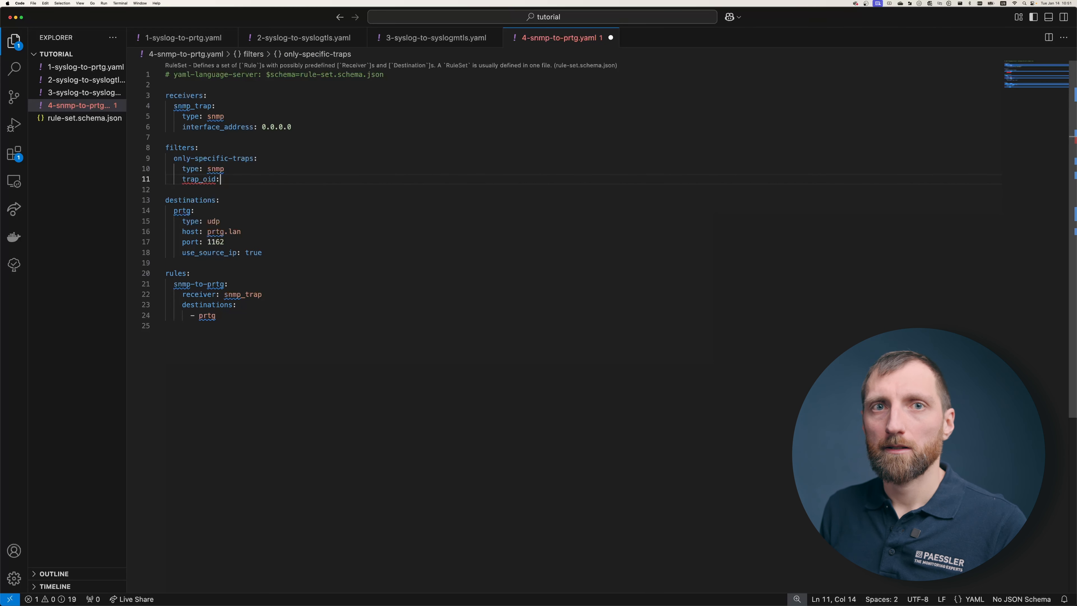
pyautogui.press('Return')
pyautogui.write('-')
pyautogui.press('BackSpace')
pyautogui.press('Tab')
pyautogui.write('- 1.3')
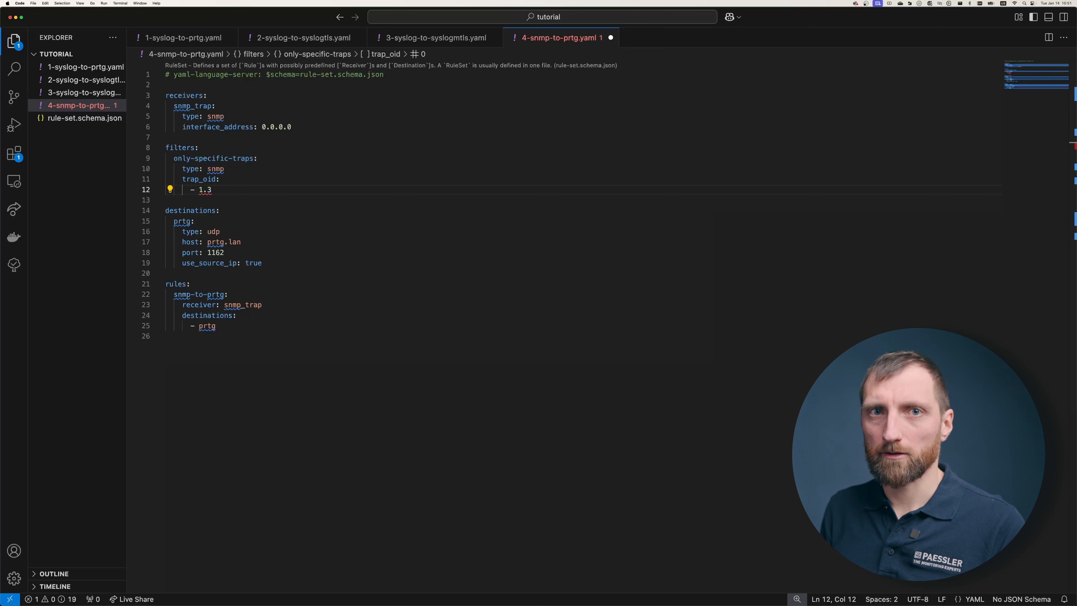
pyautogui.press('super+Tab')
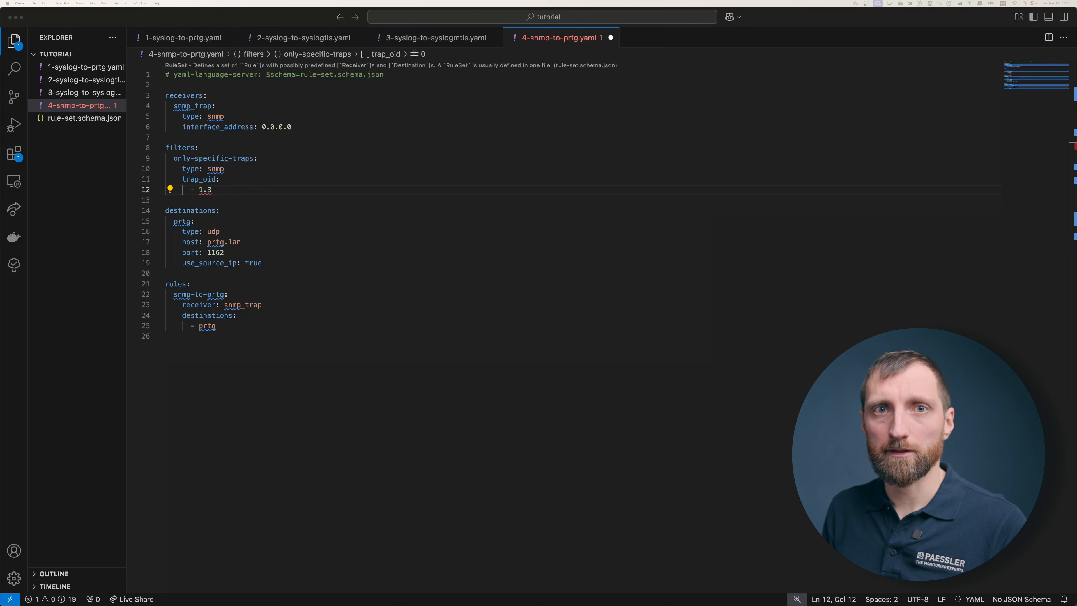
pyautogui.moveTo(217, 190); pyautogui.dragTo(199, 190)
pyautogui.write('1.3.6.1.4.1.32446.0.0.1')
pyautogui.click(274, 190)
pyautogui.click(312, 190)
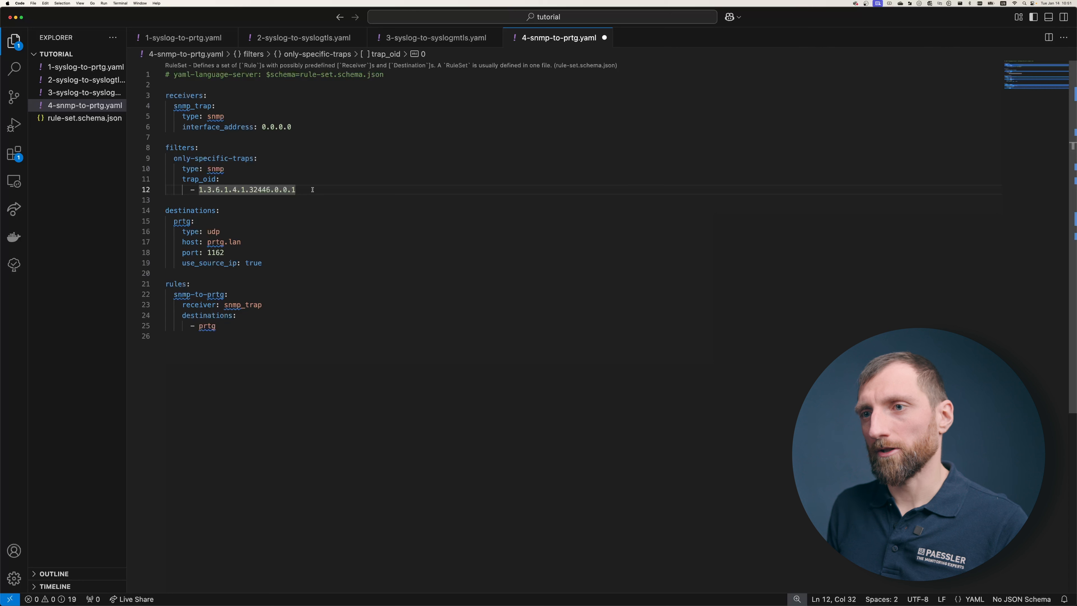
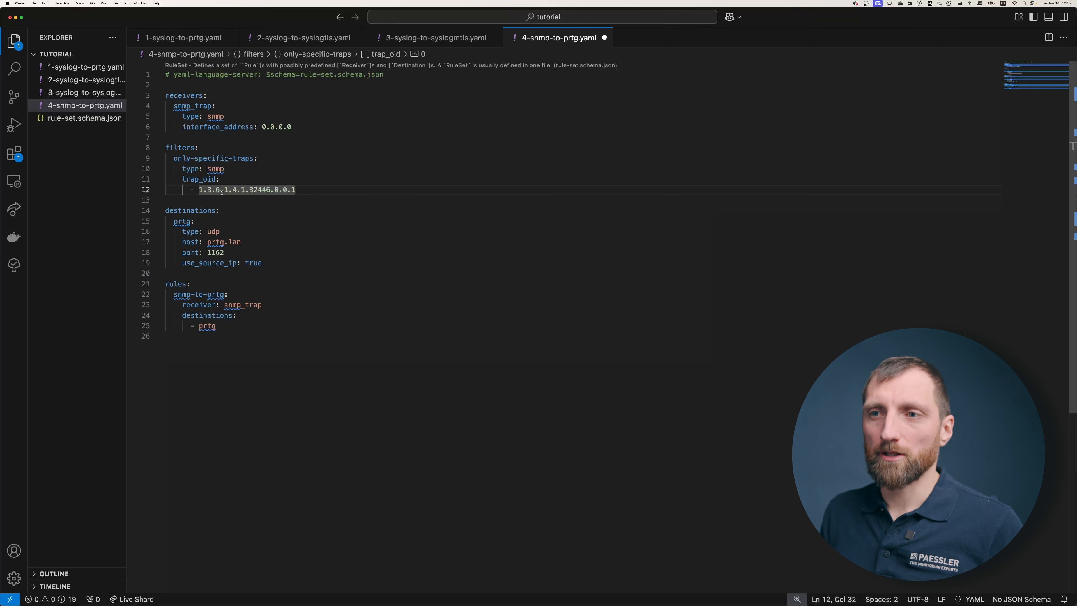
pyautogui.click(274, 190)
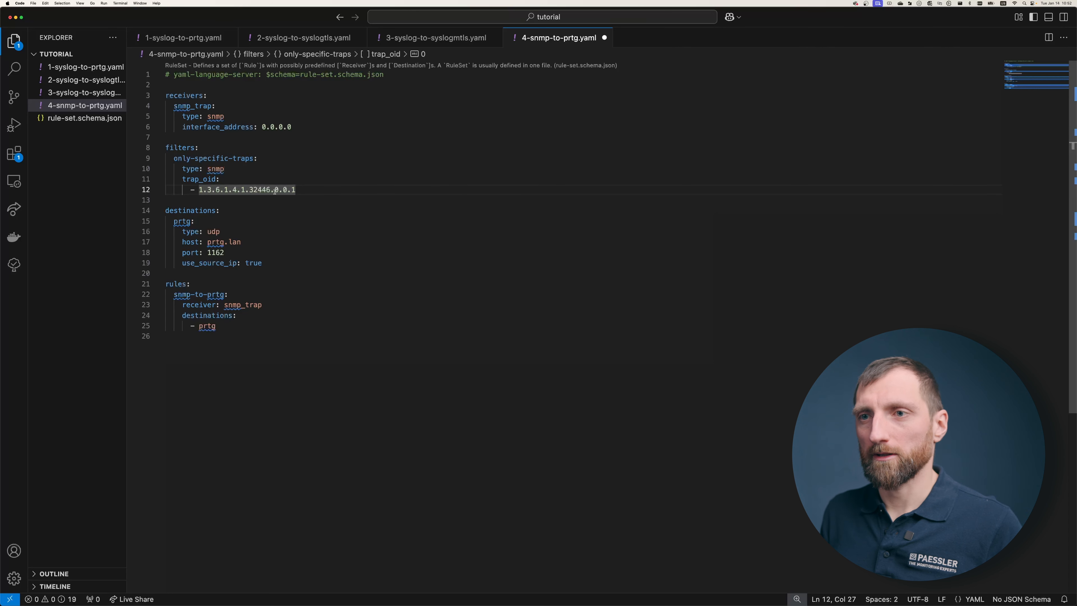
pyautogui.click(308, 192)
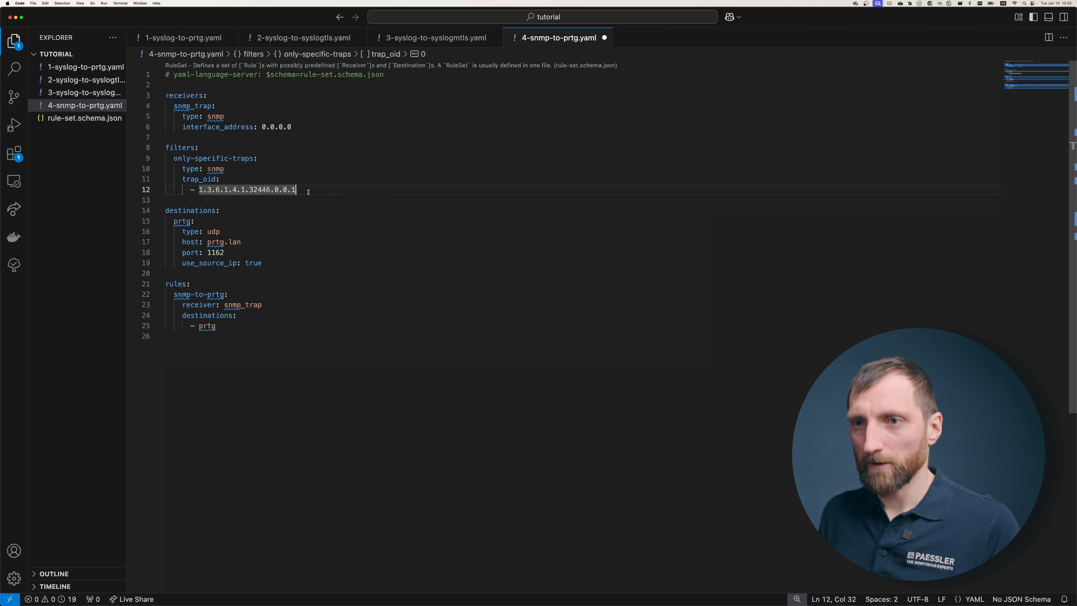
pyautogui.click(238, 158)
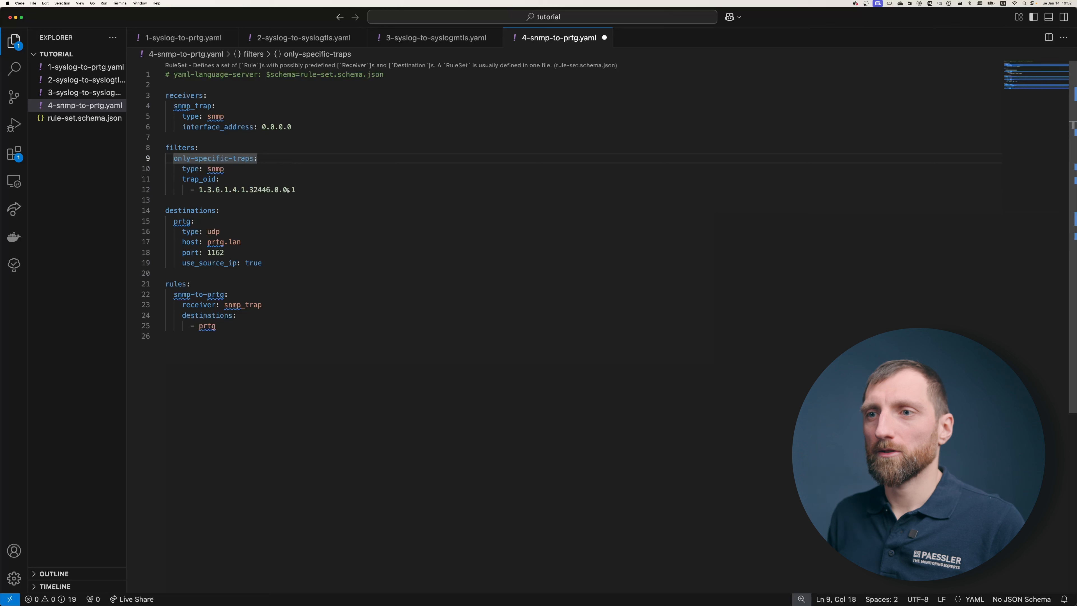
pyautogui.moveTo(200, 190); pyautogui.dragTo(293, 189)
pyautogui.click(226, 158)
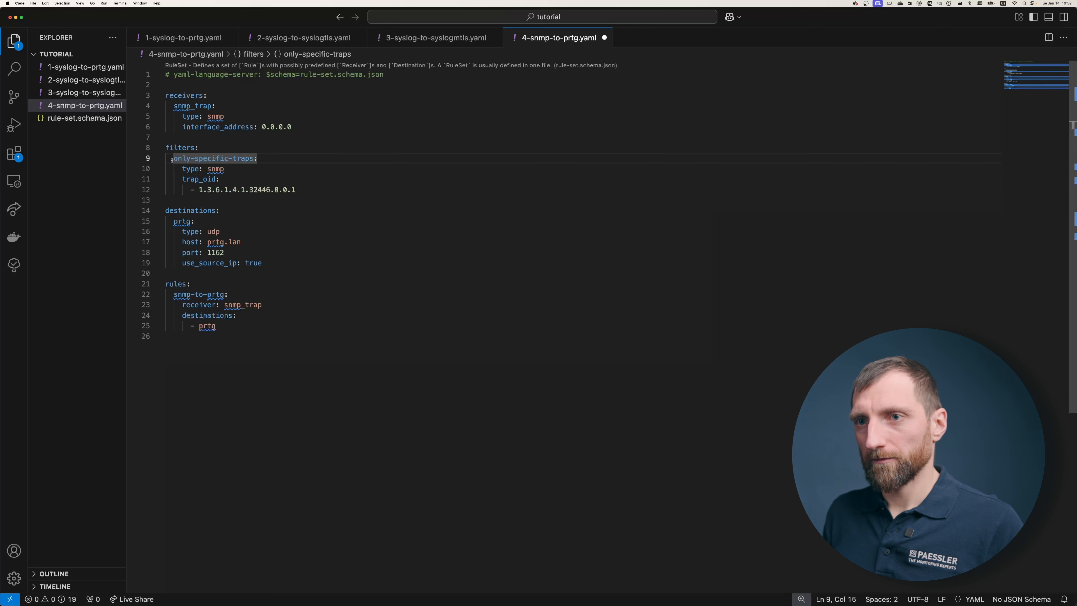
# - Add a filters list with the entry only-specific-traps to the snmp-to-prtg rule, between receiver and destinations, and save the file
pyautogui.click(262, 304)
pyautogui.press('Return')
pyautogui.write('filte')
pyautogui.press('Return')
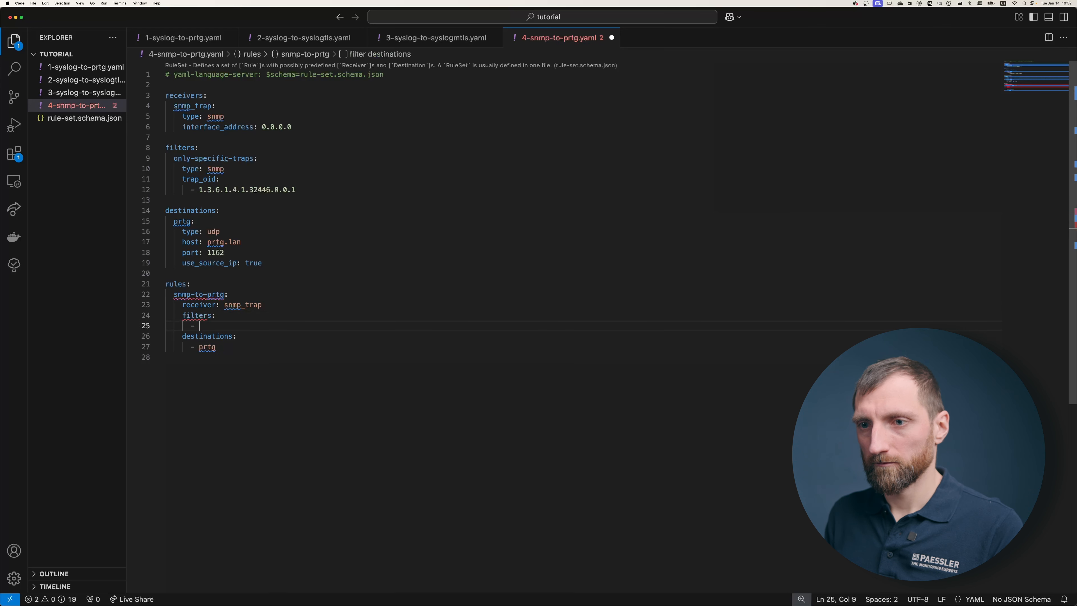
pyautogui.write('onl')
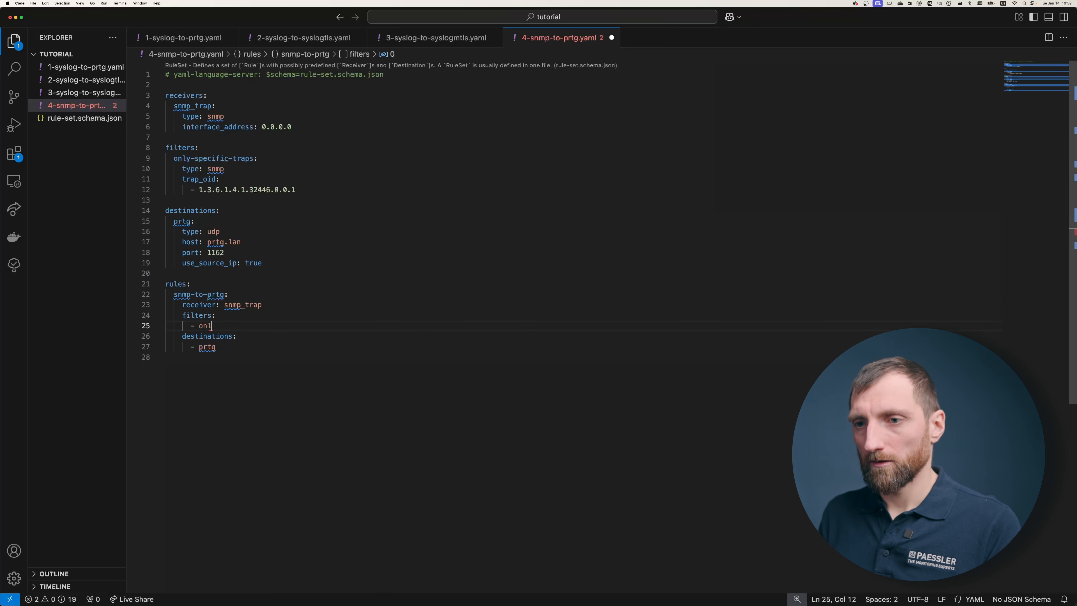
pyautogui.write('y-spe')
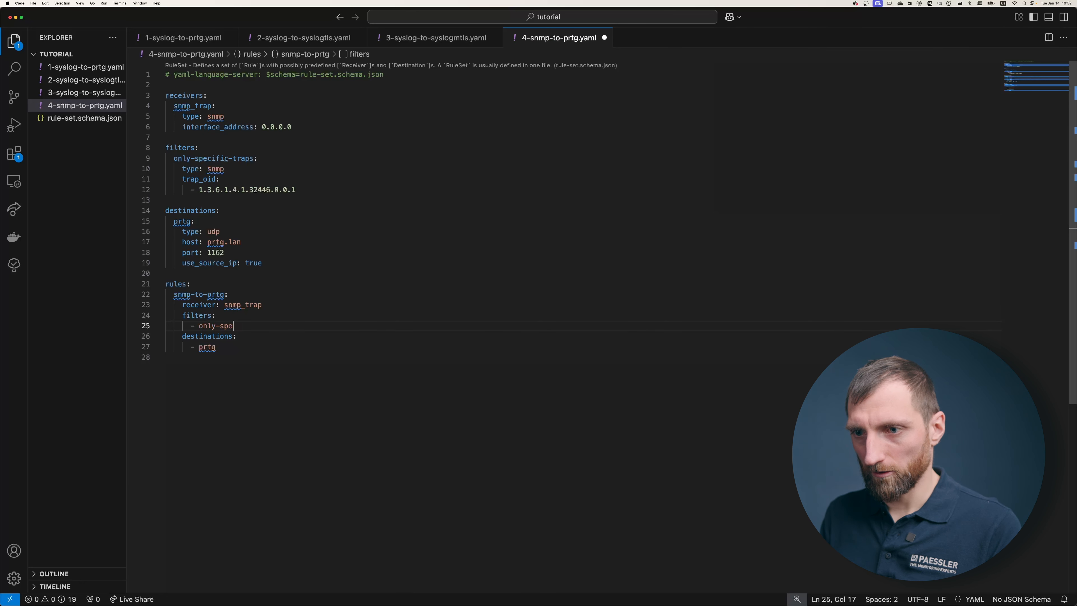
pyautogui.write('ccif')
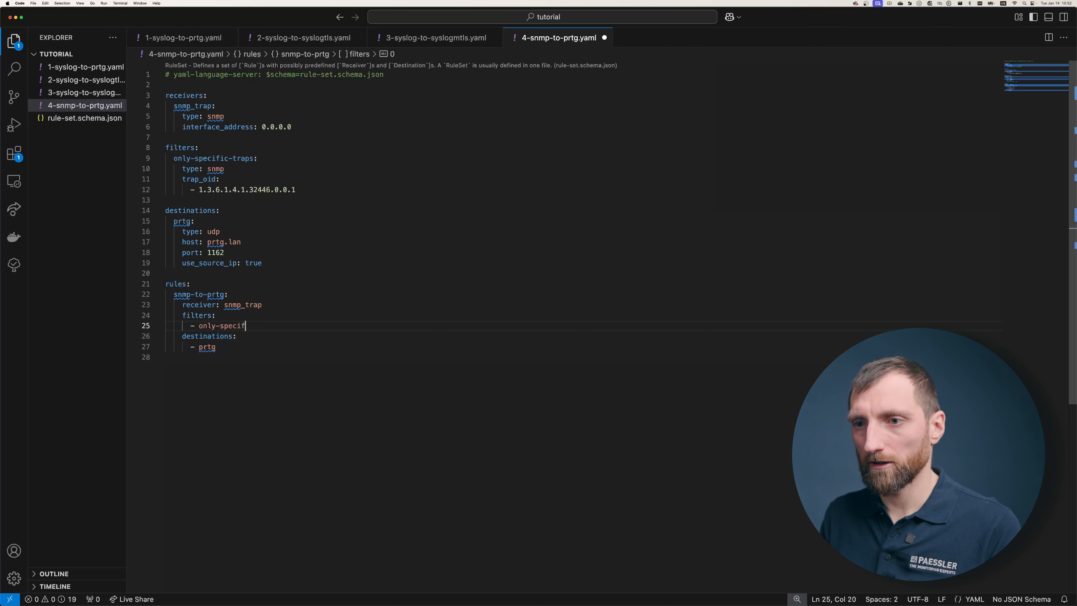
pyautogui.write('ic-traps')
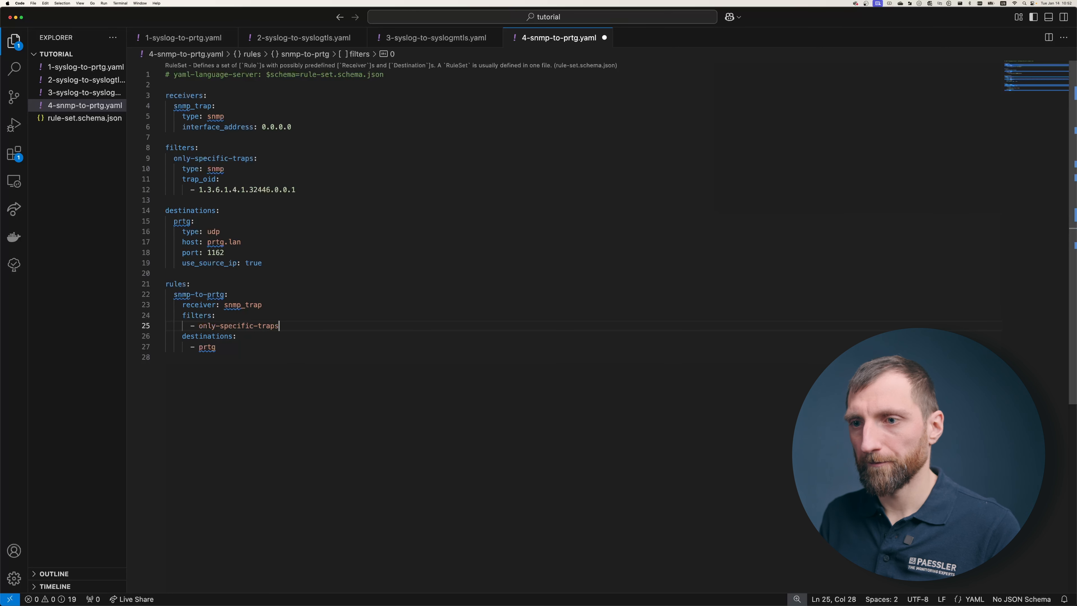
pyautogui.press('super+s')
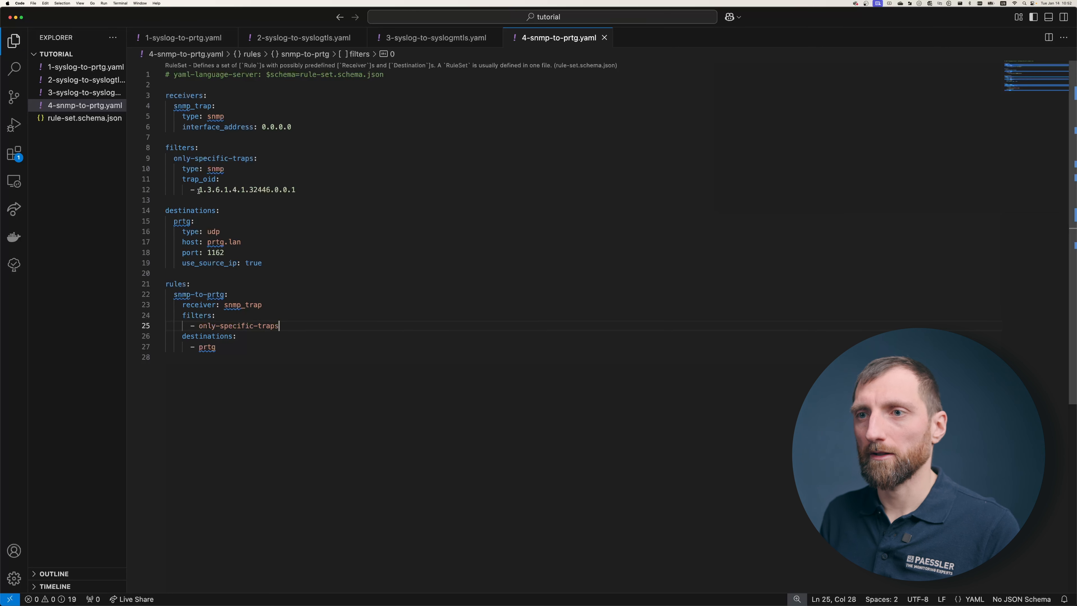
# - Add an snmp filter open-window with trap_oid 1.3.6.1.4.1.32446.0.0.1 and variables oid 1.3.6.1.4.1.32446.1.2.3, starts_with Window, contains Open and open
pyautogui.moveTo(198, 191); pyautogui.dragTo(308, 191)
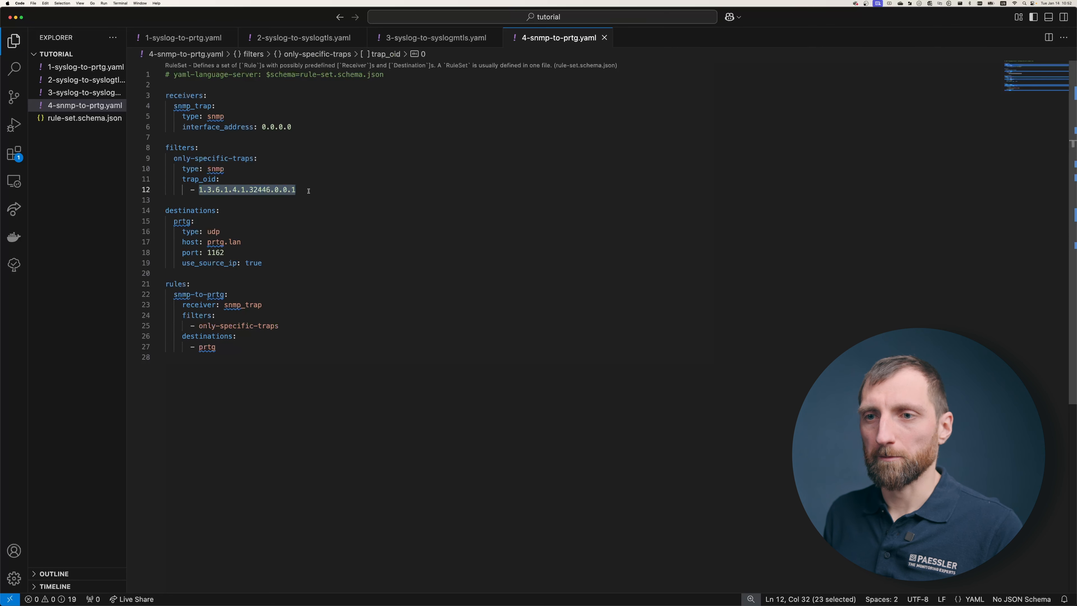
pyautogui.click(309, 191)
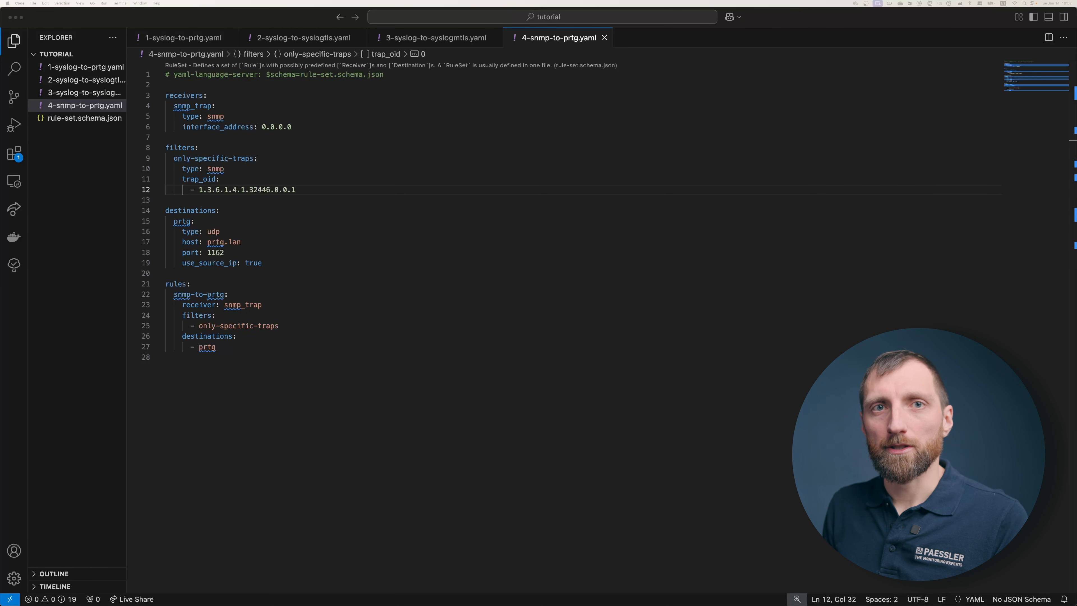
pyautogui.click(300, 199)
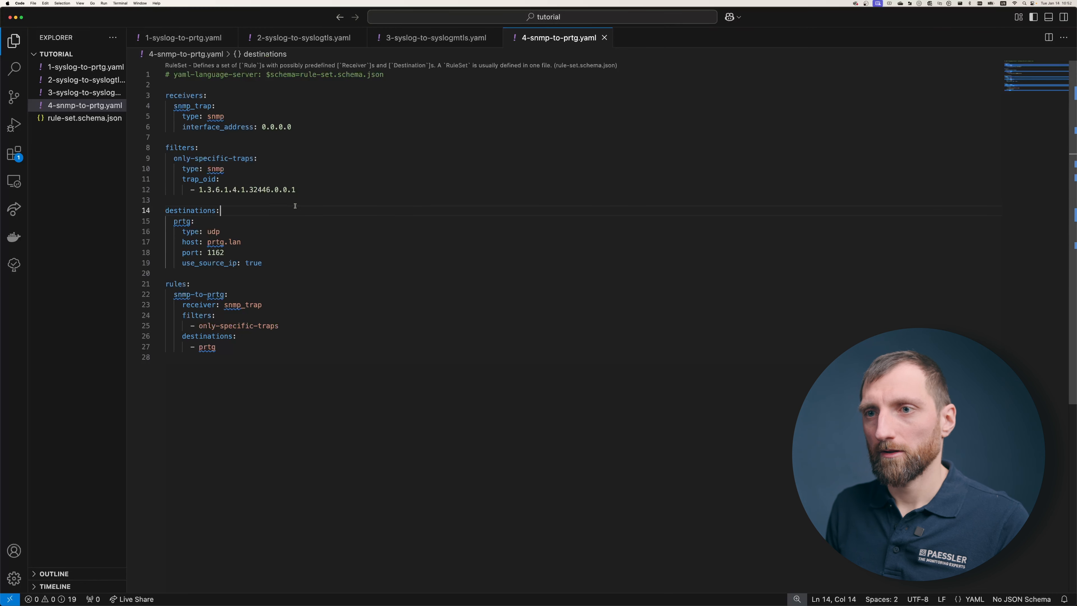
pyautogui.write('open-window:     type: snmp     trap_oid:       - 1.3.6.1.4.1.32446.0.0.1     variables:       oid: 1.3.6.1.4.1.32446.1.2.3       starts_with: Window       contains:         - Open         - open')
# - Examine the open-window filter's name, trap OID, variable OID, starts_with and contains conditions
pyautogui.click(174, 200)
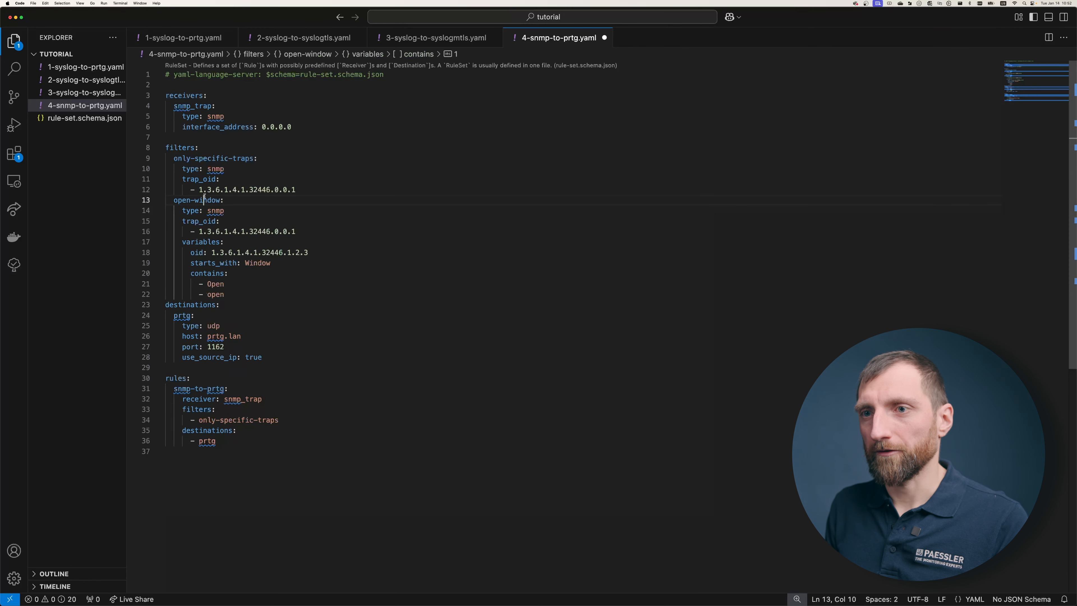
pyautogui.moveTo(174, 199); pyautogui.dragTo(224, 200)
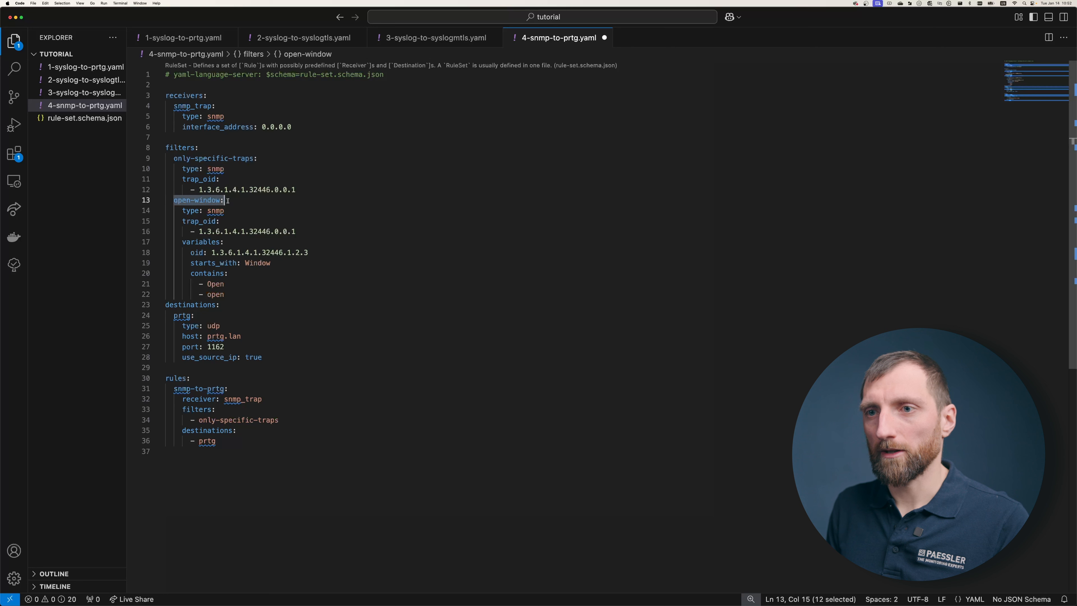
pyautogui.moveTo(187, 231); pyautogui.dragTo(296, 231)
pyautogui.click(217, 262)
pyautogui.click(207, 243)
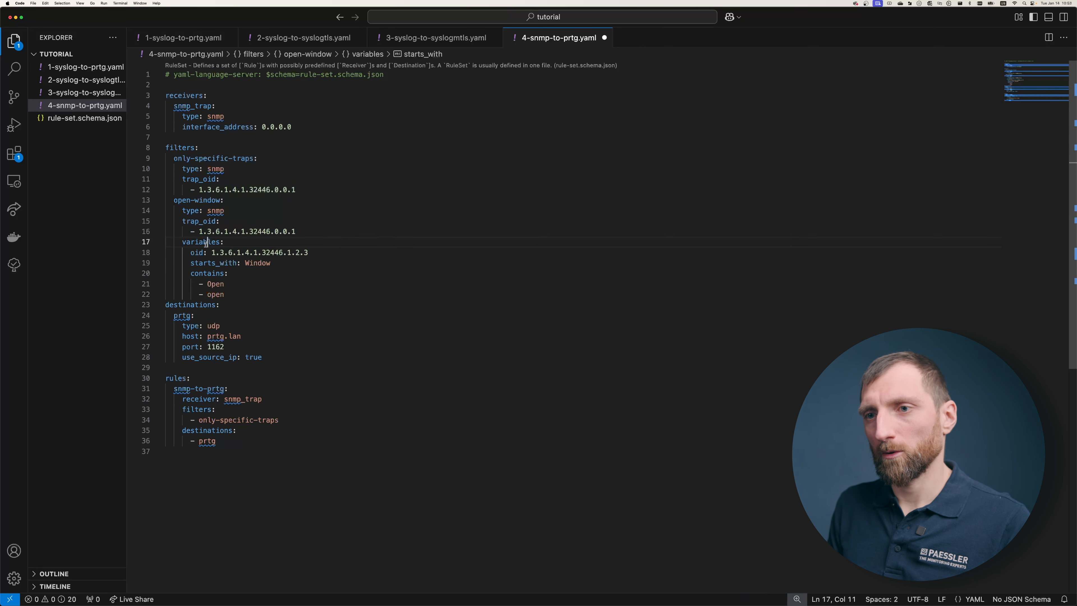
pyautogui.click(195, 253)
pyautogui.doubleClick(195, 253)
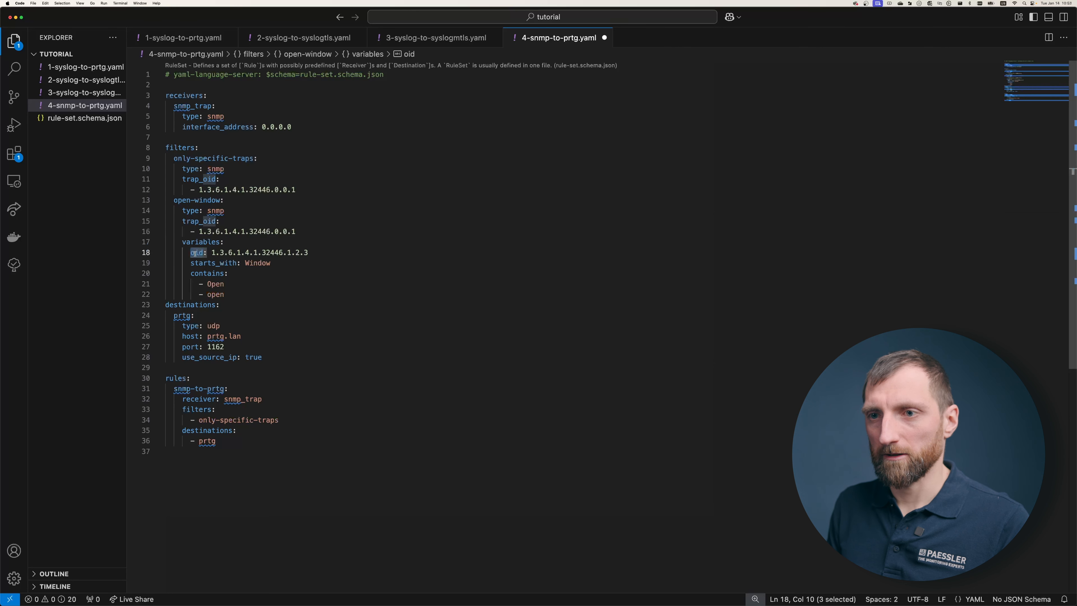
pyautogui.moveTo(211, 252); pyautogui.dragTo(245, 263)
pyautogui.click(216, 274)
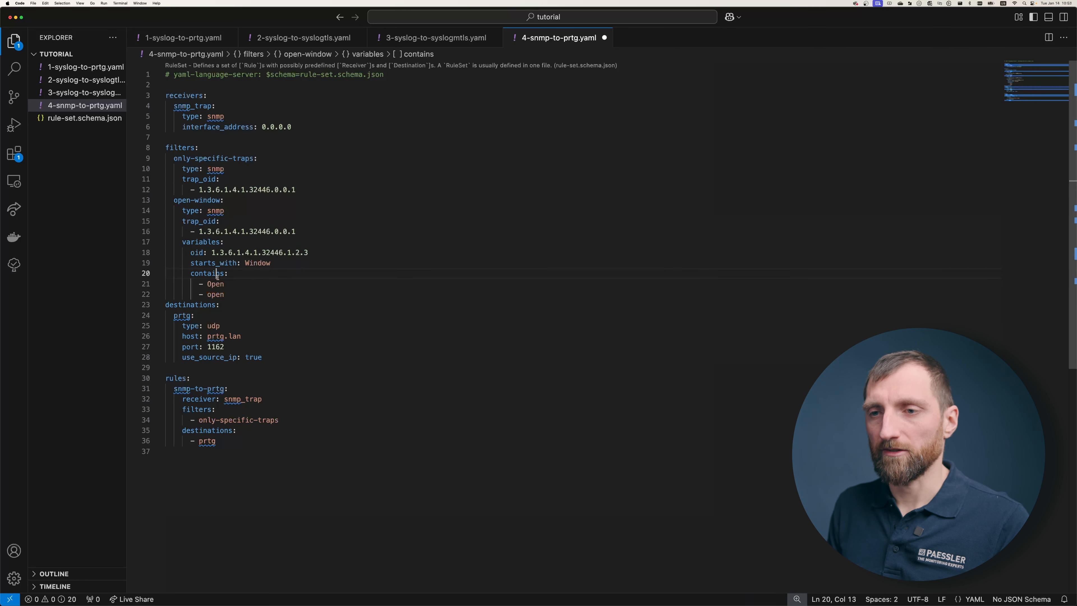
pyautogui.click(211, 295)
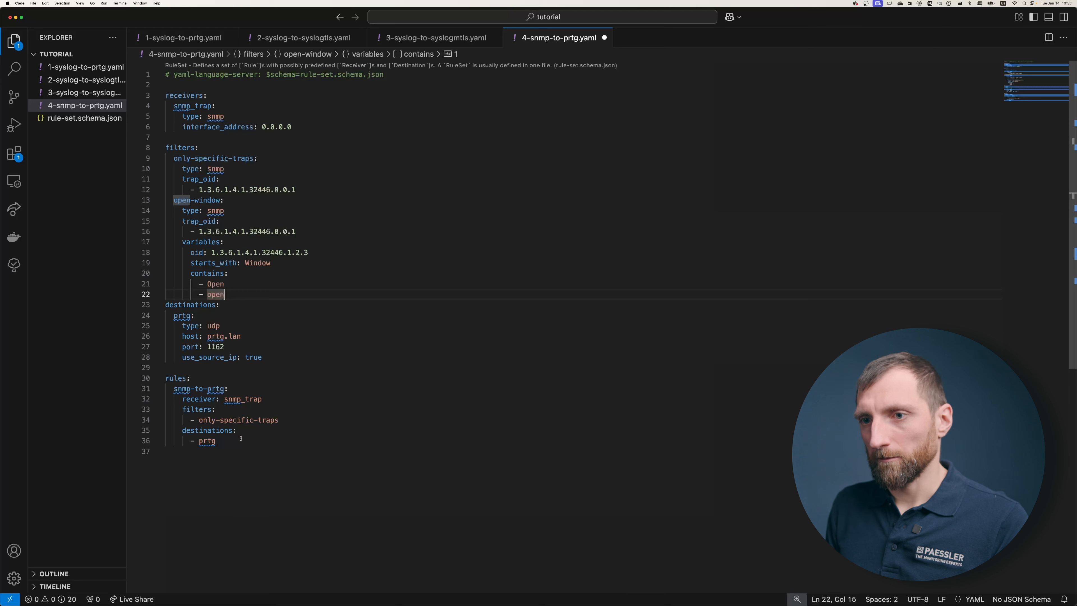
# - Insert one blank line between the open-window filter and the destinations section
pyautogui.moveTo(14, 236); pyautogui.dragTo(14, 193)
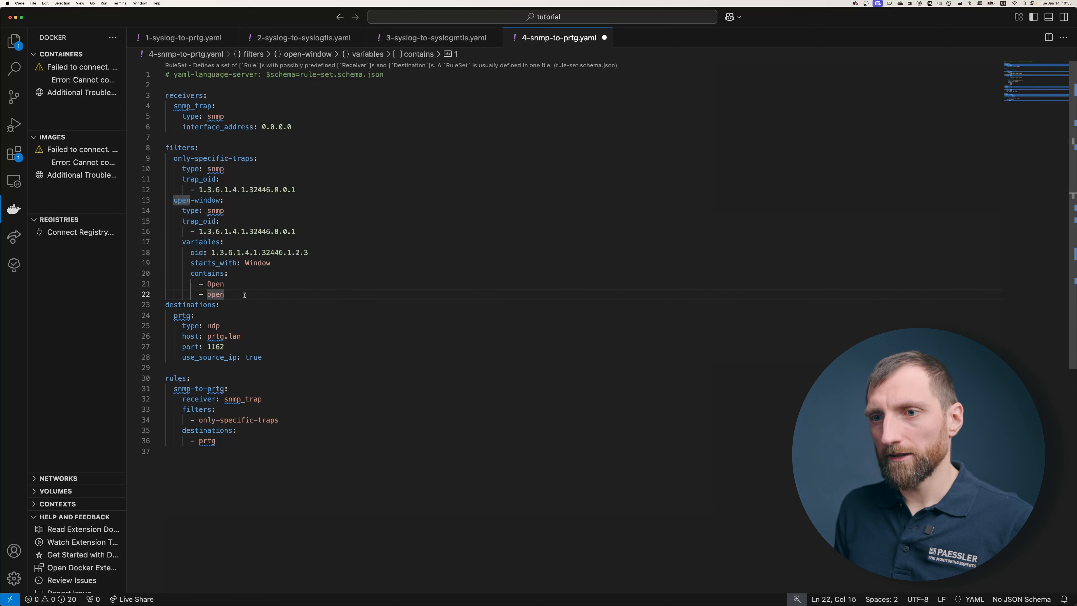
pyautogui.press('Return')
pyautogui.press('Return')
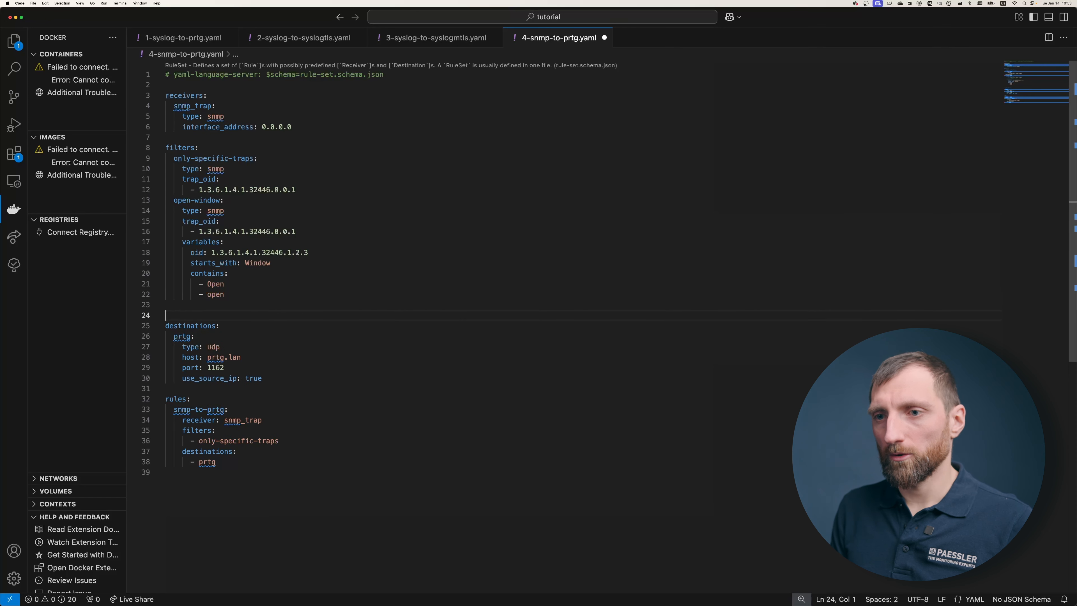
pyautogui.press('BackSpace')
# - Add a second rule named snmp-window-to-prtg at the end of the rules section, indented level with snmp-to-prtg
pyautogui.click(236, 462)
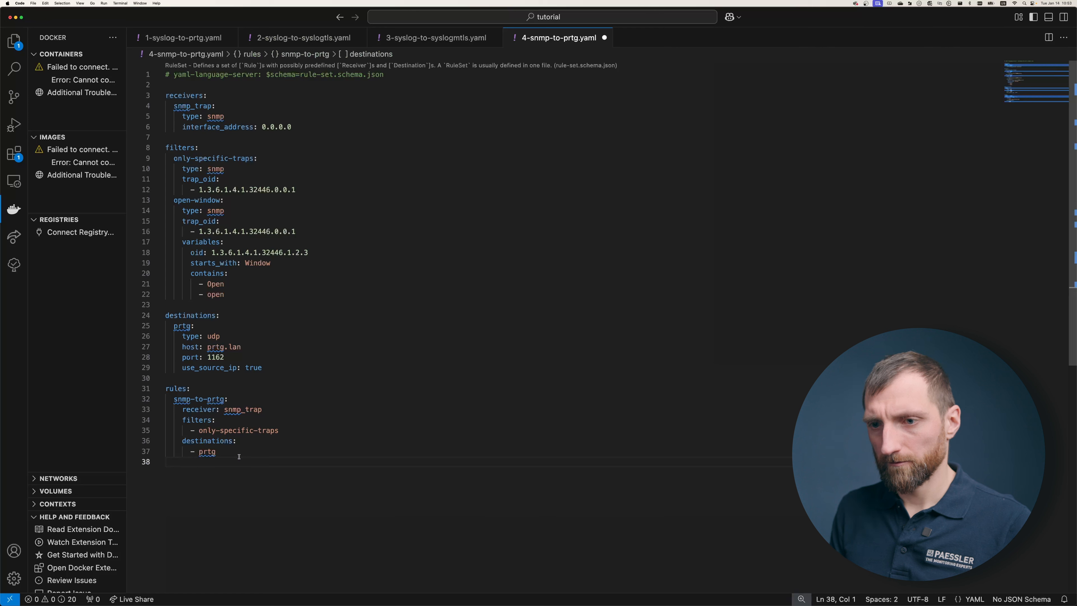
pyautogui.write('snmp-')
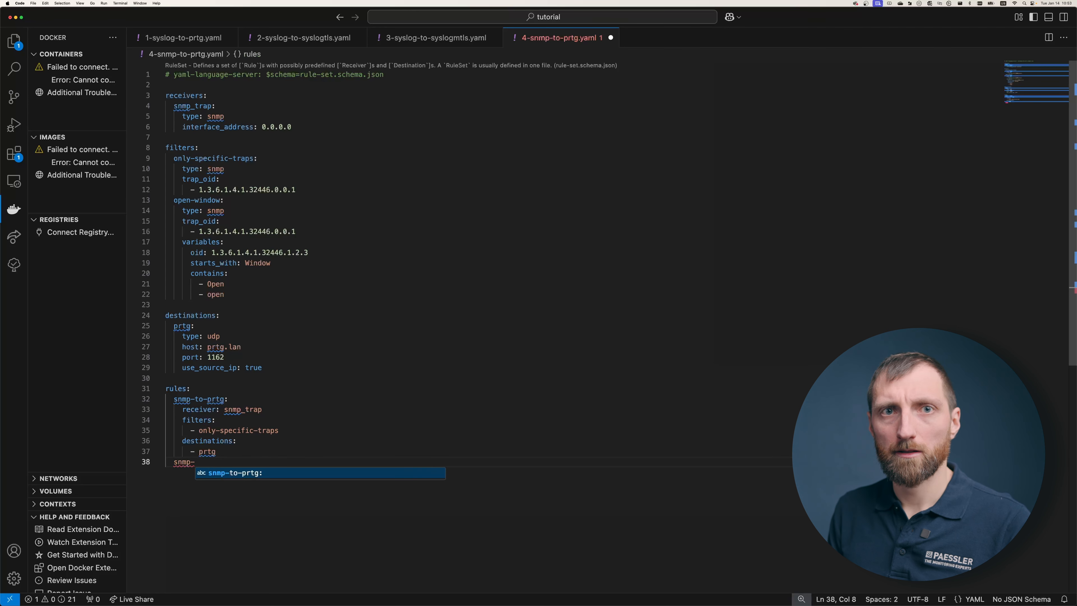
pyautogui.press('super+shift+Left')
pyautogui.press('Tab')
pyautogui.press('BackSpace')
pyautogui.press('super+Right')
pyautogui.write('windows-')
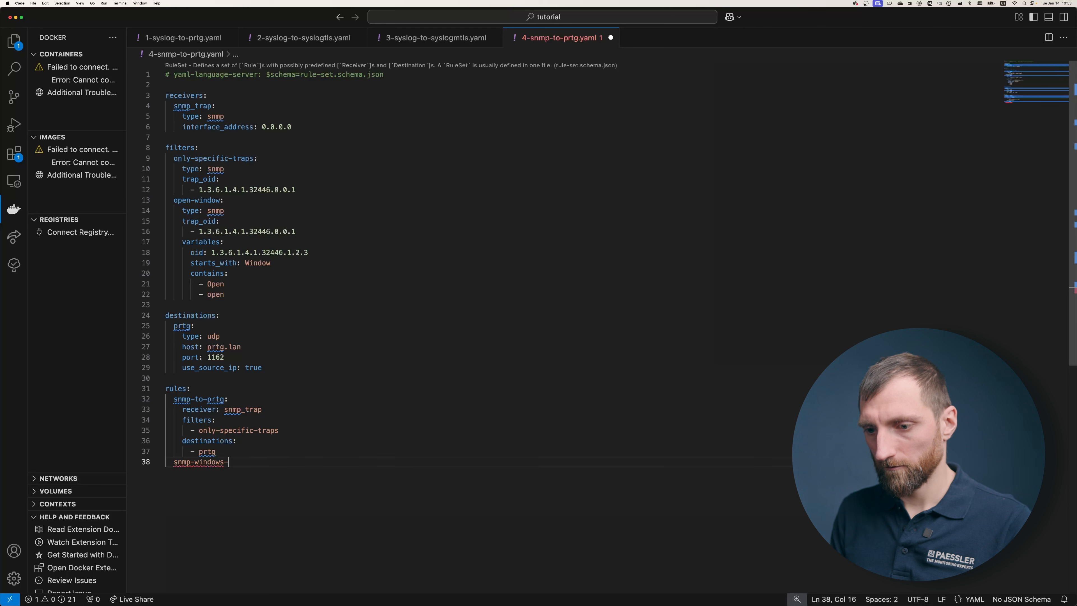
pyautogui.press('BackSpace')
pyautogui.press('BackSpace')
pyautogui.write('-to-prtg:')
pyautogui.press('Return')
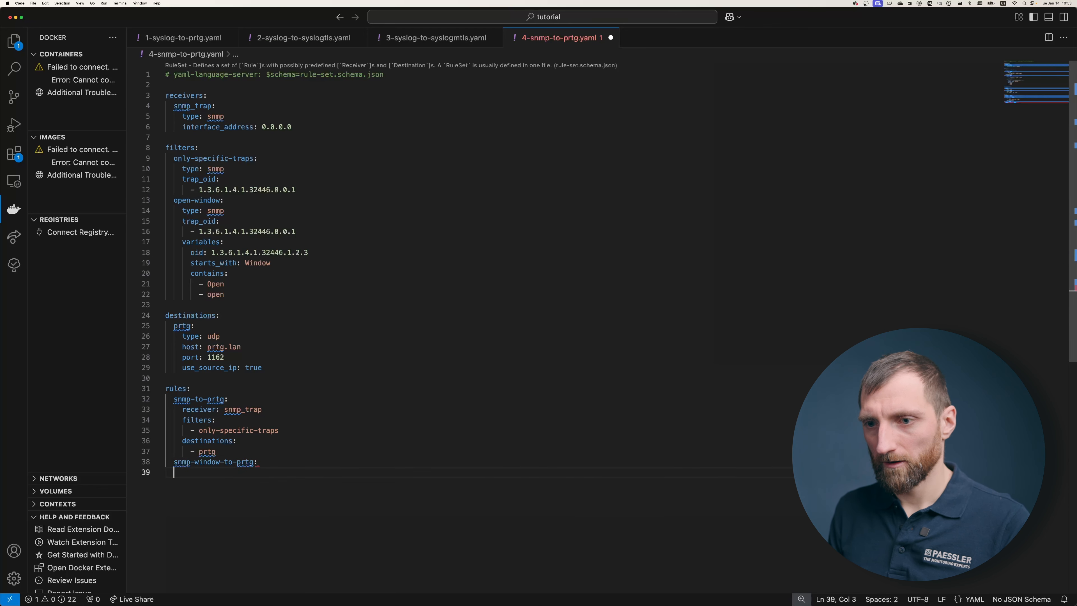
# - Set the receiver of the snmp-window-to-prtg rule to snmp_trap
pyautogui.press('Tab')
pyautogui.write('receiver: snmp')
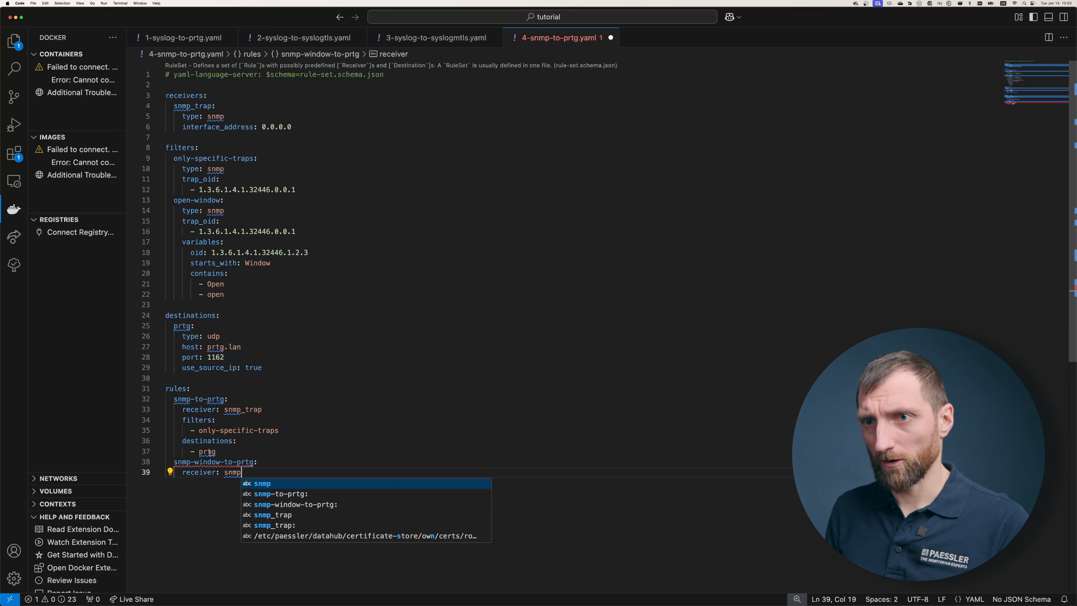
pyautogui.moveTo(191, 152)
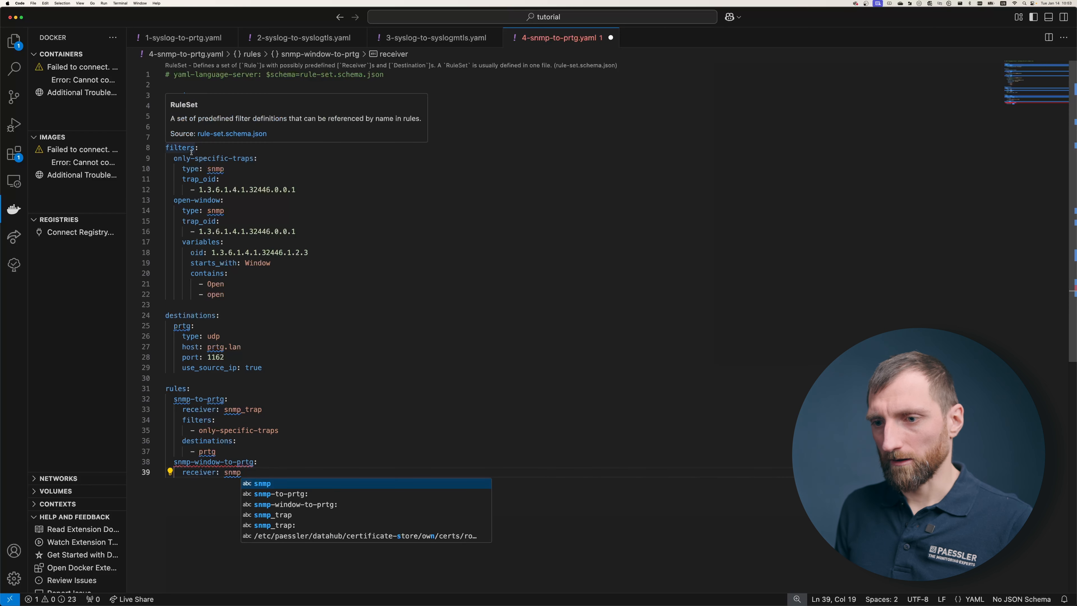
pyautogui.press('Down')
pyautogui.press('Down')
pyautogui.press('Down')
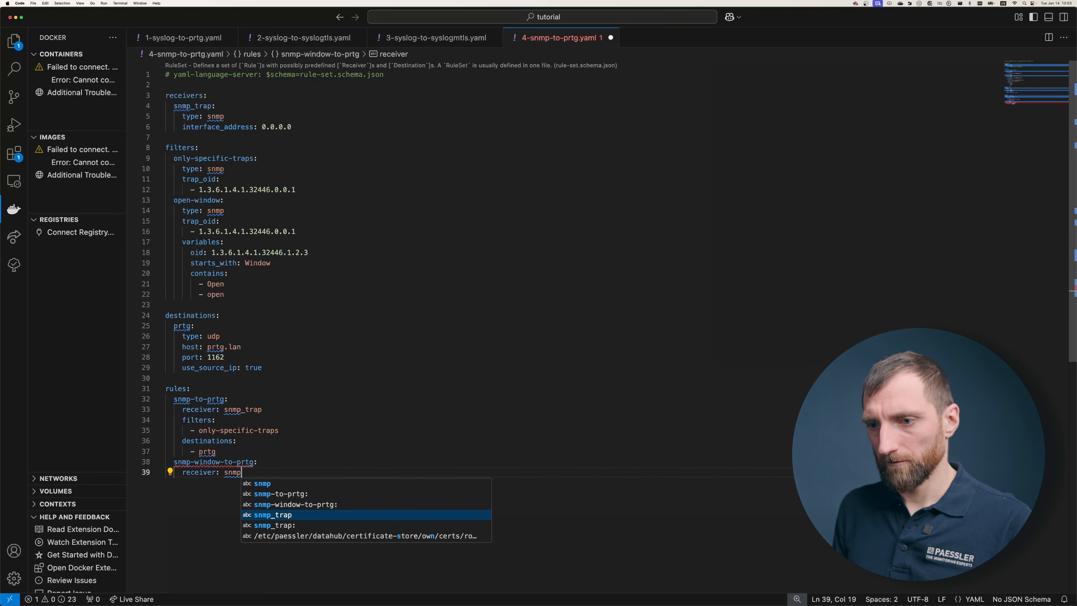
pyautogui.press('Return')
pyautogui.press('Return')
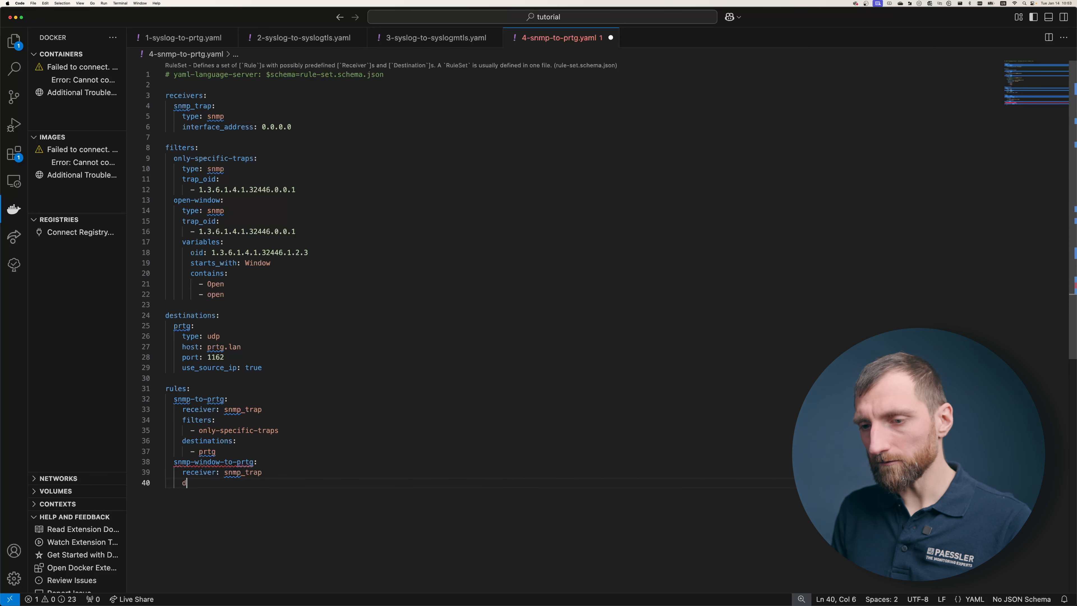
# - Add a filters list with the entry open-window to the snmp-window-to-prtg rule
pyautogui.write('fil')
pyautogui.press('Return')
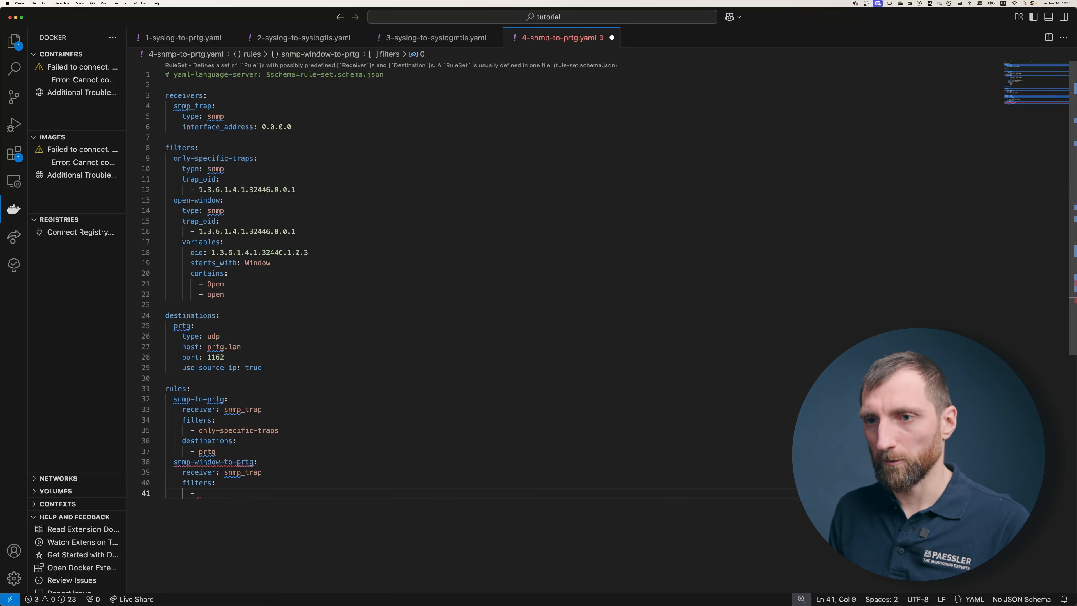
pyautogui.write('open-window')
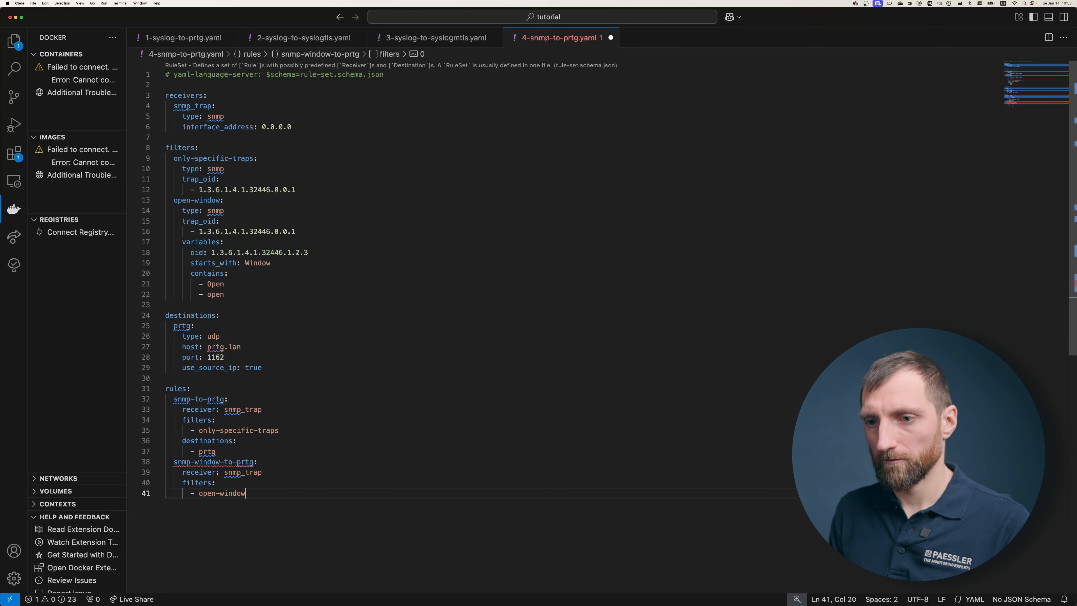
# - Add a destinations list with the entry prtg to the snmp-window-to-prtg rule and save the file
pyautogui.press('Return')
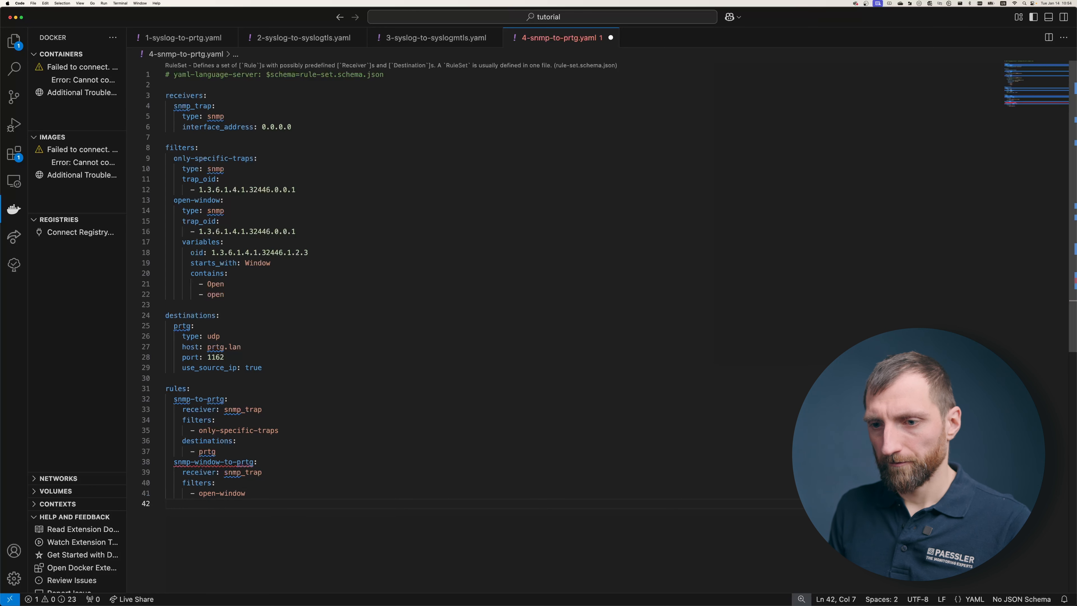
pyautogui.write('des')
pyautogui.write('prtg')
pyautogui.press('Return')
pyautogui.press('super+s')
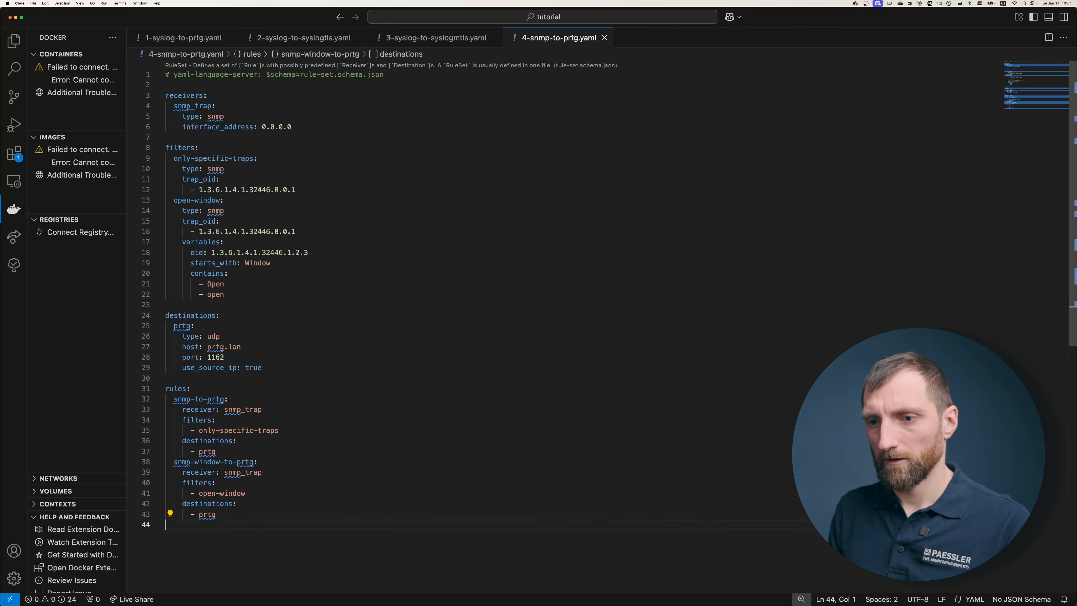
# - Duplicate the whole prtg destination block directly below itself in the destinations section
pyautogui.click(173, 326)
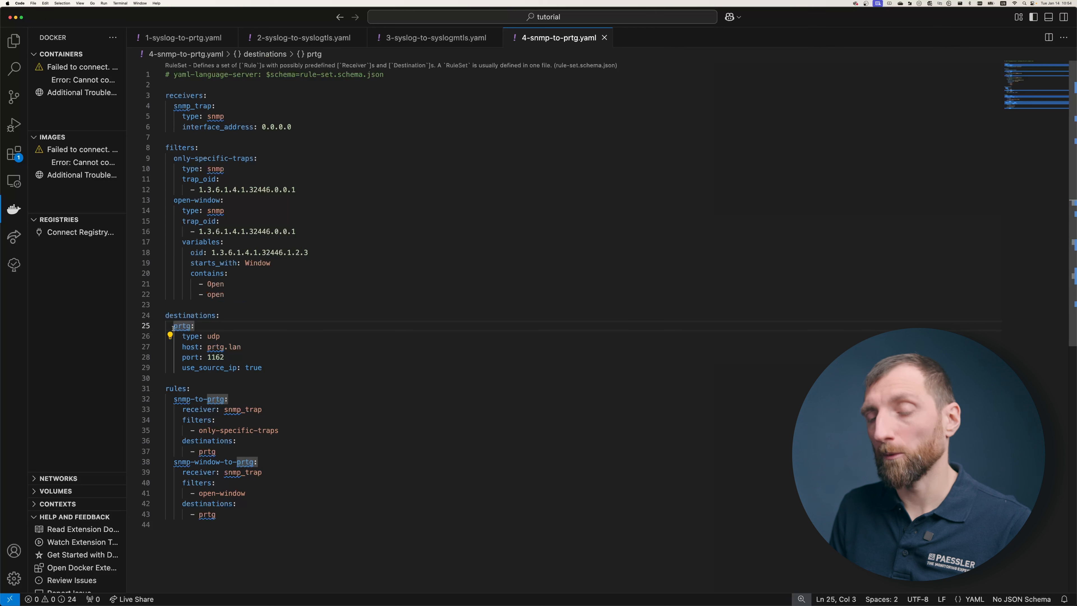
pyautogui.moveTo(173, 327); pyautogui.dragTo(277, 368)
pyautogui.press('super+c')
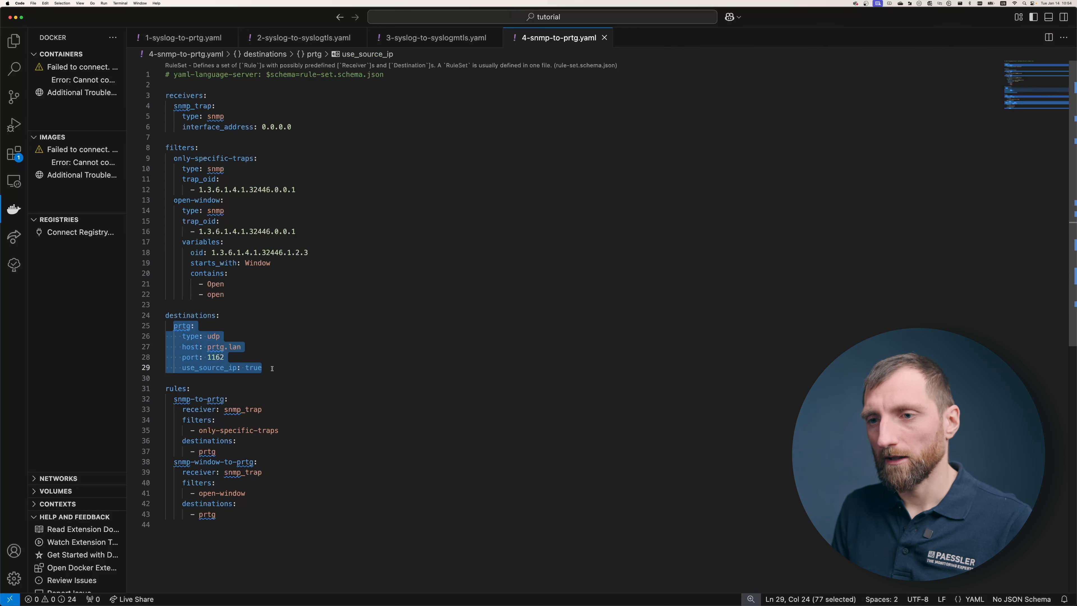
pyautogui.click(278, 368)
pyautogui.press('Return')
pyautogui.press('super+v')
# - Set the port of the duplicated prtg destination to 2162
pyautogui.click(229, 408)
pyautogui.moveTo(229, 408); pyautogui.dragTo(207, 409)
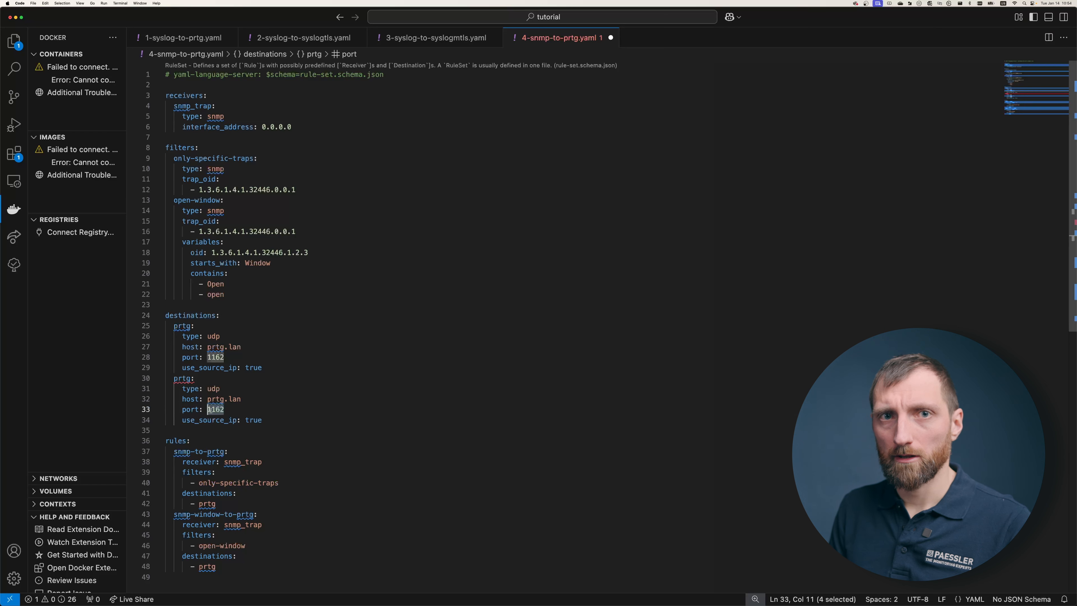
pyautogui.click(216, 409)
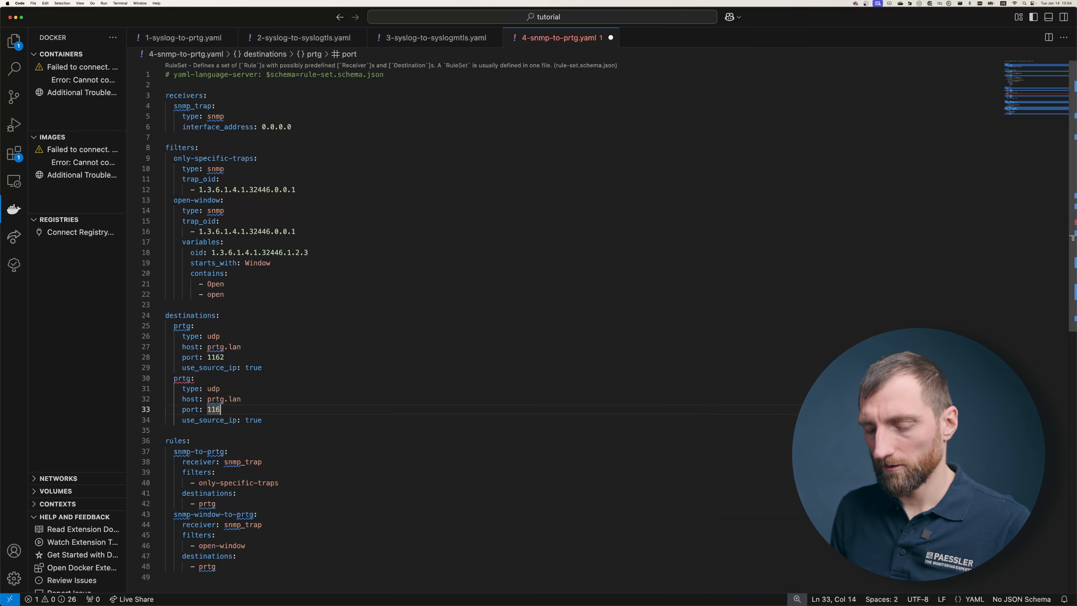
pyautogui.doubleClick(216, 408)
pyautogui.write('2162')
pyautogui.click(274, 417)
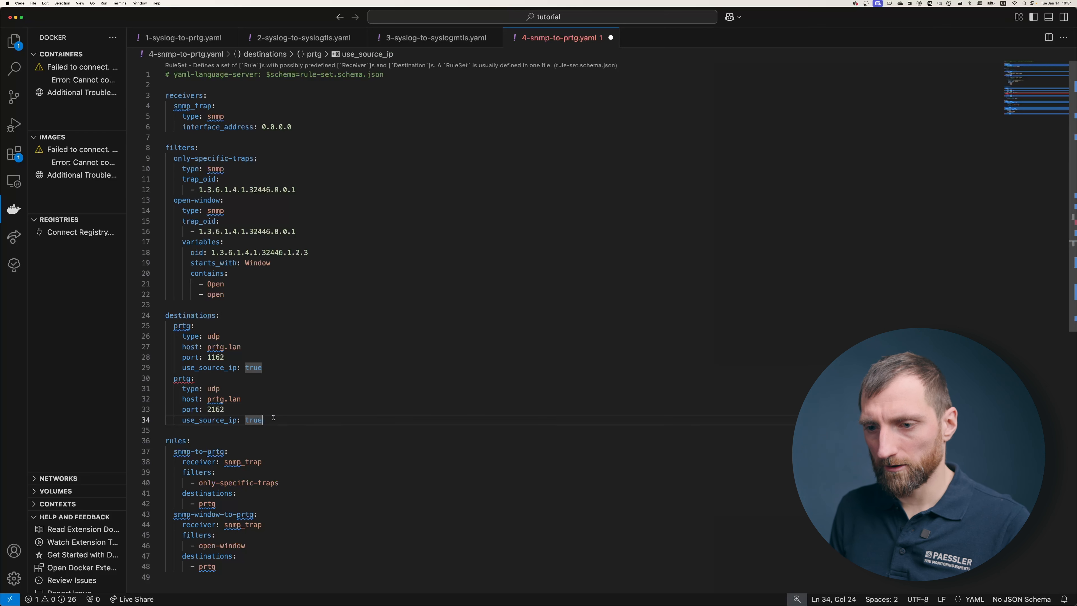
# - Rename the duplicated prtg destination that uses port 2162 to prtg-window
pyautogui.click(226, 569)
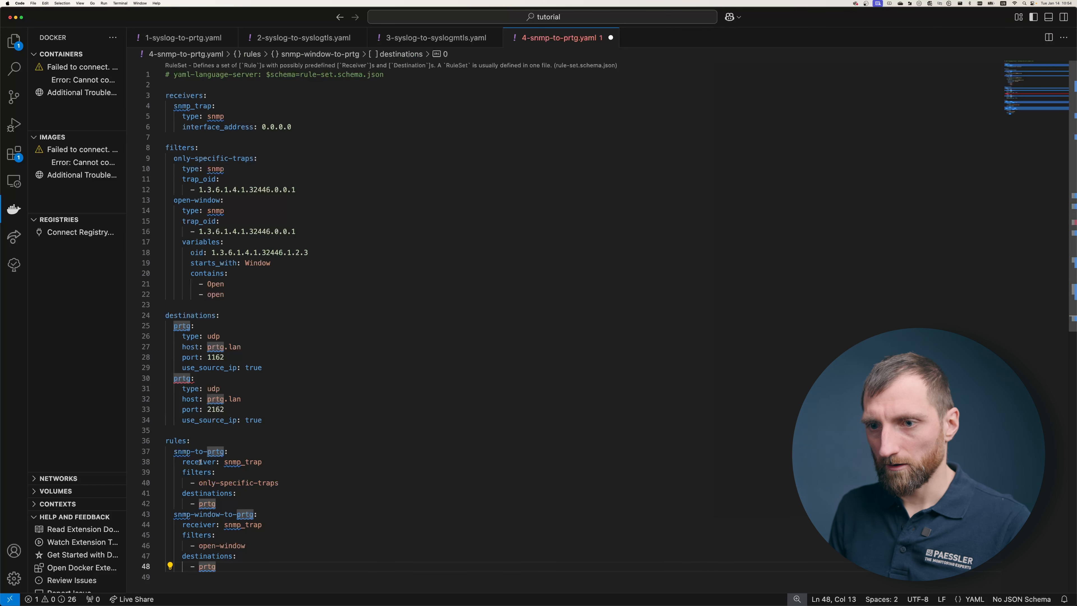
pyautogui.click(191, 378)
pyautogui.write('-window')
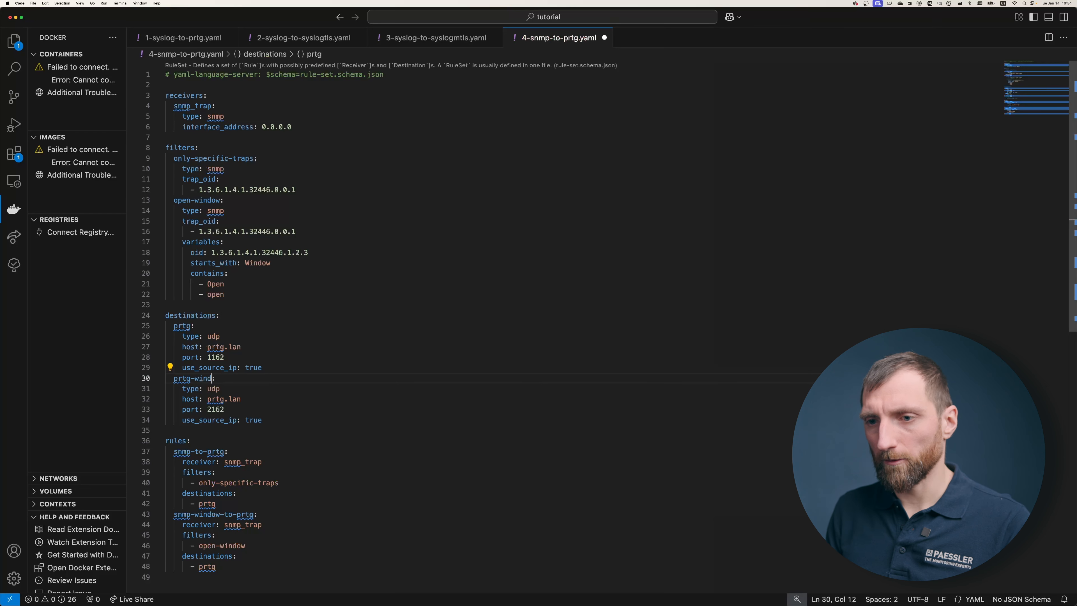
# - Replace the destination entry of the snmp-window-to-prtg rule with prtg-window and save the file
pyautogui.moveTo(174, 378); pyautogui.dragTo(222, 378)
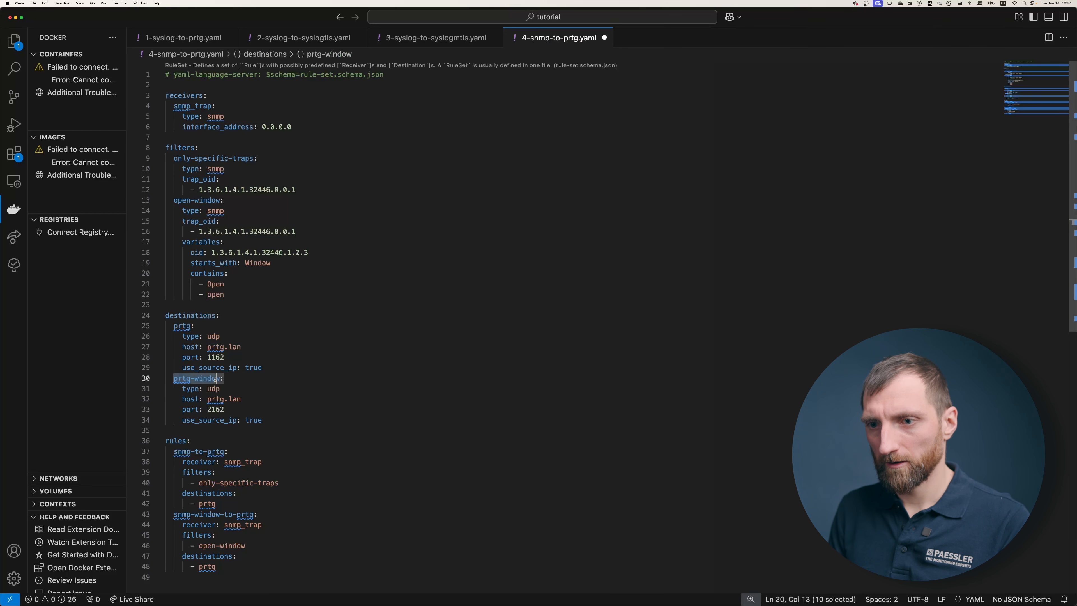
pyautogui.press('super+c')
pyautogui.moveTo(216, 566); pyautogui.dragTo(198, 566)
pyautogui.press('super+v')
pyautogui.press('super+s')
pyautogui.click(306, 545)
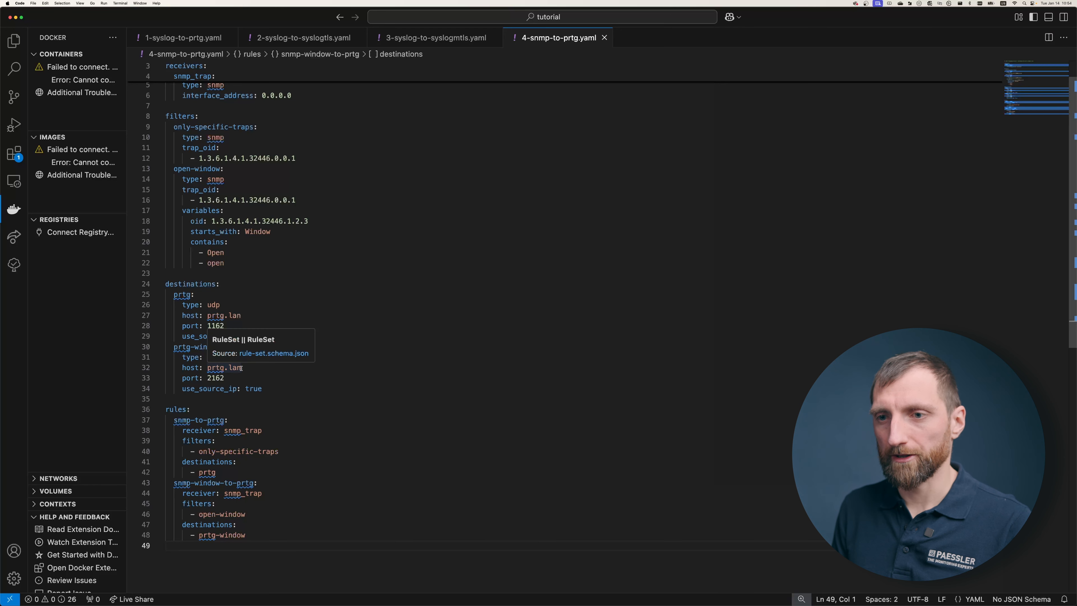
# - Review the trap OID of the only-specific-traps filter and the variable conditions of the open-window filter
pyautogui.click(269, 306)
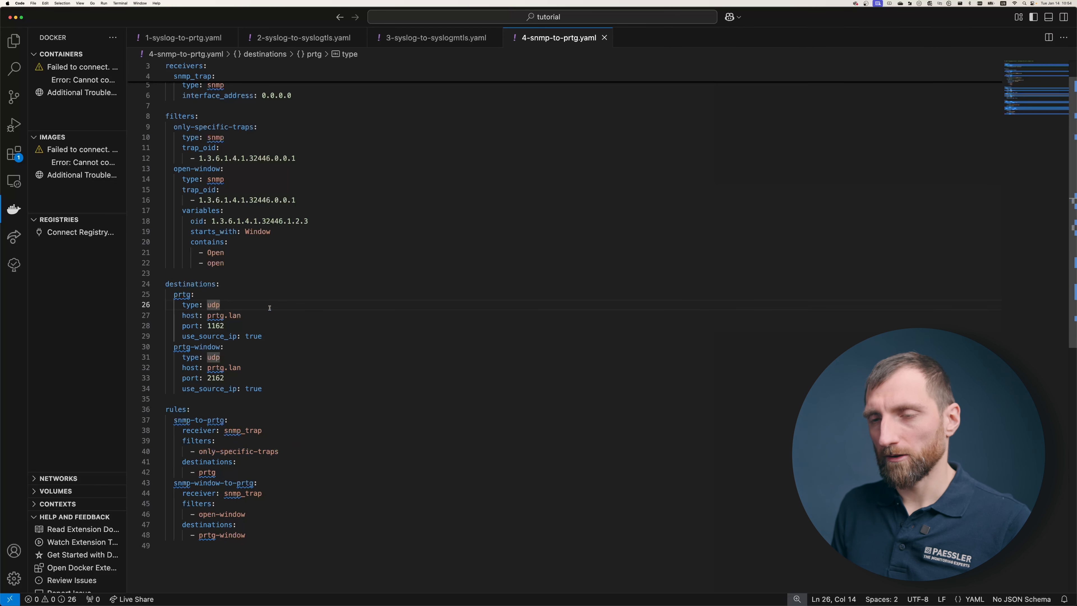
pyautogui.scroll(2, 270, 305)
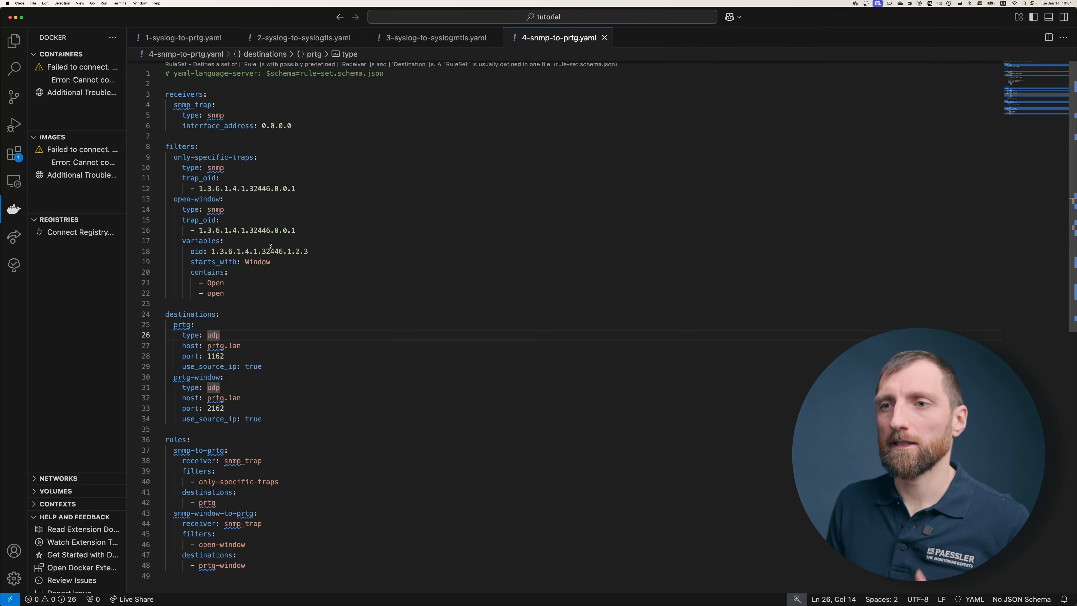
pyautogui.moveTo(296, 189); pyautogui.dragTo(199, 188)
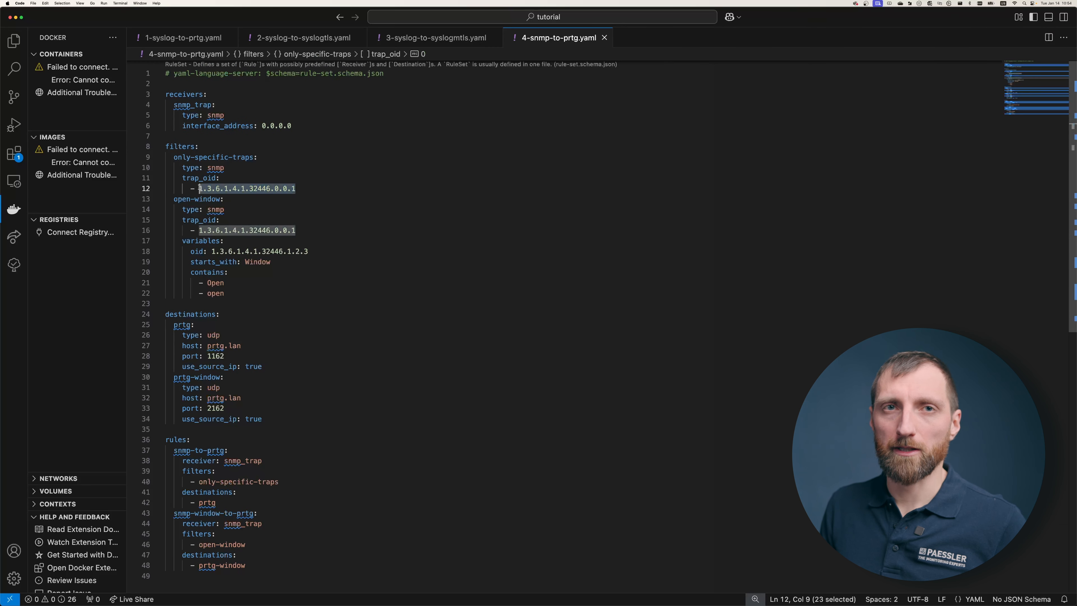
pyautogui.click(223, 265)
pyautogui.moveTo(223, 283); pyautogui.dragTo(196, 254)
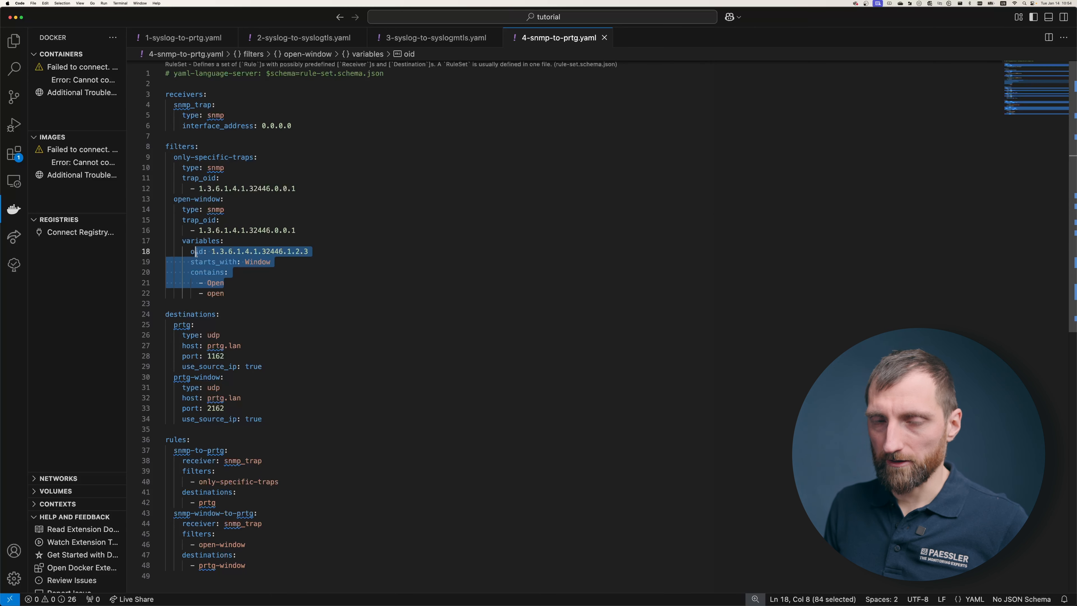
pyautogui.click(245, 291)
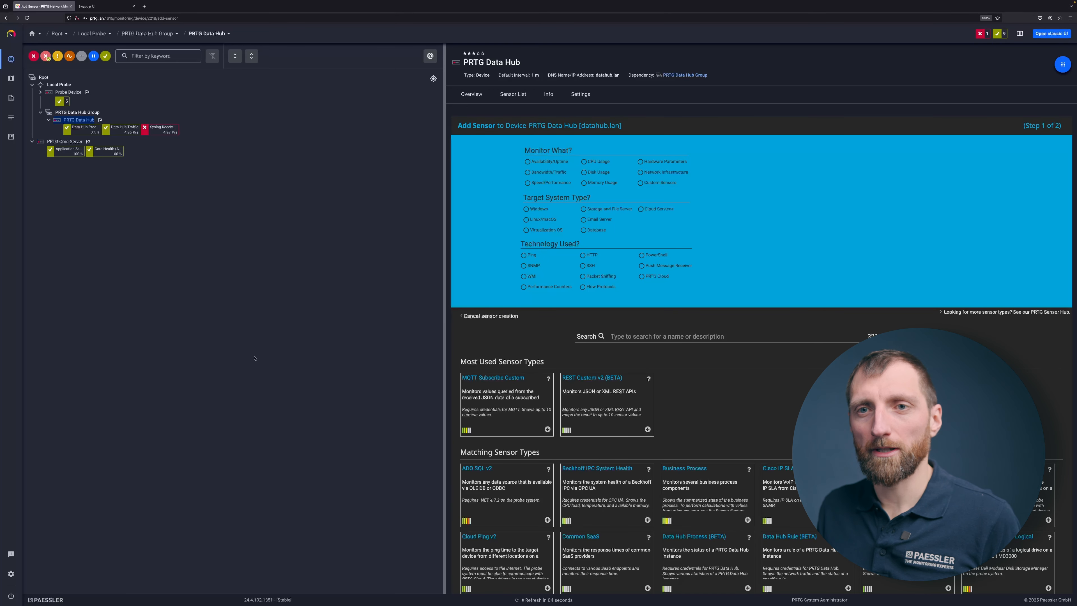
# - Search the sensor types for "snmp trap" and choose SNMP Trap Receiver for the PRTG Data Hub device
pyautogui.click(637, 331)
pyautogui.write('snmp trap')
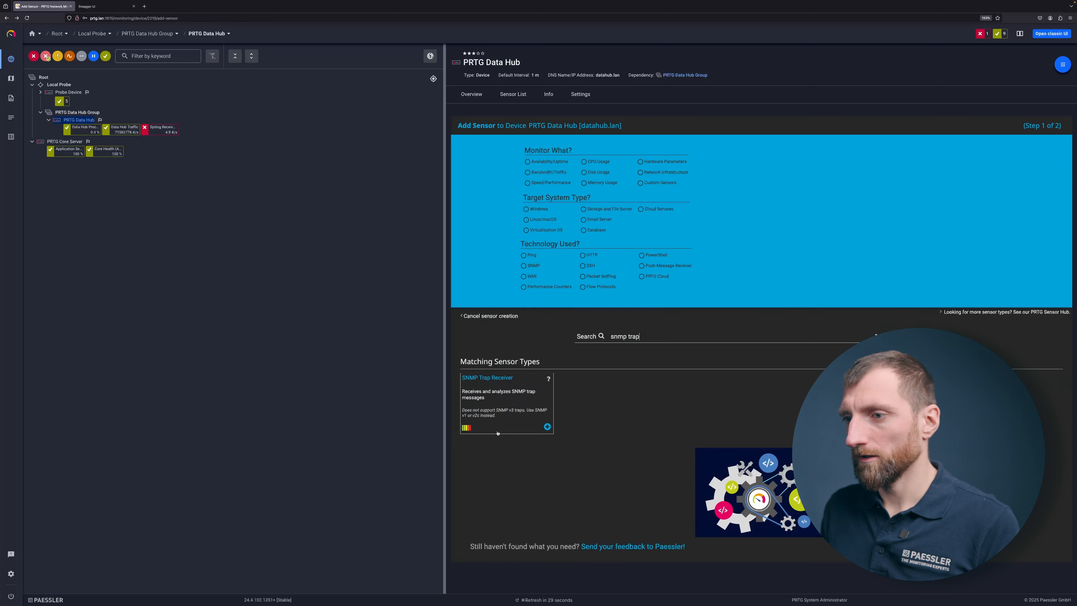
pyautogui.click(500, 429)
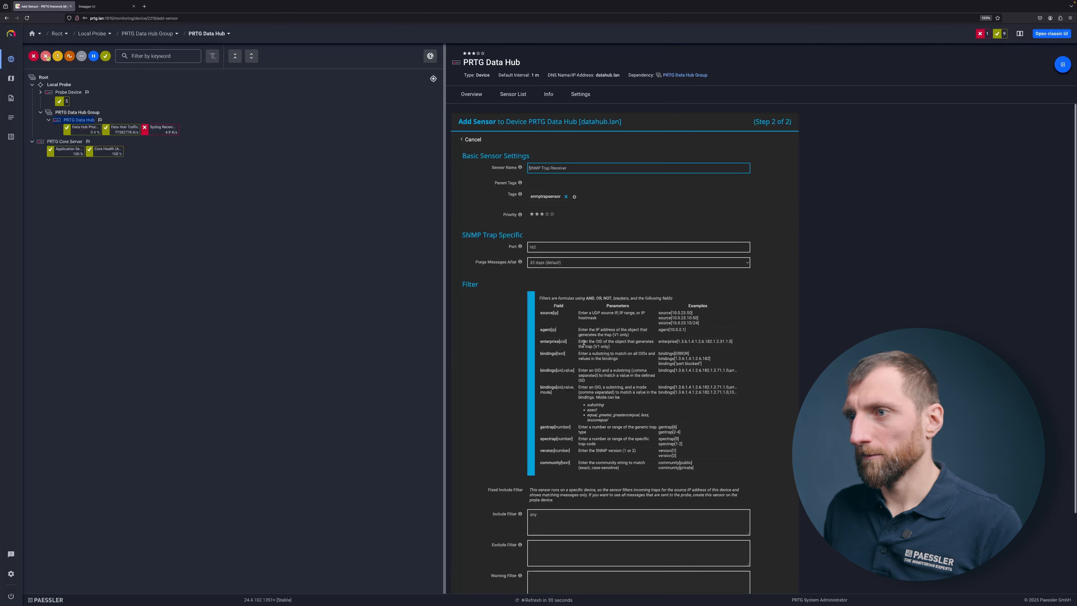
# - Set the SNMP Trap Receiver sensor's port to 1162
pyautogui.click(587, 245)
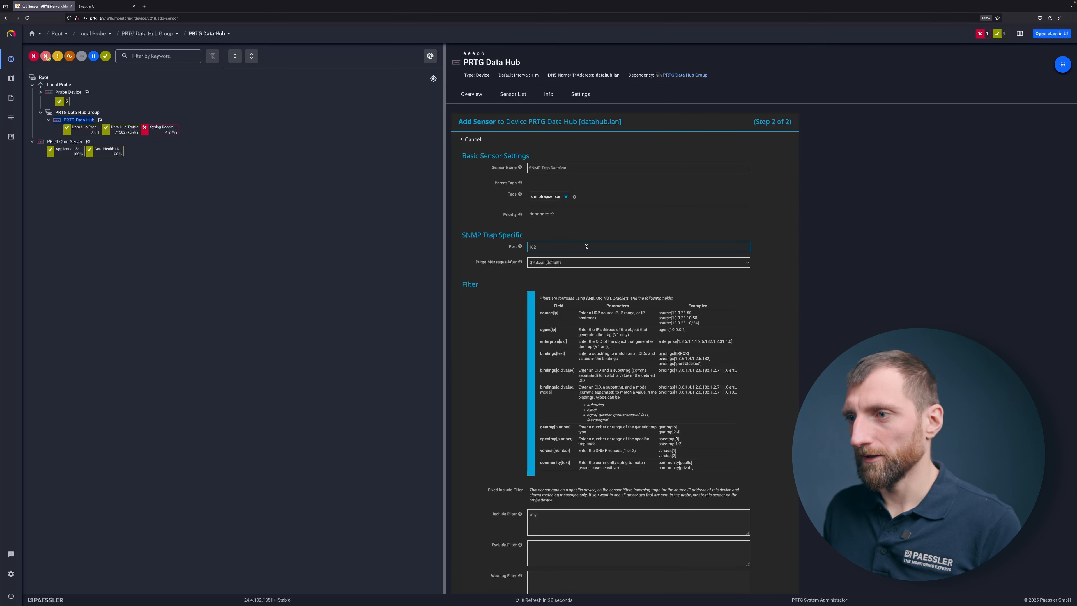
pyautogui.doubleClick(586, 246)
pyautogui.press('BackSpace')
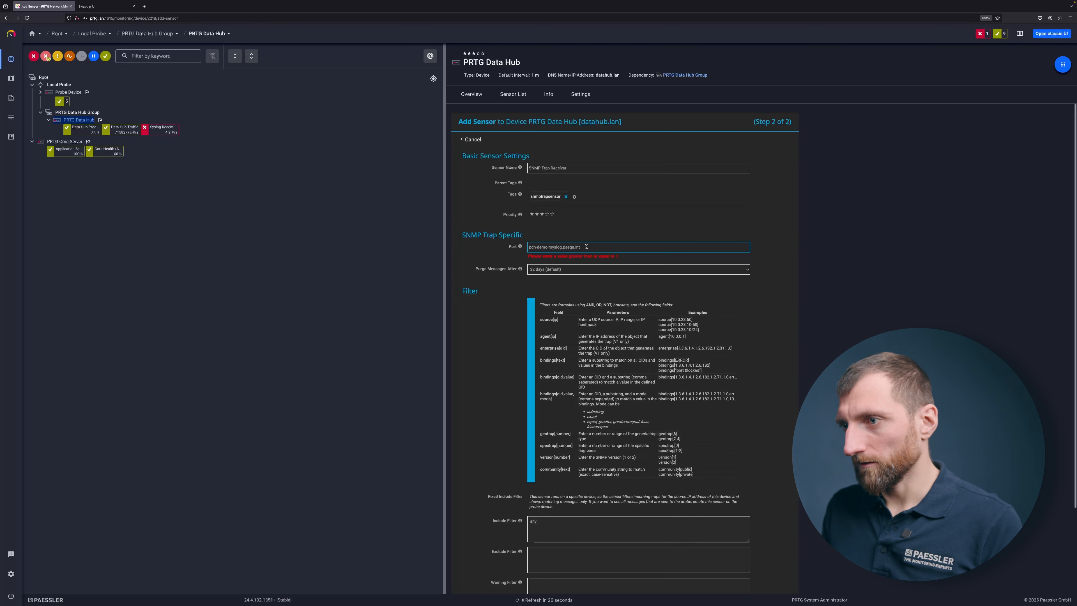
pyautogui.write('11')
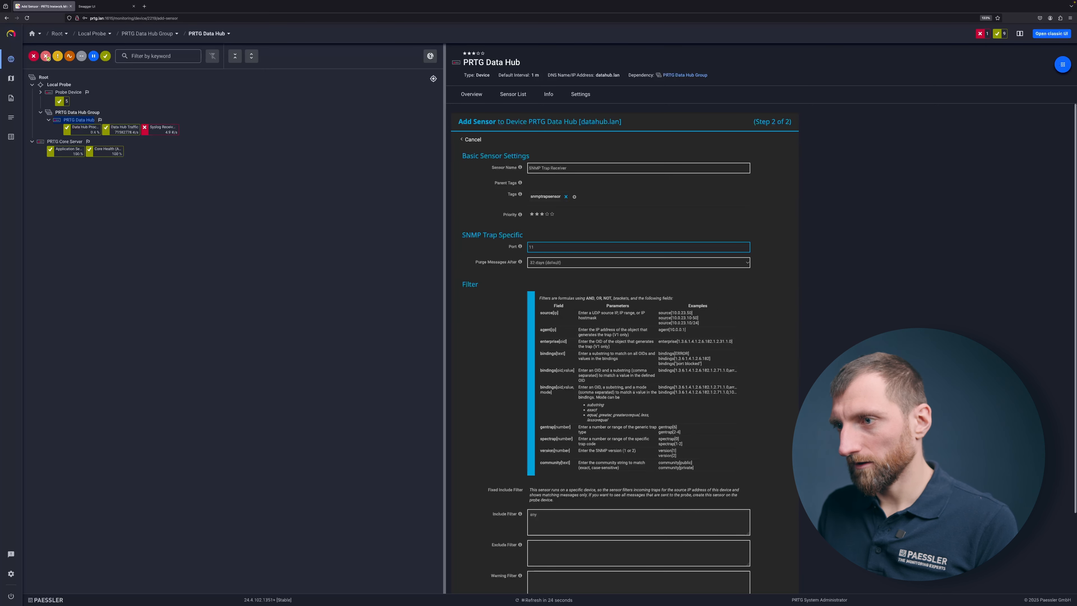
pyautogui.write('62')
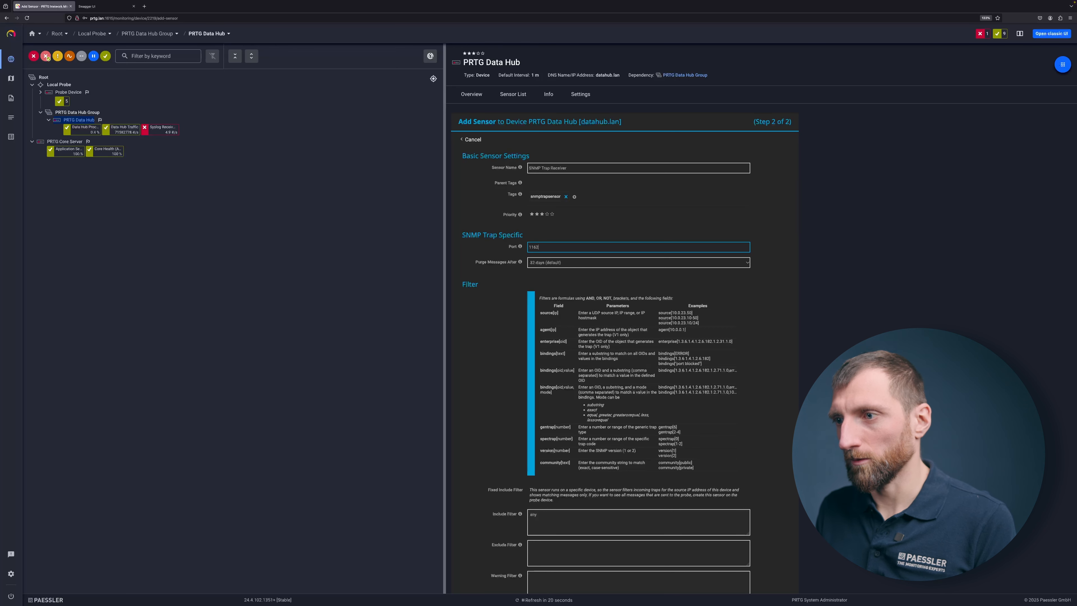
# - Name the sensor "SNMP specific trap" and create it with the remaining settings left at their defaults
pyautogui.click(584, 176)
pyautogui.click(586, 169)
pyautogui.press('BackSpace')
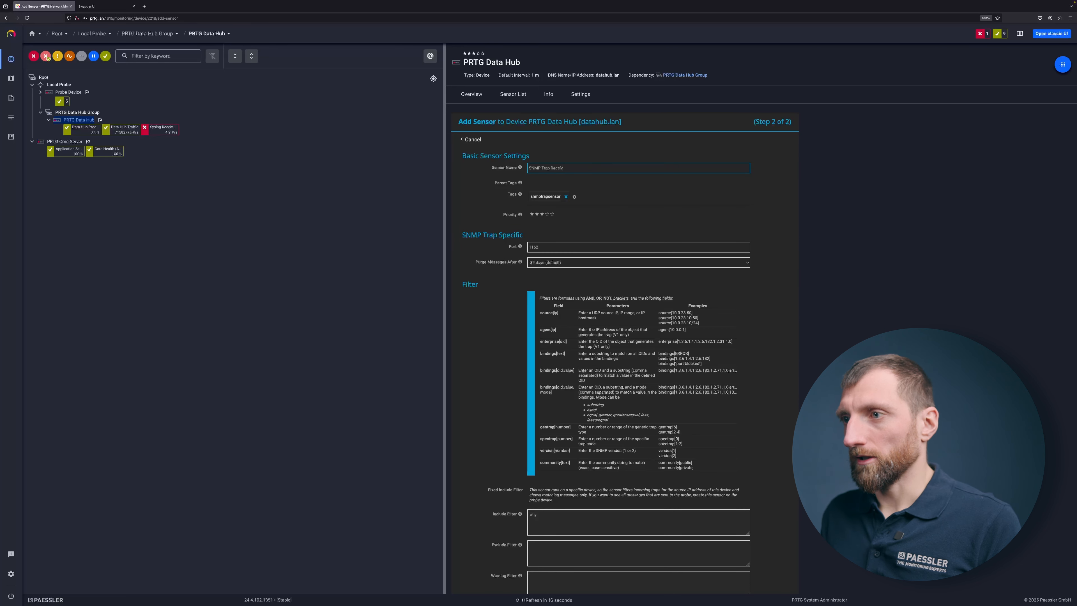
pyautogui.hotkey('ctrl', 'a')
pyautogui.write('SN')
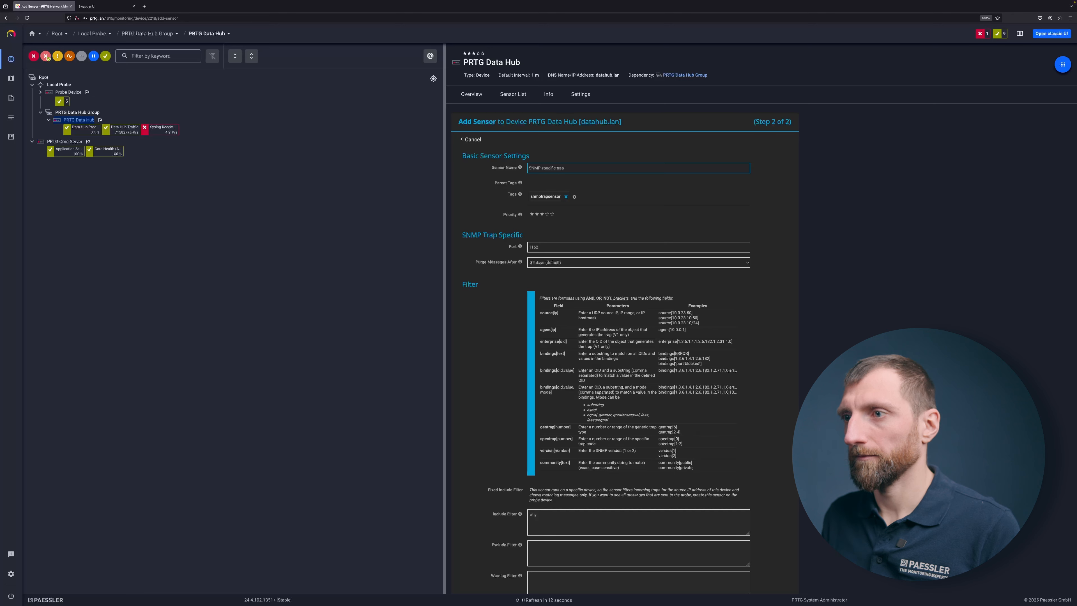
pyautogui.scroll(-3, 512, 199)
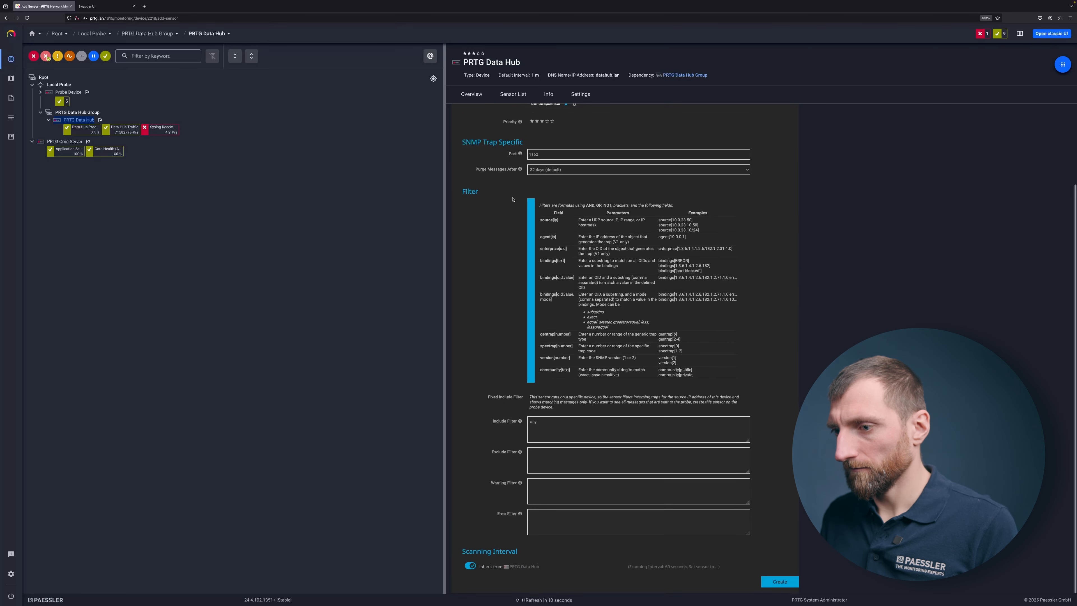
pyautogui.click(779, 581)
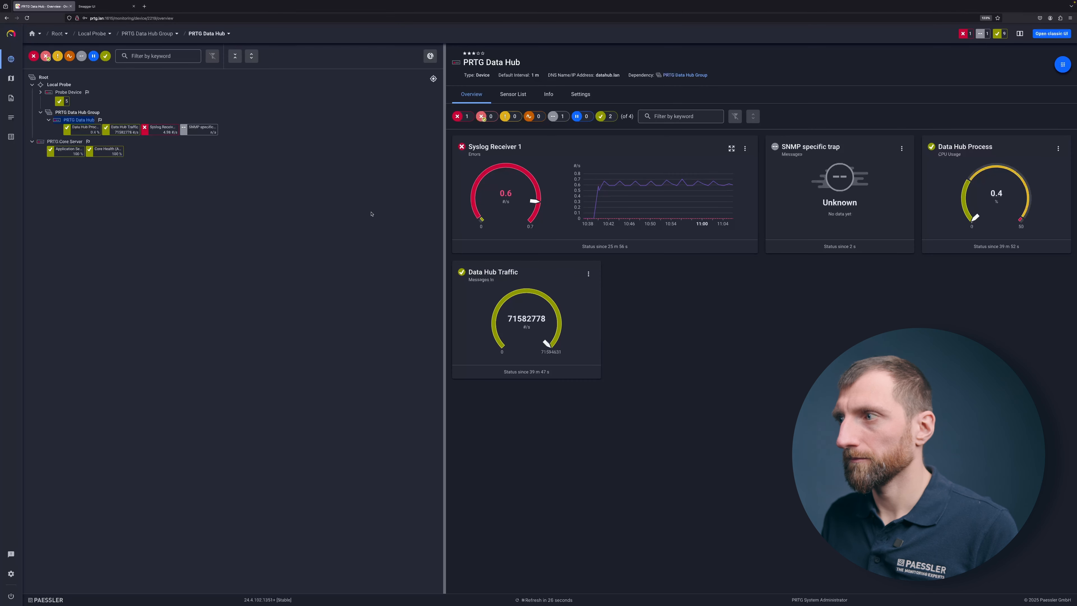
# - Start adding another sensor to the PRTG Data Hub device and search the sensor types for SNMP
pyautogui.rightClick(84, 120)
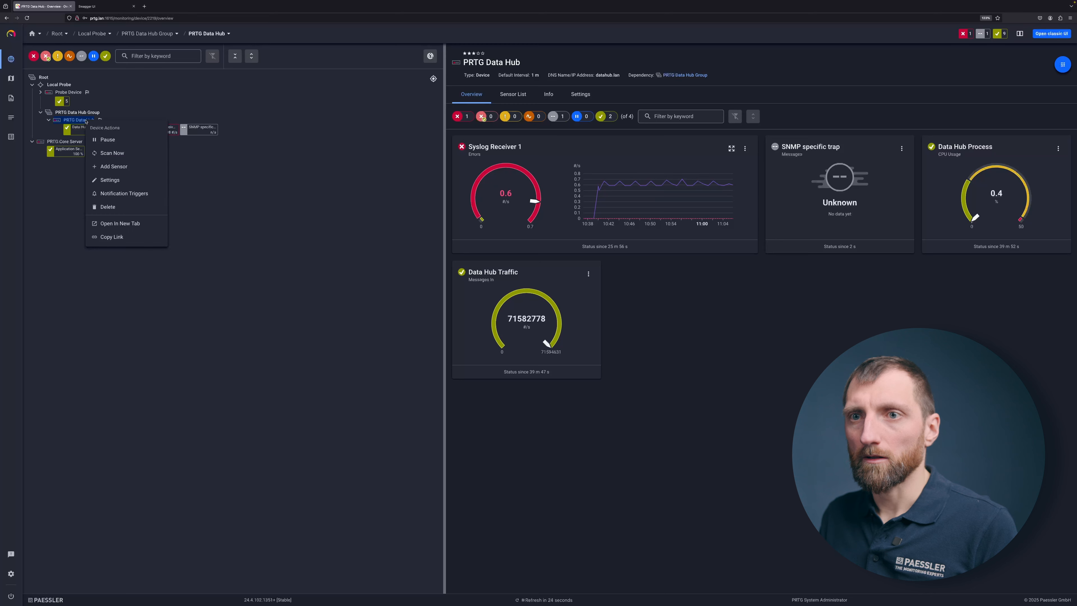
pyautogui.click(121, 167)
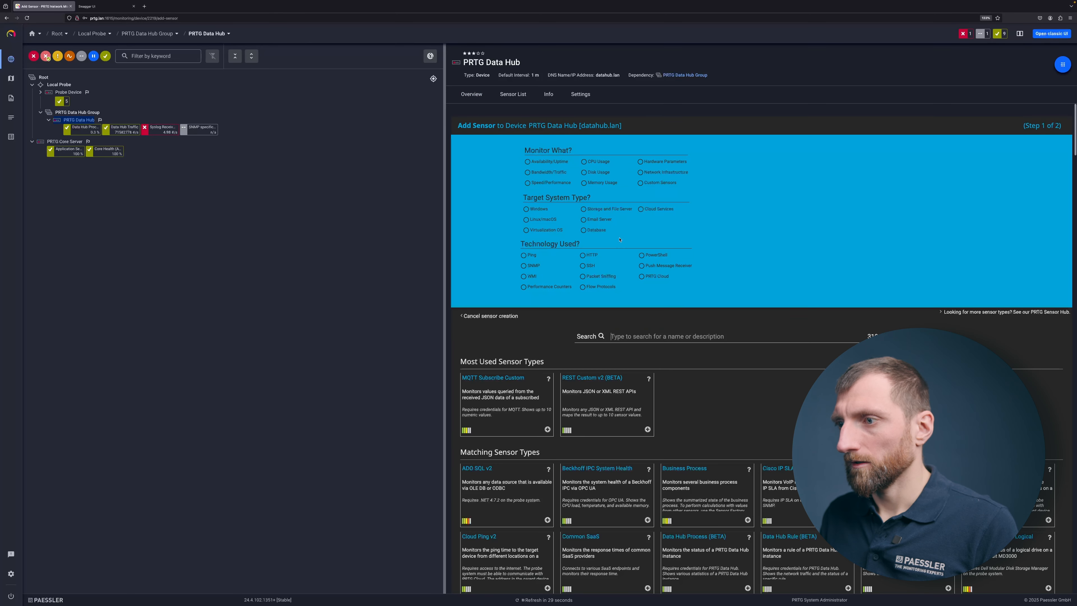
pyautogui.write('s')
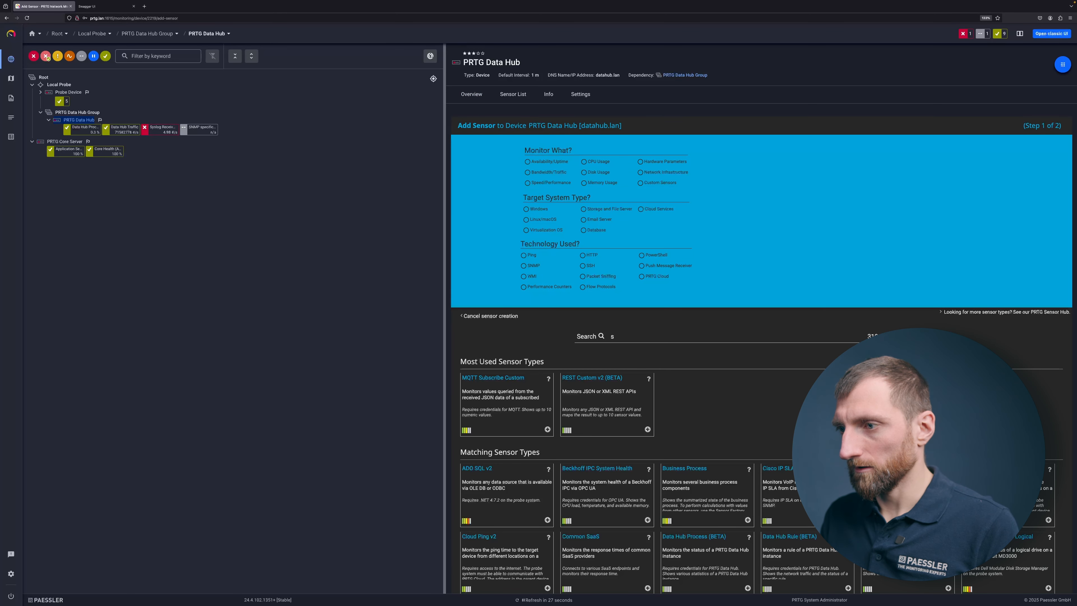
pyautogui.press('BackSpace')
pyautogui.write('SN')
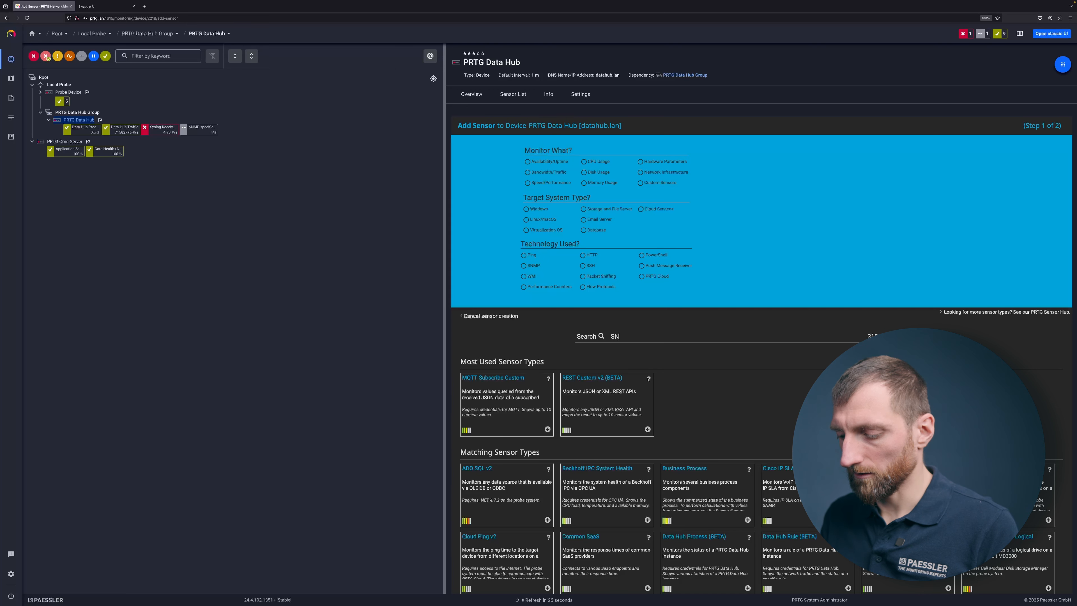
pyautogui.write('MP v')
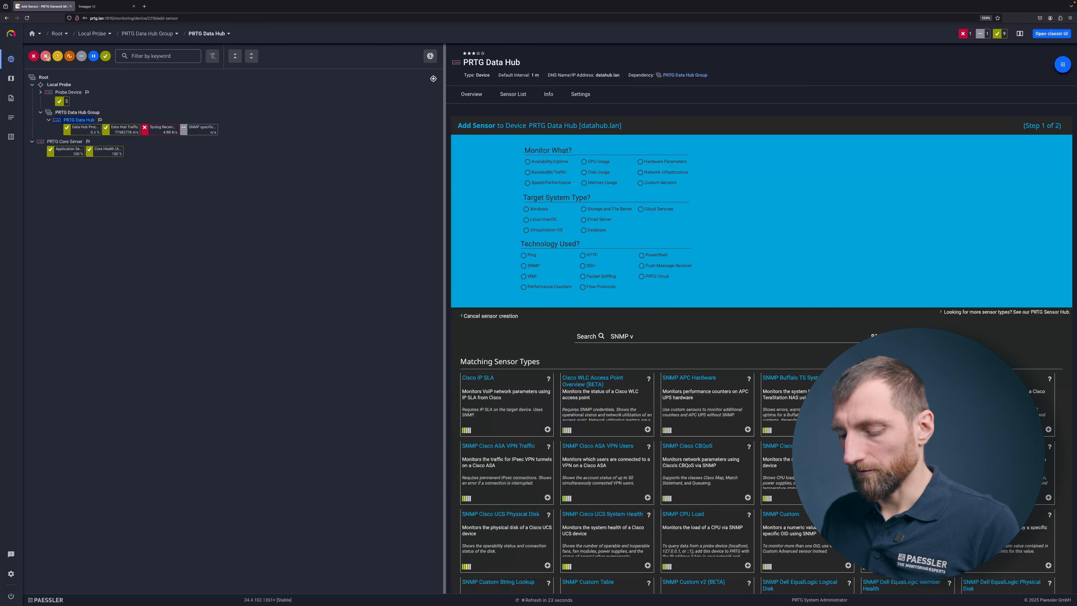
pyautogui.write('ariable trap')
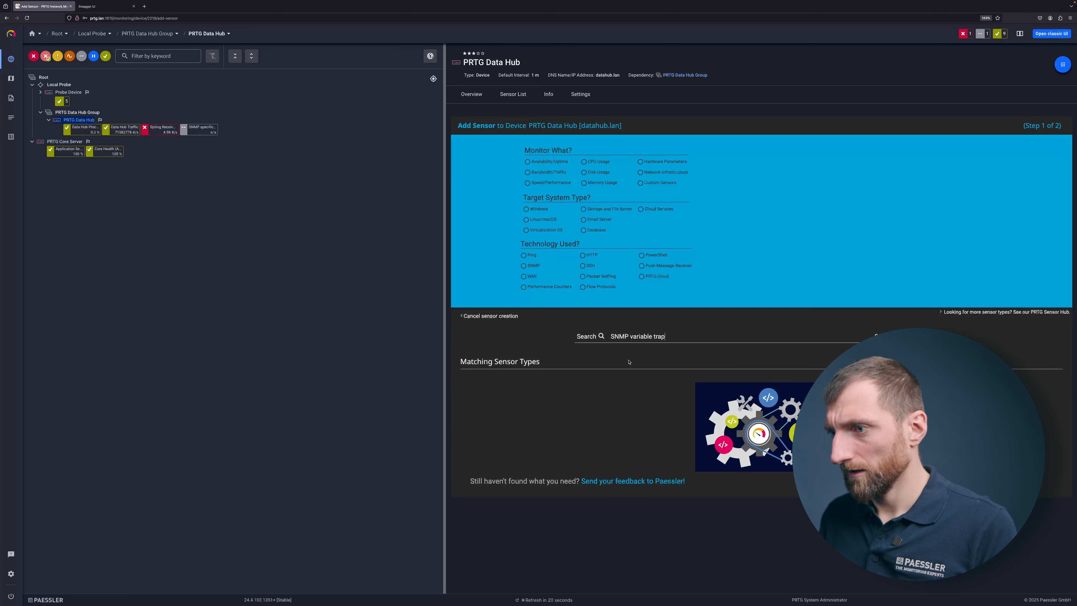
pyautogui.press('BackSpace')
pyautogui.press('BackSpace')
pyautogui.press('BackSpace')
pyautogui.press('BackSpace')
pyautogui.press('BackSpace')
pyautogui.press('BackSpace')
pyautogui.press('BackSpace')
pyautogui.press('BackSpace')
pyautogui.press('BackSpace')
pyautogui.press('BackSpace')
pyautogui.press('BackSpace')
pyautogui.press('BackSpace')
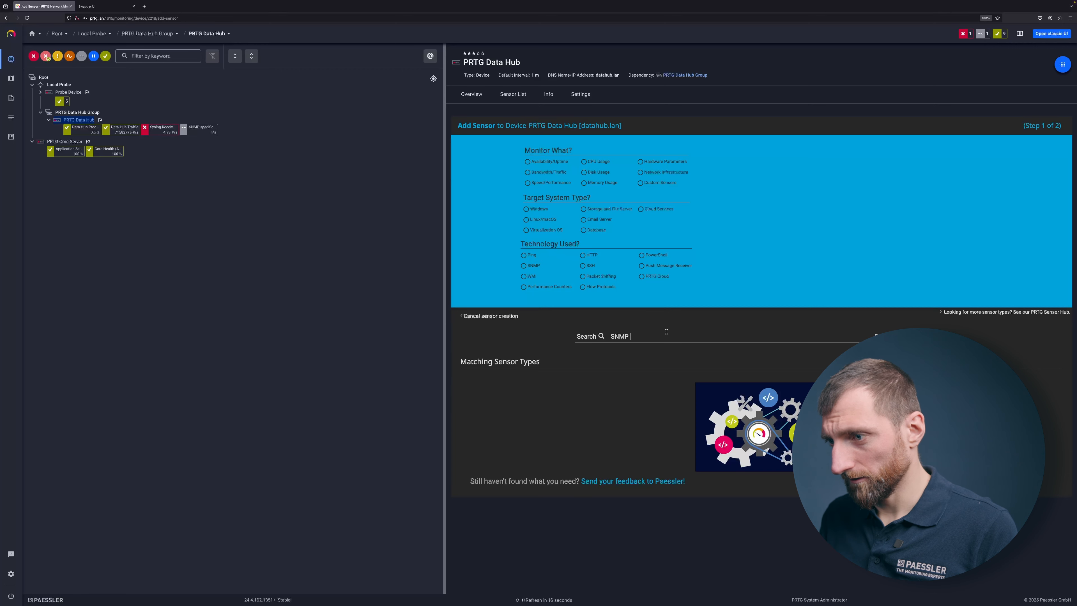
# - Narrow the search to "SNMP trap", choose SNMP Trap Receiver, and name the sensor "SNMP vairable trap"
pyautogui.write('trap')
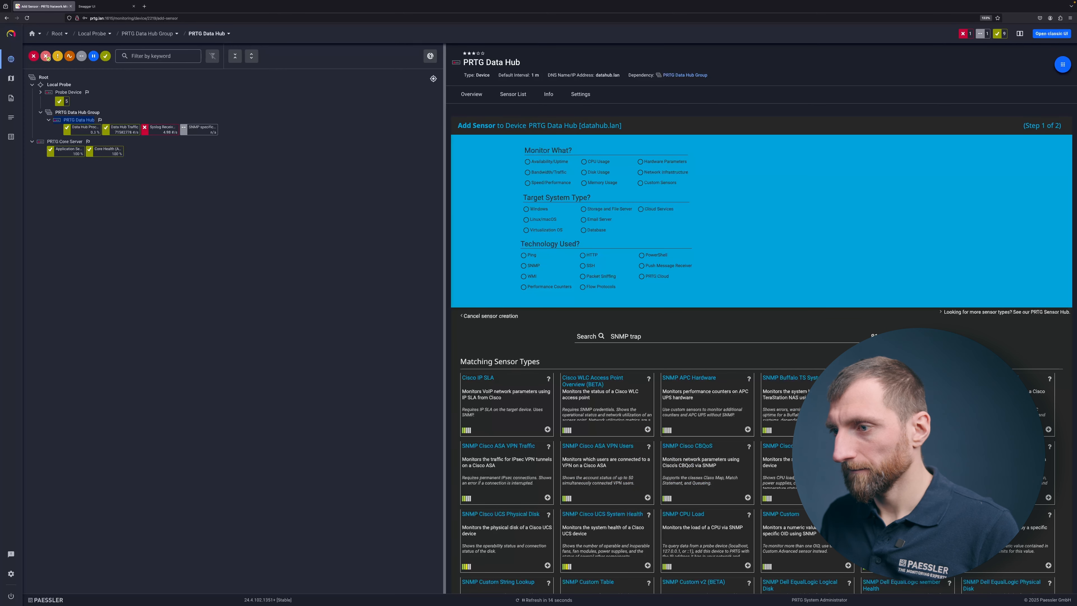
pyautogui.click(541, 397)
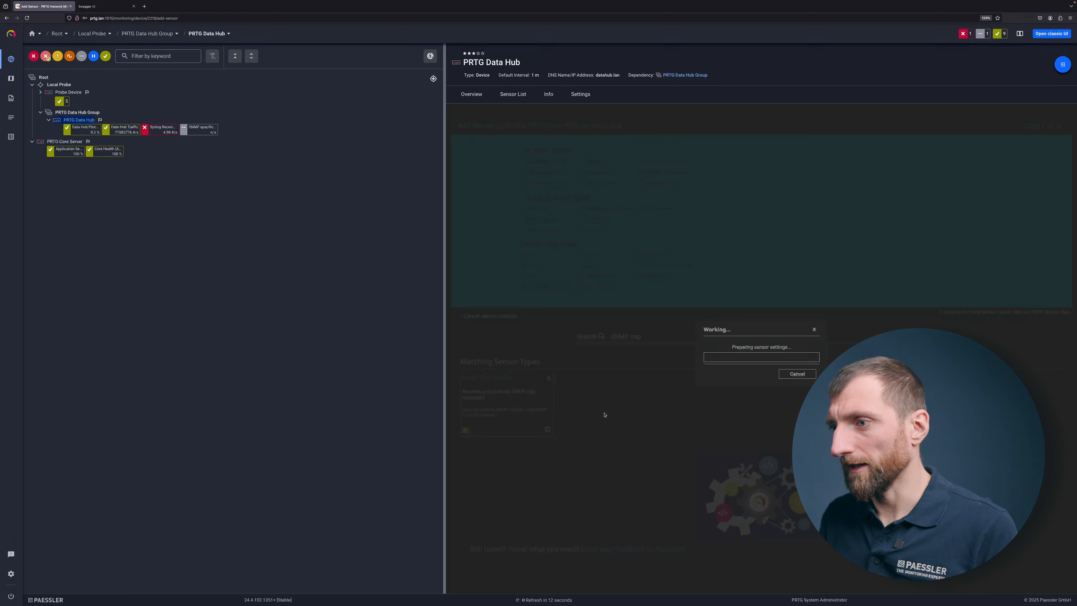
pyautogui.moveTo(570, 170); pyautogui.dragTo(542, 169)
pyautogui.write('vairable trap')
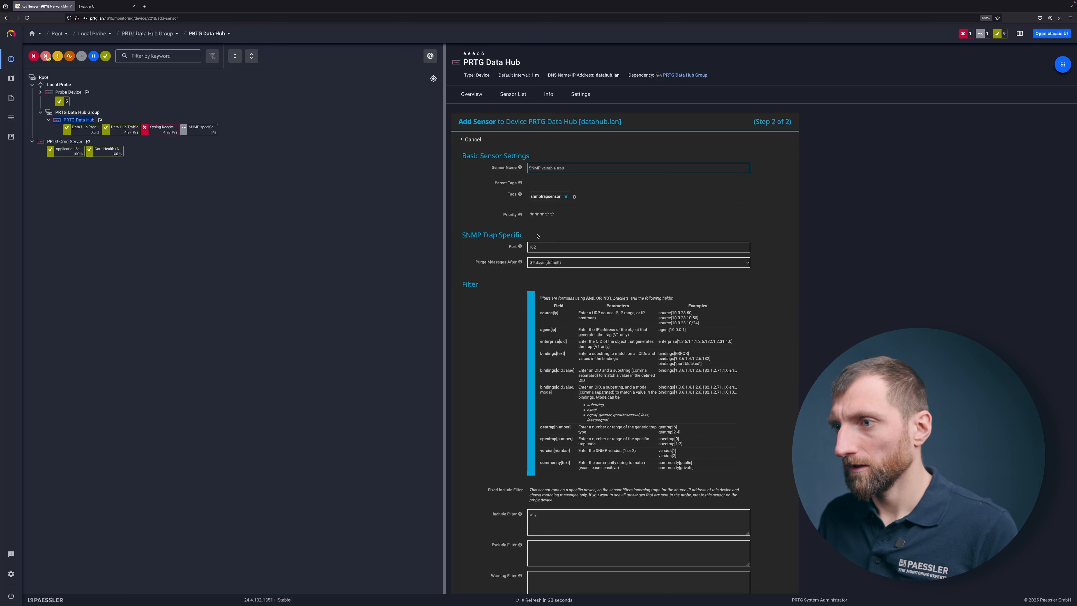
# - Set the new trap sensor's port to 2162 and create the sensor
pyautogui.click(530, 247)
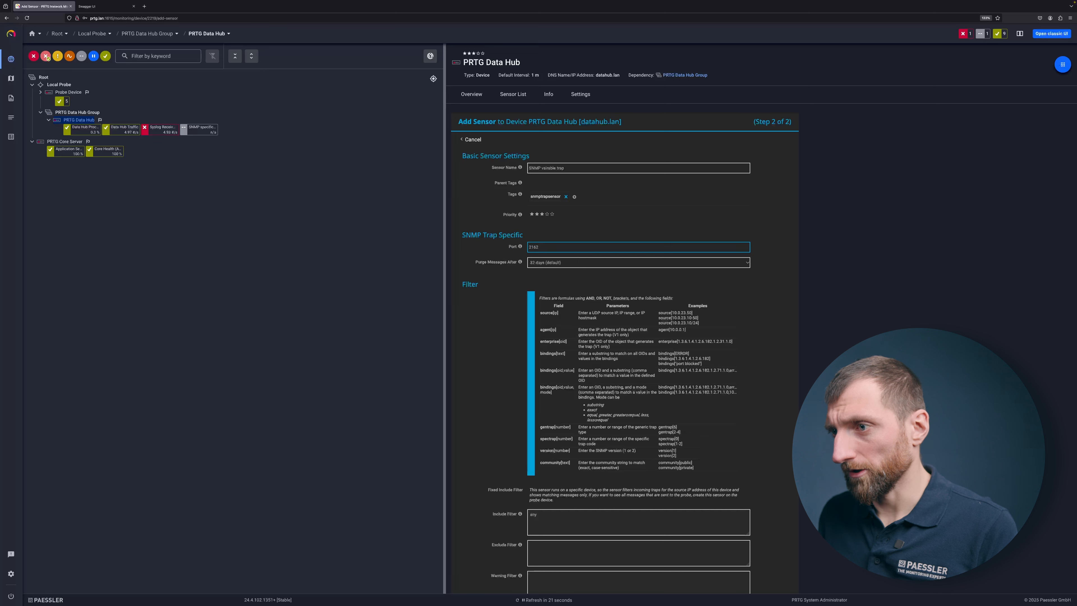
pyautogui.scroll(-2, 470, 378)
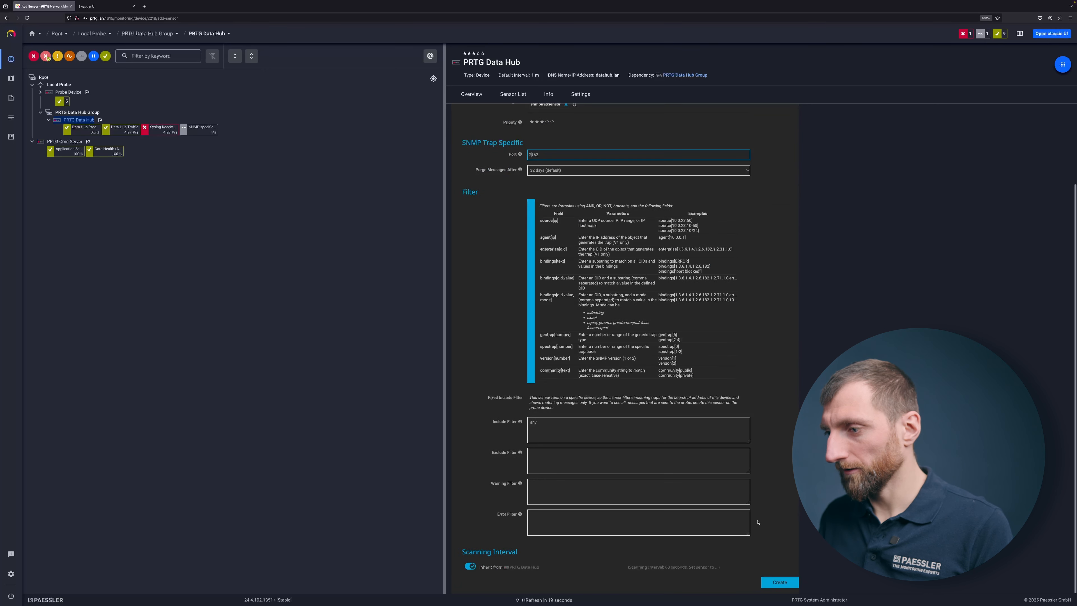
pyautogui.click(779, 575)
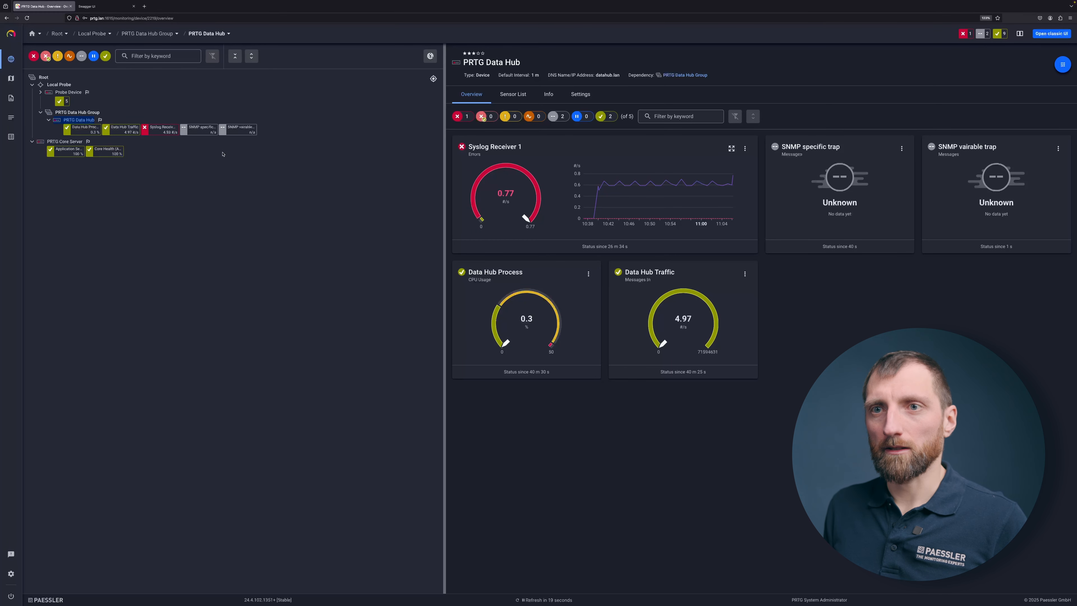
# - Start adding another sensor to the PRTG Data Hub device, search for "Data Hub", and choose the Data Hub Rule (BETA) type
pyautogui.rightClick(83, 122)
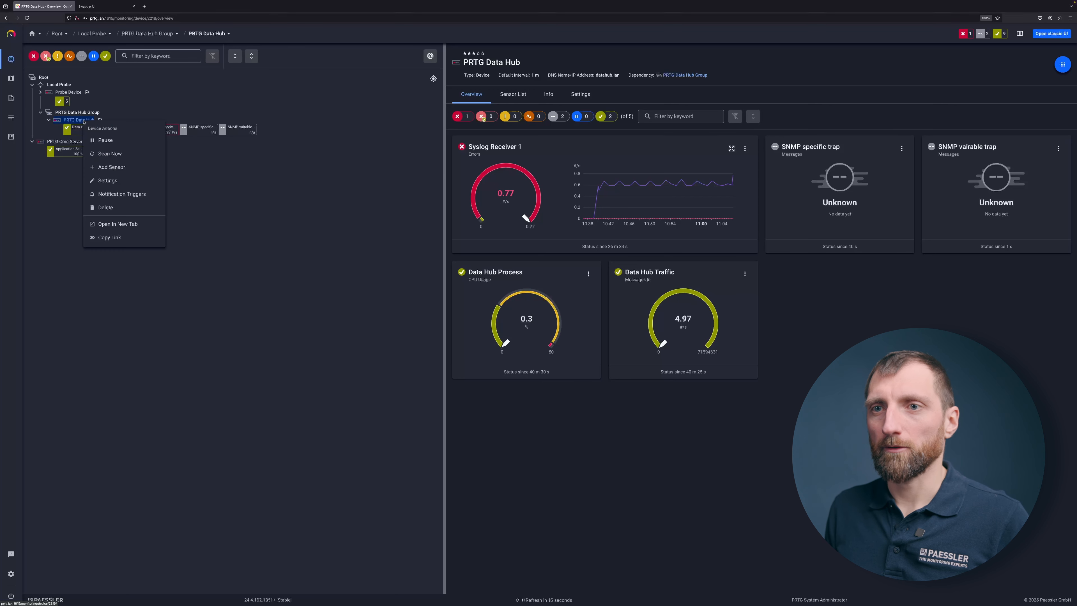
pyautogui.click(122, 171)
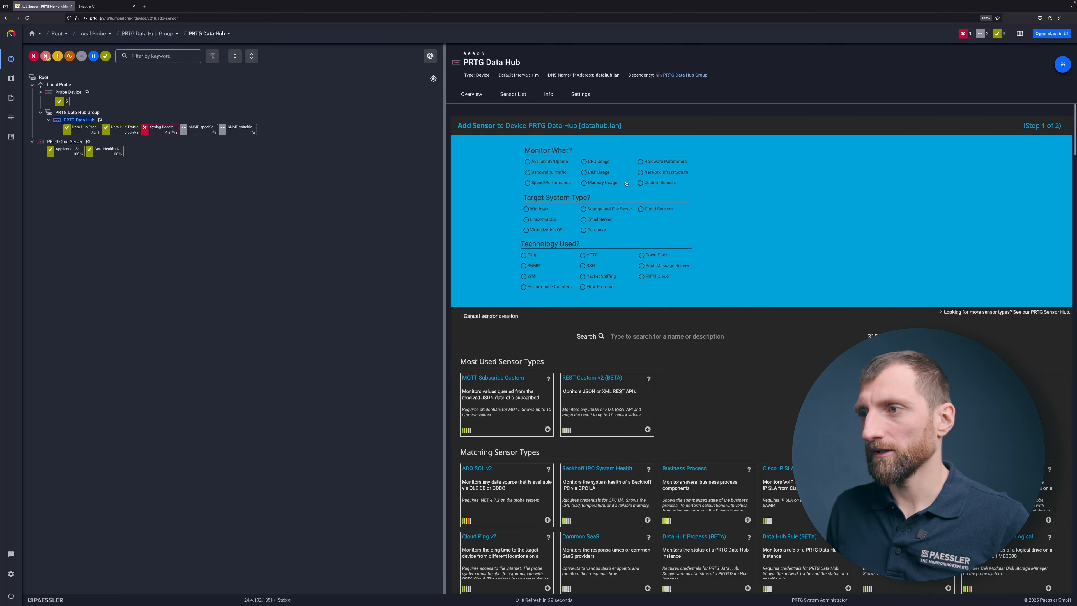
pyautogui.click(663, 338)
pyautogui.write('D')
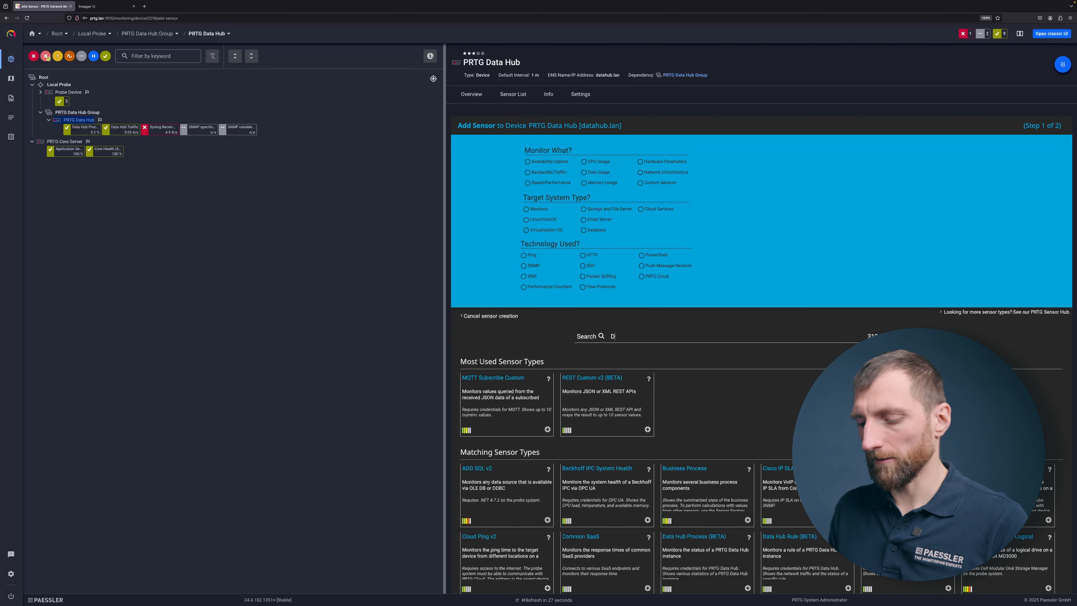
pyautogui.write('ata hub')
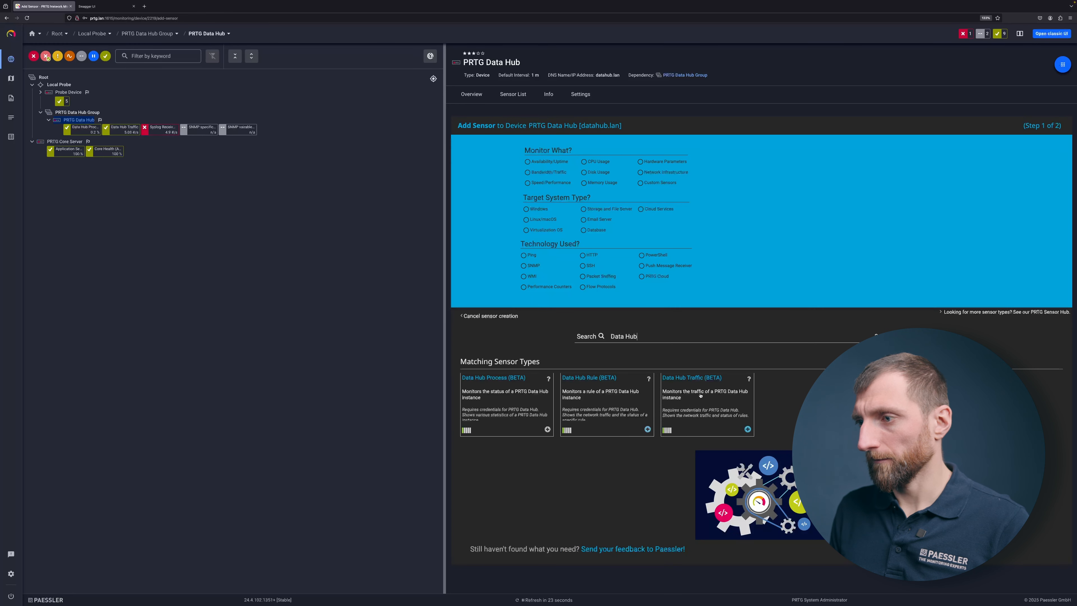
pyautogui.click(588, 402)
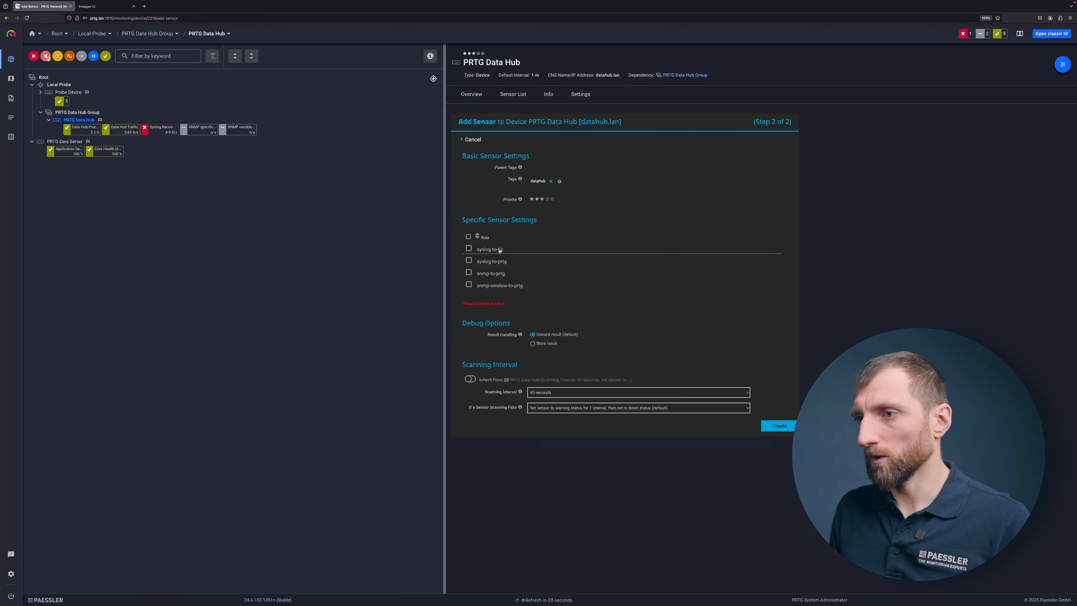
# - Select the rules syslog-to-tls, syslog-to-prtg, snmp-to-prtg and snmp-window-to-prtg, and create their sensors with the remaining settings at their defaults
pyautogui.click(468, 248)
pyautogui.click(469, 261)
pyautogui.click(468, 272)
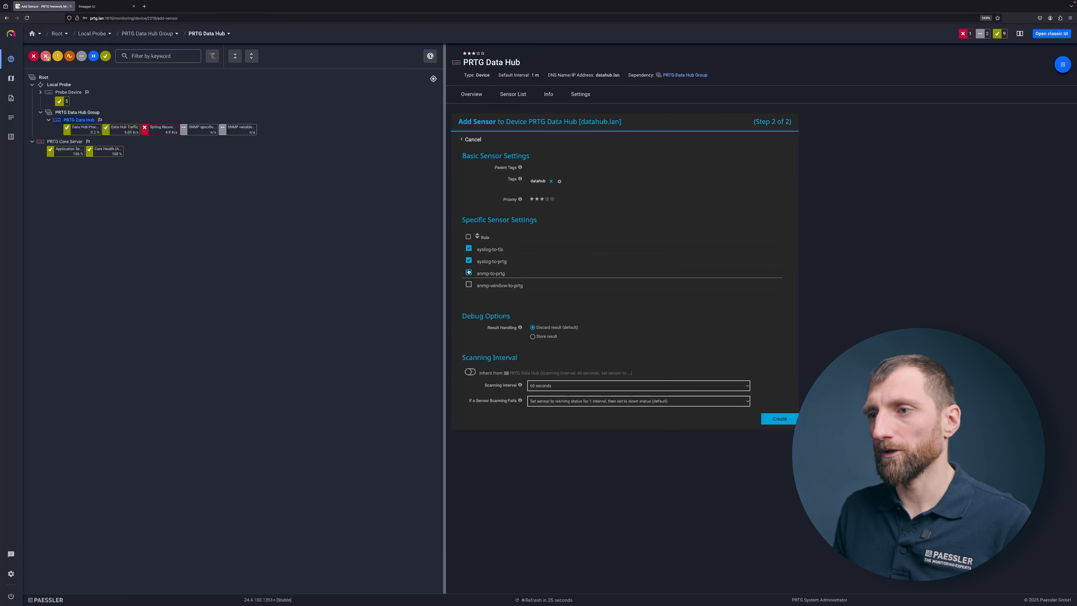
pyautogui.click(468, 284)
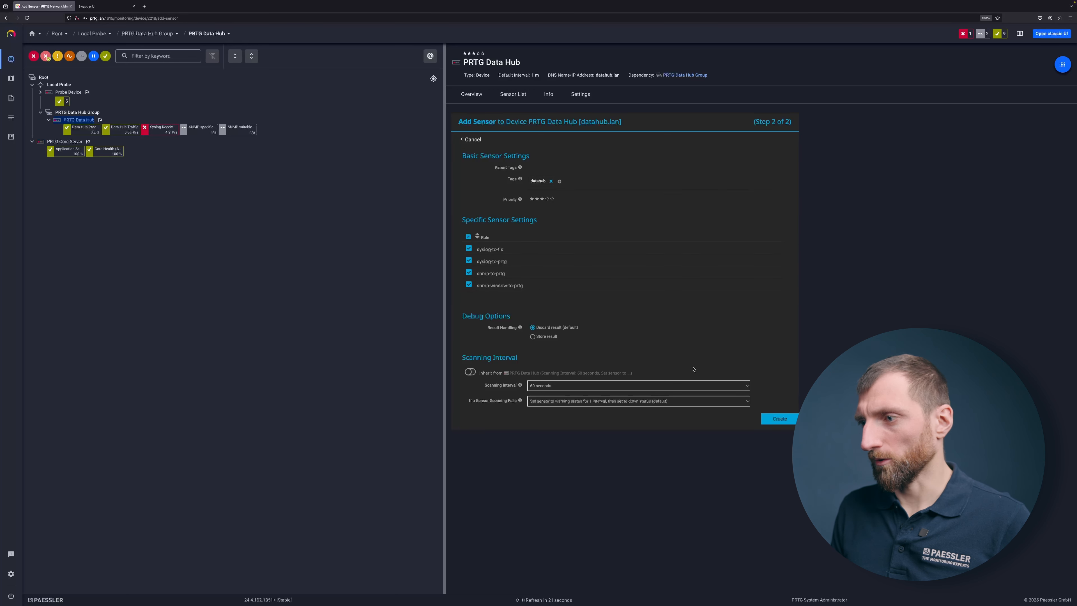
pyautogui.click(780, 419)
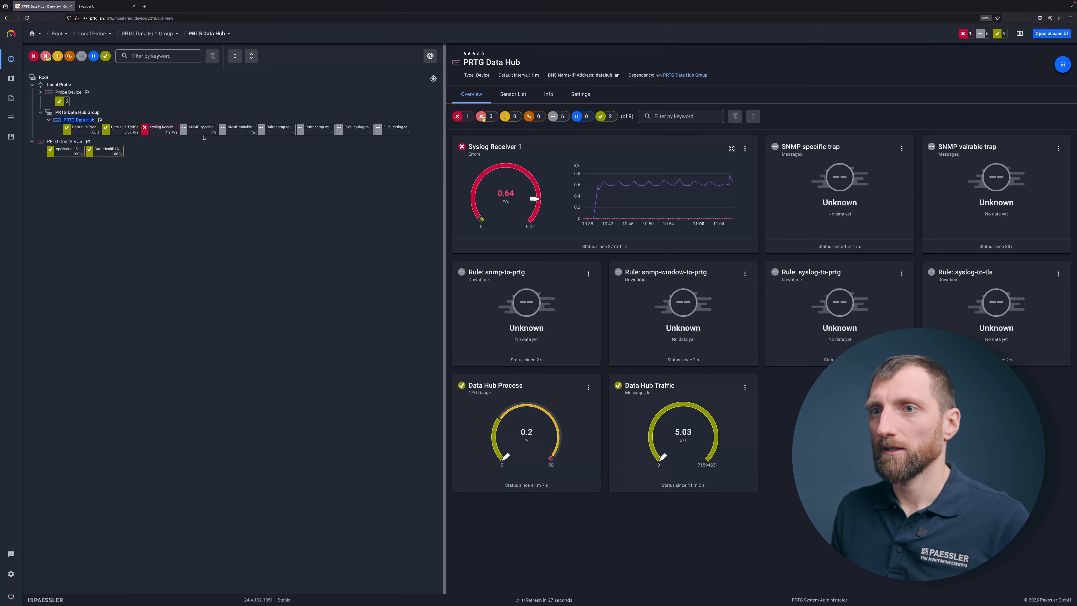
# - Look through the overviews of the new snmp-to-prtg, snmp-window-to-prtg and syslog-to-prtg rule sensors
pyautogui.click(238, 132)
pyautogui.click(273, 130)
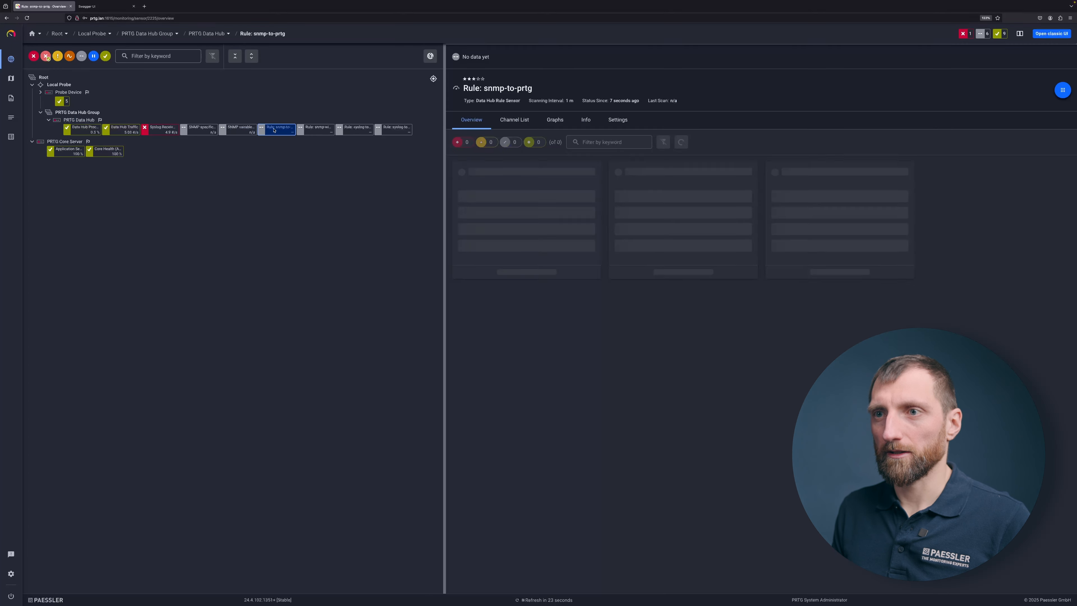
pyautogui.click(322, 131)
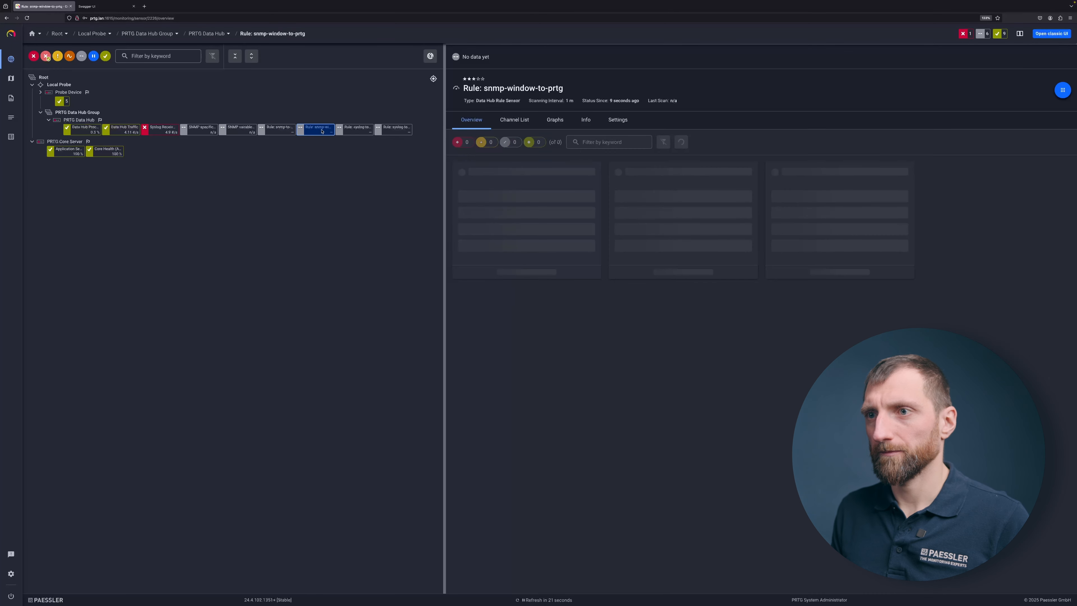
pyautogui.click(350, 131)
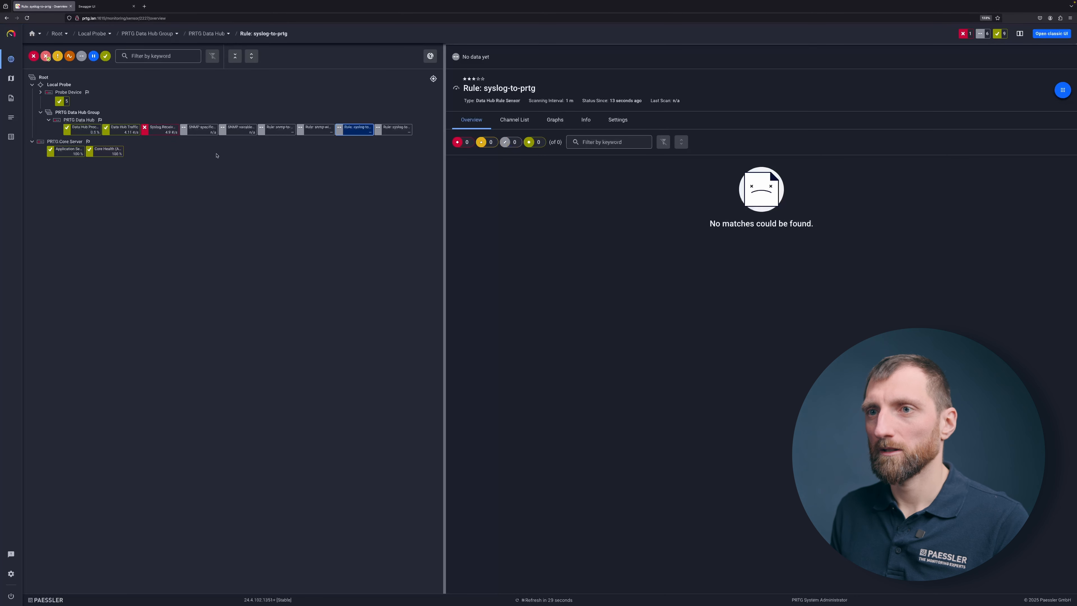
# - Rename the "SNMP vairable trap" sensor to "SNMP variable trap oid" in its settings and save the change
pyautogui.click(241, 128)
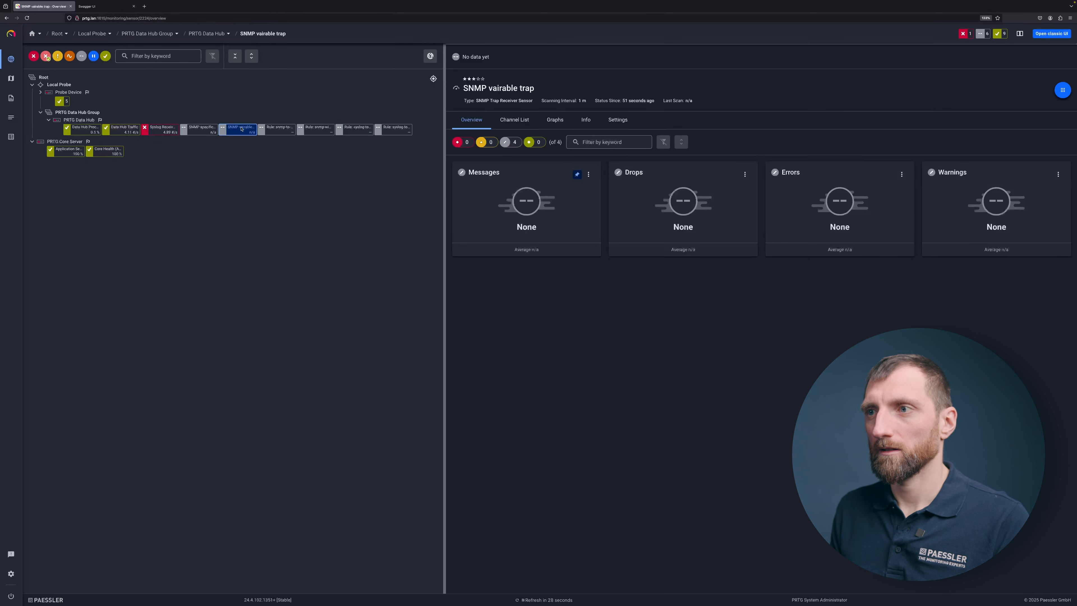
pyautogui.press('super+r')
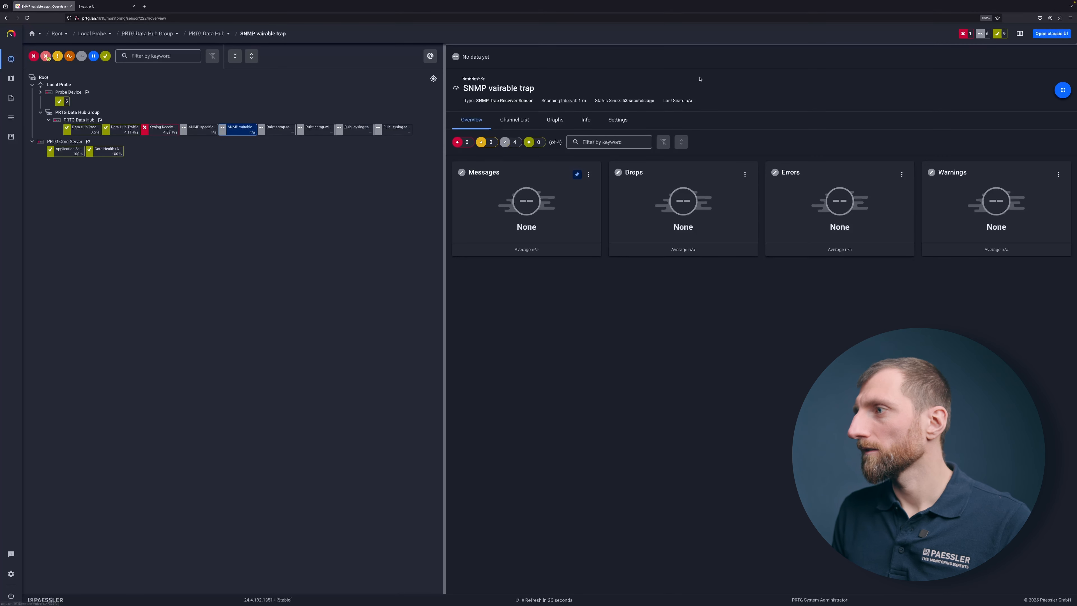
pyautogui.click(1062, 90)
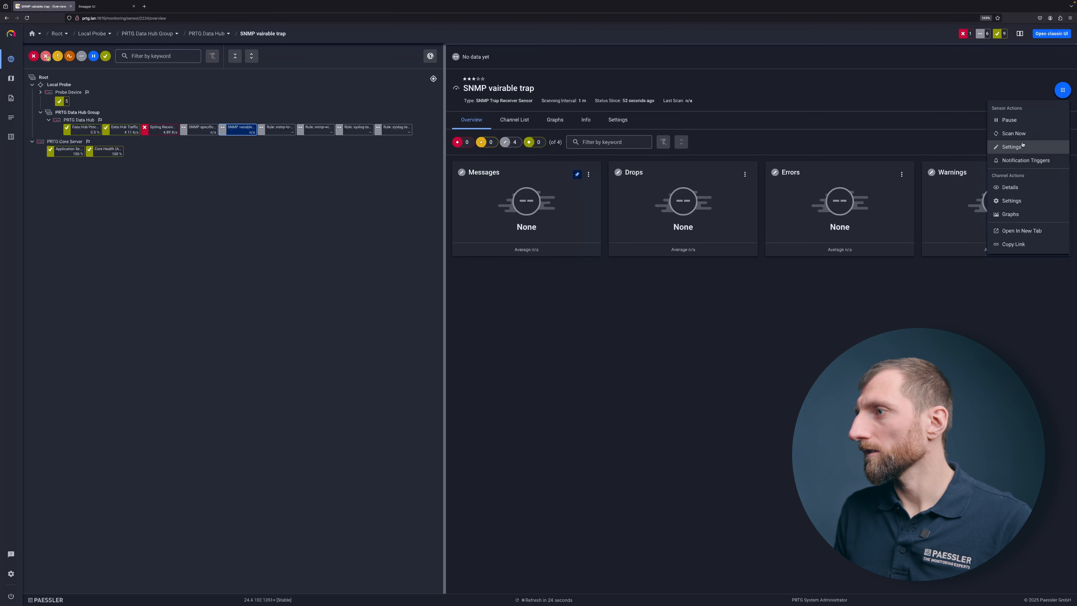
pyautogui.click(1022, 151)
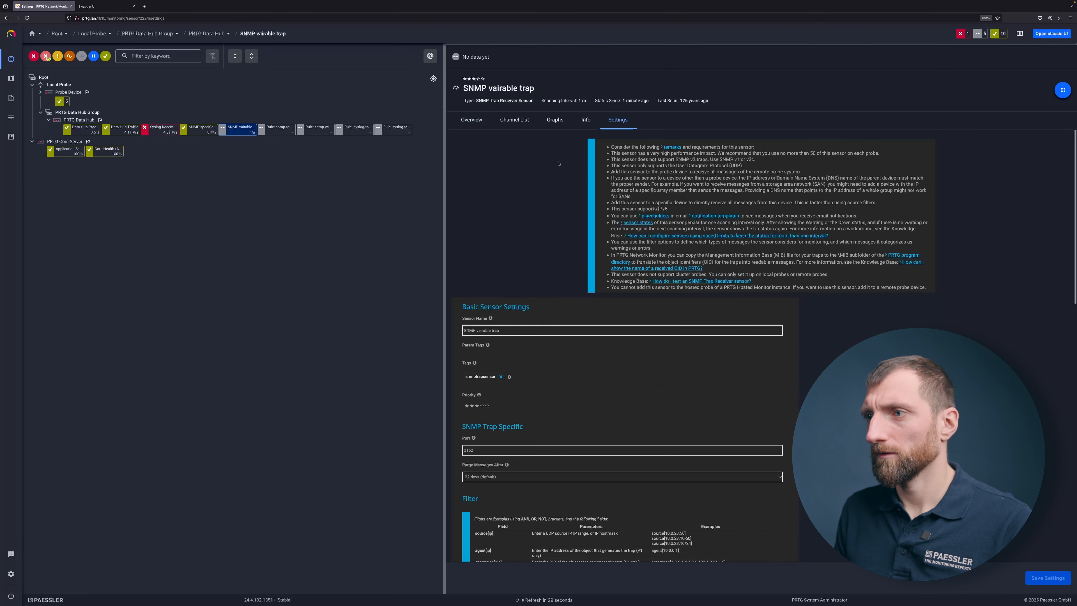
pyautogui.doubleClick(483, 330)
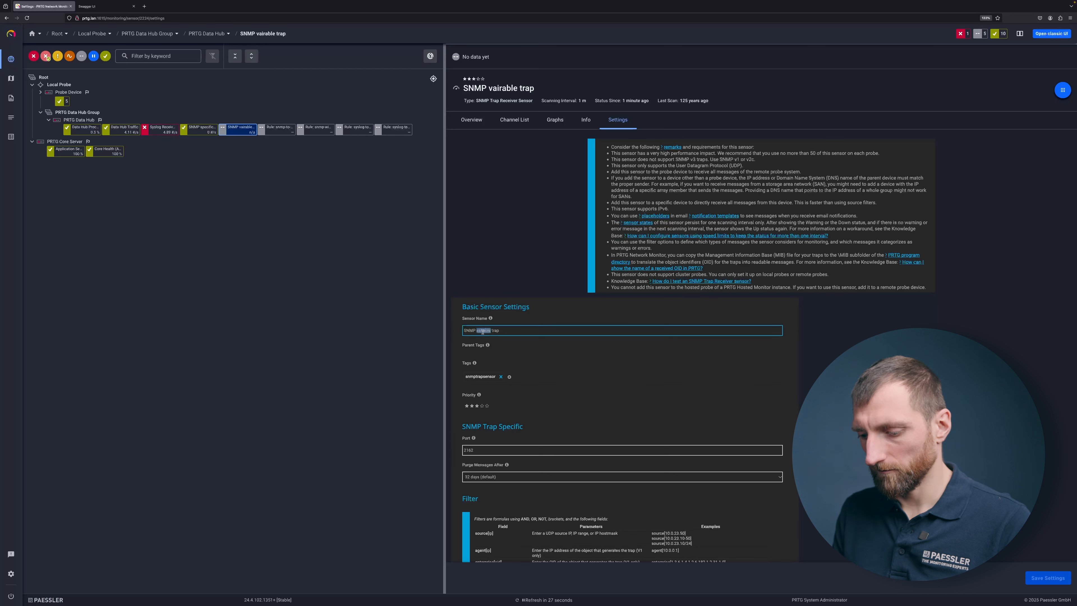
pyautogui.write('variable')
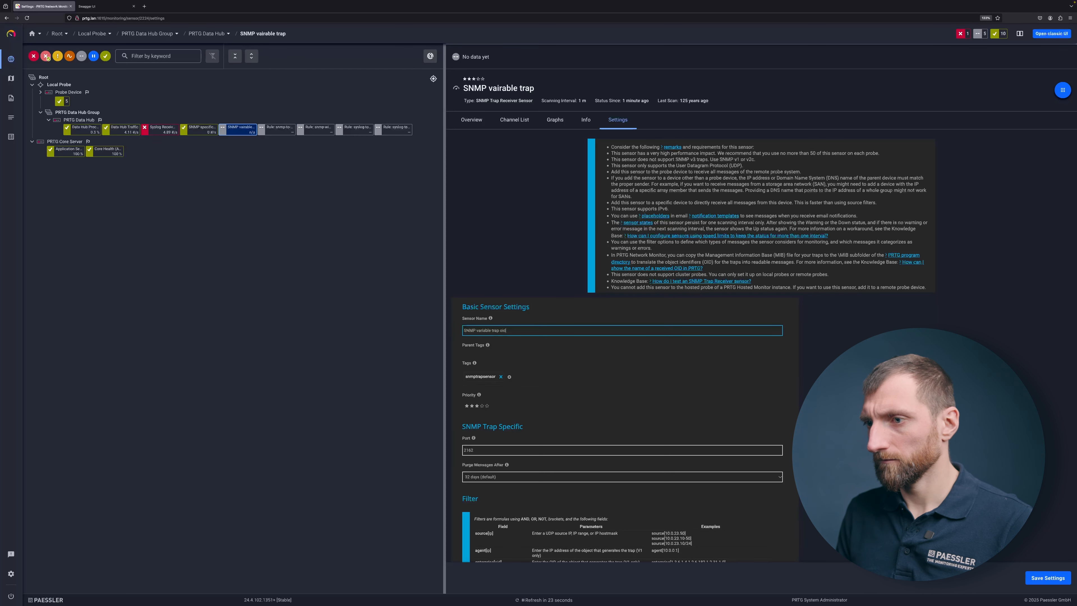
pyautogui.click(1046, 578)
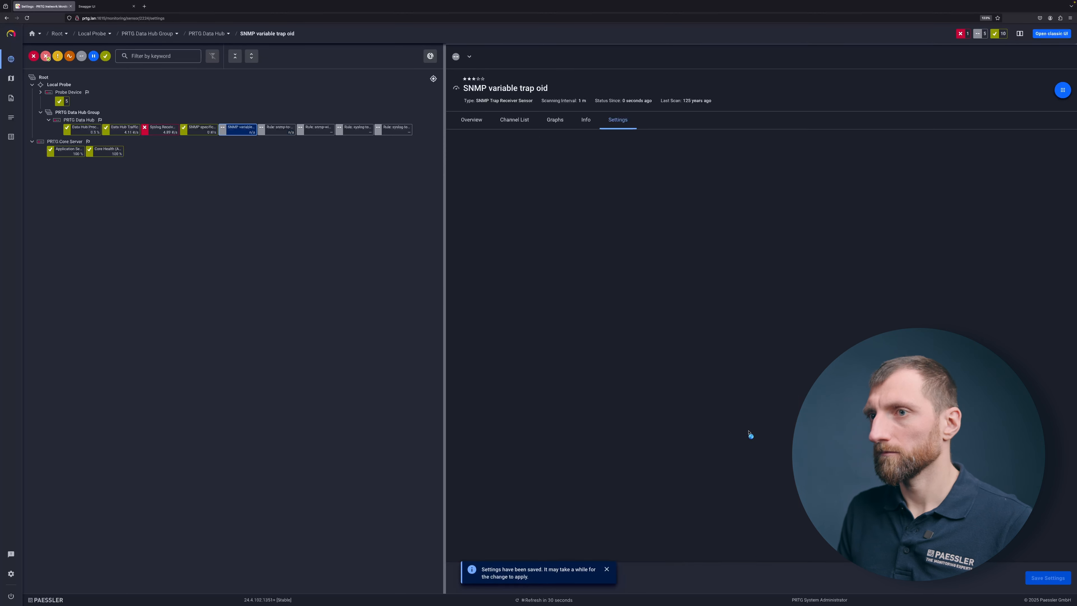
# - Check the overviews of both SNMP trap sensors and the snmp-to-prtg, snmp-window-to-prtg and syslog-to-prtg rule sensors
pyautogui.click(198, 131)
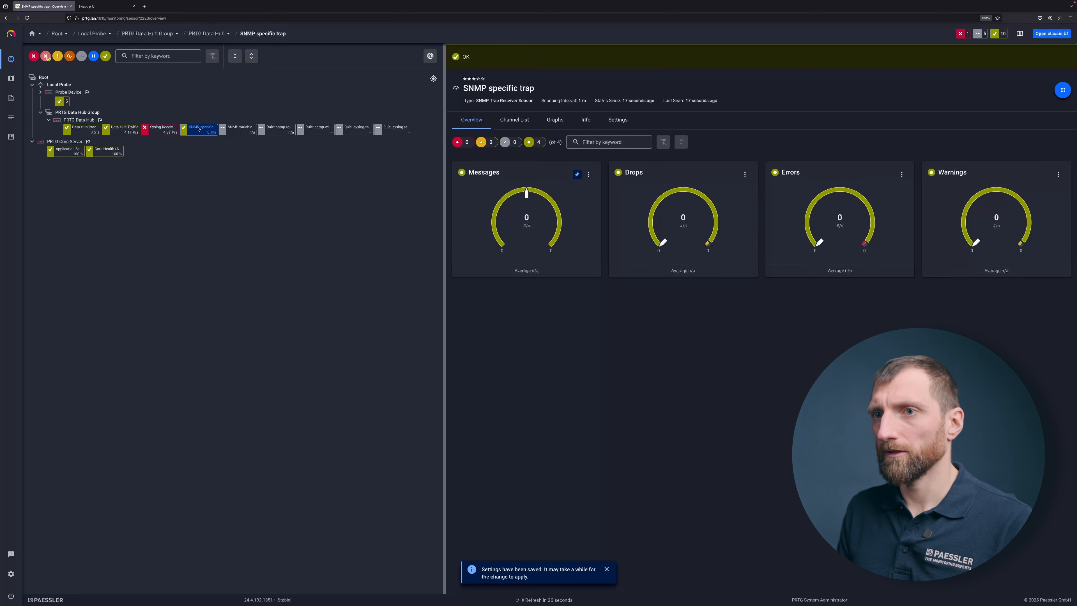
pyautogui.click(244, 129)
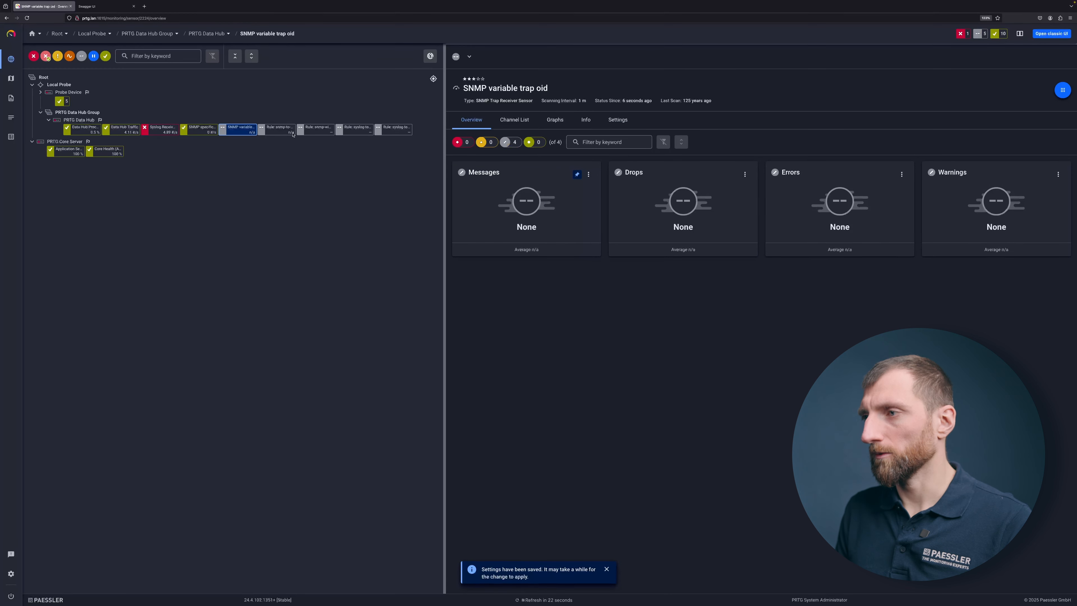
pyautogui.click(271, 129)
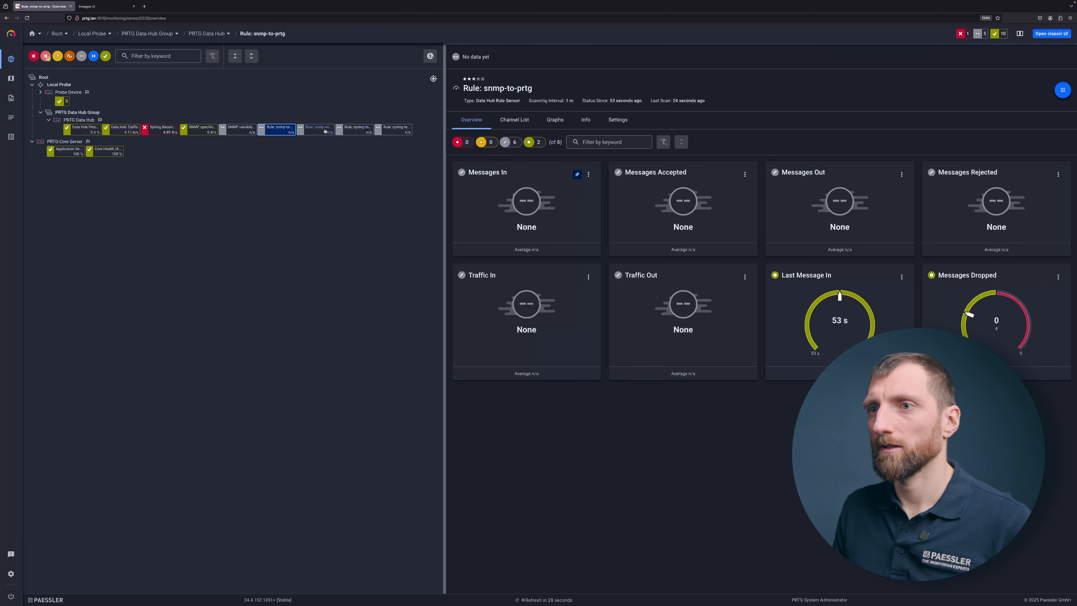
pyautogui.click(315, 131)
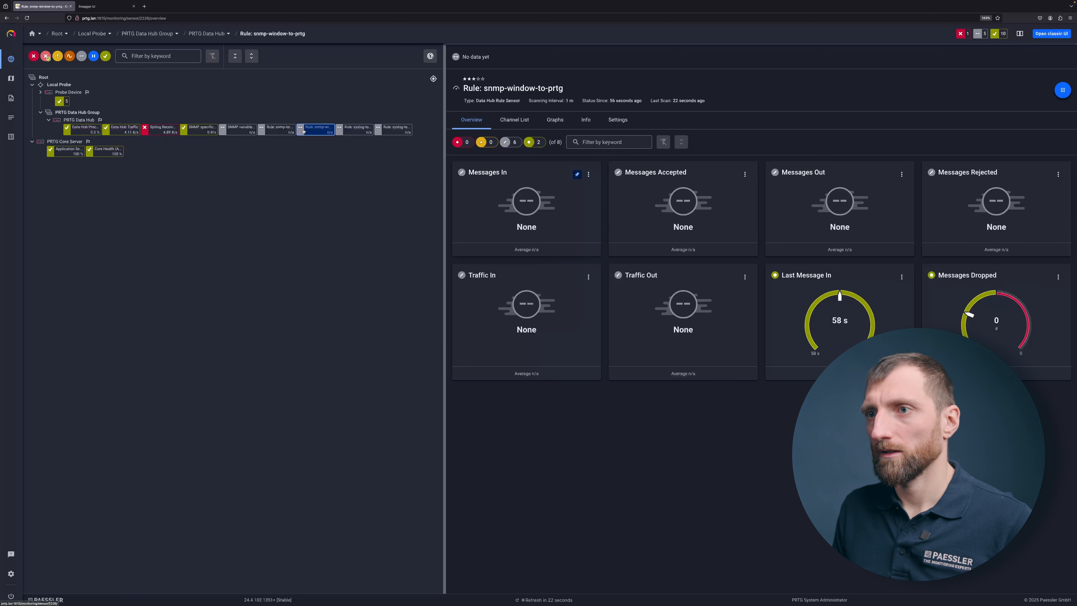
pyautogui.click(365, 133)
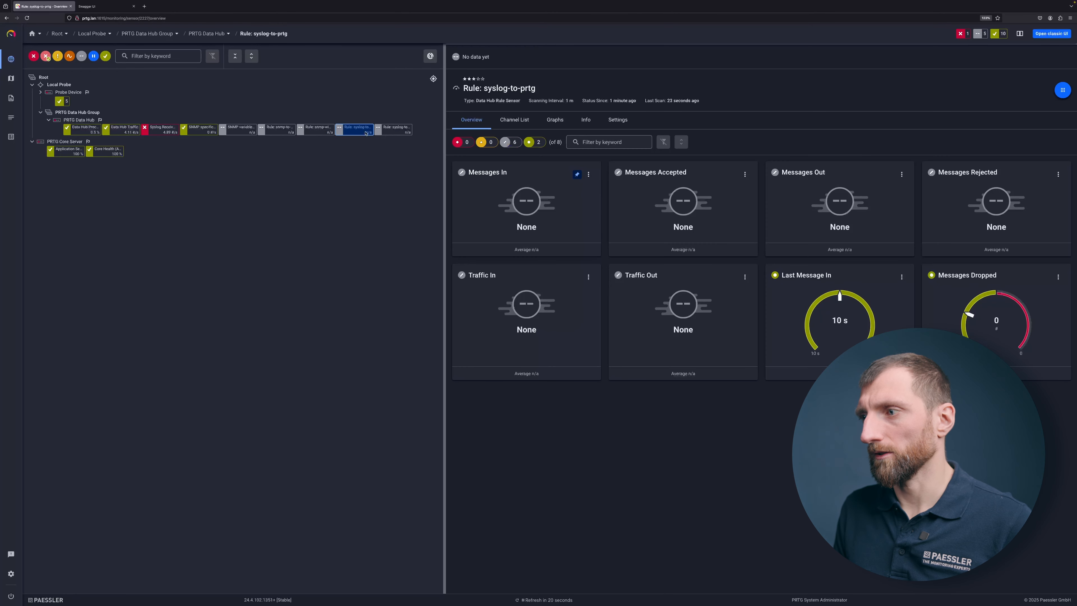
# - Open the syslog-to-tls rule sensor and request an immediate scan of it
pyautogui.click(400, 130)
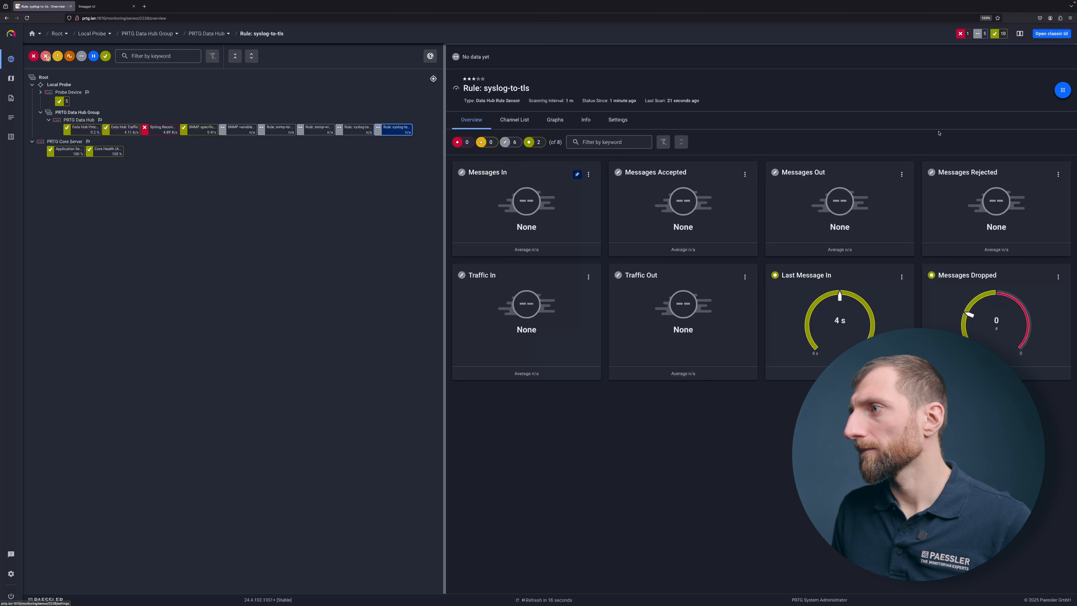
pyautogui.click(1063, 93)
pyautogui.click(1032, 131)
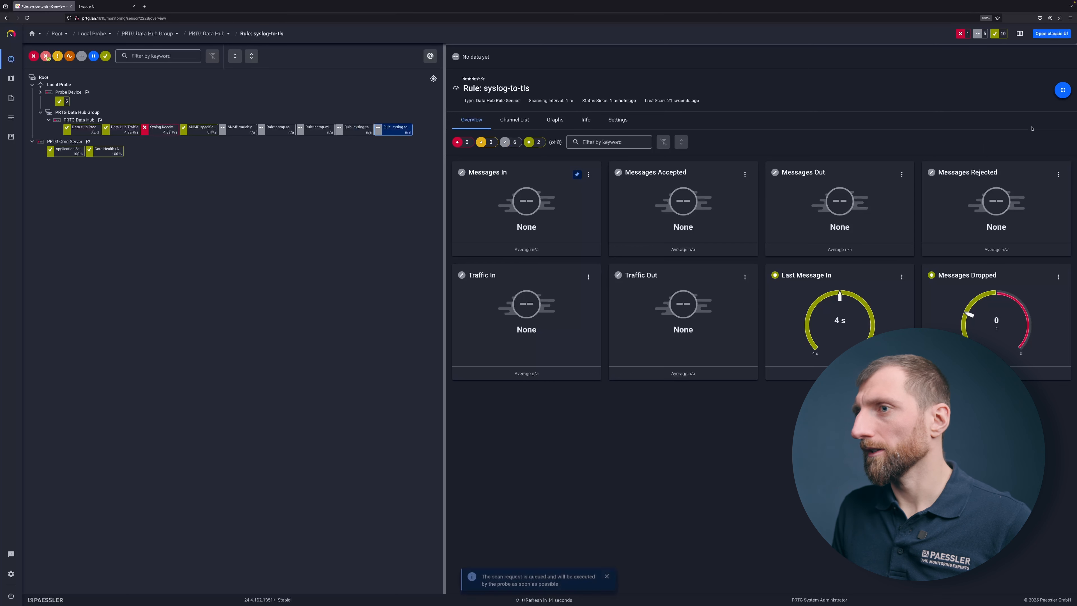